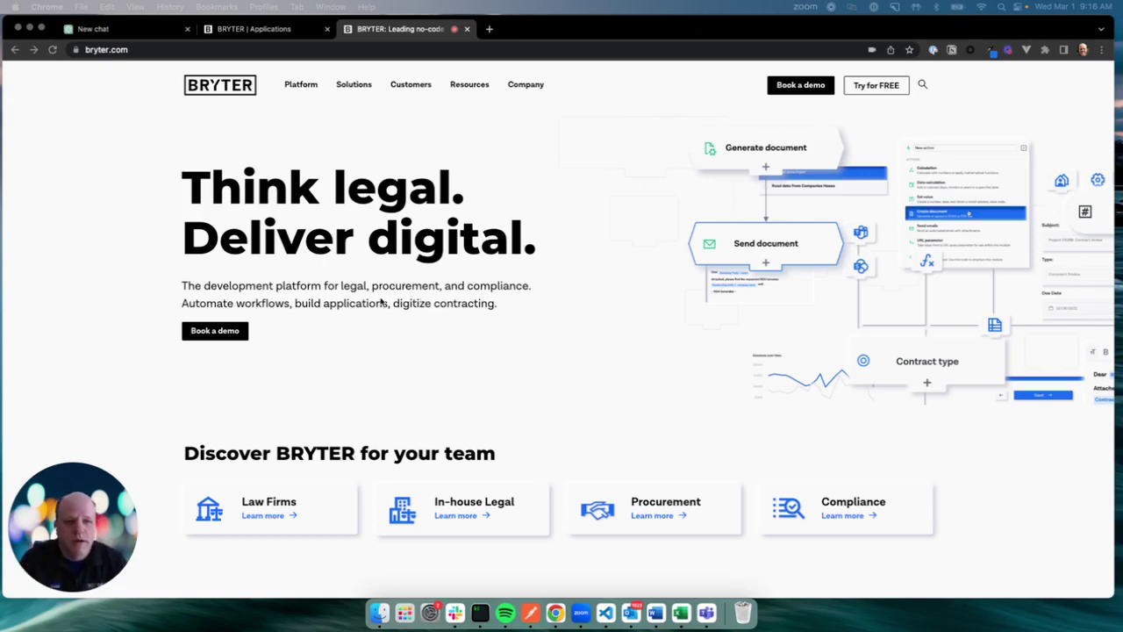
Switch to ChatGPT and write the prompt "Generate a template for a seed series term sheet based on the ycombinator SAFE model.".
{"action": "left_click", "coordinate": [245, 28]}
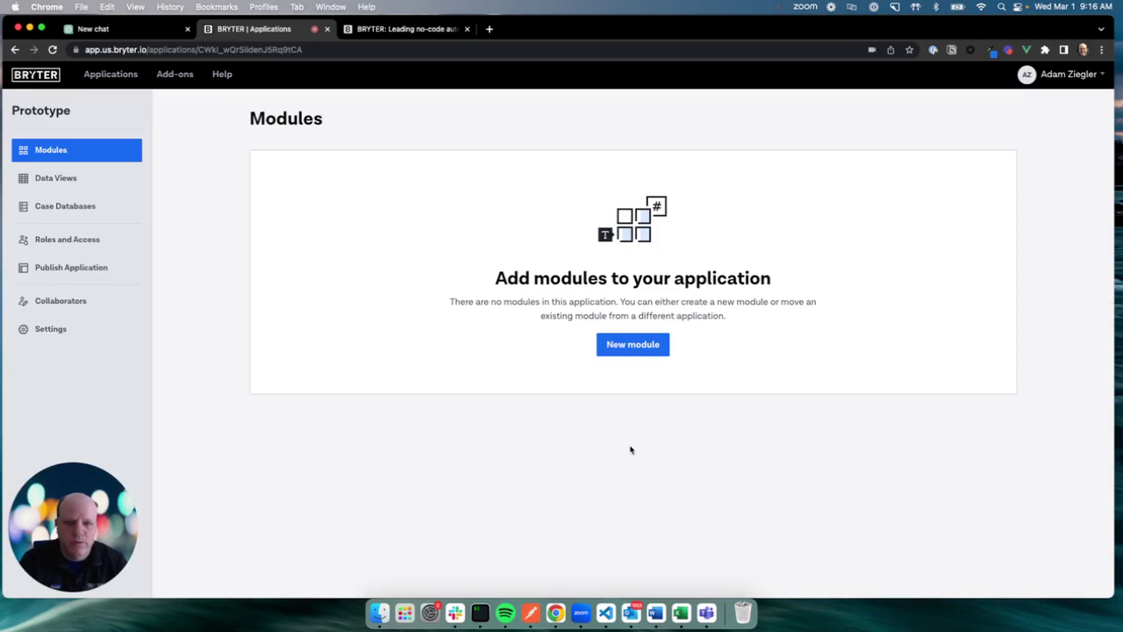
{"action": "left_click", "coordinate": [142, 31]}
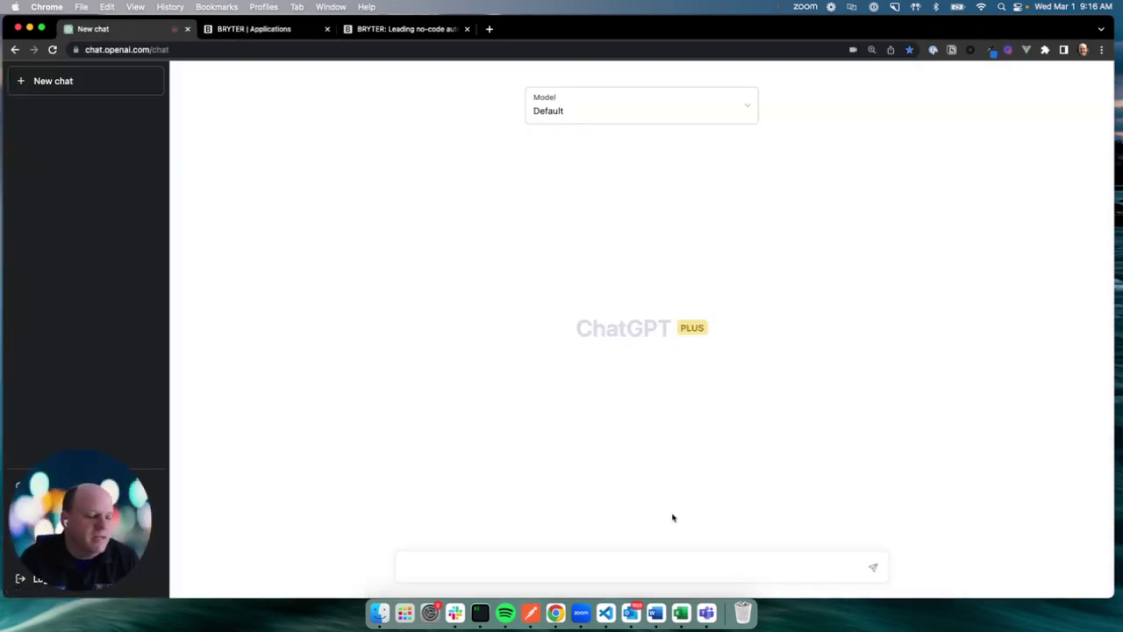
{"action": "left_click", "coordinate": [506, 568]}
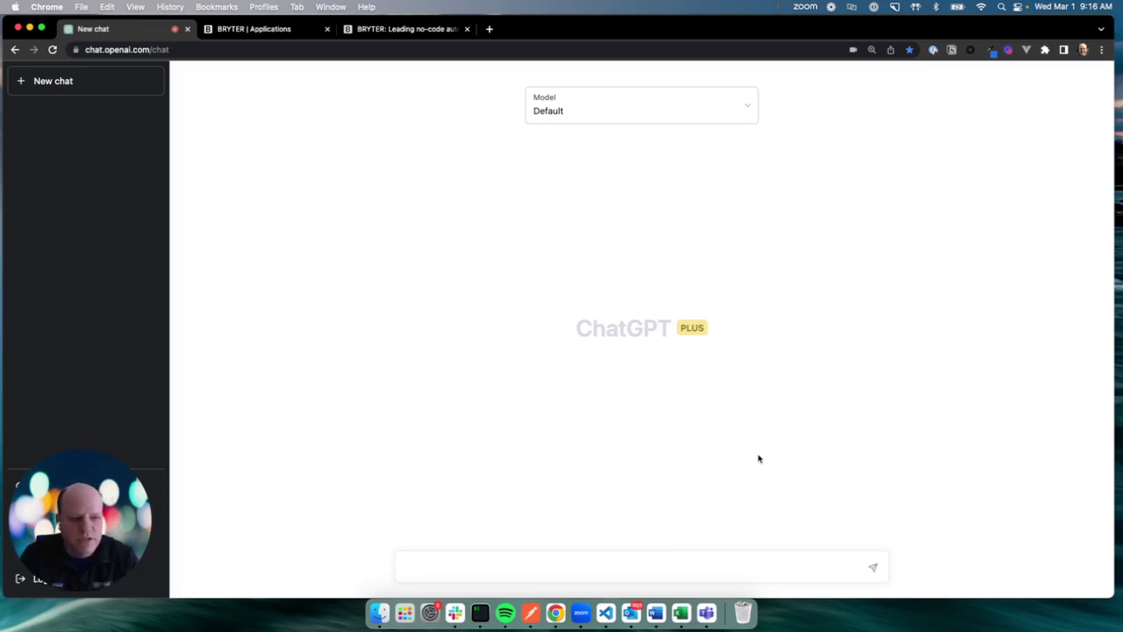
{"action": "type", "text": "Generate a"}
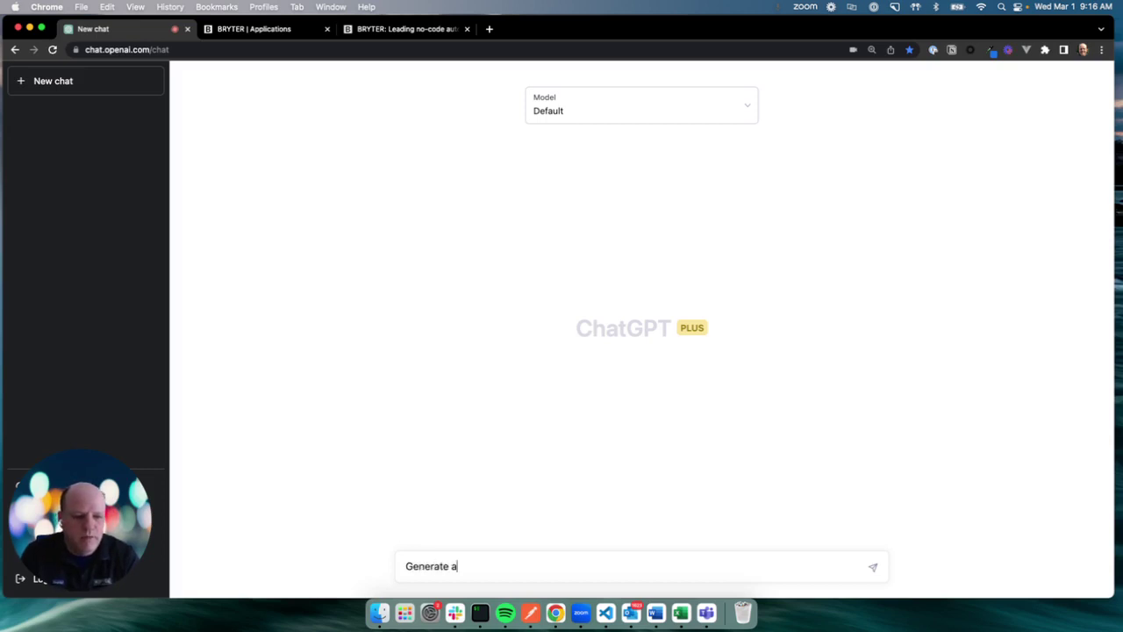
{"action": "type", "text": " template for a series"}
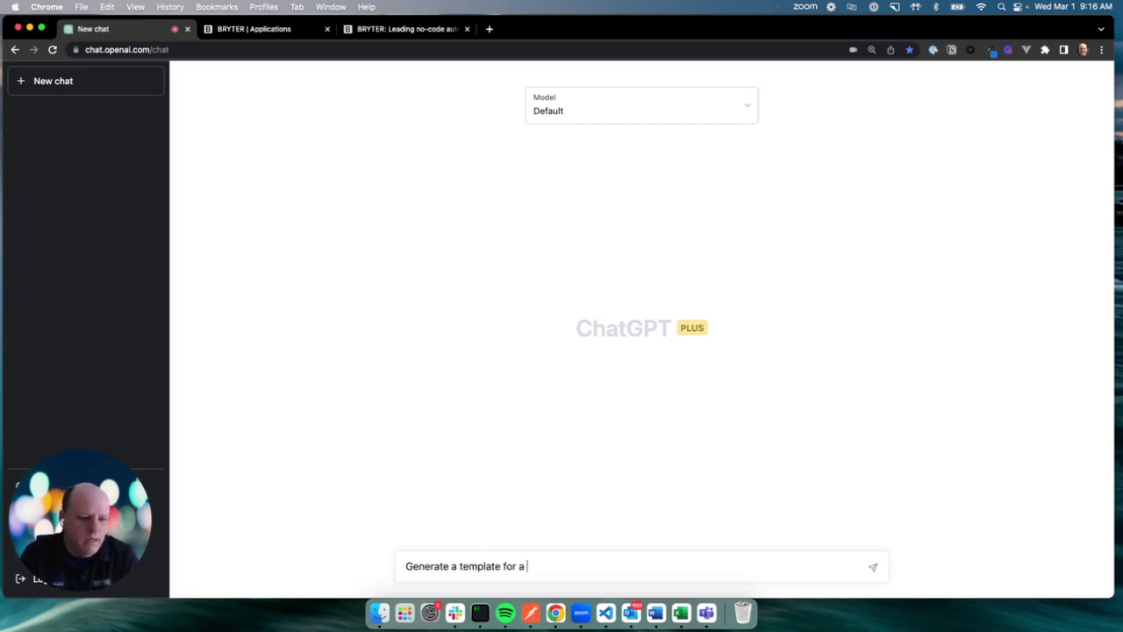
{"action": "key", "text": "BackSpace"}
{"action": "key", "text": "BackSpace"}
{"action": "key", "text": "BackSpace"}
{"action": "key", "text": "BackSpace"}
{"action": "type", "text": "ed s"}
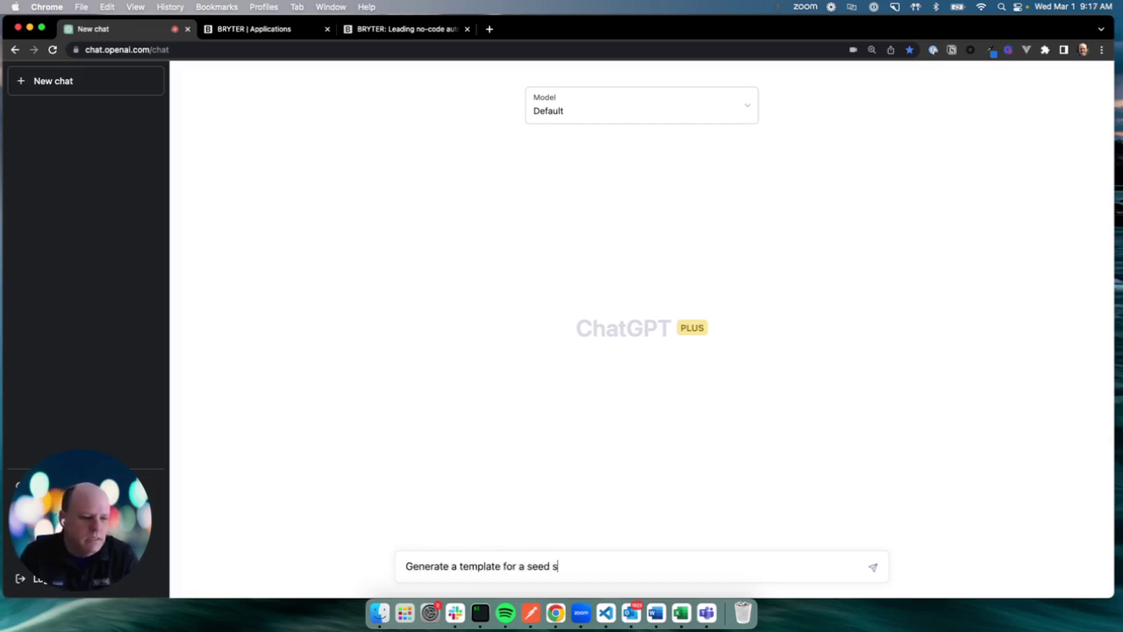
{"action": "type", "text": "eries term"}
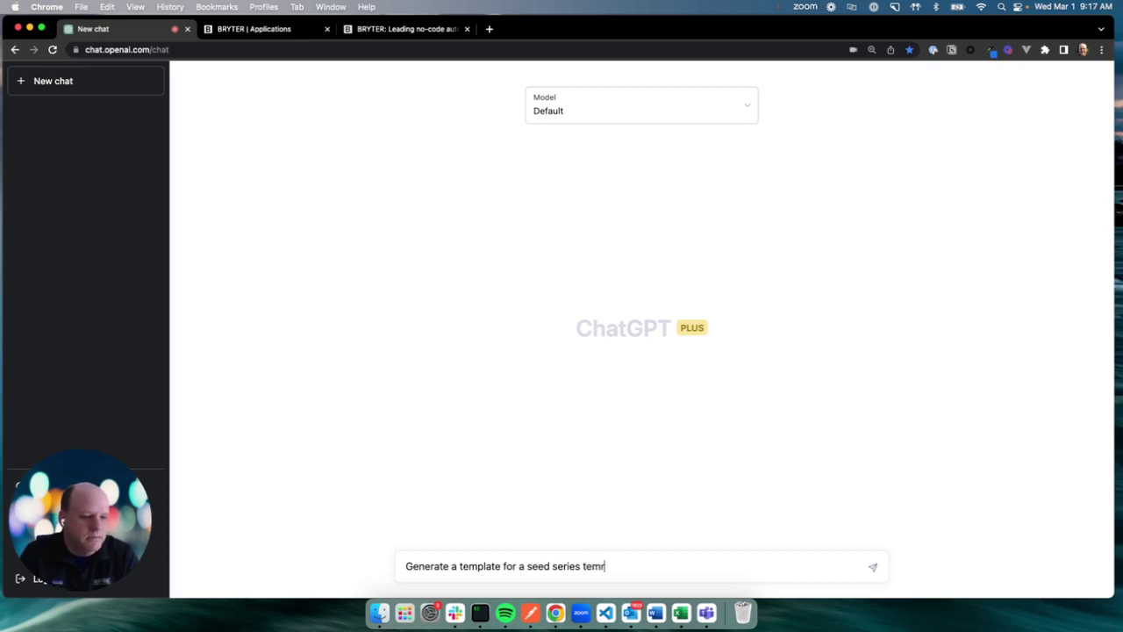
{"action": "type", "text": " sheet based on "}
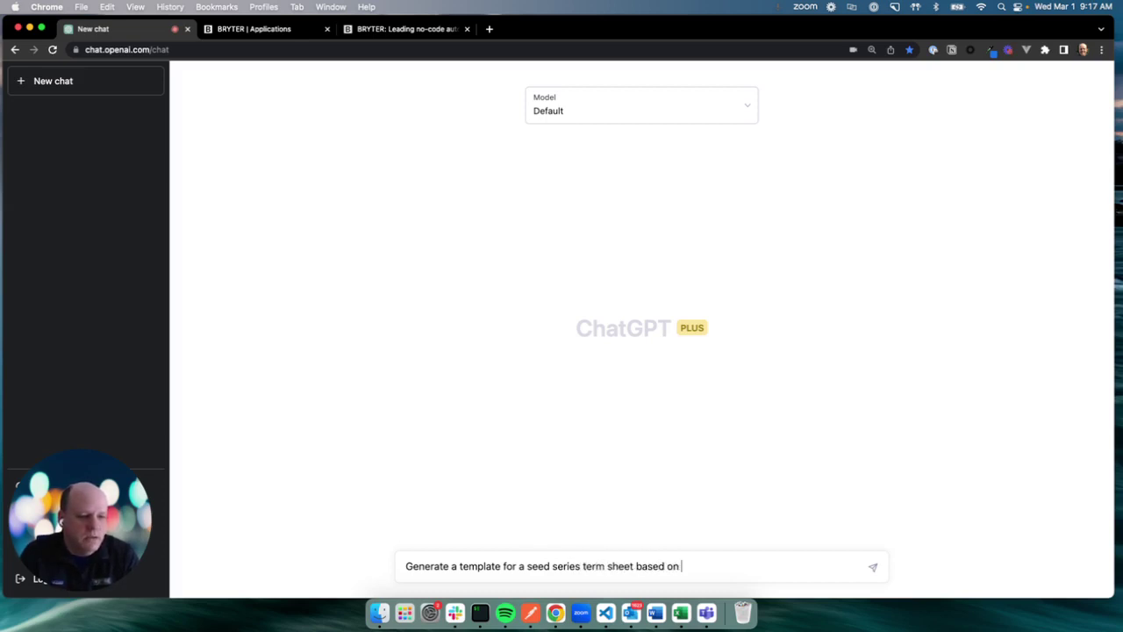
{"action": "type", "text": "the ycominator SFA"}
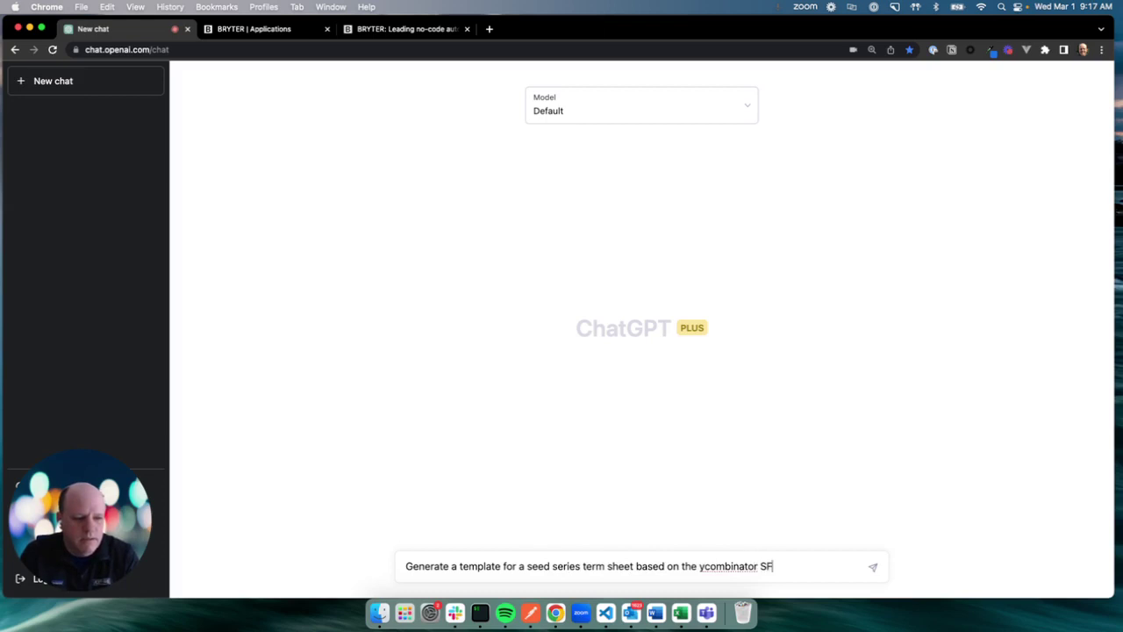
{"action": "key", "text": "BackSpace"}
{"action": "key", "text": "BackSpace"}
{"action": "type", "text": "AFE model"}
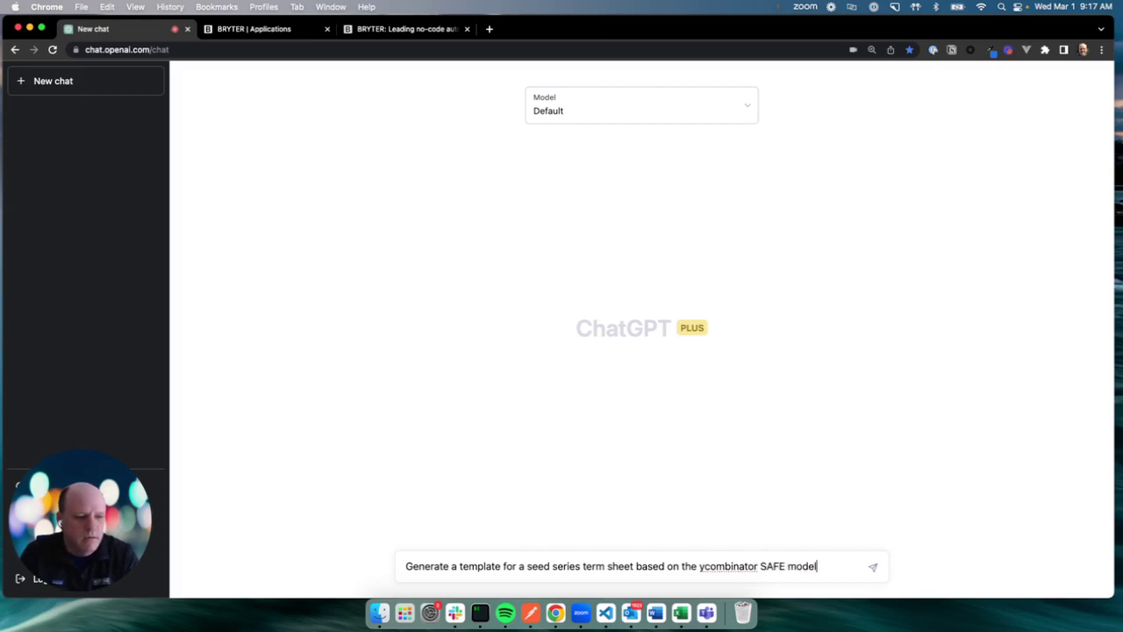
{"action": "type", "text": "."}
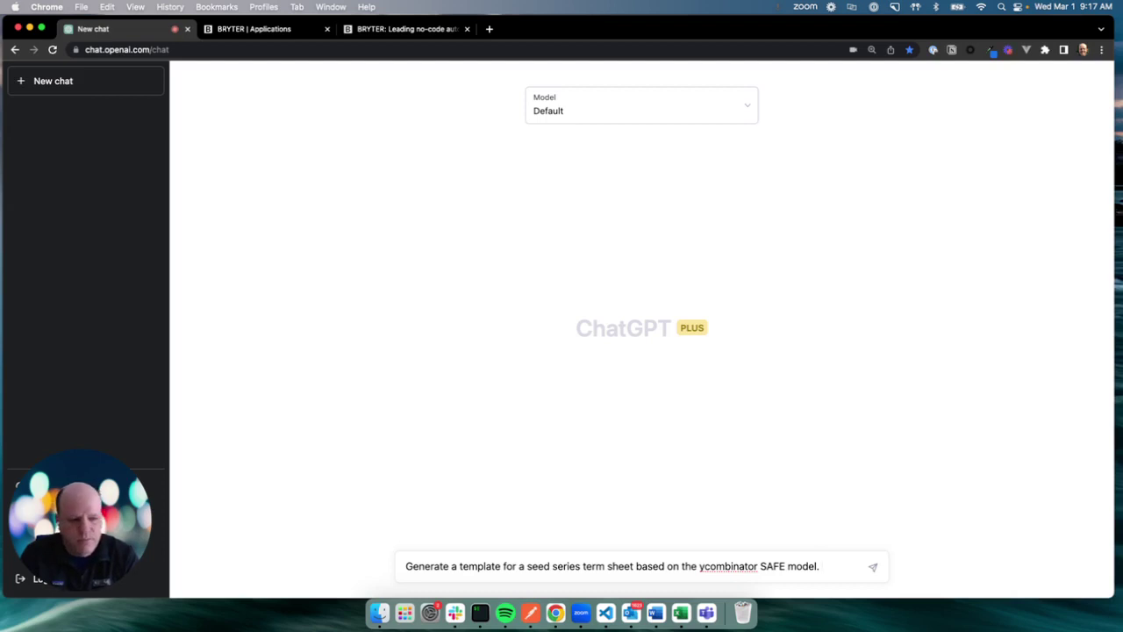
Add "Use {{ }} to signify all placeholders. Don't use []." to the prompt and submit it.
{"action": "type", "text": "Use for all"}
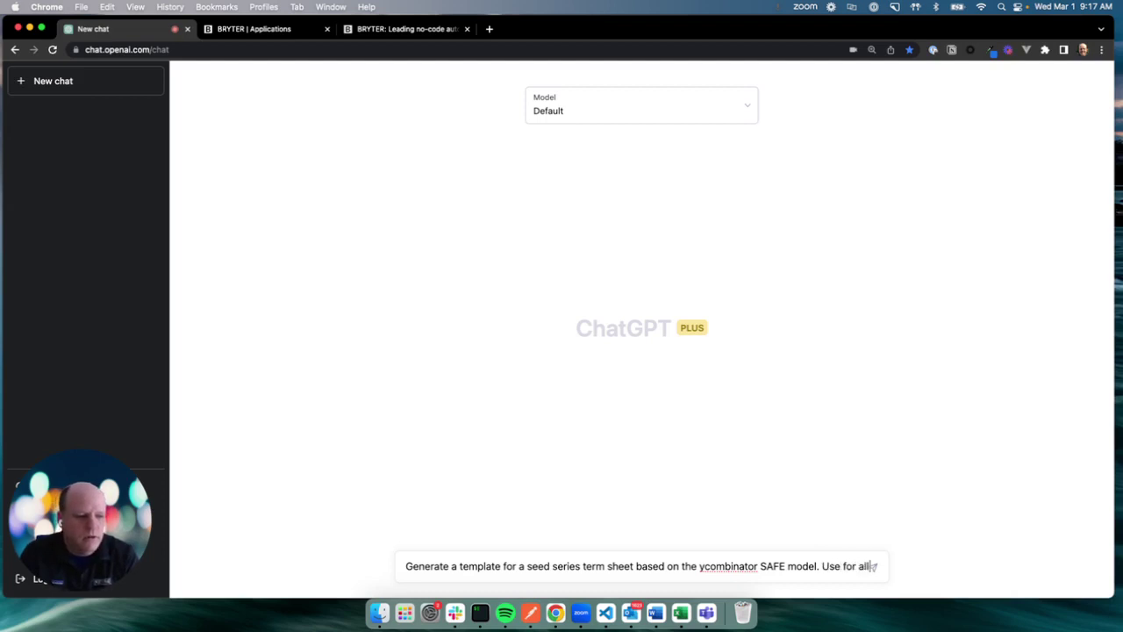
{"action": "key", "text": "BackSpace"}
{"action": "key", "text": "BackSpace"}
{"action": "key", "text": "BackSpace"}
{"action": "key", "text": "BackSpace"}
{"action": "key", "text": "BackSpace"}
{"action": "key", "text": "BackSpace"}
{"action": "key", "text": "BackSpace"}
{"action": "type", "text": "{{"}
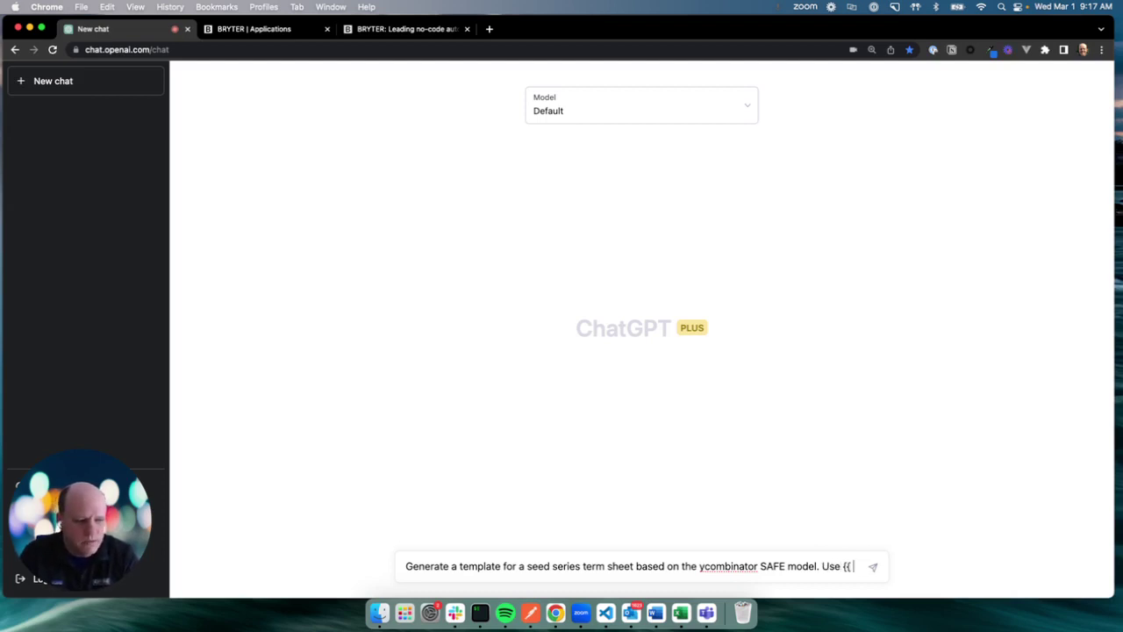
{"action": "type", "text": " }} to si"}
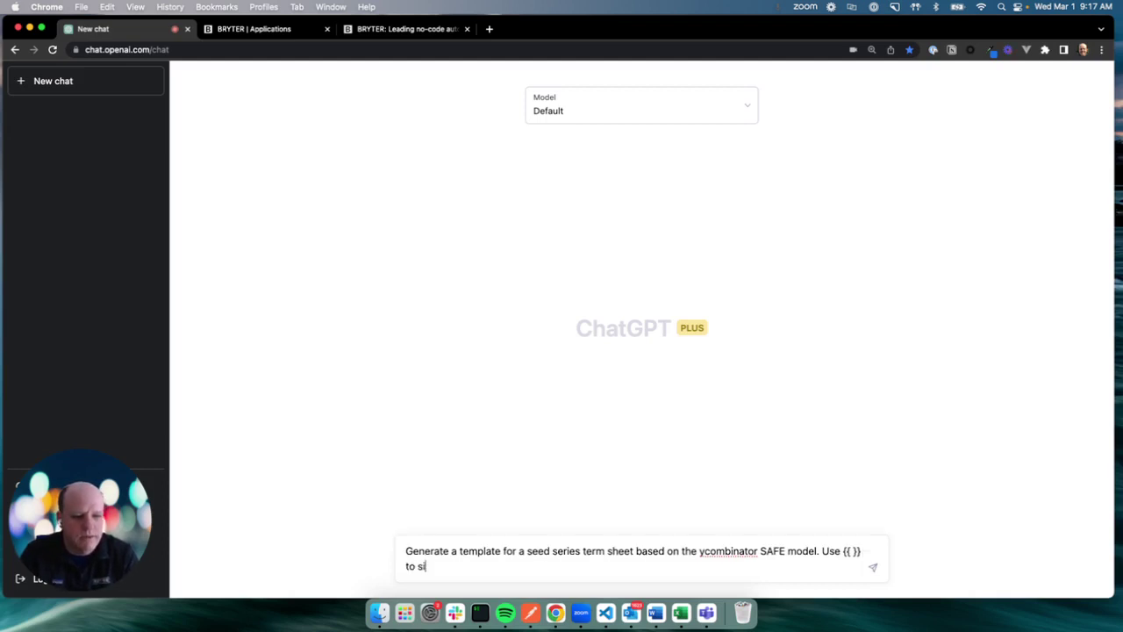
{"action": "type", "text": "gnify all place"}
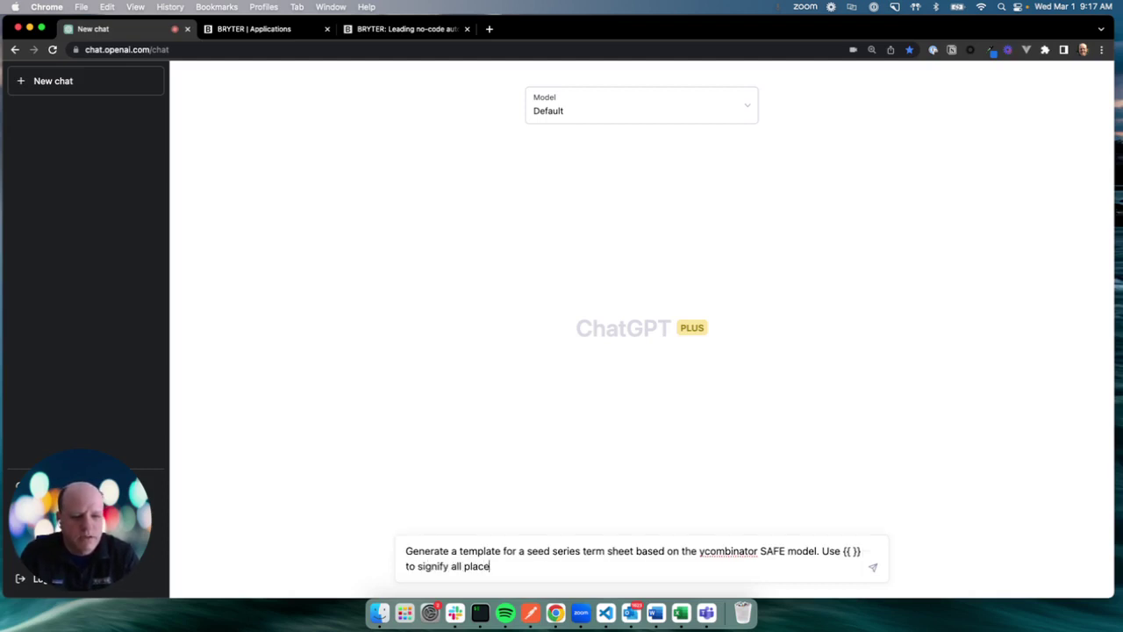
{"action": "type", "text": "holders. Don't use "}
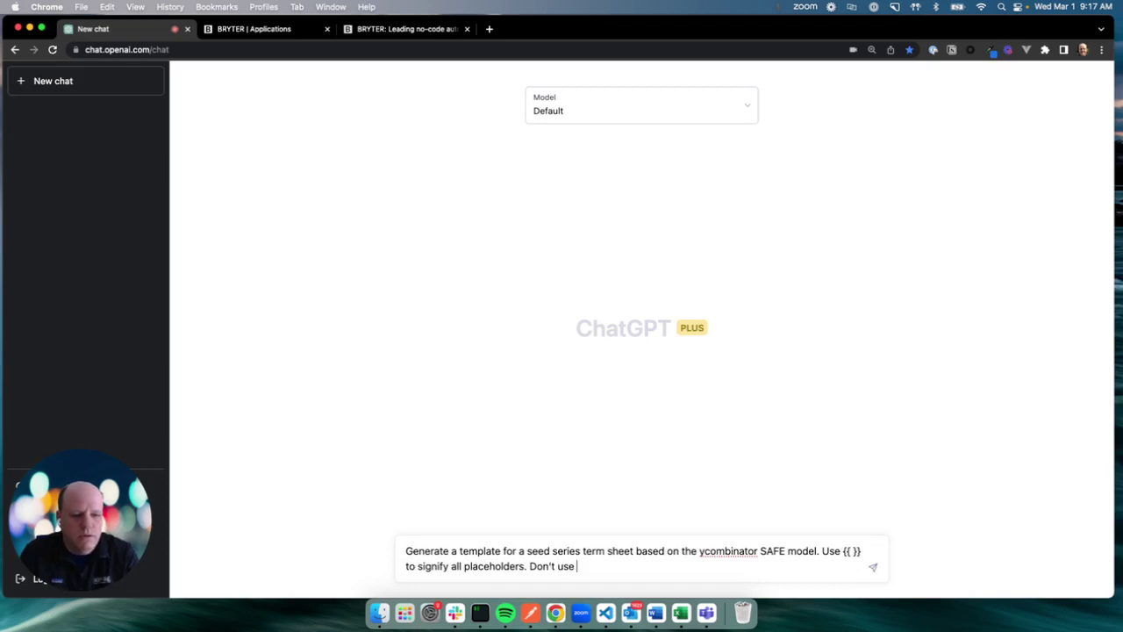
{"action": "type", "text": "[]."}
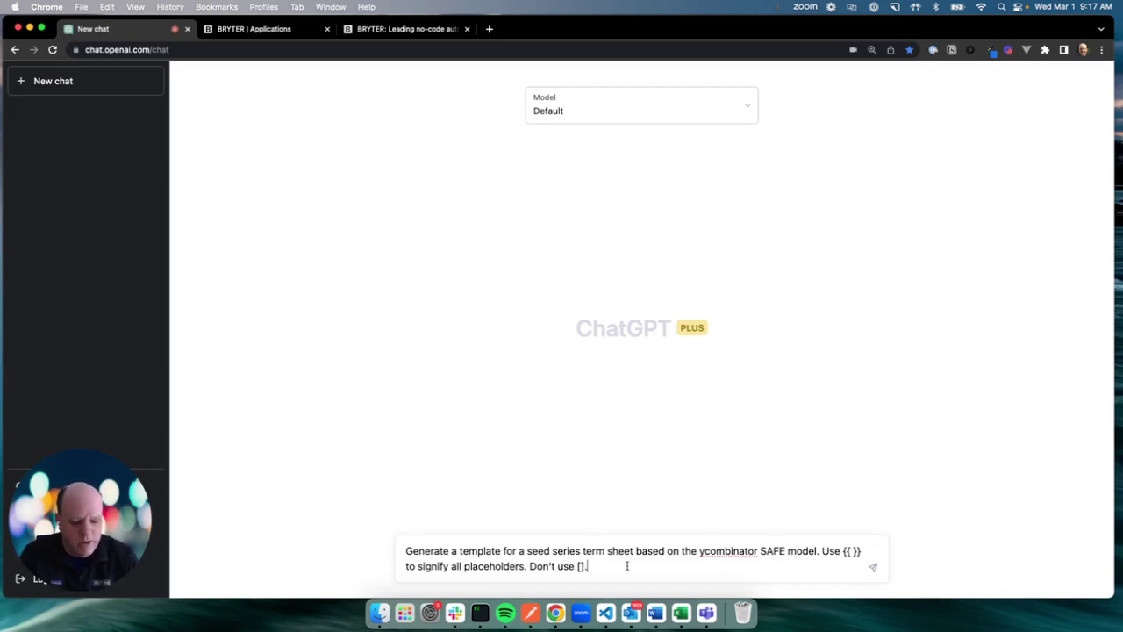
{"action": "key", "text": "Return"}
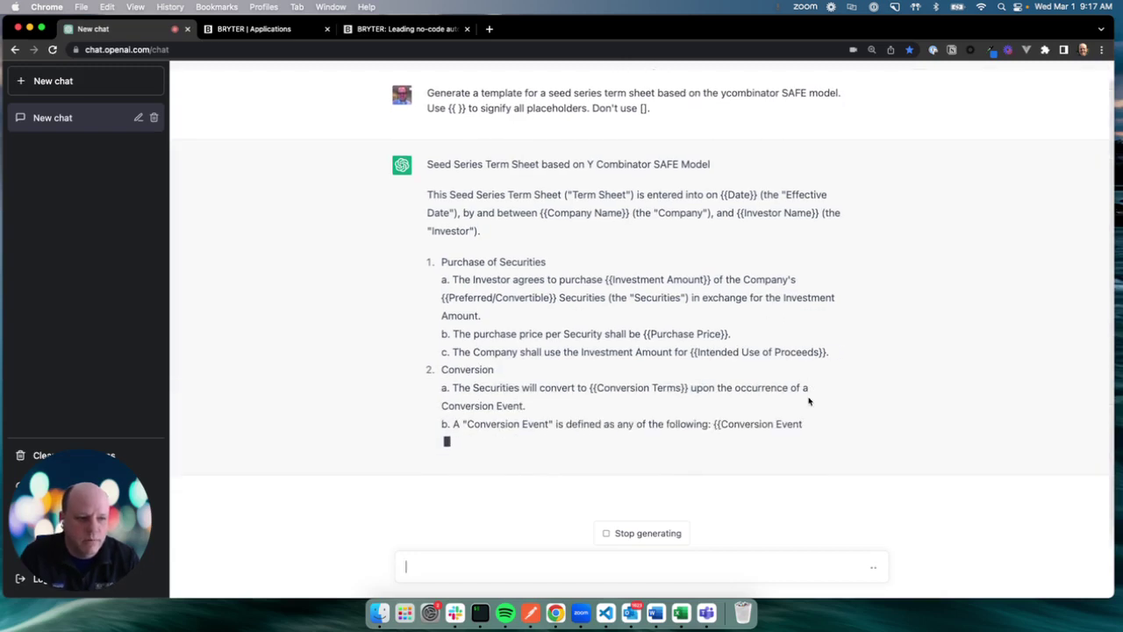
Switch to BRYTER, create a new module in the Prototype application and name it "Generate Term Sheet".
{"action": "left_click", "coordinate": [242, 30]}
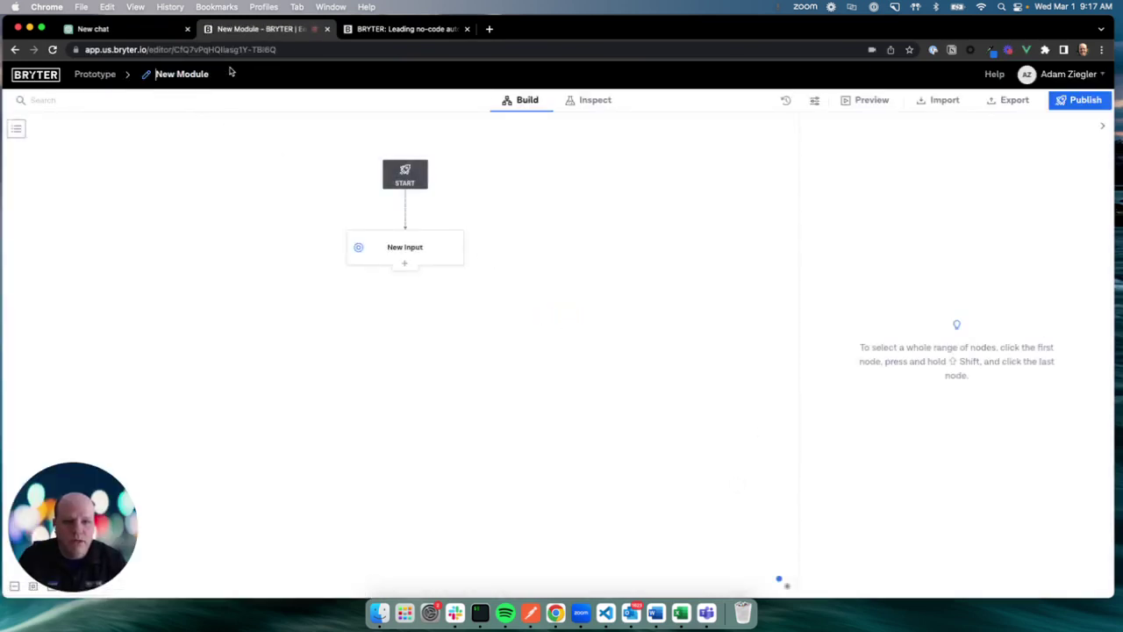
{"action": "left_click", "coordinate": [210, 73]}
{"action": "key", "text": "super+a"}
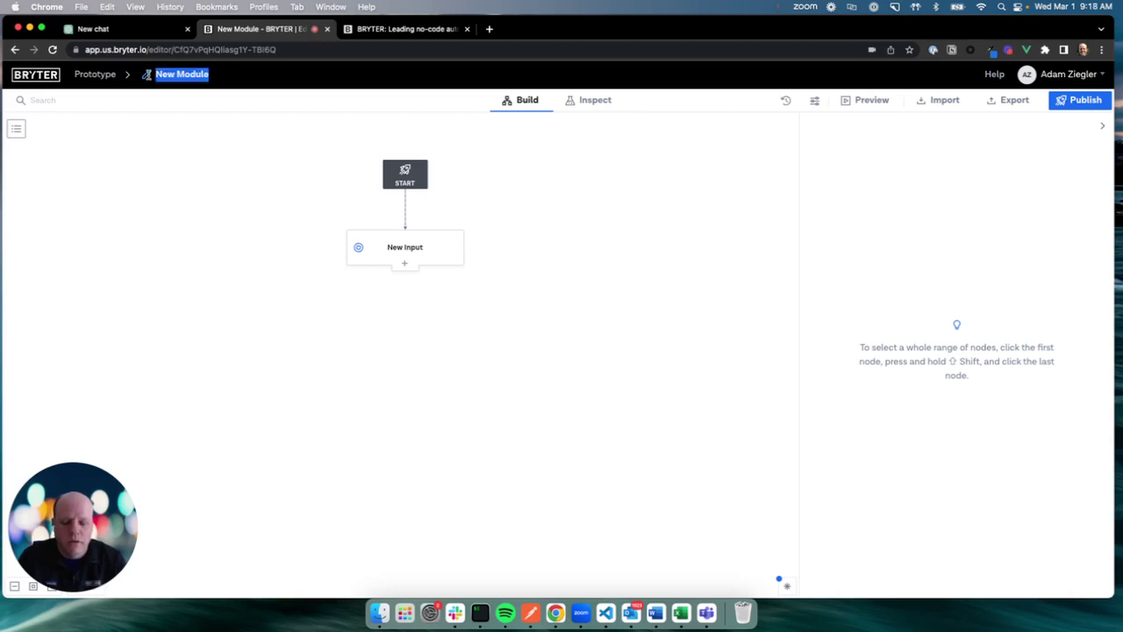
{"action": "type", "text": "Gen"}
{"action": "key", "text": "BackSpace"}
{"action": "type", "text": "nerate Term Sheet"}
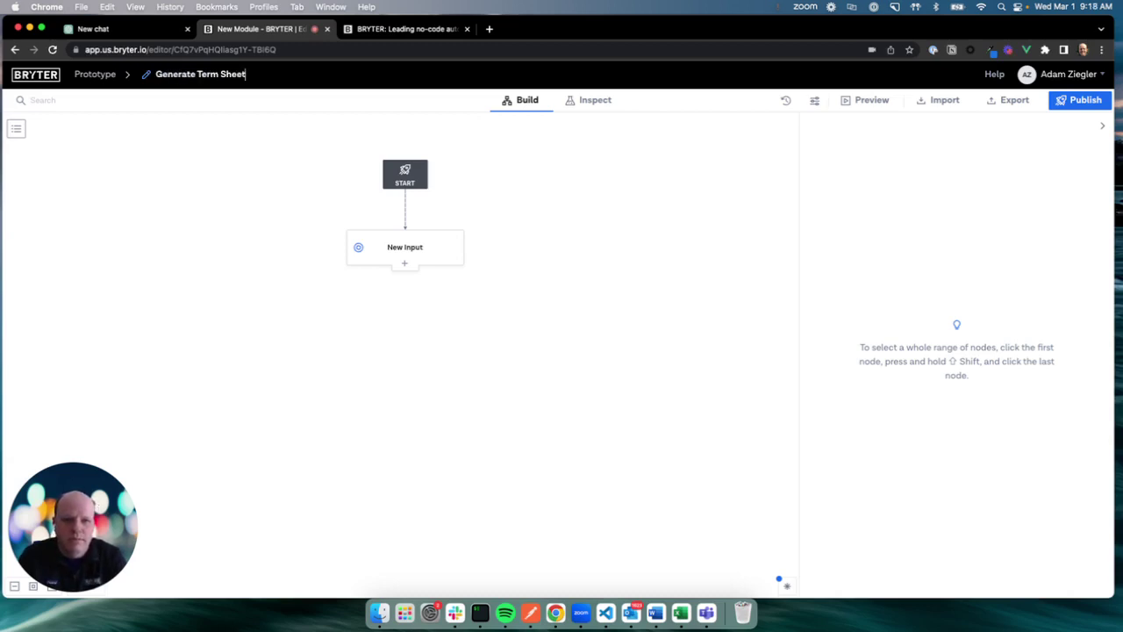
{"action": "key", "text": "Return"}
Add a result node after the initial input node and delete that input node.
{"action": "left_click", "coordinate": [404, 263]}
{"action": "left_click", "coordinate": [419, 395]}
{"action": "left_click", "coordinate": [429, 250]}
{"action": "key", "text": "Delete"}
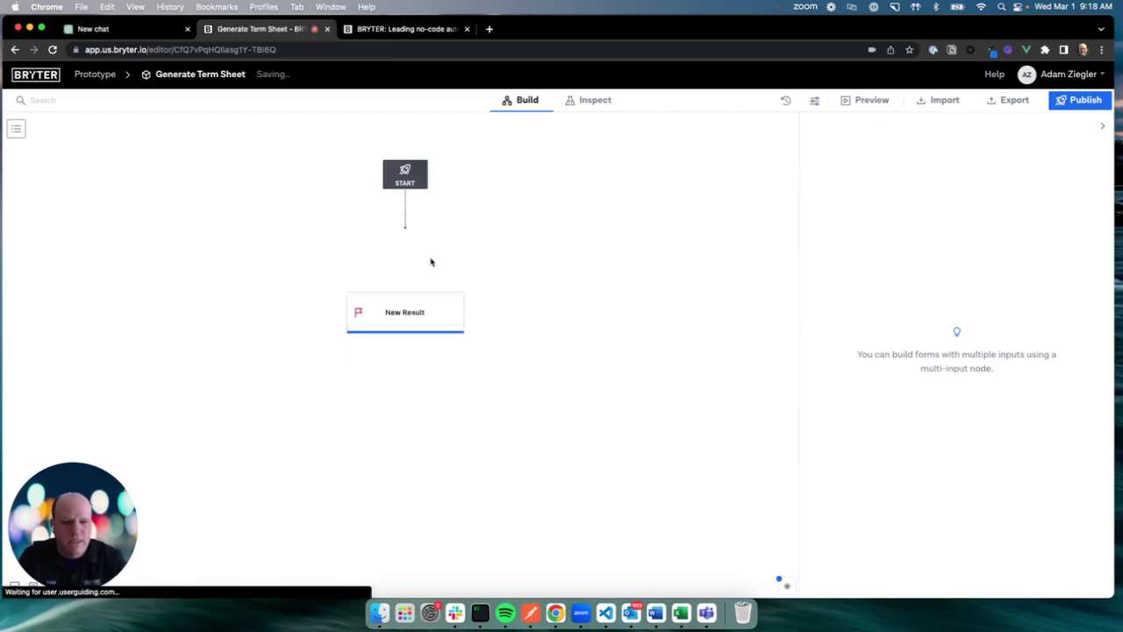
Insert an action node between the start and the result, and make it a URL parameter action.
{"action": "mouse_move", "coordinate": [407, 213]}
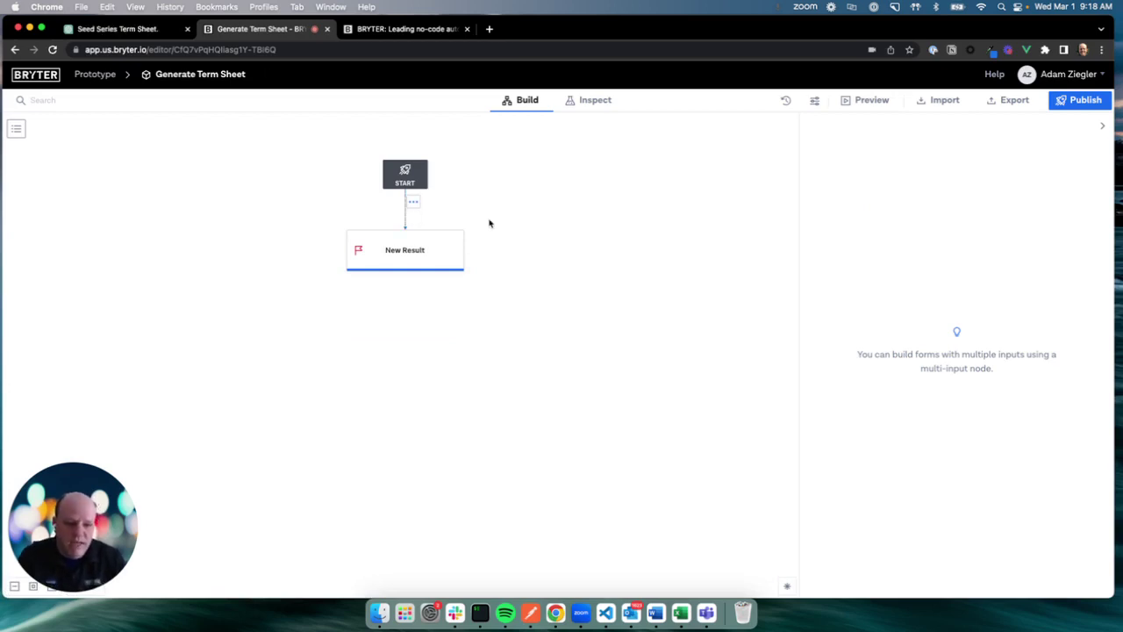
{"action": "left_click", "coordinate": [412, 203]}
{"action": "left_click", "coordinate": [430, 243]}
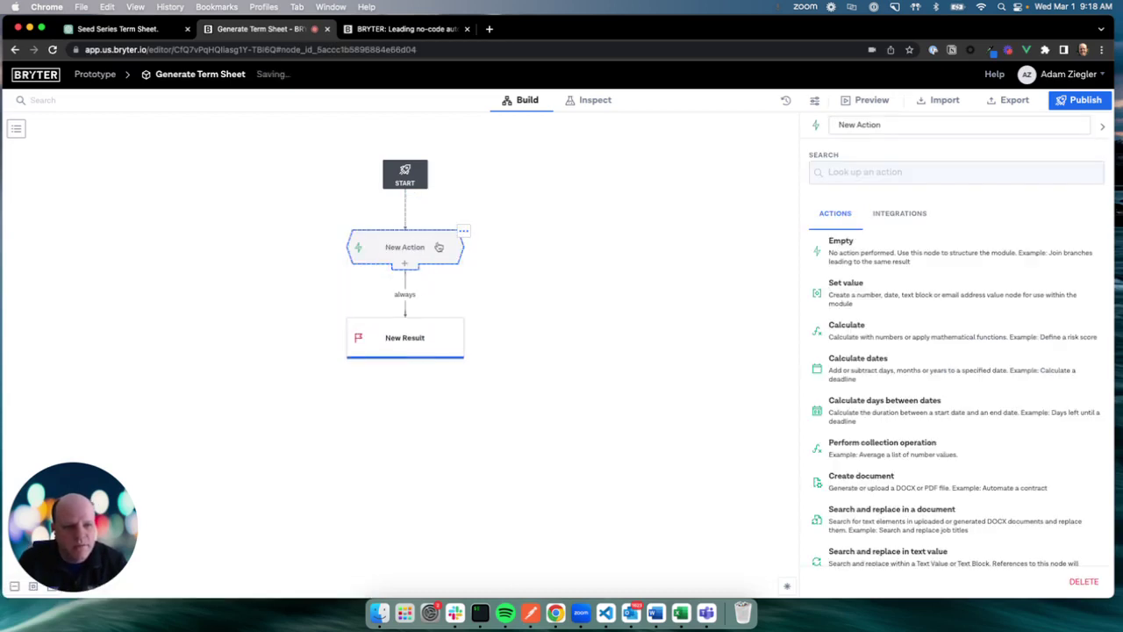
{"action": "scroll", "coordinate": [868, 500], "scroll_direction": "down", "scroll_amount": 5}
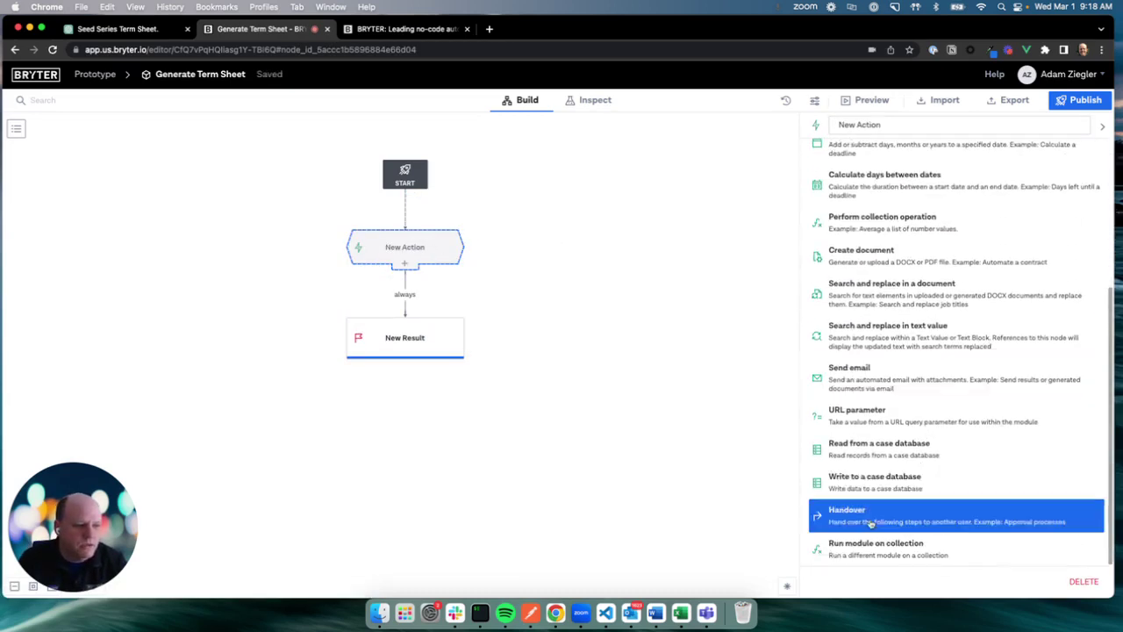
{"action": "left_click", "coordinate": [856, 424]}
Name the URL parameter node "investment_id" and set its query parameter name to "investment_id".
{"action": "left_click", "coordinate": [947, 125]}
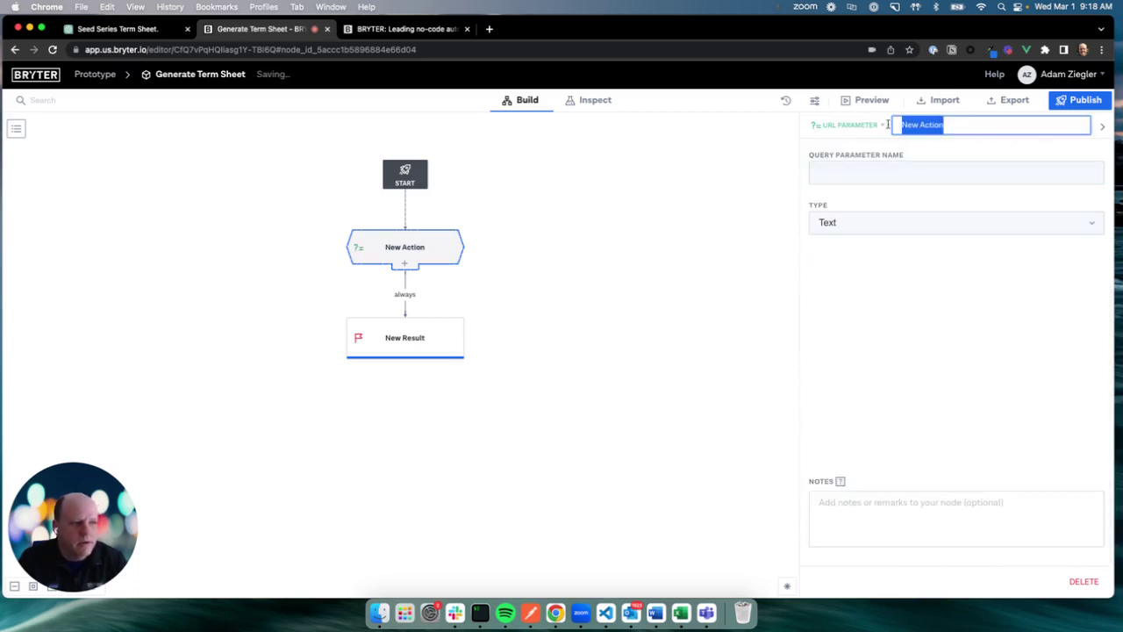
{"action": "type", "text": "investment_id"}
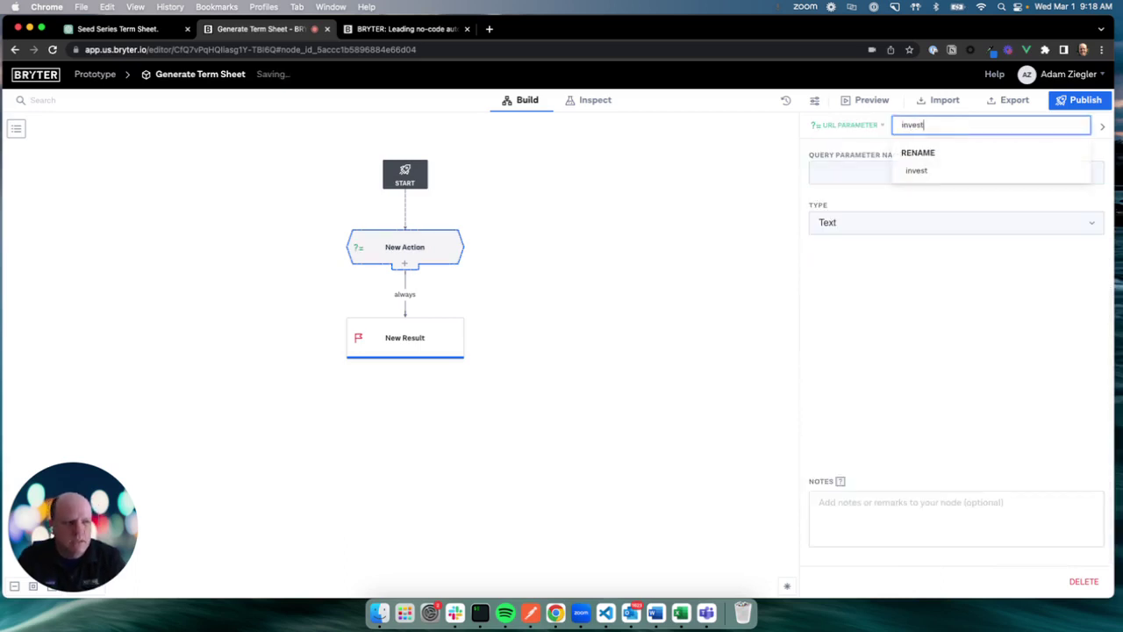
{"action": "key", "text": "Return"}
{"action": "left_click", "coordinate": [870, 164]}
{"action": "type", "text": "investment_id"}
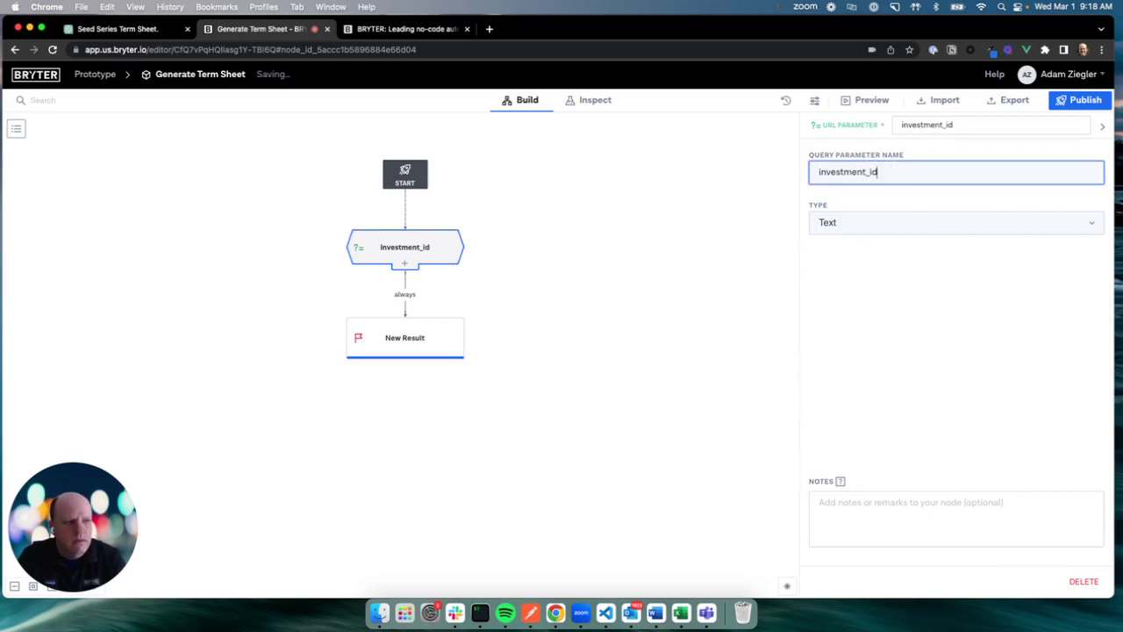
Insert an action between the investment_id node and the result, and make it a "Read from a case database" action.
{"action": "left_click", "coordinate": [403, 284]}
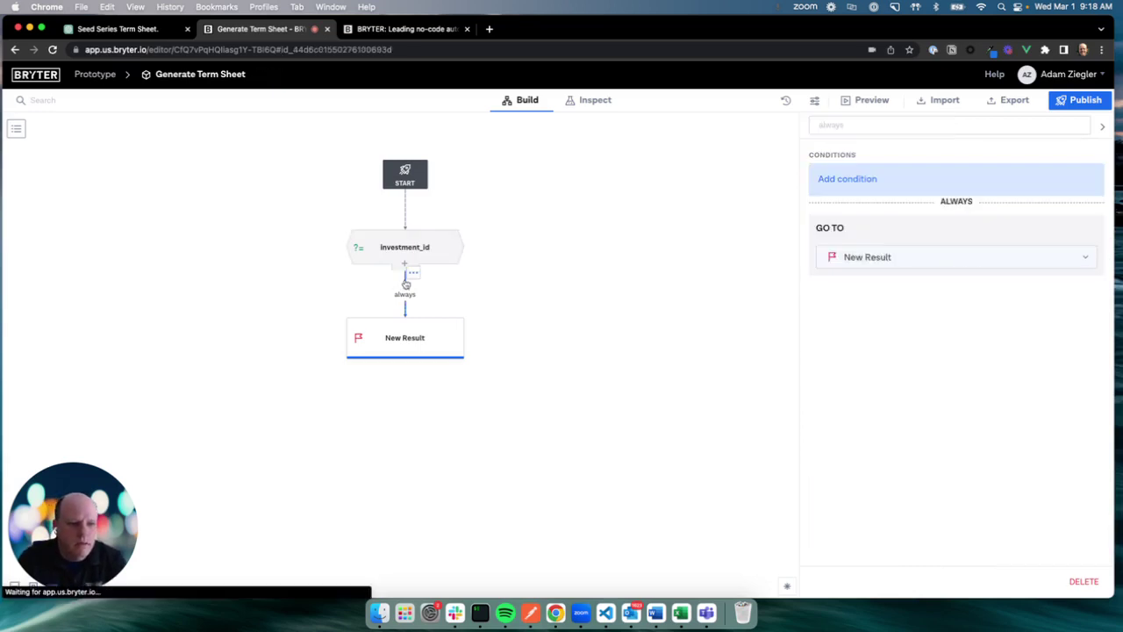
{"action": "left_click", "coordinate": [413, 273]}
{"action": "left_click", "coordinate": [431, 314]}
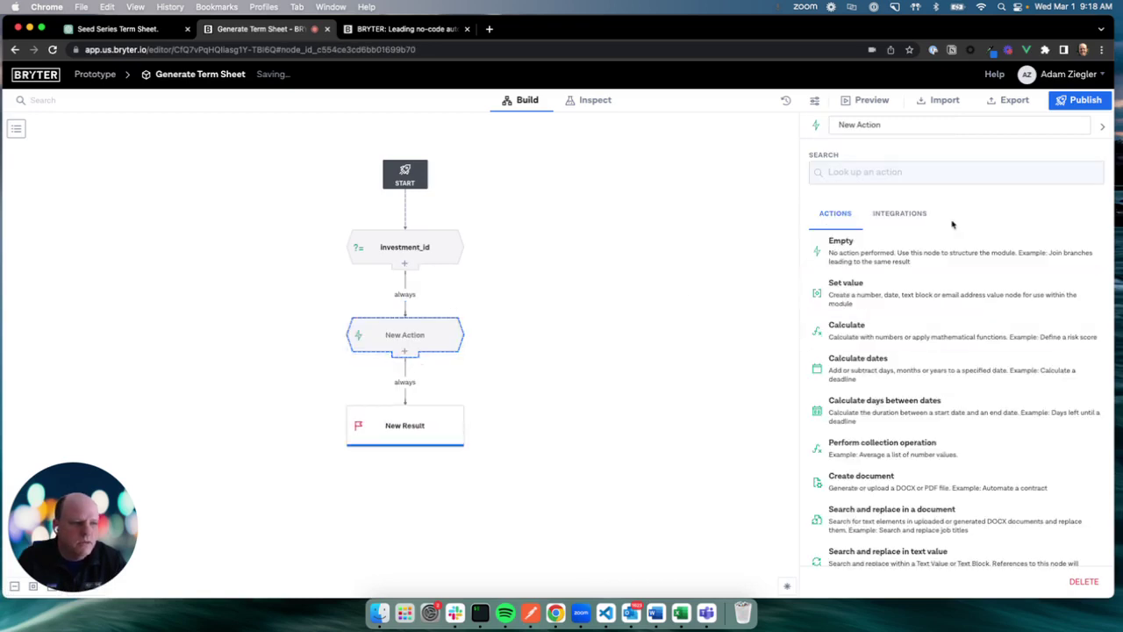
{"action": "left_click", "coordinate": [875, 170]}
{"action": "type", "text": "read"}
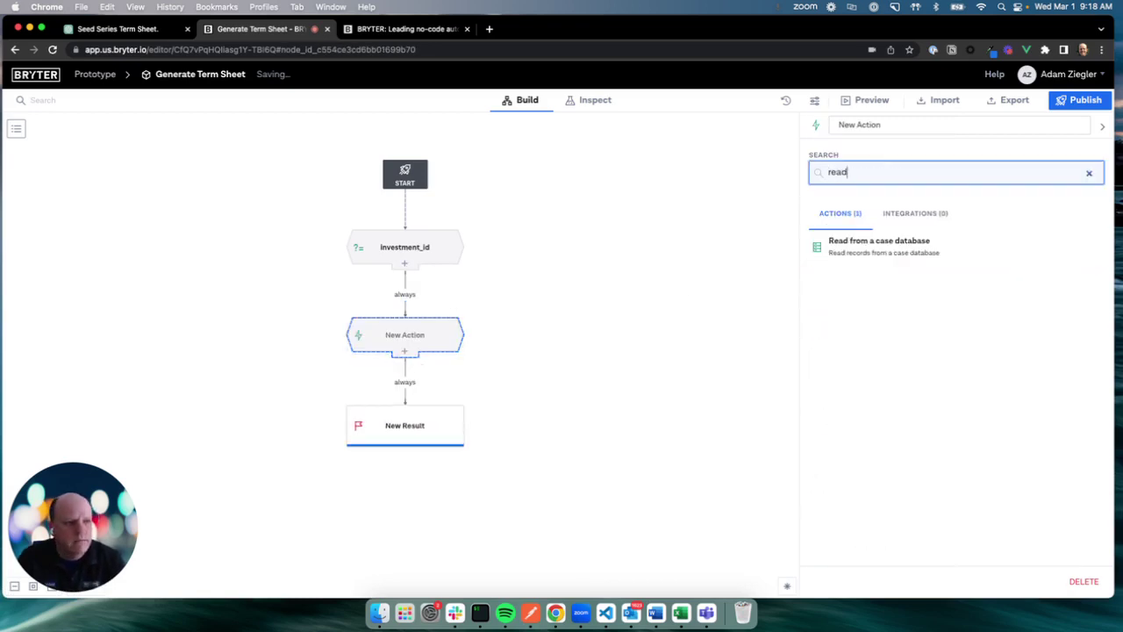
{"action": "left_click", "coordinate": [906, 250]}
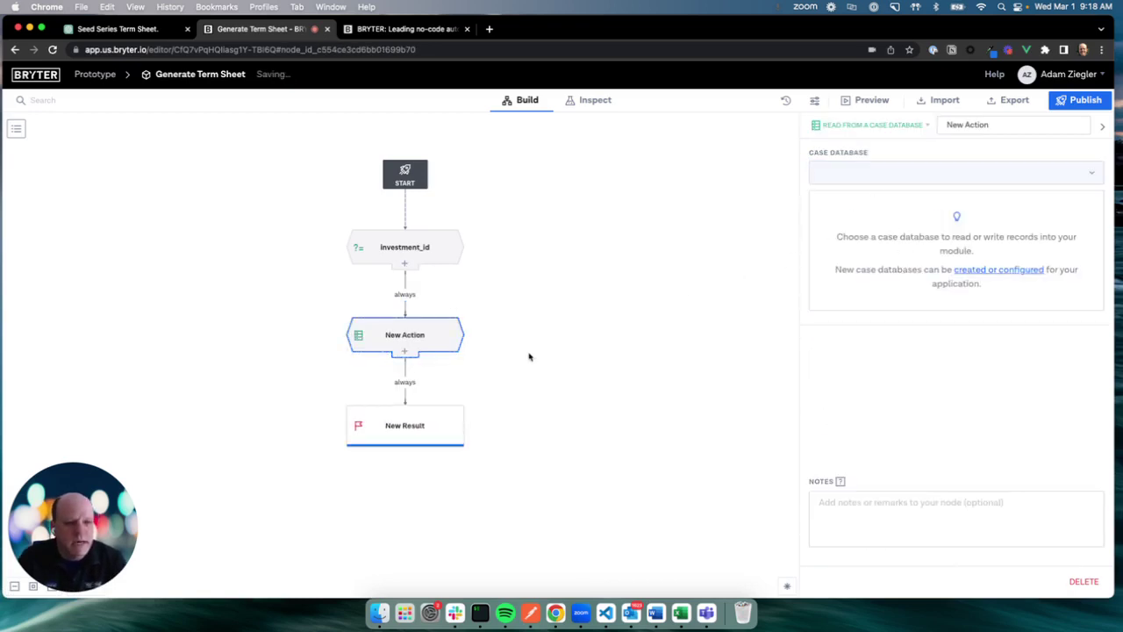
Rename the case database reading node to "get investment record from DB".
{"action": "left_click_drag", "start_coordinate": [995, 123], "coordinate": [927, 128]}
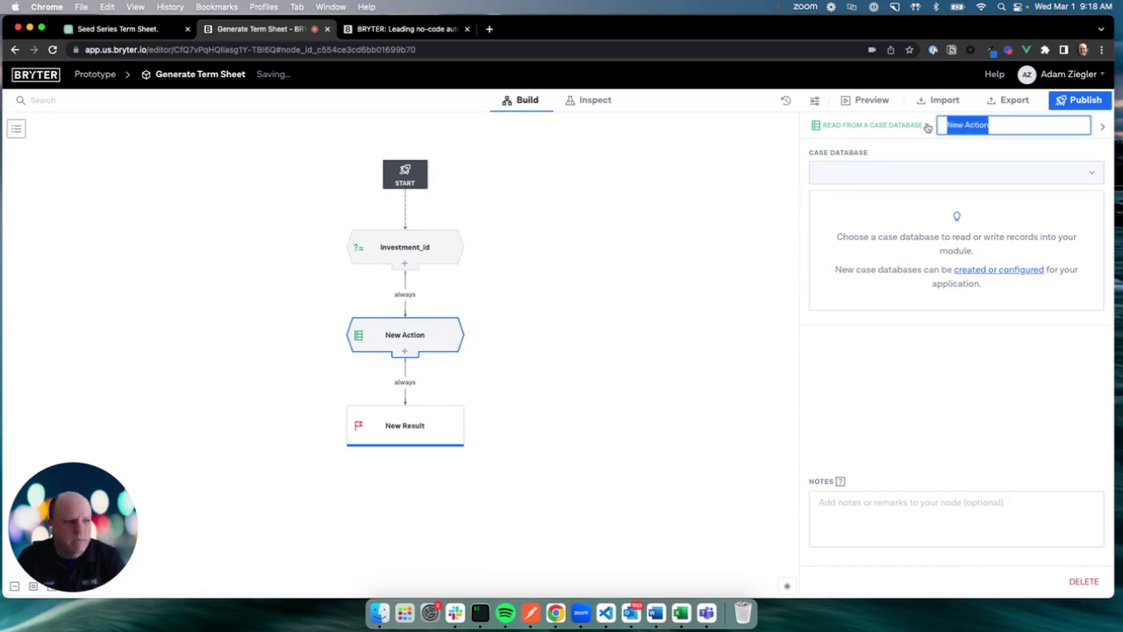
{"action": "type", "text": "get in"}
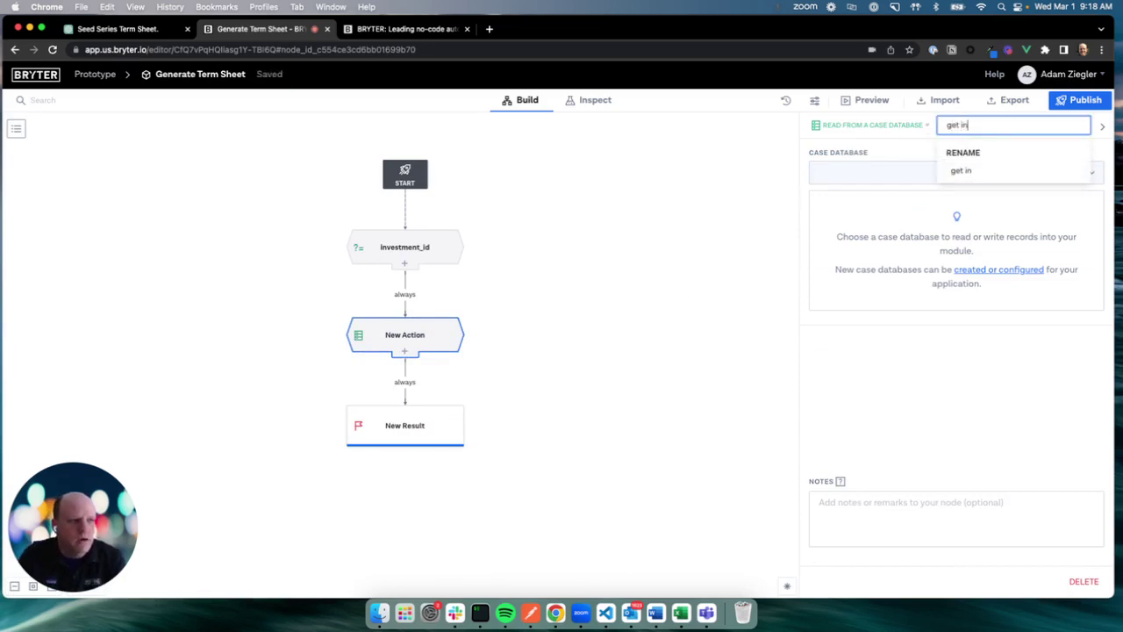
{"action": "type", "text": "vestment record from DB"}
{"action": "key", "text": "Return"}
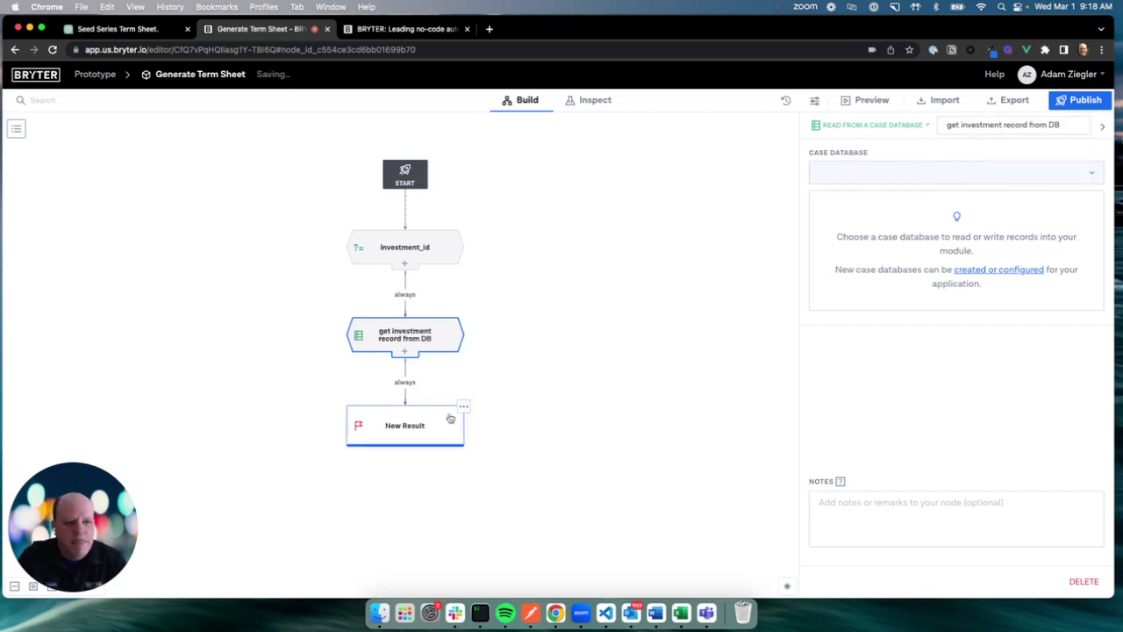
Insert a Create document action between the case database reading node and the result, and name it "term sheet".
{"action": "left_click", "coordinate": [407, 370]}
{"action": "left_click", "coordinate": [413, 366]}
{"action": "left_click", "coordinate": [438, 409]}
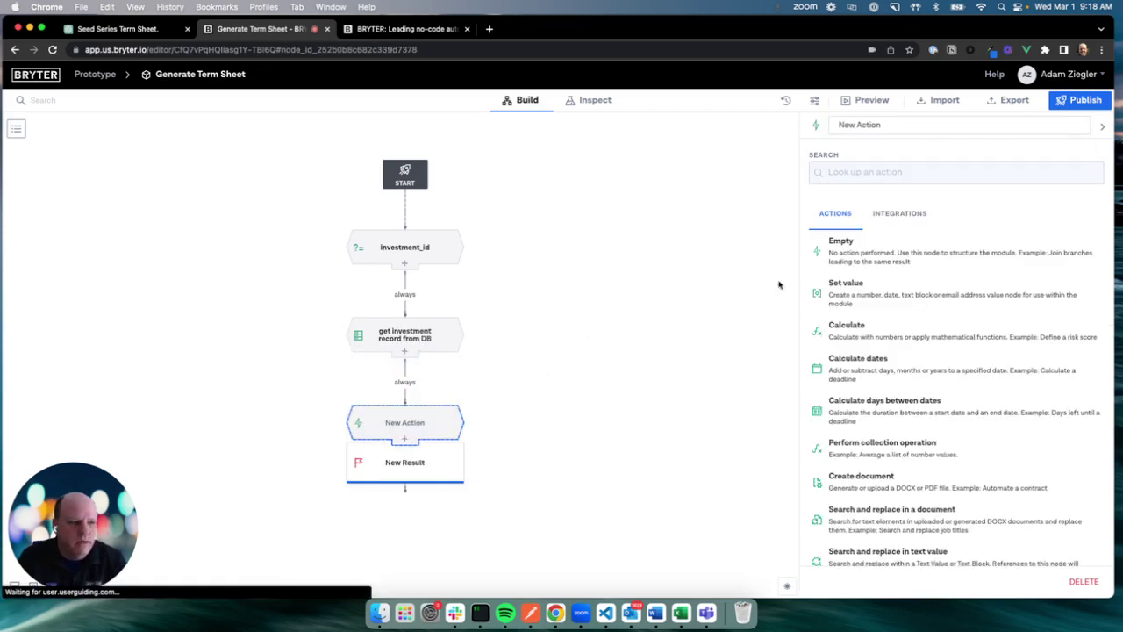
{"action": "left_click", "coordinate": [889, 476]}
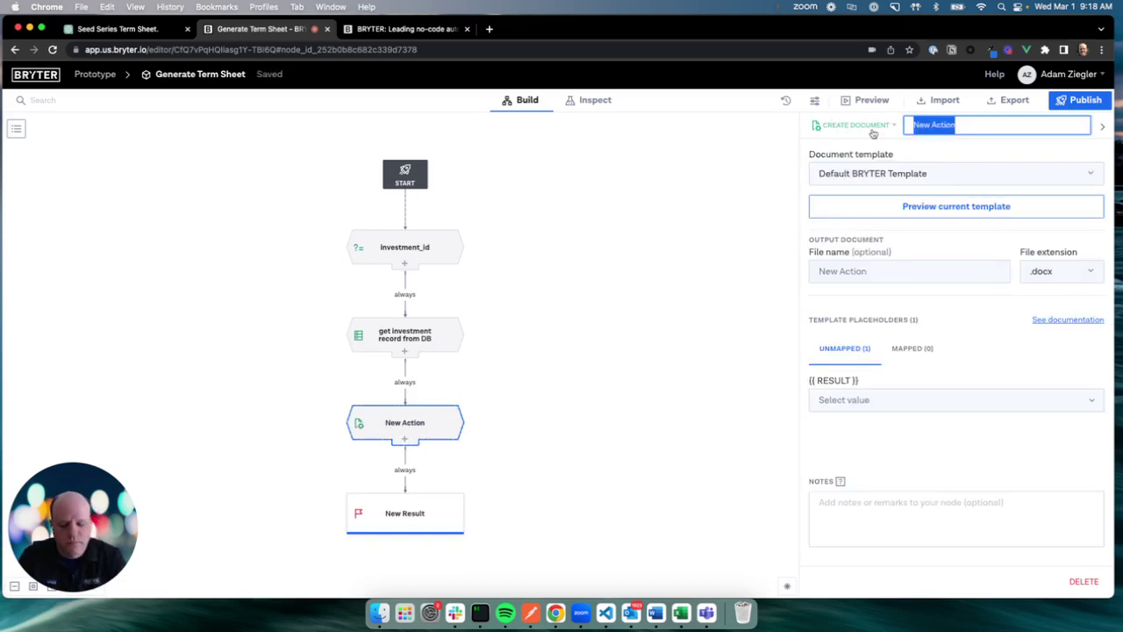
{"action": "type", "text": "term sheet"}
{"action": "key", "text": "Return"}
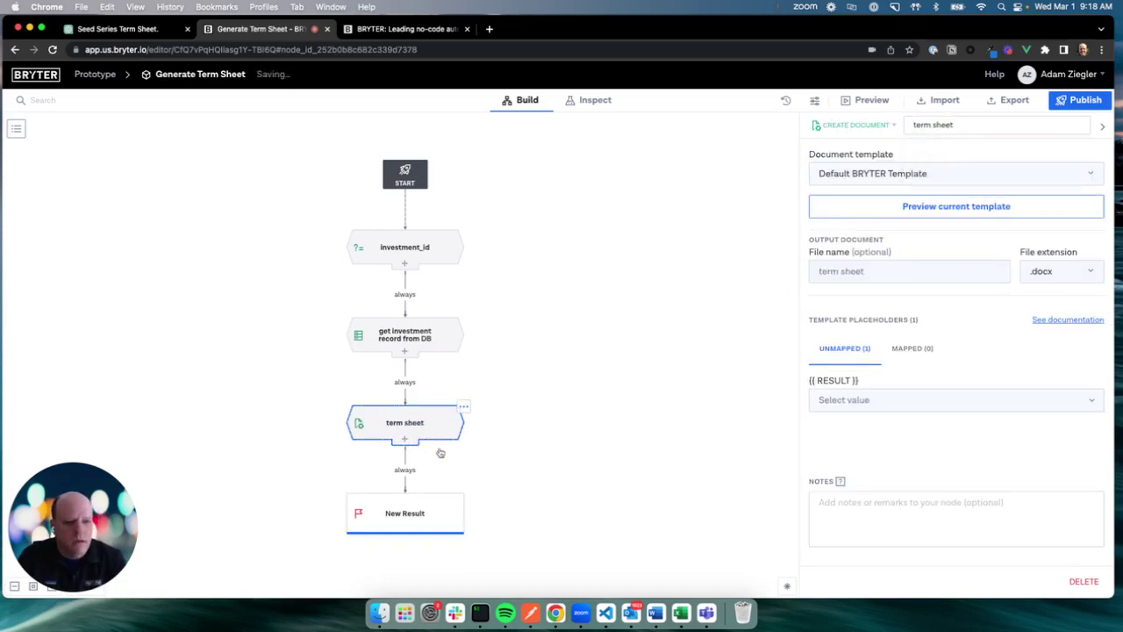
Insert an action between the term sheet node and the result, and make it a "Write to a case database" action.
{"action": "right_click", "coordinate": [406, 459]}
{"action": "left_click", "coordinate": [439, 489]}
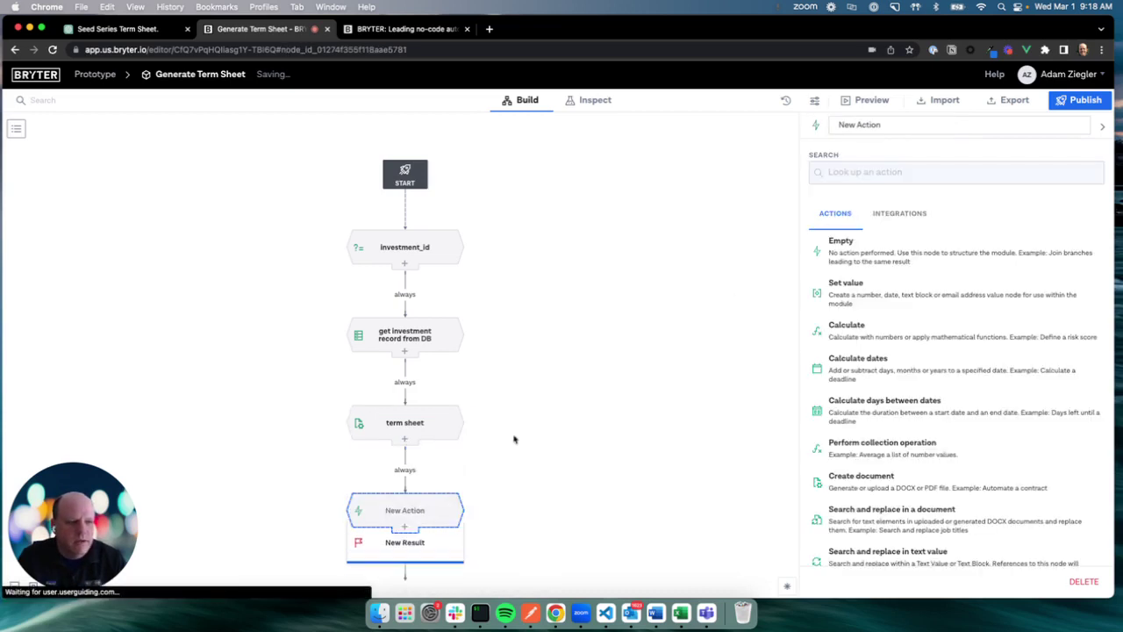
{"action": "type", "text": "wr"}
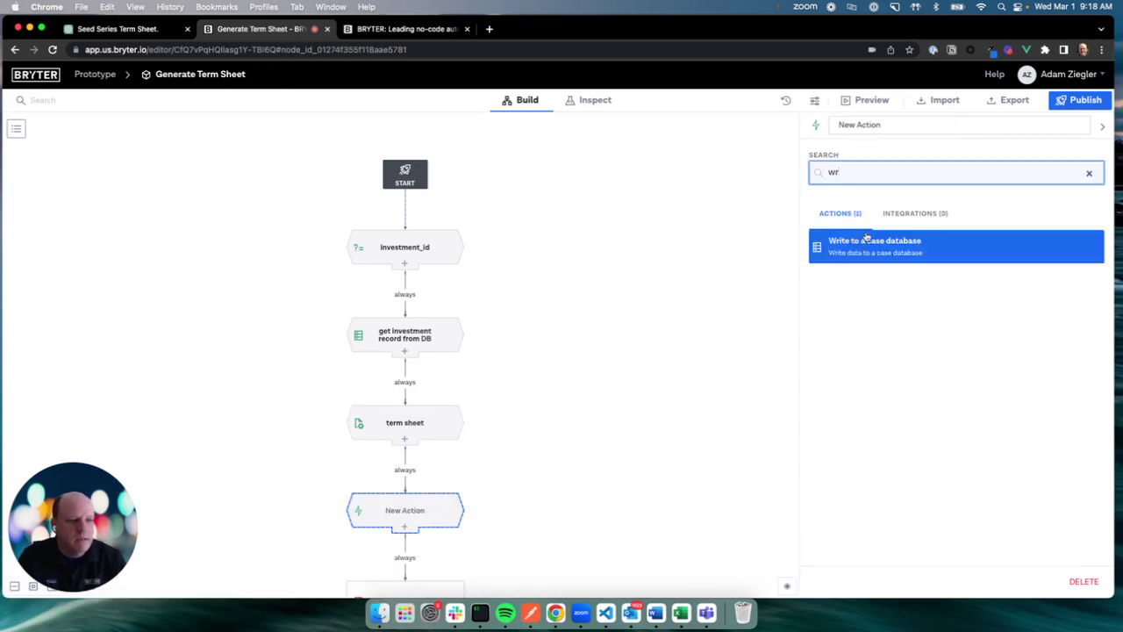
{"action": "left_click", "coordinate": [870, 242]}
Rename the case database writing node to "update investment record in DB".
{"action": "left_click_drag", "start_coordinate": [986, 123], "coordinate": [925, 128]}
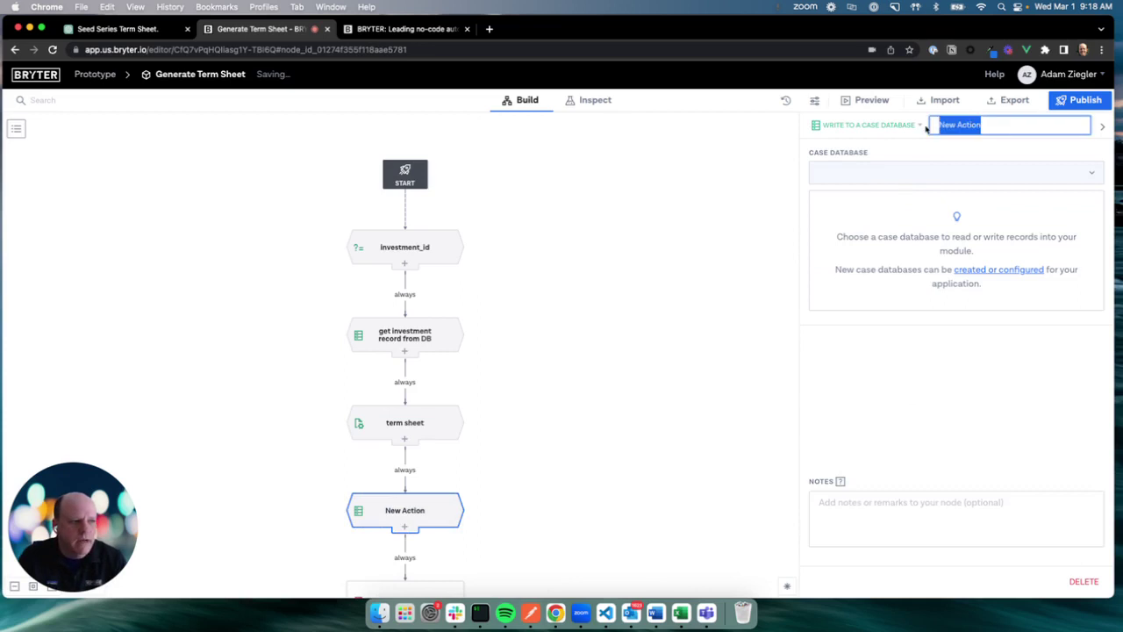
{"action": "type", "text": "update inv"}
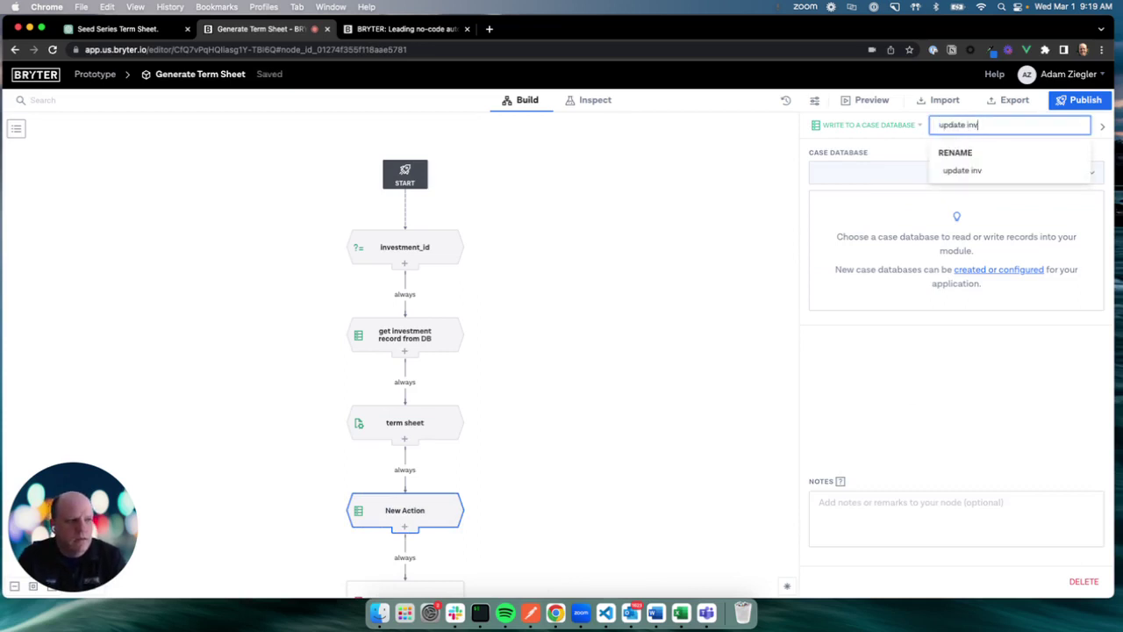
{"action": "type", "text": "estment record in DB"}
{"action": "key", "text": "Return"}
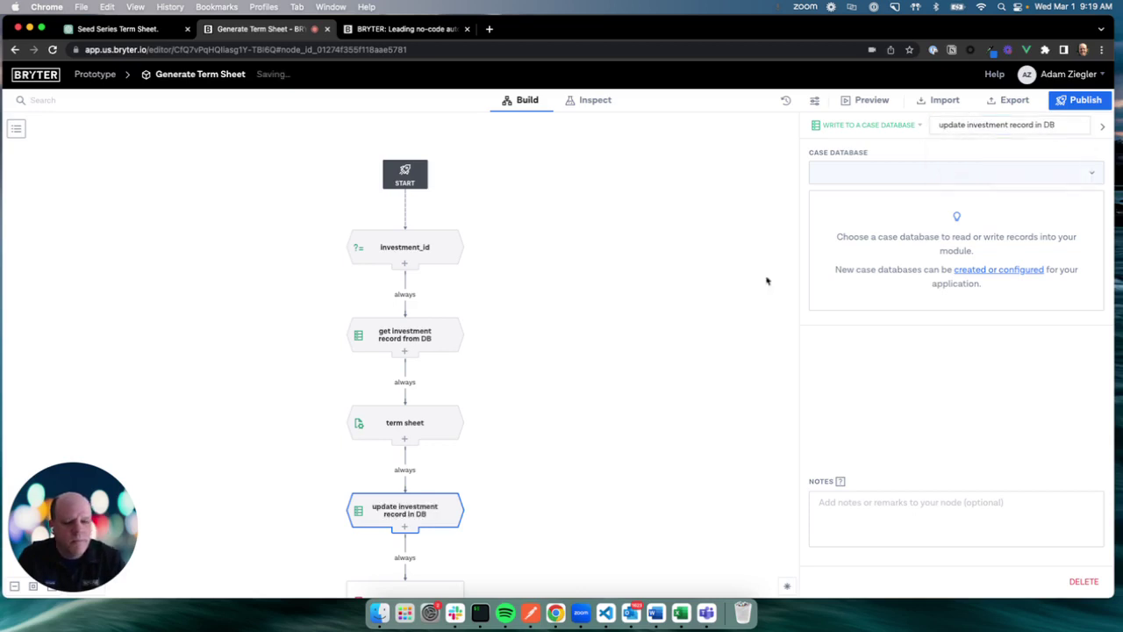
{"action": "scroll", "coordinate": [595, 454], "scroll_direction": "down", "scroll_amount": 3}
{"action": "left_click", "coordinate": [407, 395]}
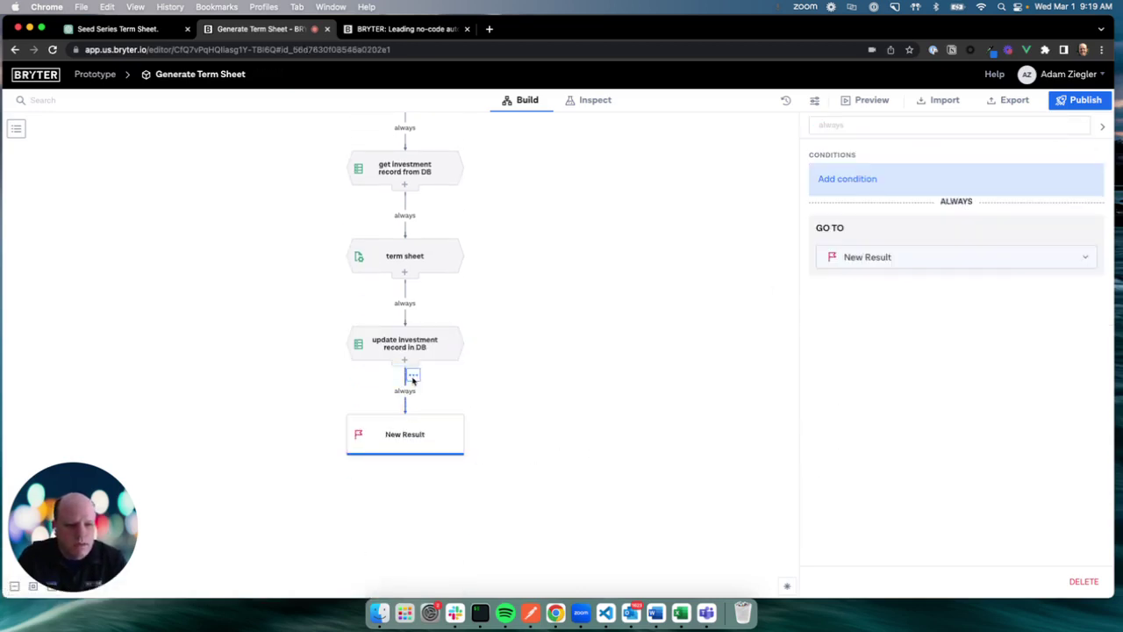
{"action": "left_click", "coordinate": [412, 376]}
{"action": "left_click", "coordinate": [527, 349]}
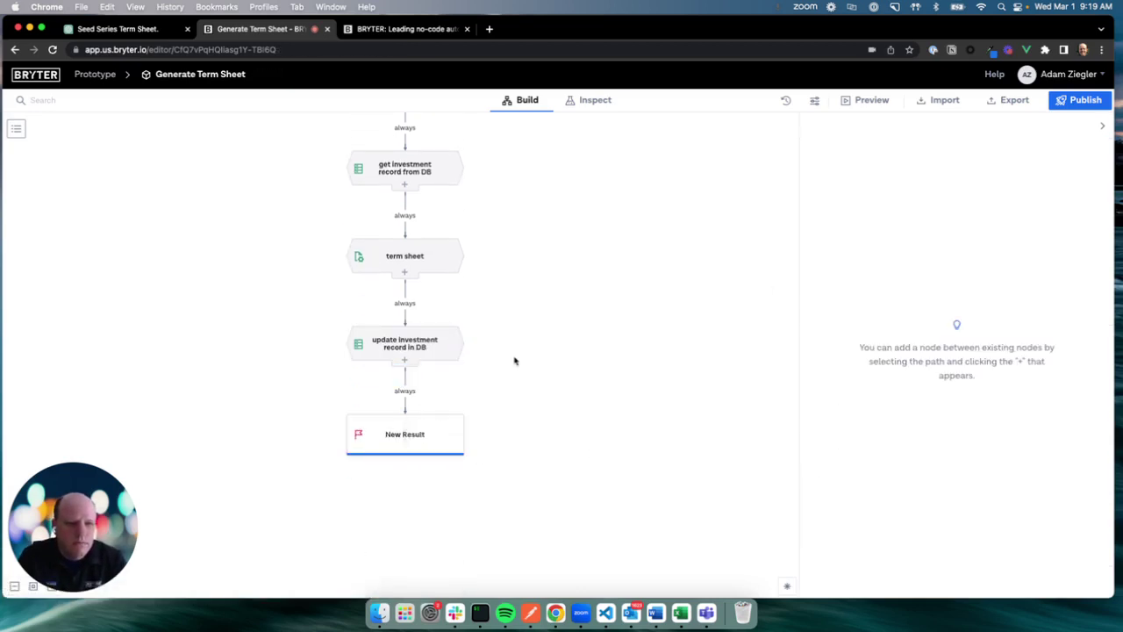
{"action": "scroll", "coordinate": [562, 369], "scroll_direction": "up", "scroll_amount": 3}
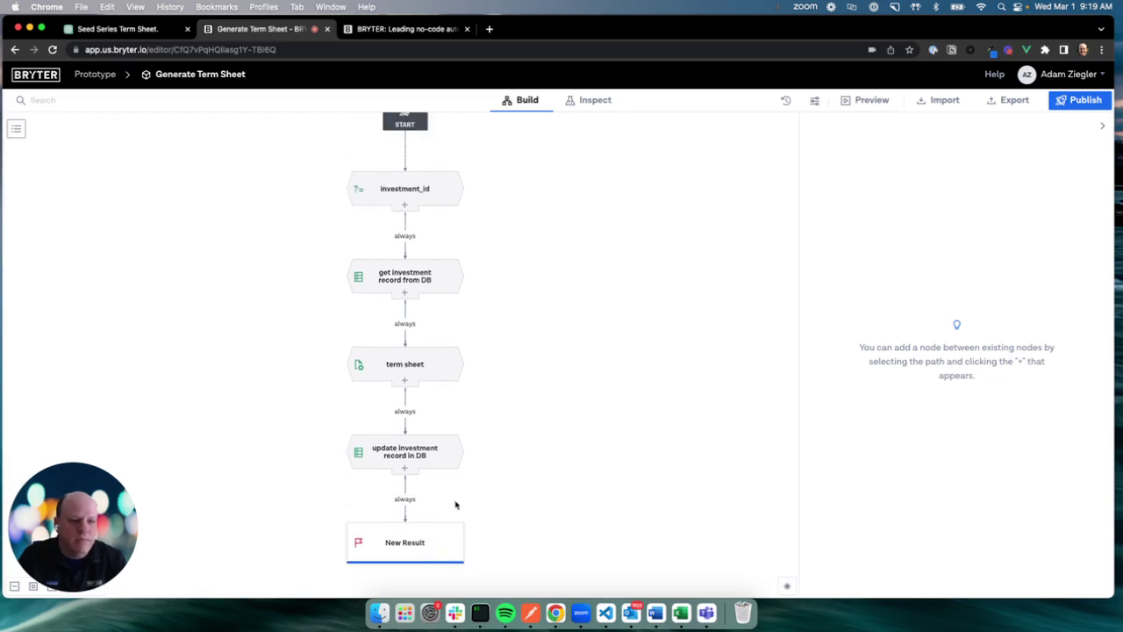
Switch to the ChatGPT conversation and review the clauses and placeholders of the generated term sheet template.
{"action": "left_click", "coordinate": [130, 31]}
{"action": "scroll", "coordinate": [746, 281], "scroll_direction": "up", "scroll_amount": 20}
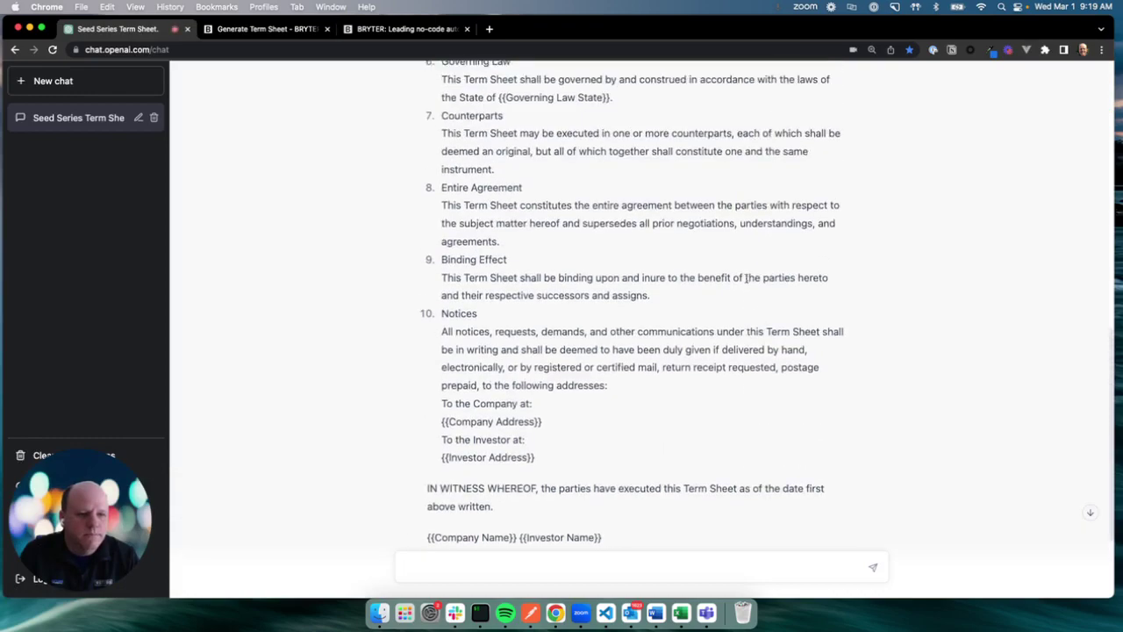
{"action": "scroll", "coordinate": [747, 282], "scroll_direction": "down", "scroll_amount": 5}
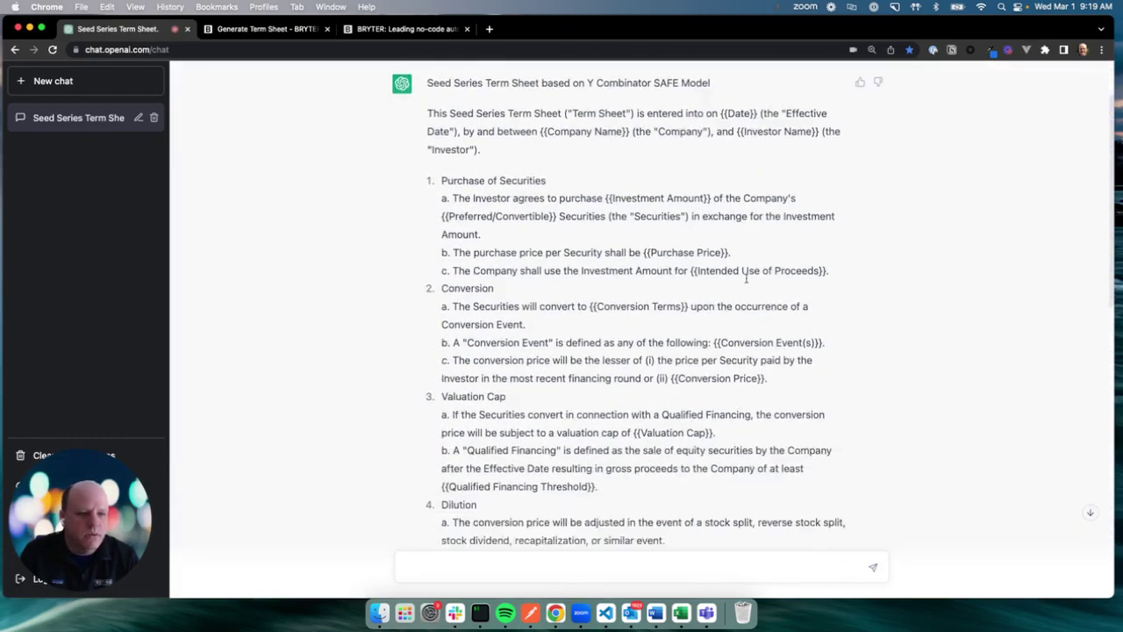
{"action": "scroll", "coordinate": [747, 281], "scroll_direction": "down", "scroll_amount": 5}
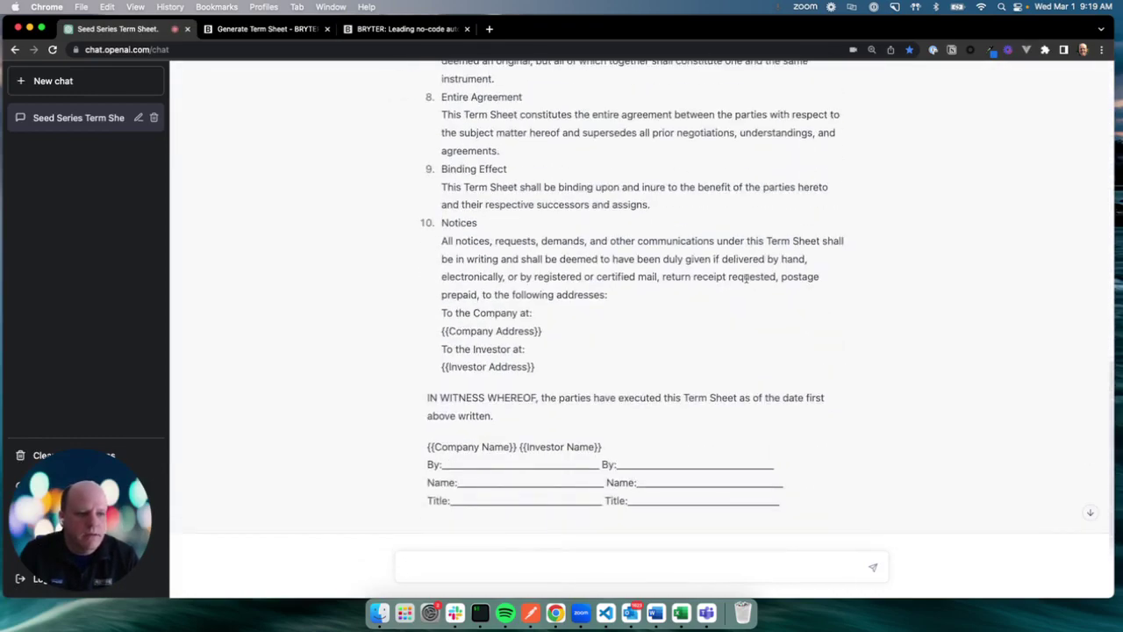
{"action": "scroll", "coordinate": [730, 359], "scroll_direction": "down", "scroll_amount": 1}
{"action": "scroll", "coordinate": [629, 411], "scroll_direction": "down", "scroll_amount": 2}
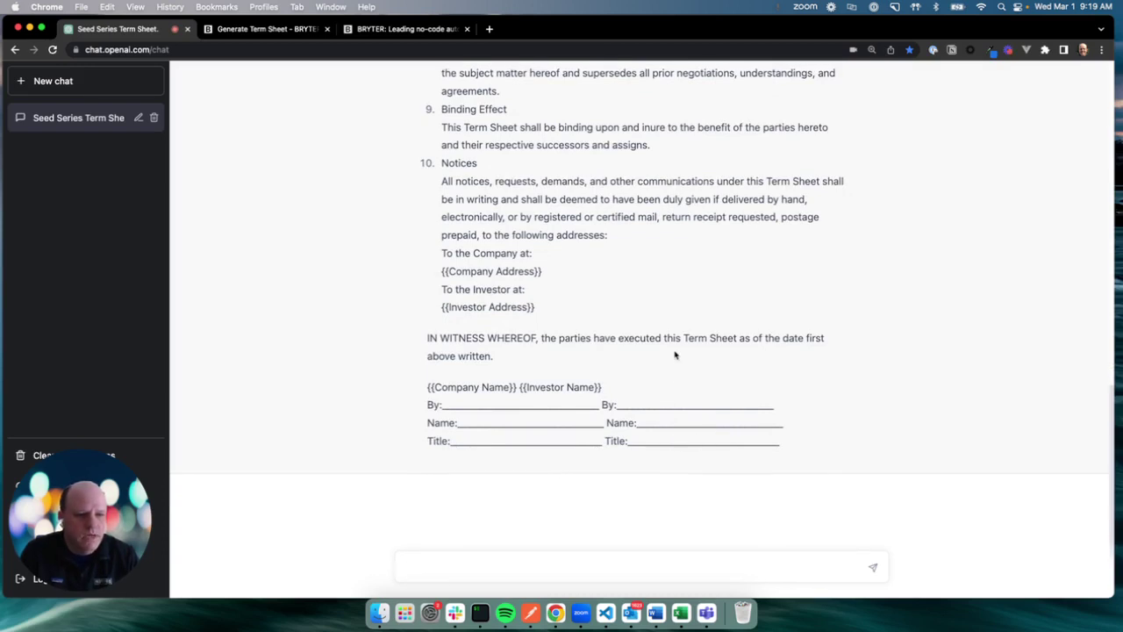
{"action": "scroll", "coordinate": [674, 353], "scroll_direction": "up", "scroll_amount": 4}
{"action": "scroll", "coordinate": [674, 353], "scroll_direction": "down", "scroll_amount": 4}
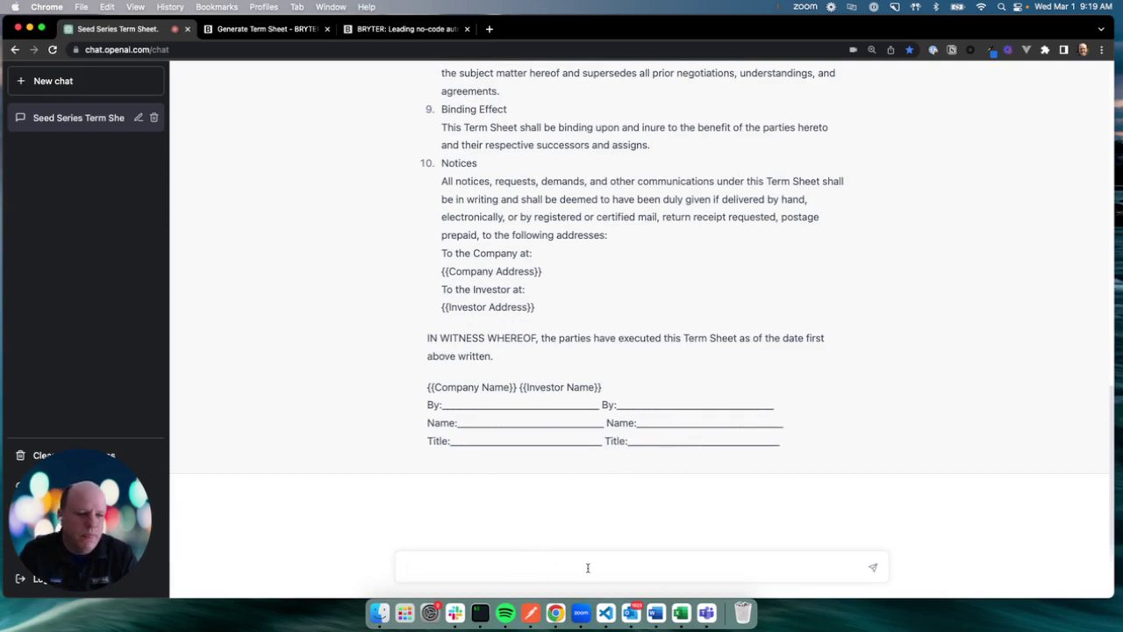
Send the prompt "Create a table of fake data that can be used to populate this template. Include an id field with a unique alphanumeric 5 digit string".
{"action": "type", "text": "Create a talbe f"}
{"action": "type", "text": "of fake data that "}
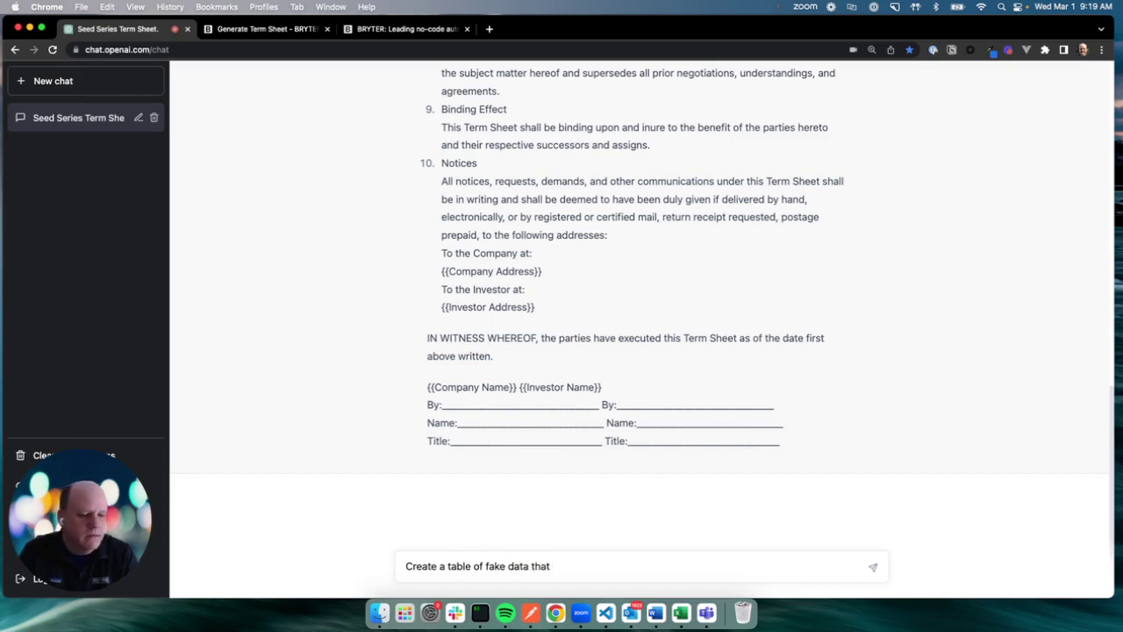
{"action": "type", "text": "can be used to populate this template. "}
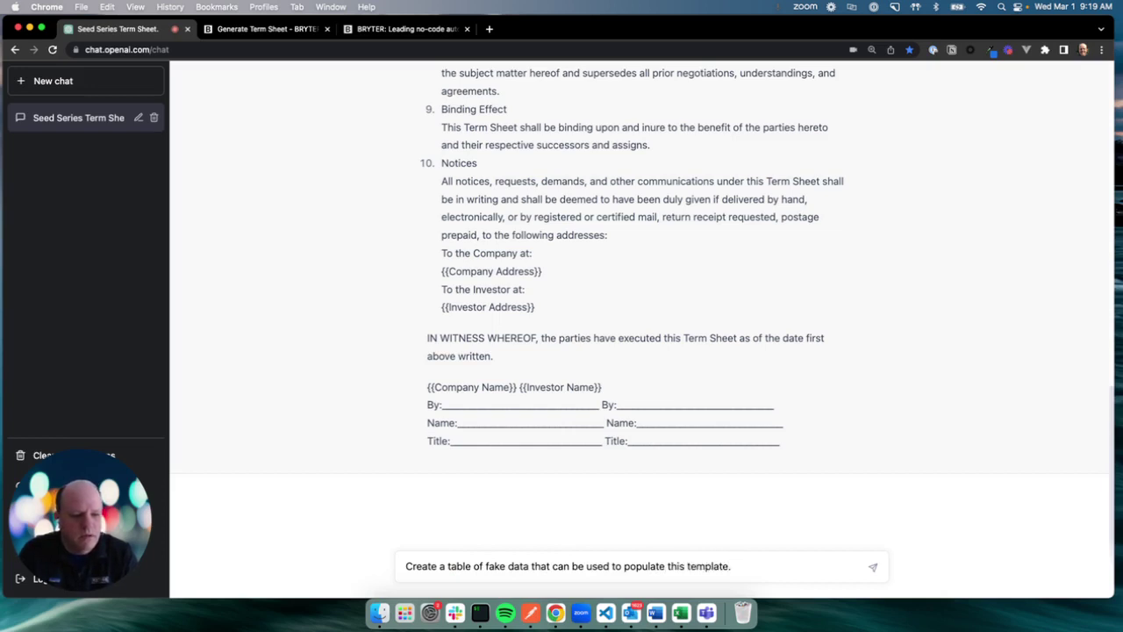
{"action": "type", "text": "Include an id"}
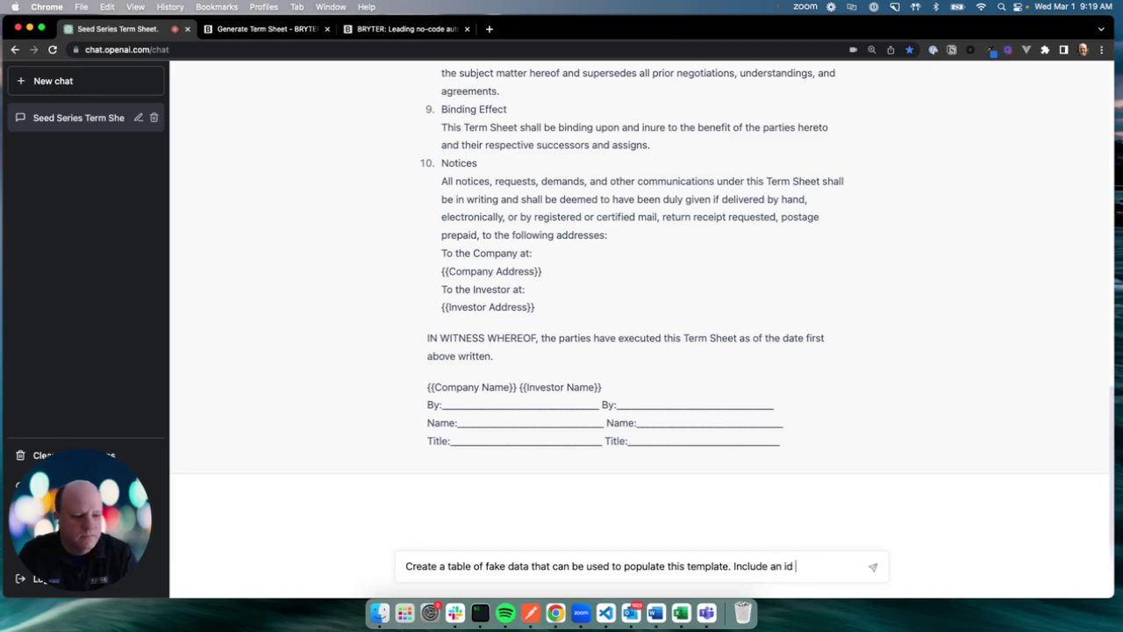
{"action": "type", "text": " field with a unique alphanumeric"}
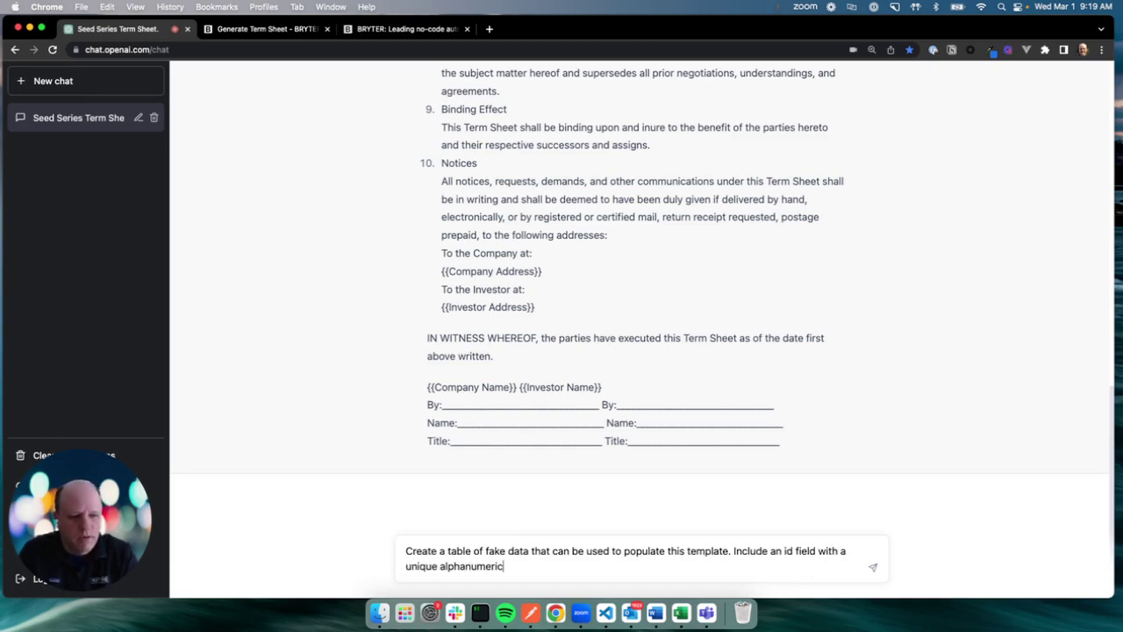
{"action": "type", "text": " 5 did"}
{"action": "key", "text": "BackSpace"}
{"action": "type", "text": "git string"}
{"action": "key", "text": "Return"}
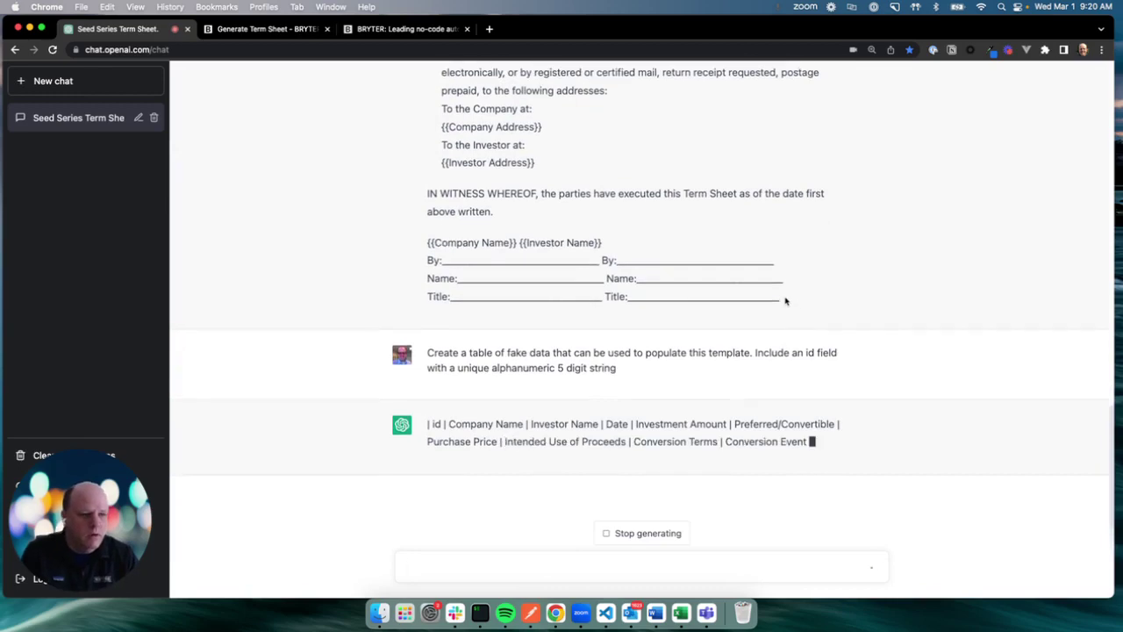
Copy the term sheet text from its opening paragraph through the signature lines, and create a blank document in Microsoft Word.
{"action": "mouse_move", "coordinate": [779, 266]}
{"action": "left_mouse_down"}
{"action": "mouse_move", "coordinate": [438, 198]}
{"action": "mouse_move", "coordinate": [401, 100]}
{"action": "mouse_move", "coordinate": [403, 66]}
{"action": "mouse_move", "coordinate": [426, 205]}
{"action": "left_mouse_up"}
{"action": "key", "text": "super+c"}
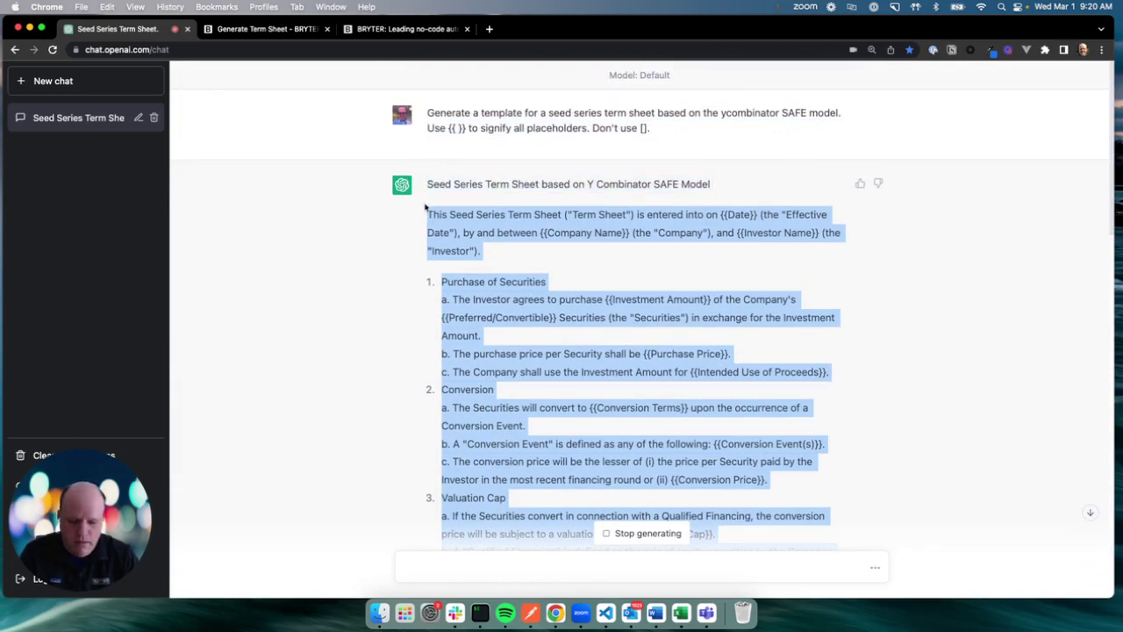
{"action": "left_click", "coordinate": [656, 612]}
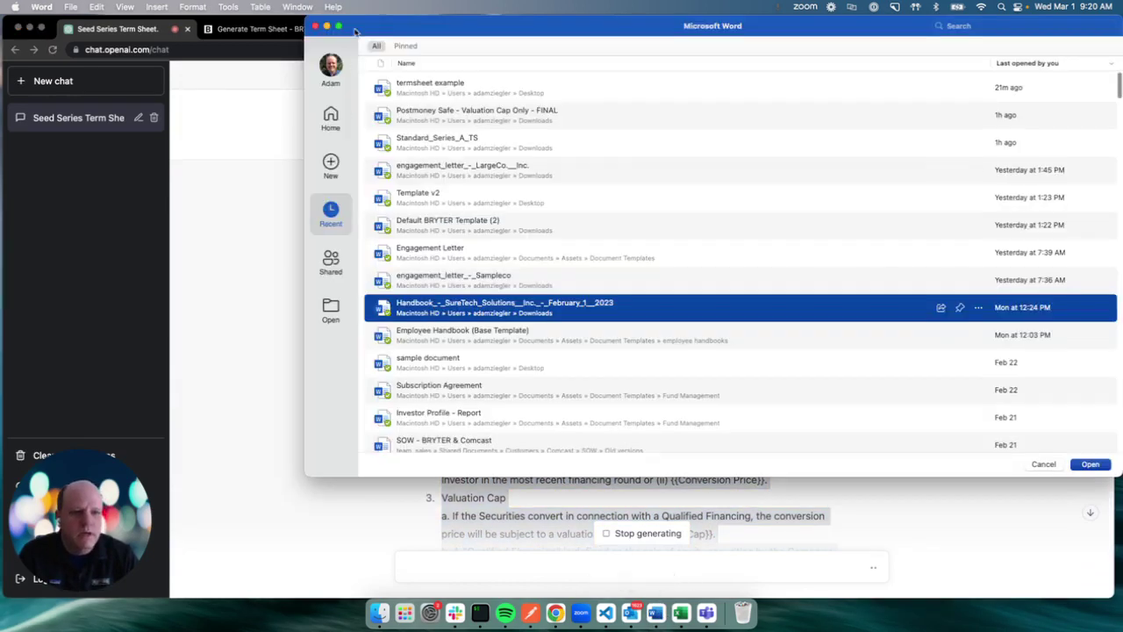
{"action": "left_click", "coordinate": [330, 167]}
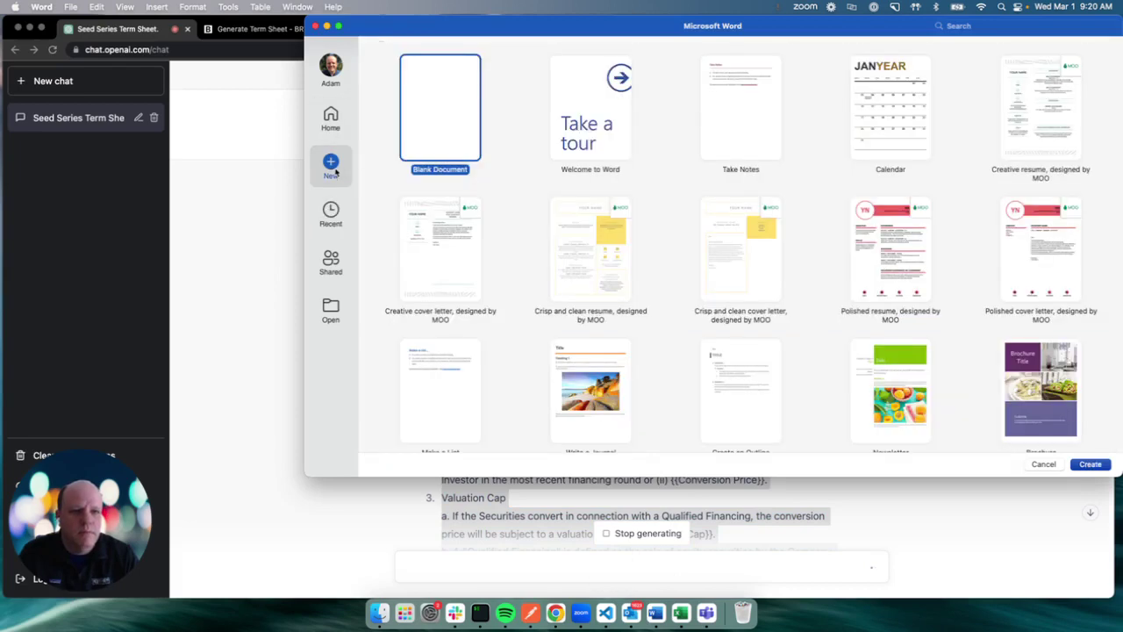
{"action": "double_click", "coordinate": [444, 113]}
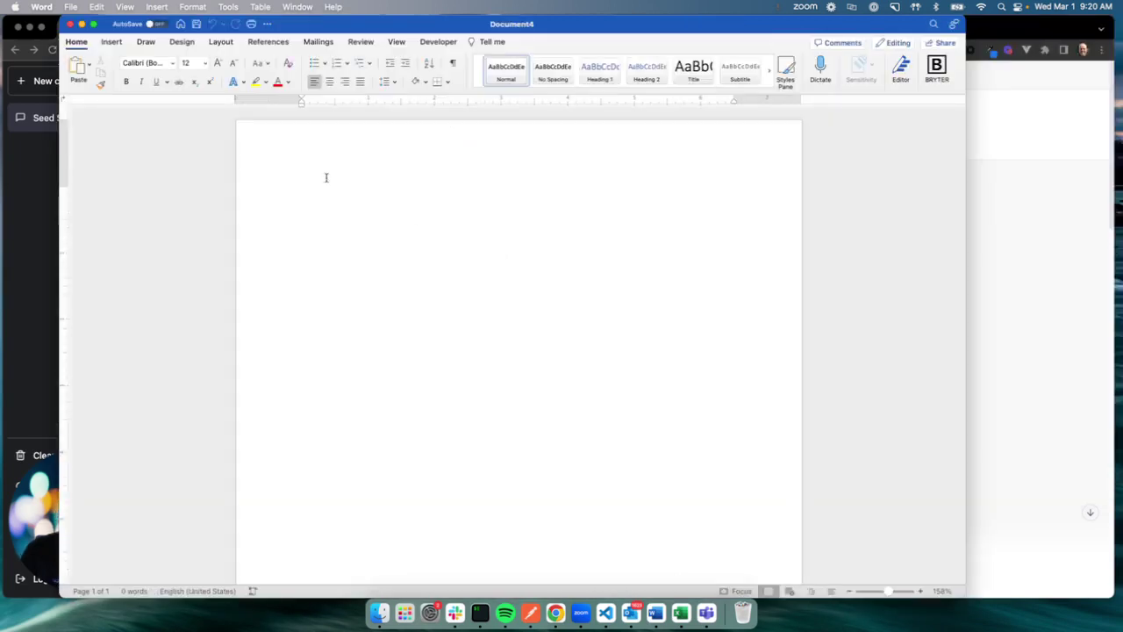
Paste the copied term sheet into the blank document as unformatted text.
{"action": "key", "text": "super+v"}
{"action": "key", "text": "super+z"}
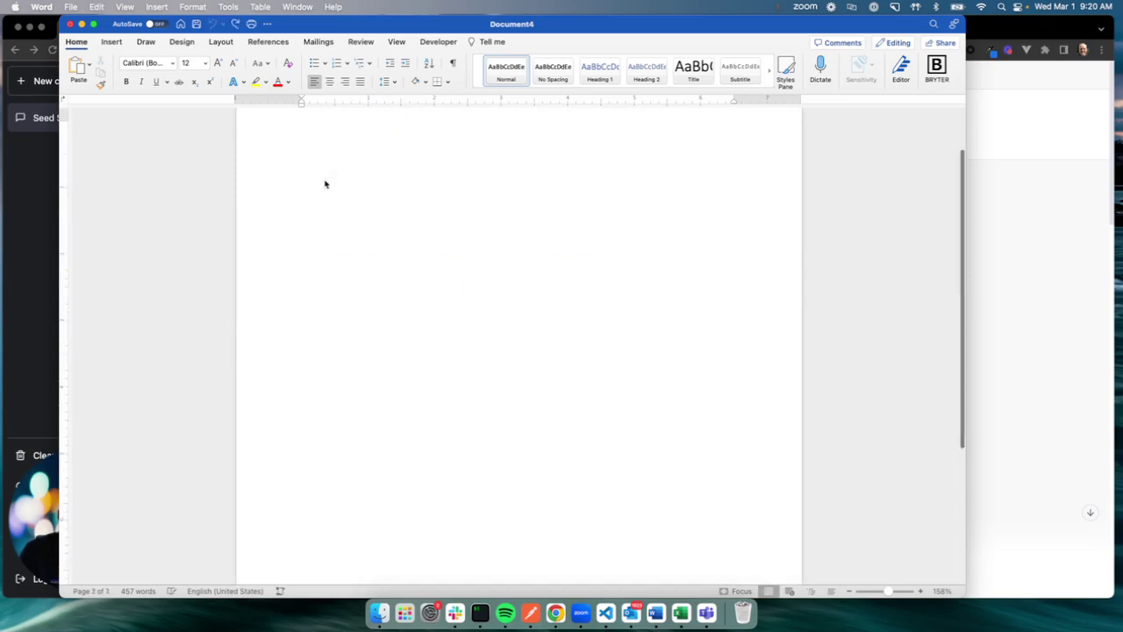
{"action": "right_click", "coordinate": [325, 178]}
{"action": "left_click", "coordinate": [369, 228]}
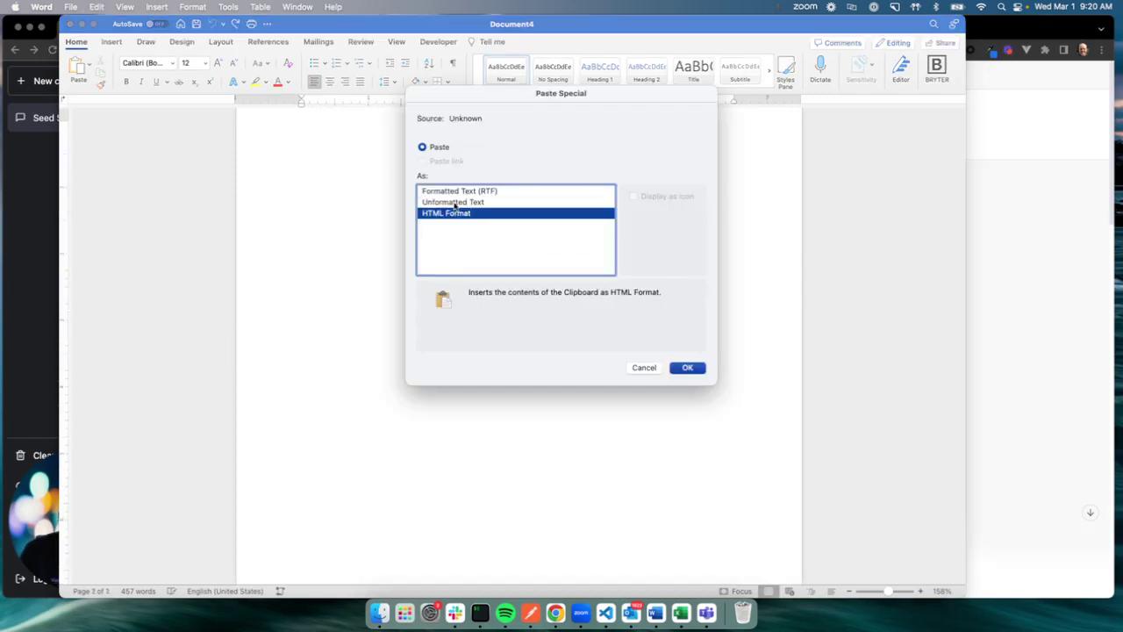
{"action": "left_click", "coordinate": [452, 203]}
{"action": "left_click", "coordinate": [688, 368]}
{"action": "scroll", "coordinate": [538, 306], "scroll_direction": "up", "scroll_amount": 15}
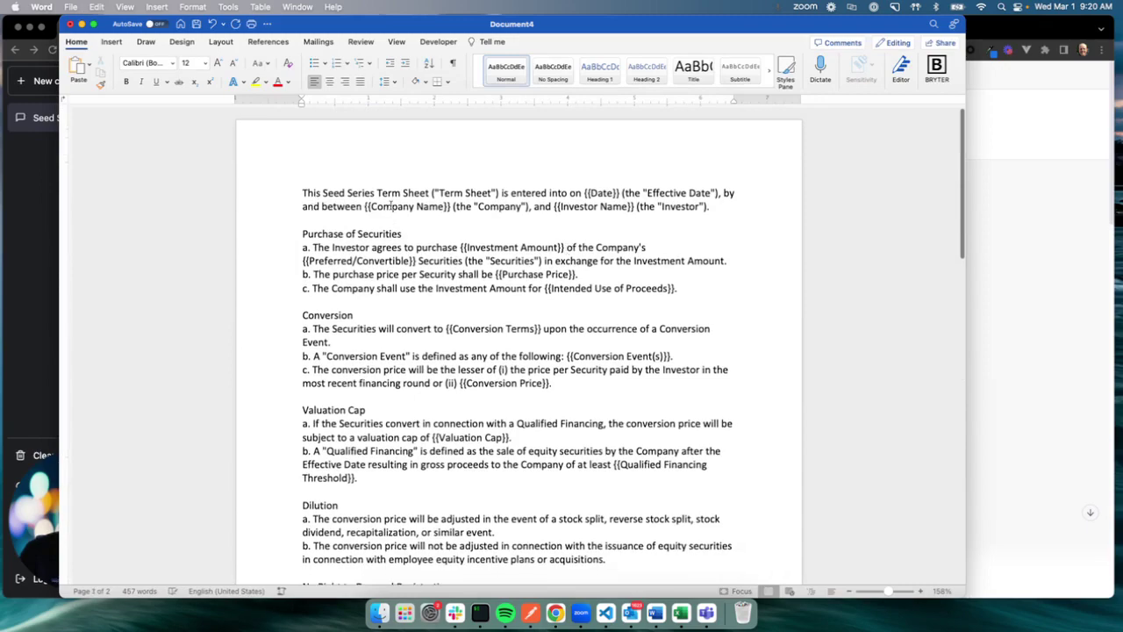
Adjust the spacing between {{Company Name}} and {{Investor Name}} in the signature block so the investor placeholder sits near the second signature column.
{"action": "scroll", "coordinate": [538, 320], "scroll_direction": "down", "scroll_amount": 15}
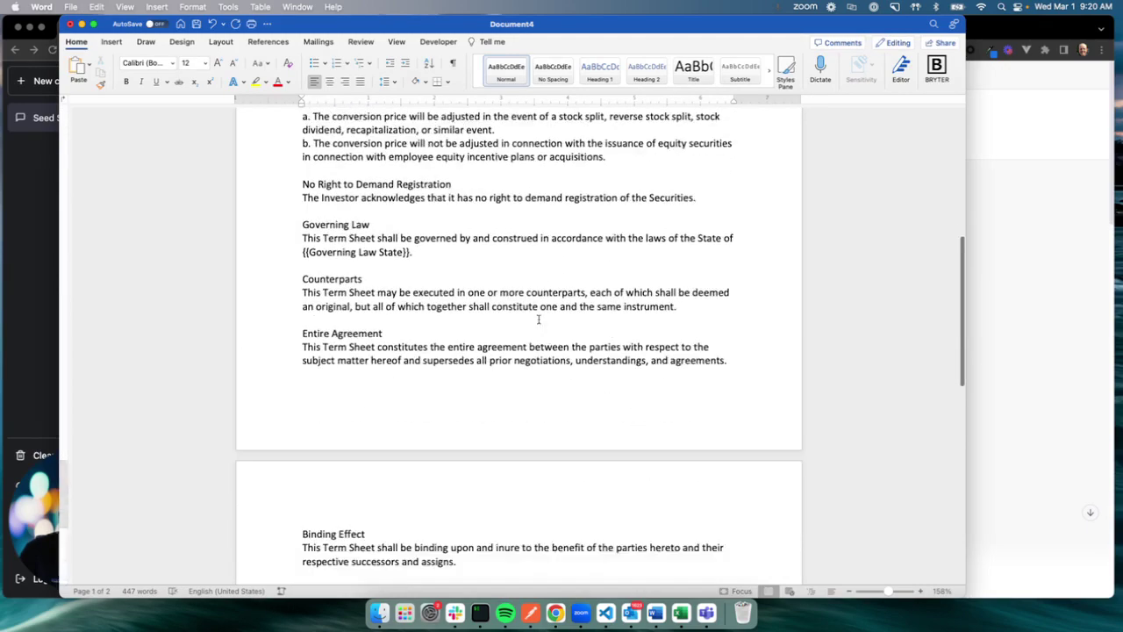
{"action": "scroll", "coordinate": [539, 319], "scroll_direction": "down", "scroll_amount": 3}
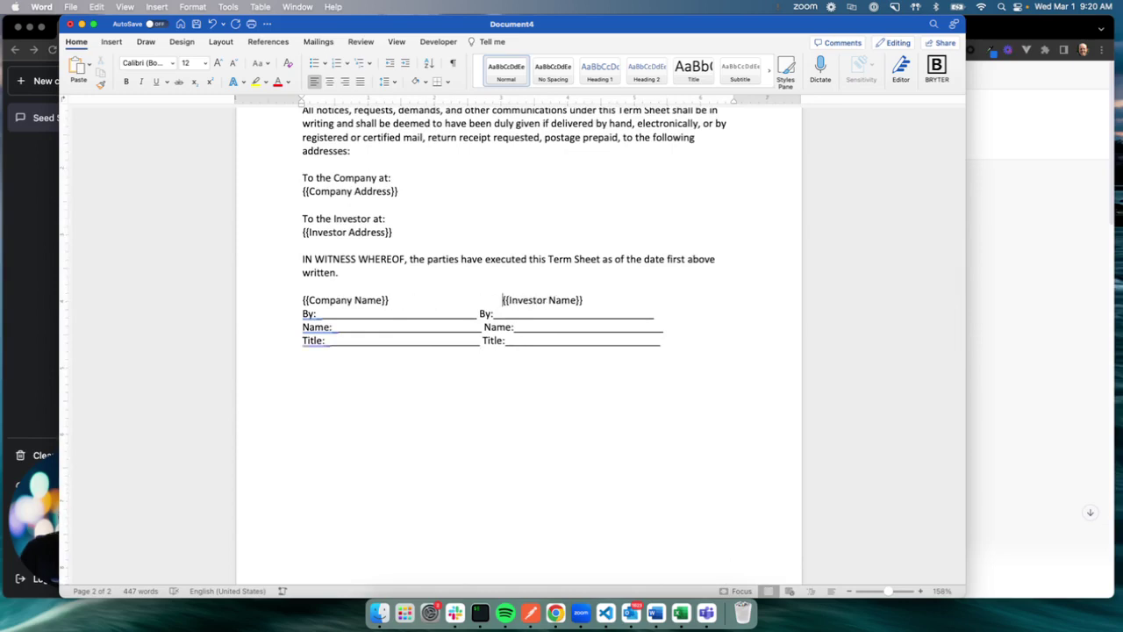
{"action": "key", "text": "BackSpace"}
{"action": "key", "text": "BackSpace"}
{"action": "key", "text": "BackSpace"}
{"action": "key", "text": "BackSpace"}
{"action": "key", "text": "BackSpace"}
{"action": "key", "text": "BackSpace"}
{"action": "key", "text": "BackSpace"}
{"action": "key", "text": "BackSpace"}
{"action": "key", "text": "BackSpace"}
{"action": "key", "text": "BackSpace"}
{"action": "key", "text": "BackSpace"}
{"action": "key", "text": "BackSpace"}
{"action": "key", "text": "BackSpace"}
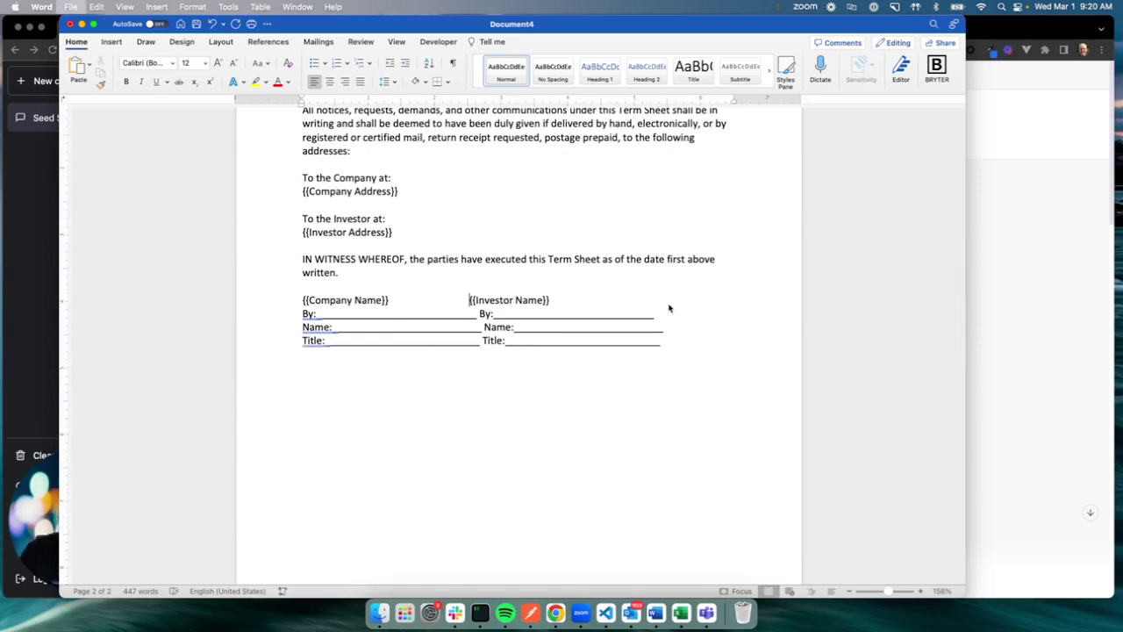
Save the document to the Desktop as "term sheet template" in .docx format and return to the Chrome window.
{"action": "key", "text": "super+s"}
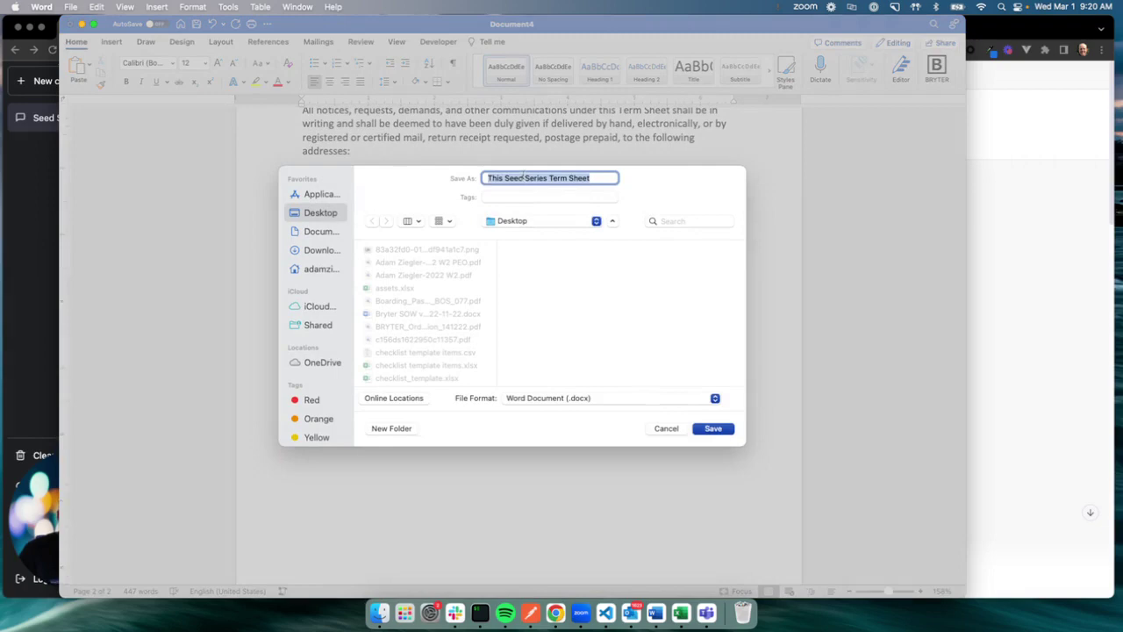
{"action": "type", "text": "term sheet"}
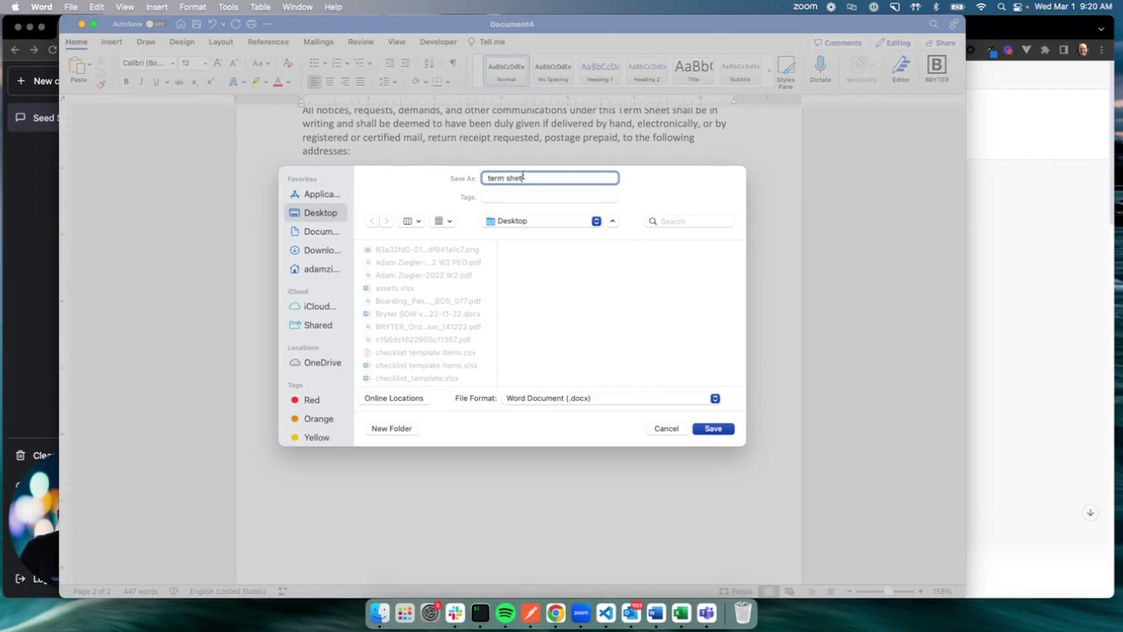
{"action": "type", "text": " template"}
{"action": "key", "text": "Return"}
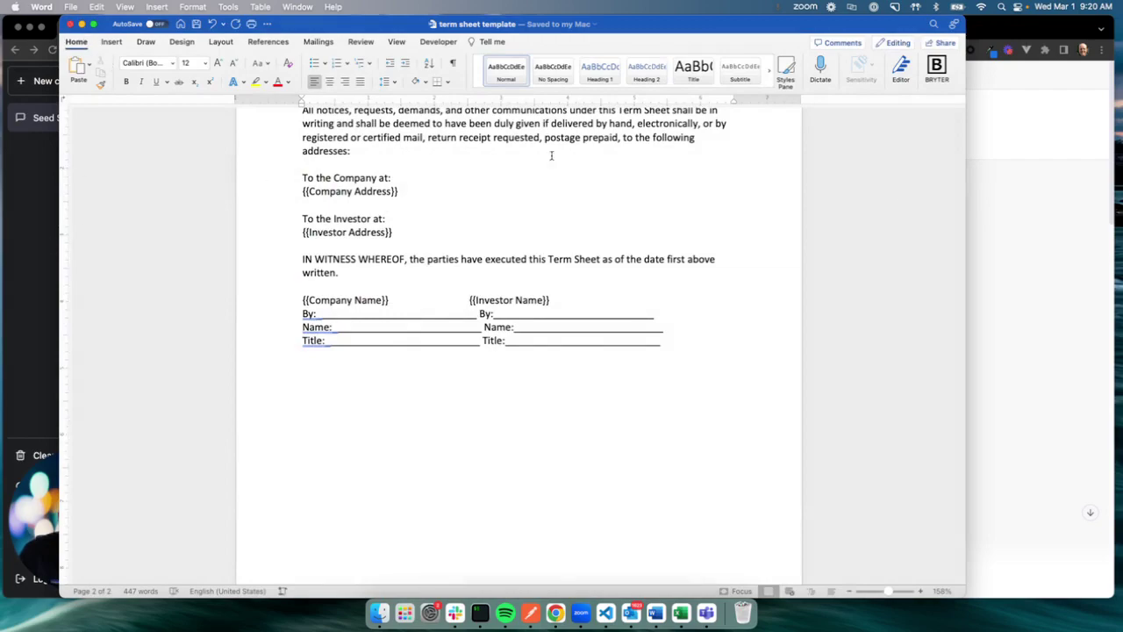
{"action": "left_click", "coordinate": [1047, 234]}
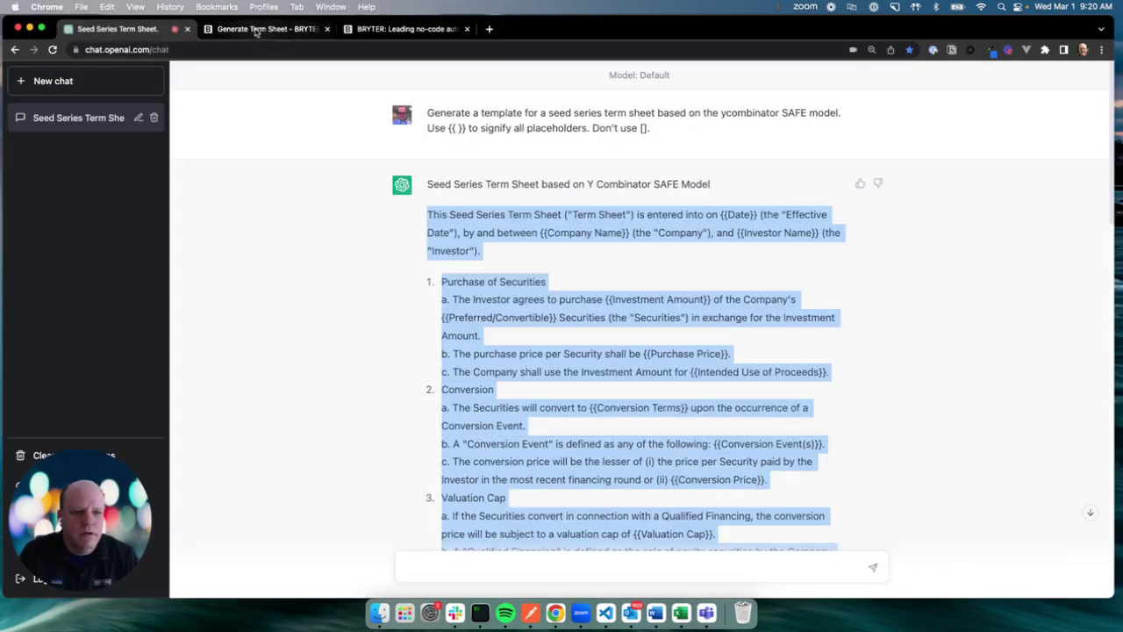
Check the generated table of fake data in the chat and request "6 more rows of data, using unique ids".
{"action": "left_click", "coordinate": [599, 340]}
{"action": "scroll", "coordinate": [599, 340], "scroll_direction": "down", "scroll_amount": 20}
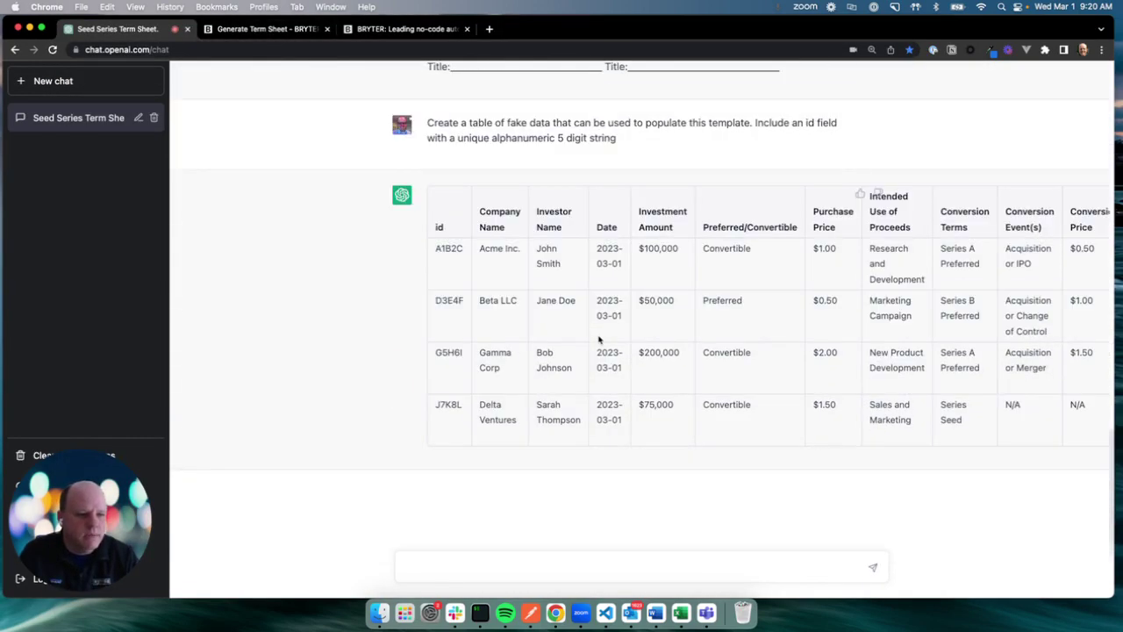
{"action": "scroll", "coordinate": [599, 340], "scroll_direction": "right", "scroll_amount": 8}
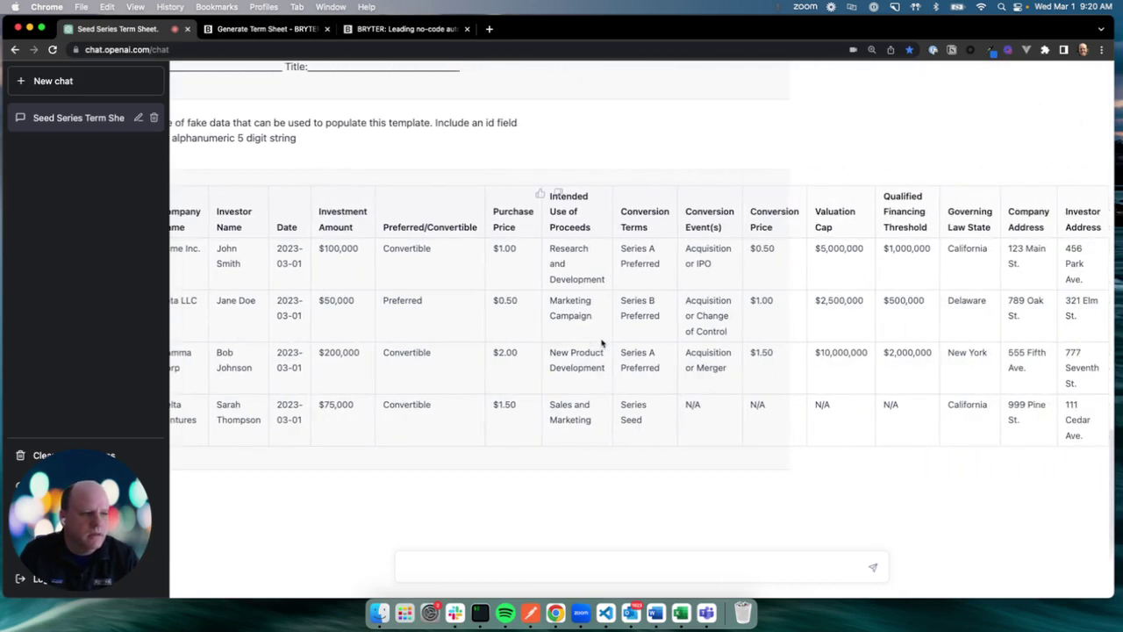
{"action": "scroll", "coordinate": [601, 343], "scroll_direction": "left", "scroll_amount": 10}
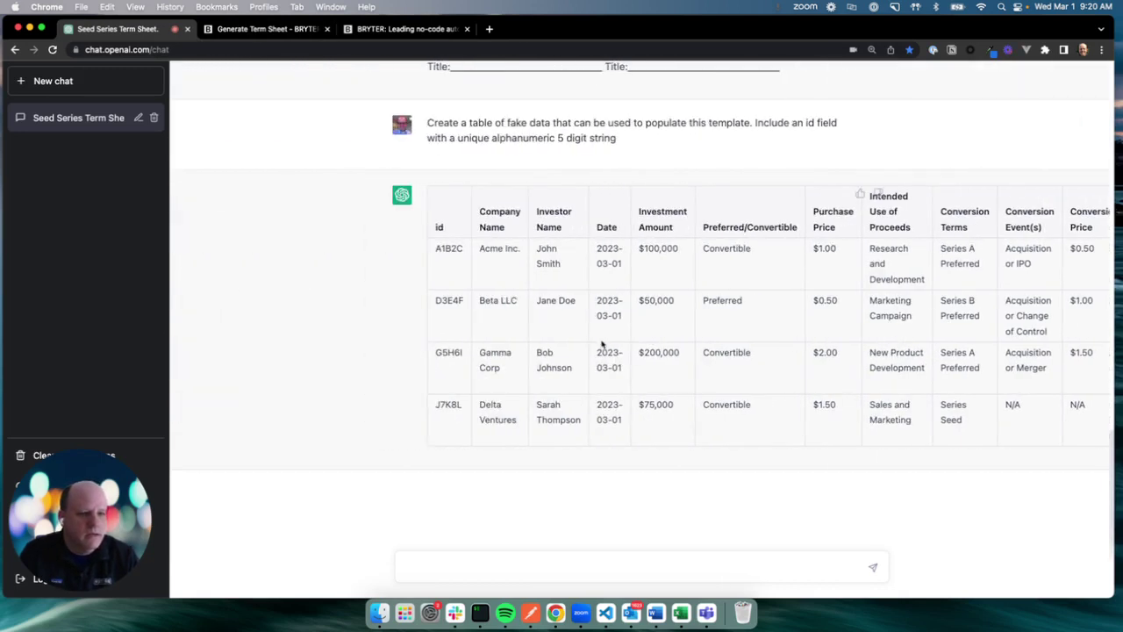
{"action": "left_click", "coordinate": [493, 561]}
{"action": "type", "text": "6 more rows of data "}
{"action": "type", "text": " using unique"}
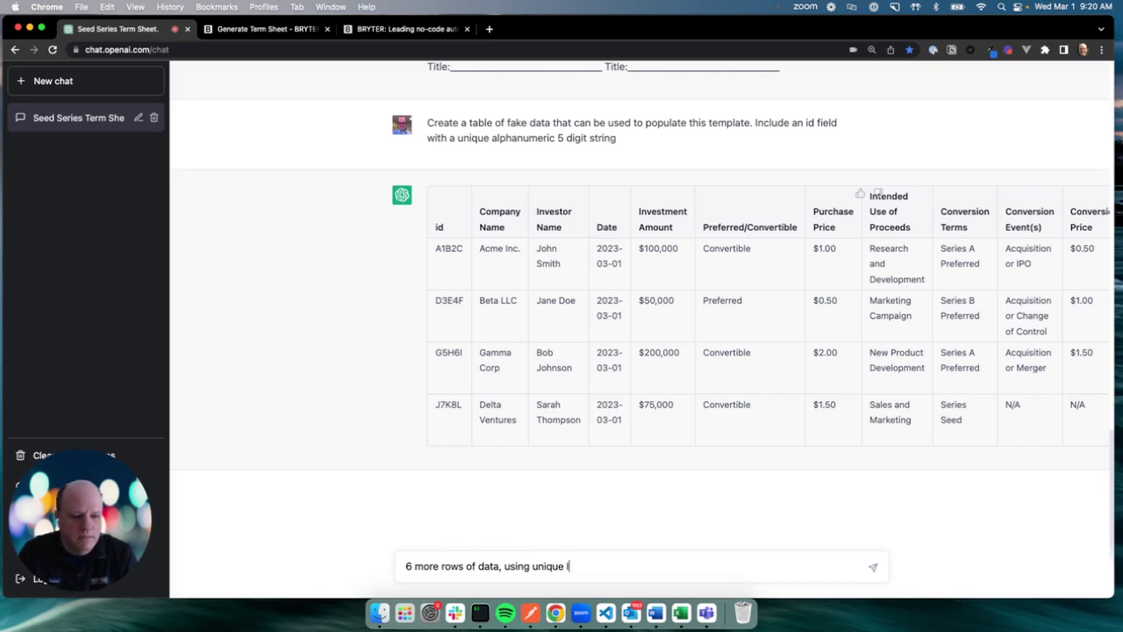
{"action": "type", "text": " ids"}
{"action": "key", "text": "Return"}
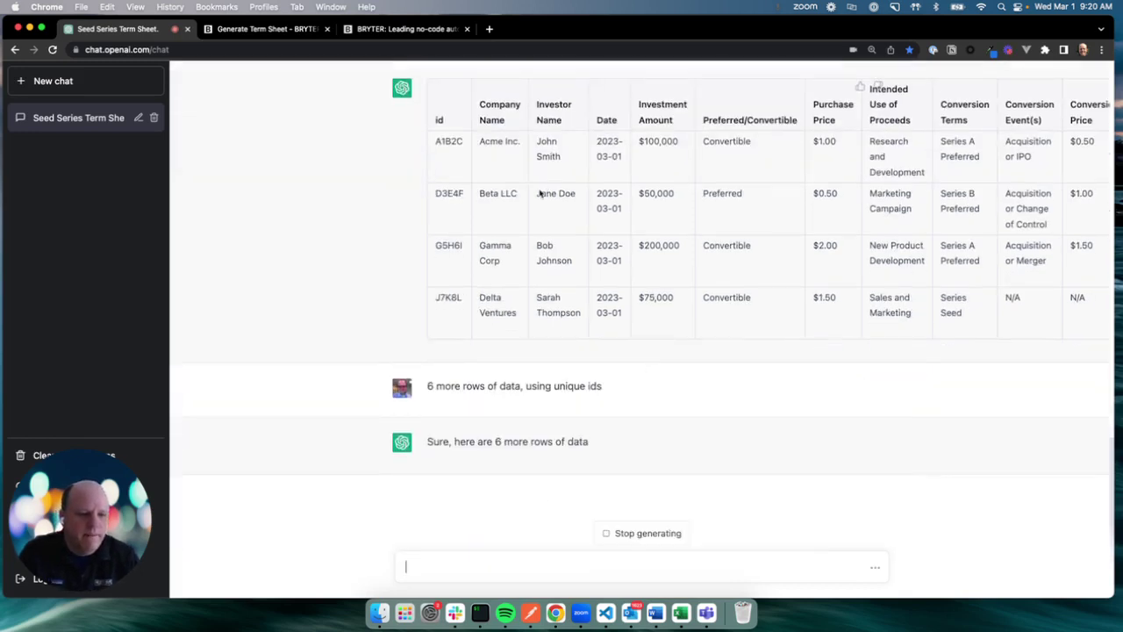
Switch to the Generate Term Sheet module and upload "term sheet template" from the Desktop as the term sheet node's document template.
{"action": "left_click", "coordinate": [263, 28]}
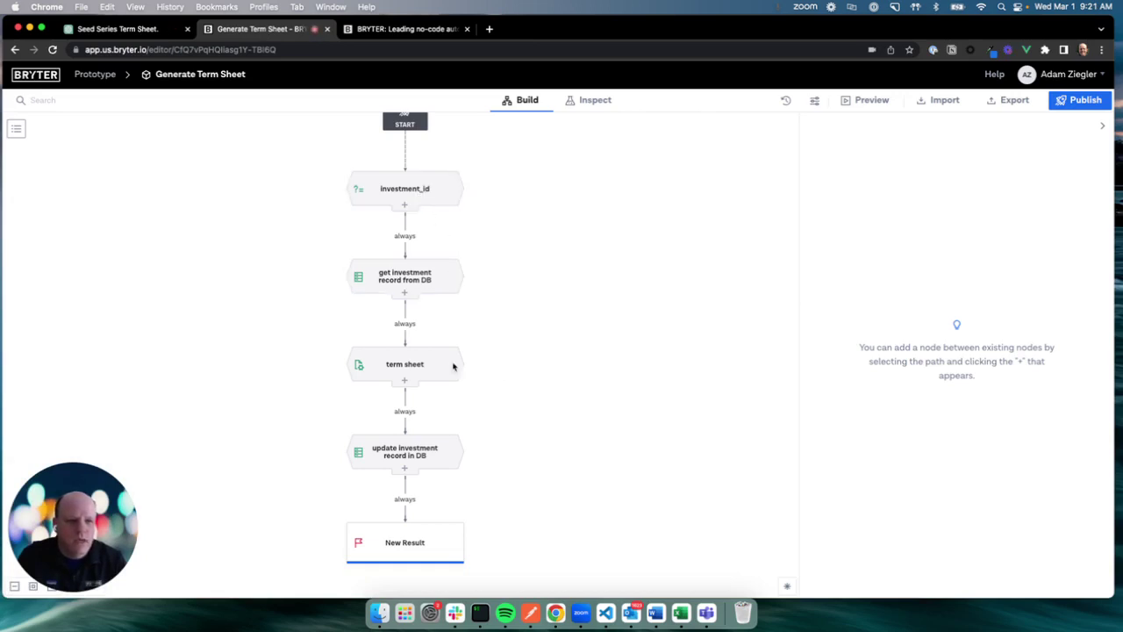
{"action": "left_click", "coordinate": [424, 365]}
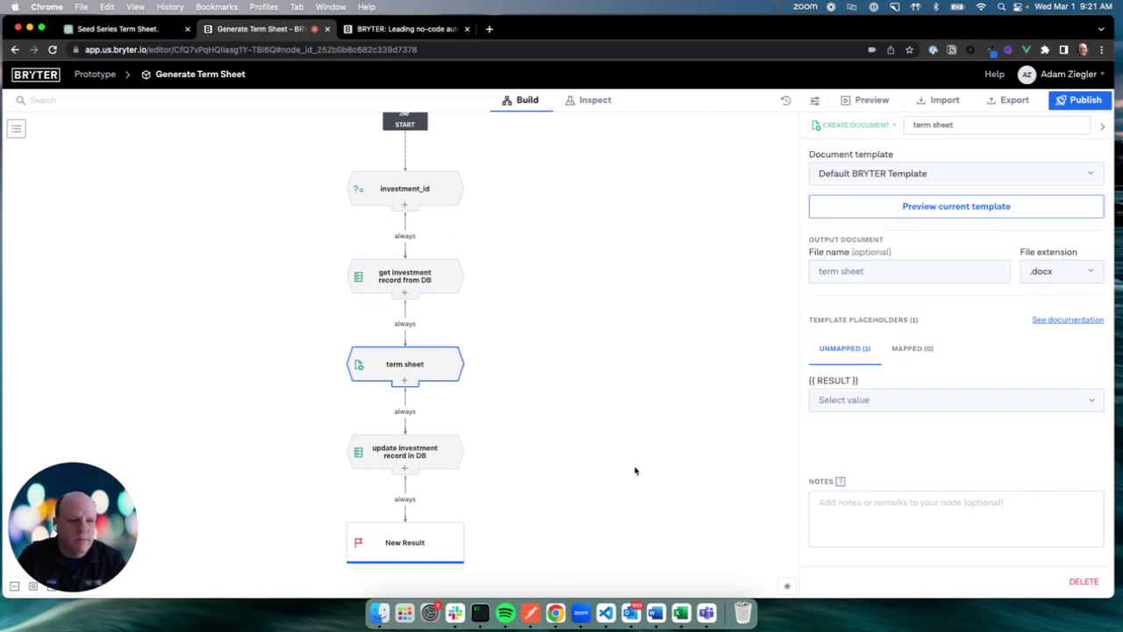
{"action": "mouse_move", "coordinate": [463, 353]}
{"action": "left_click", "coordinate": [972, 167]}
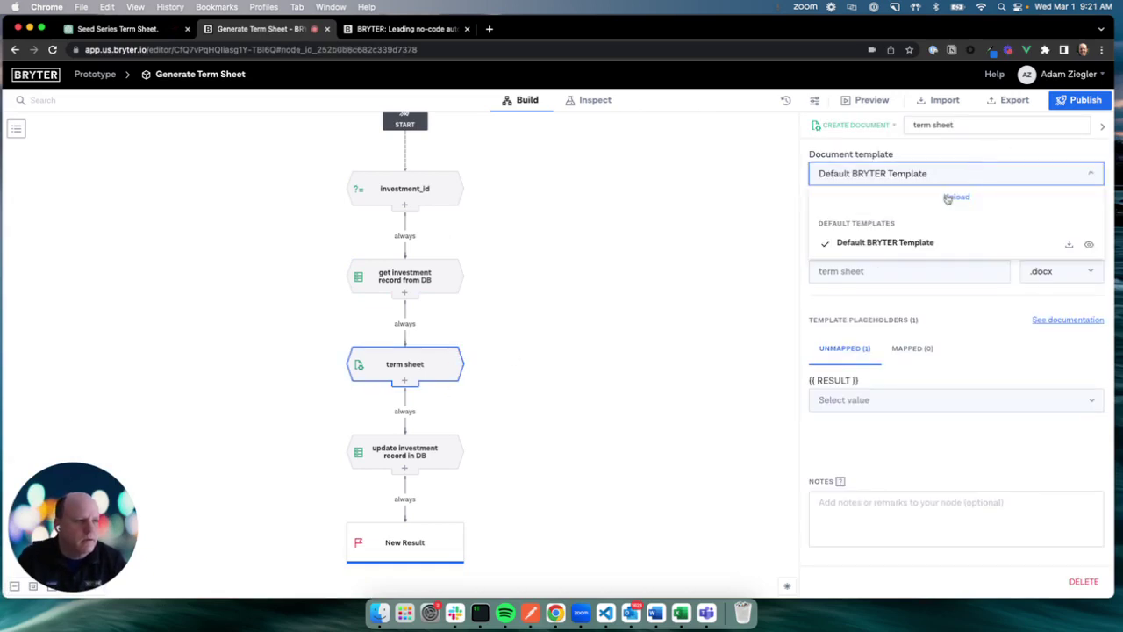
{"action": "left_click", "coordinate": [955, 197]}
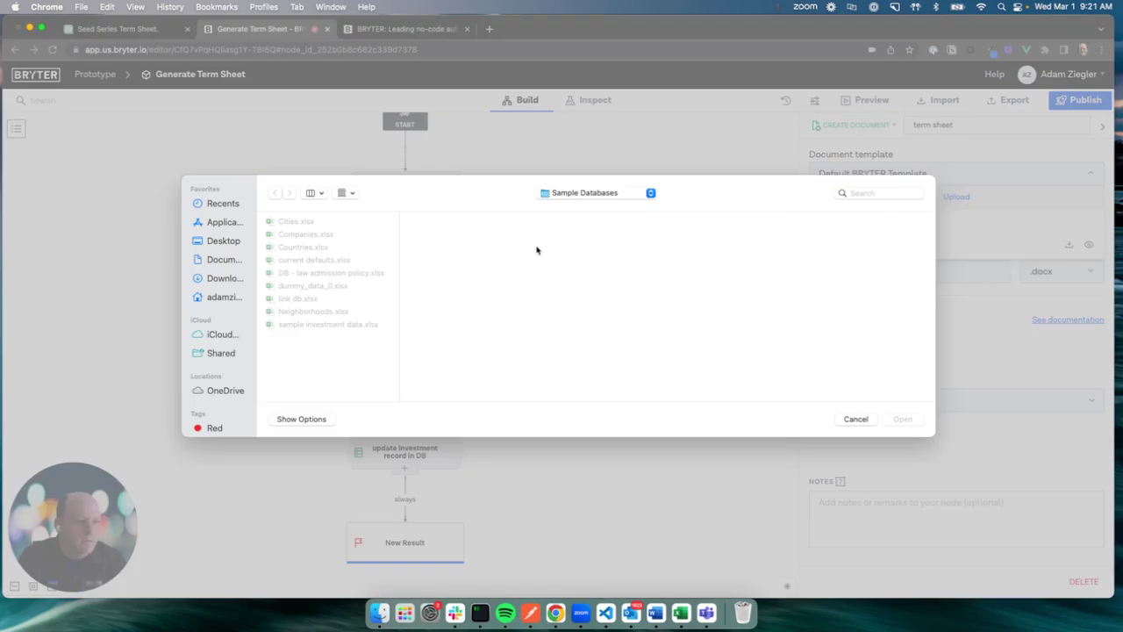
{"action": "left_click", "coordinate": [222, 247]}
{"action": "scroll", "coordinate": [366, 349], "scroll_direction": "down", "scroll_amount": 10}
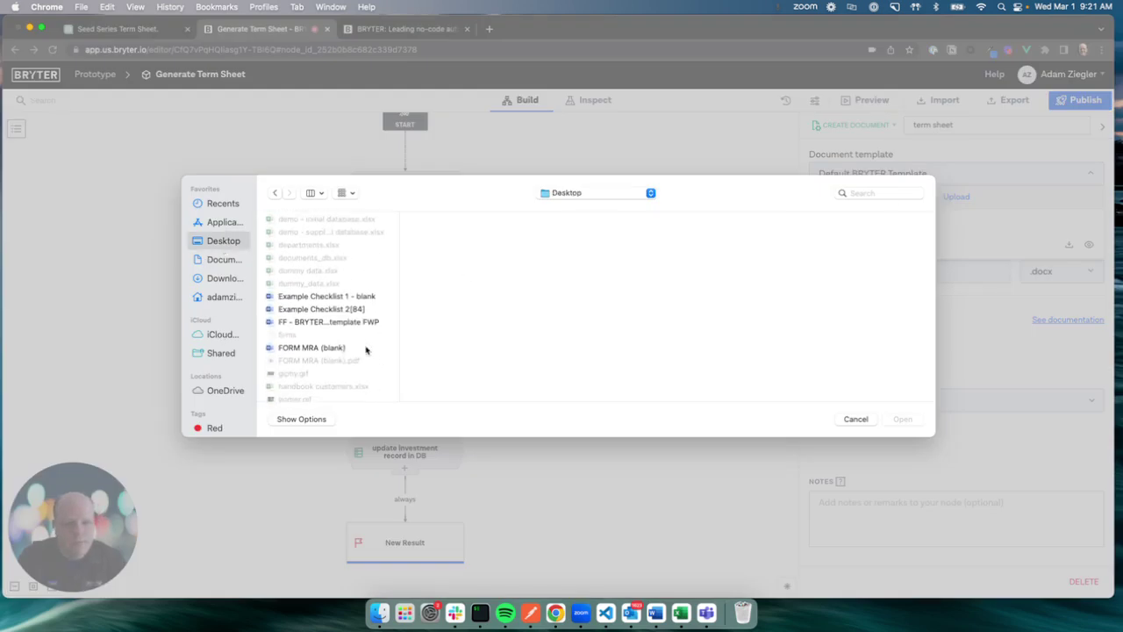
{"action": "scroll", "coordinate": [363, 349], "scroll_direction": "down", "scroll_amount": 1}
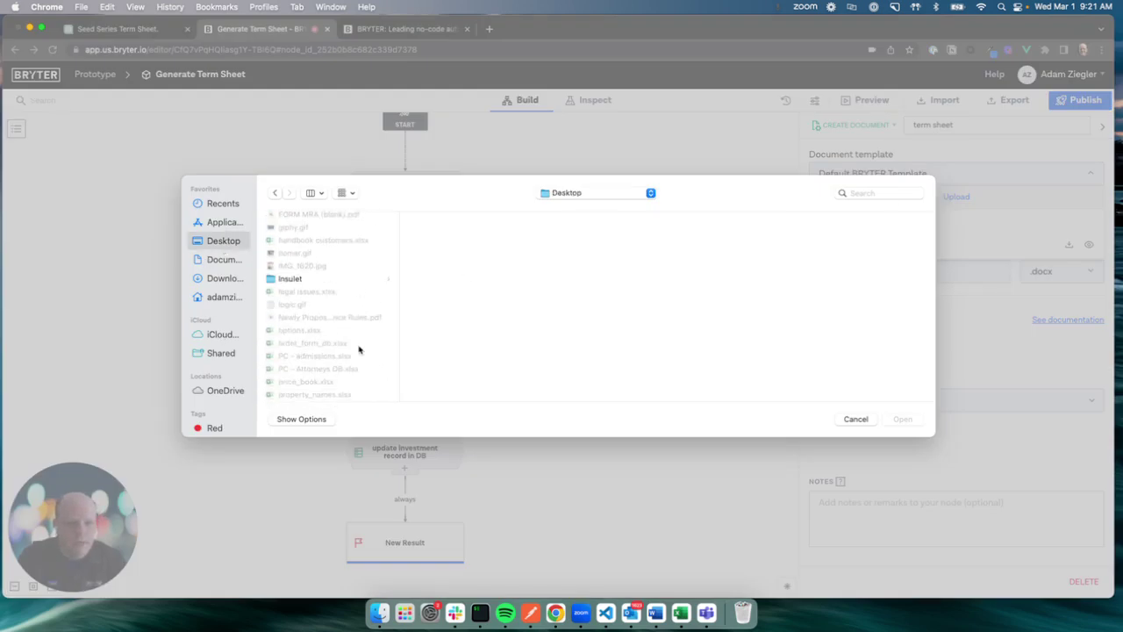
{"action": "scroll", "coordinate": [336, 288], "scroll_direction": "down", "scroll_amount": 15}
{"action": "scroll", "coordinate": [323, 324], "scroll_direction": "up", "scroll_amount": 4}
{"action": "left_click", "coordinate": [318, 292]}
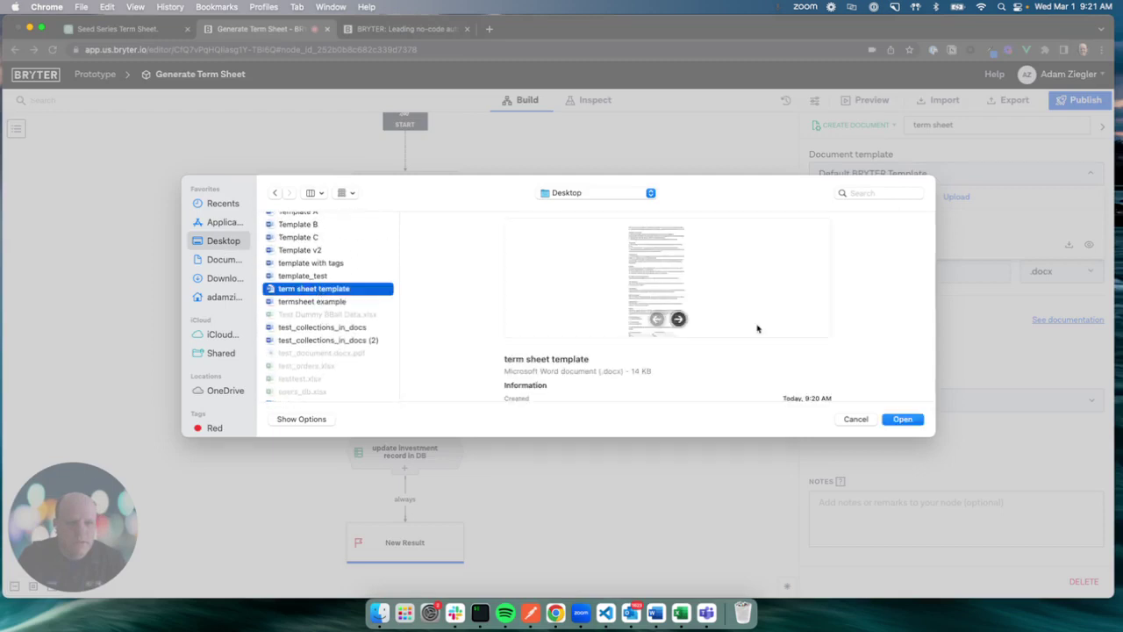
{"action": "left_click", "coordinate": [902, 418]}
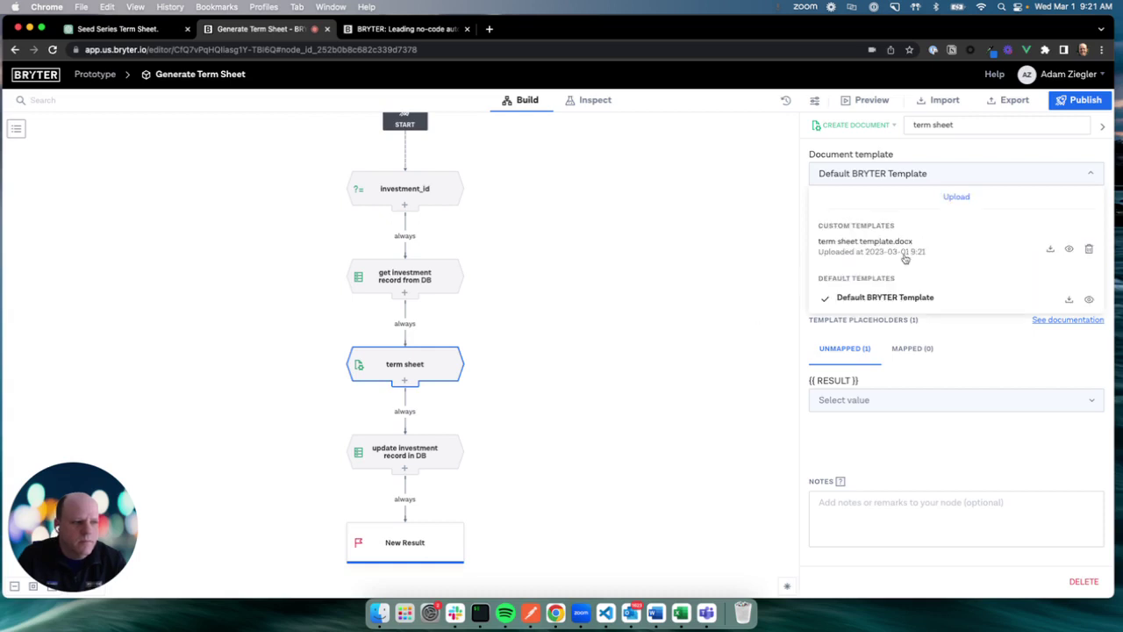
Review the template's unmapped placeholders and set the output document's file name to "term sheet".
{"action": "scroll", "coordinate": [989, 368], "scroll_direction": "down", "scroll_amount": 3}
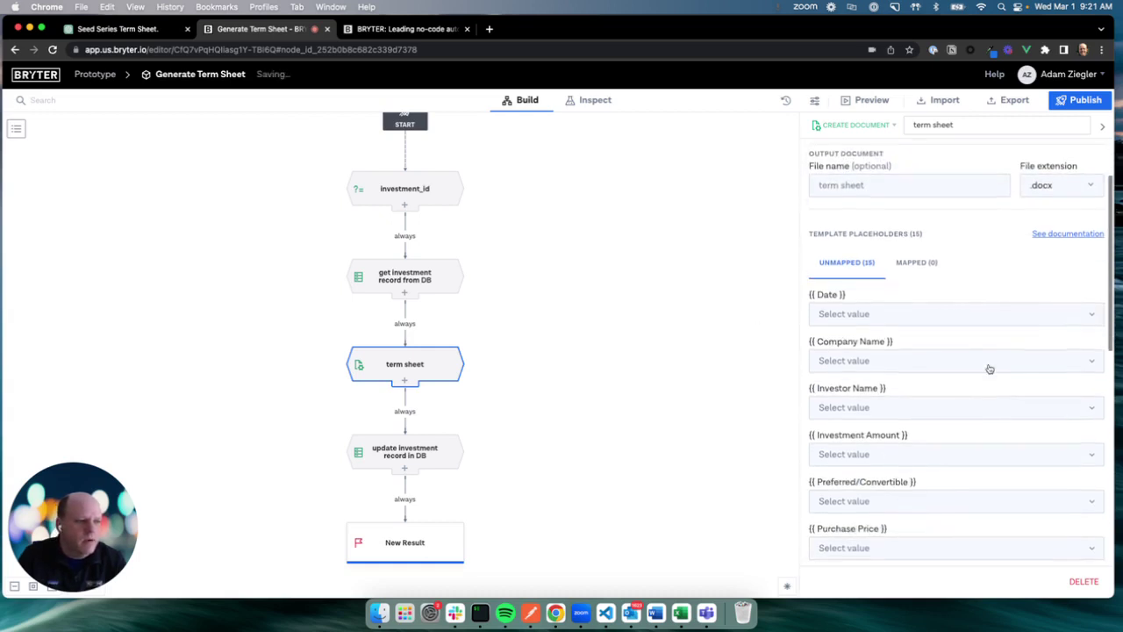
{"action": "scroll", "coordinate": [908, 424], "scroll_direction": "down", "scroll_amount": 1}
{"action": "scroll", "coordinate": [874, 465], "scroll_direction": "down", "scroll_amount": 5}
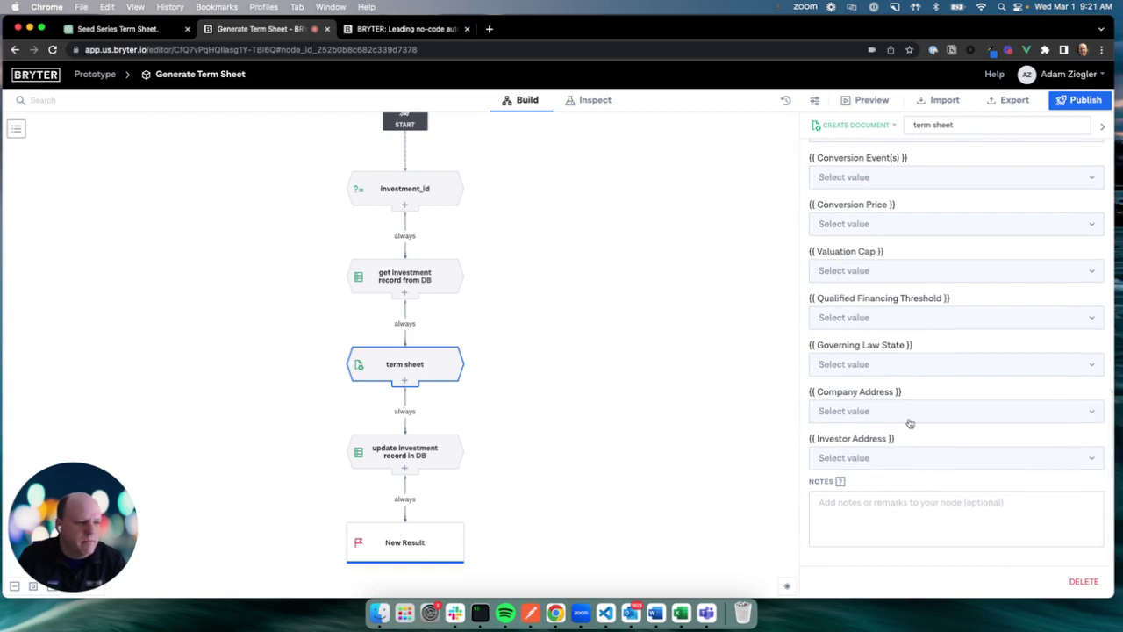
{"action": "scroll", "coordinate": [909, 424], "scroll_direction": "up", "scroll_amount": 8}
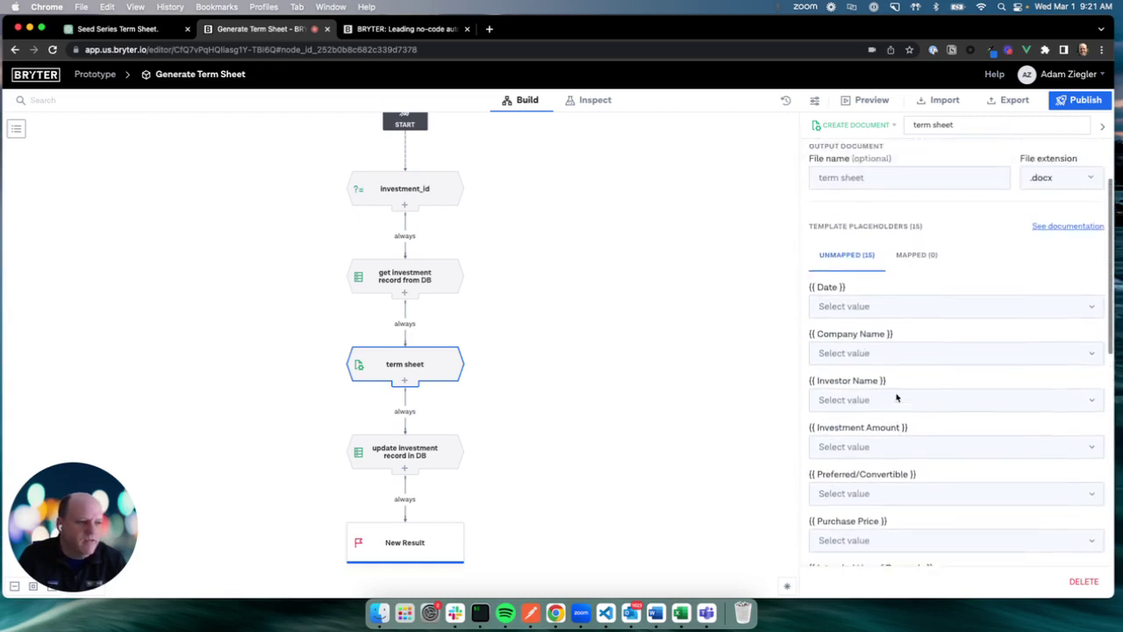
{"action": "scroll", "coordinate": [896, 398], "scroll_direction": "up", "scroll_amount": 1}
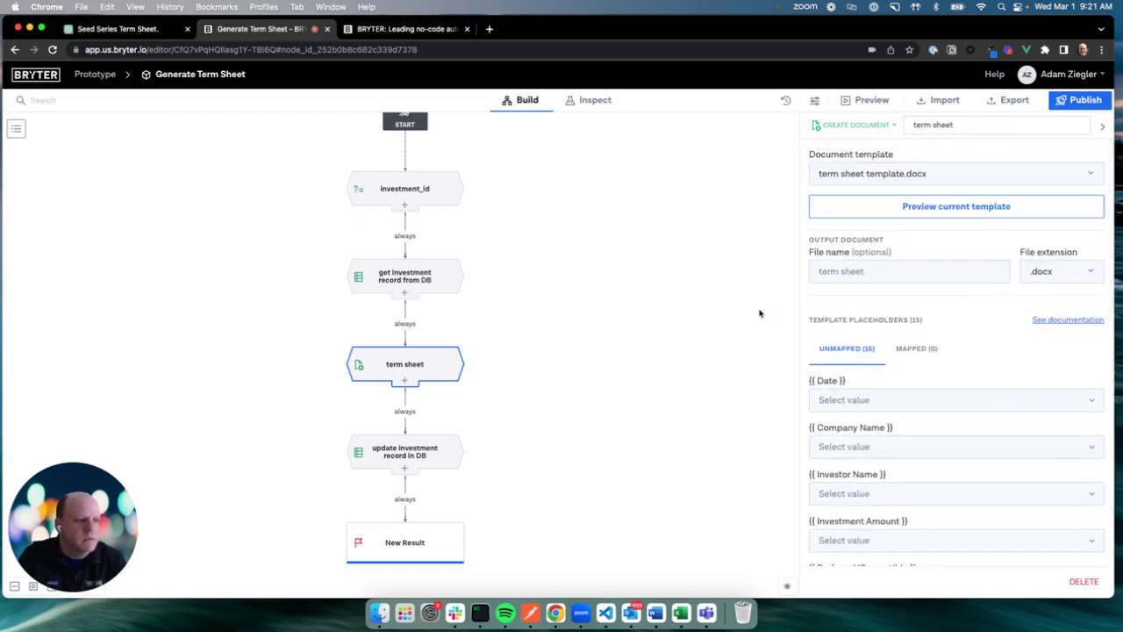
{"action": "left_click", "coordinate": [850, 273]}
{"action": "type", "text": "term sheet"}
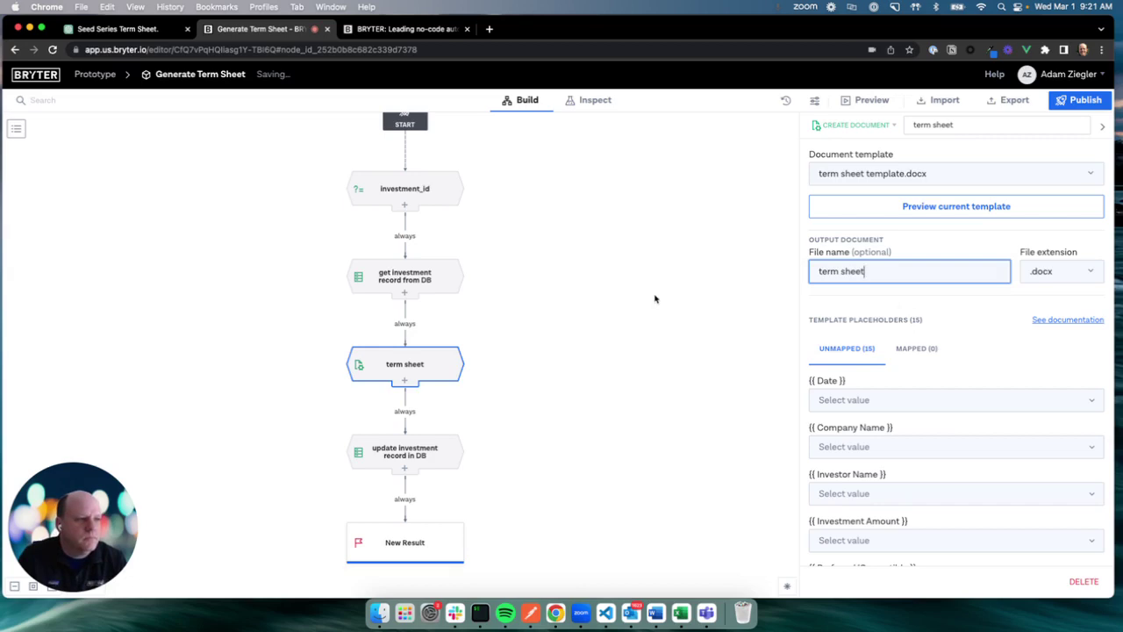
{"action": "left_click", "coordinate": [657, 298]}
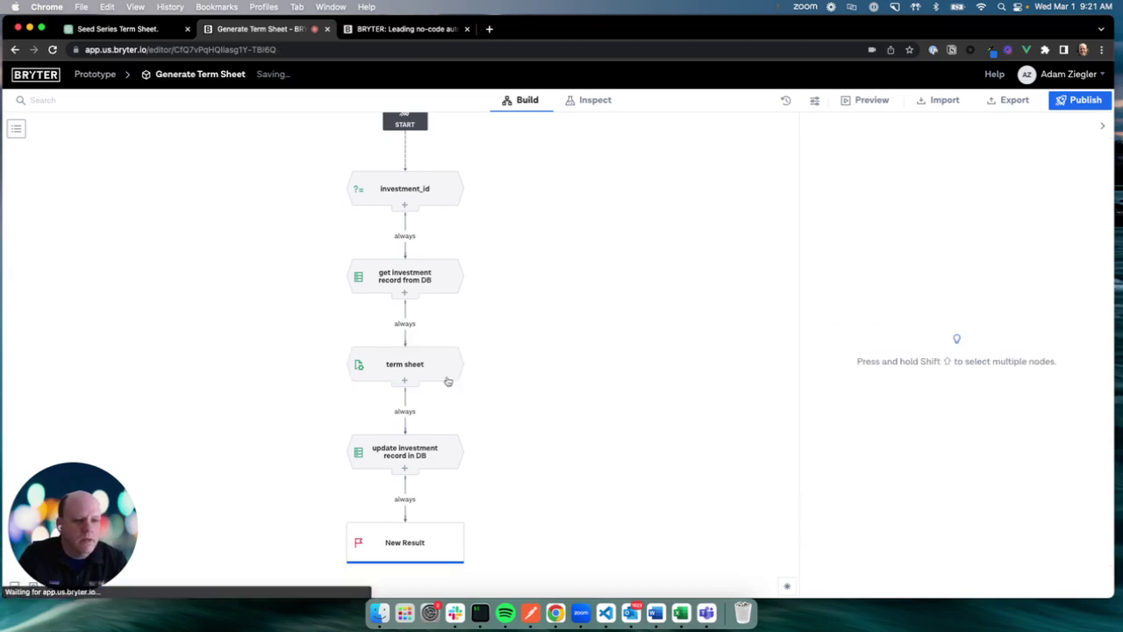
{"action": "left_click", "coordinate": [426, 369]}
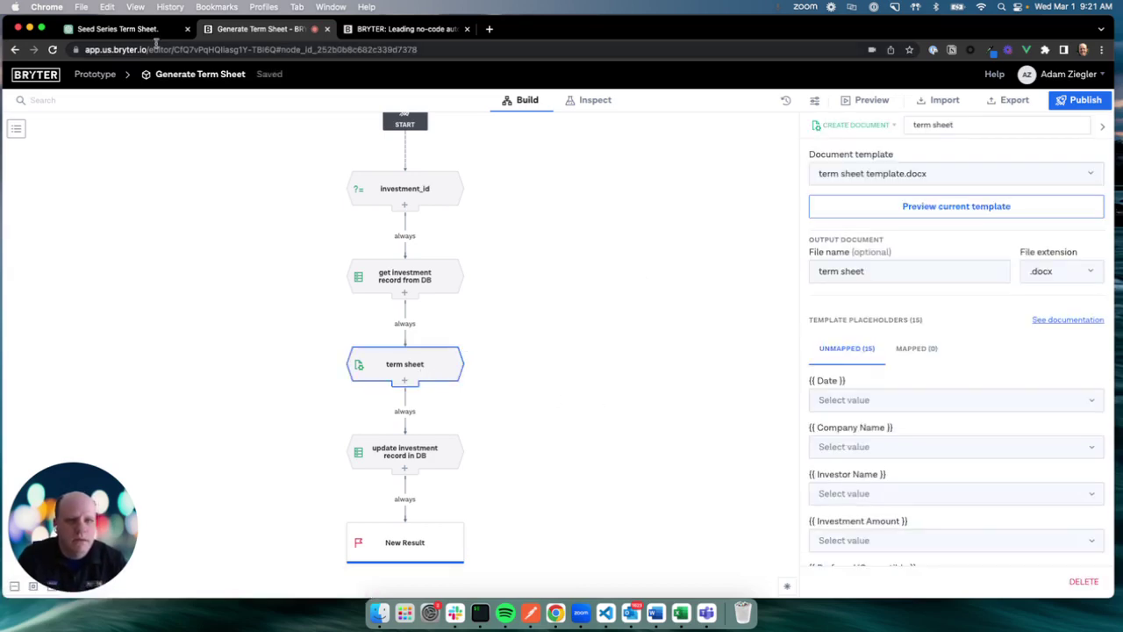
Return to the ChatGPT conversation and copy the entire first fake data table, from the id header through the last Investor Address.
{"action": "left_click", "coordinate": [123, 28]}
{"action": "scroll", "coordinate": [629, 333], "scroll_direction": "right", "scroll_amount": 5}
{"action": "scroll", "coordinate": [629, 333], "scroll_direction": "left", "scroll_amount": 5}
{"action": "scroll", "coordinate": [629, 334], "scroll_direction": "up", "scroll_amount": 15}
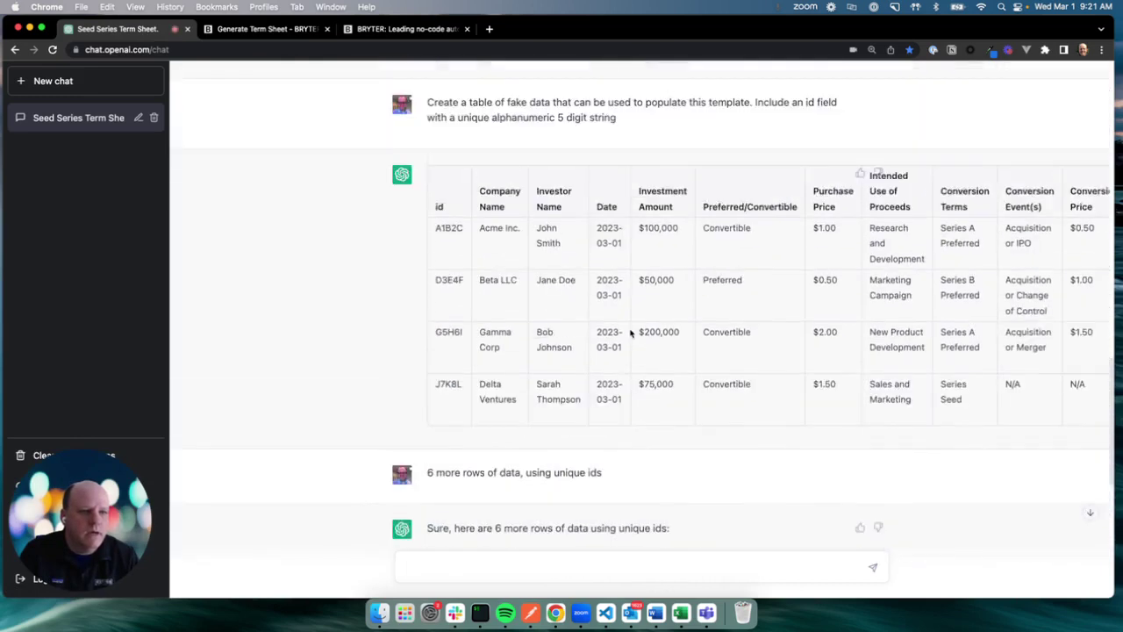
{"action": "left_click_drag", "start_coordinate": [440, 280], "coordinate": [1091, 435]}
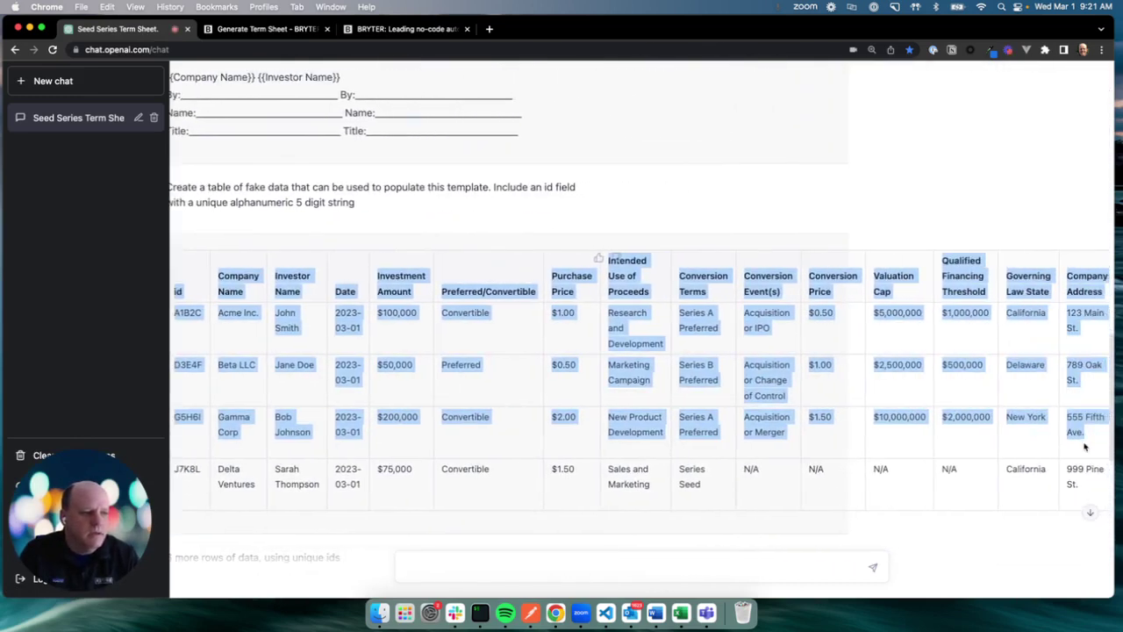
{"action": "left_click", "coordinate": [1074, 449]}
{"action": "scroll", "coordinate": [493, 360], "scroll_direction": "left", "scroll_amount": 5}
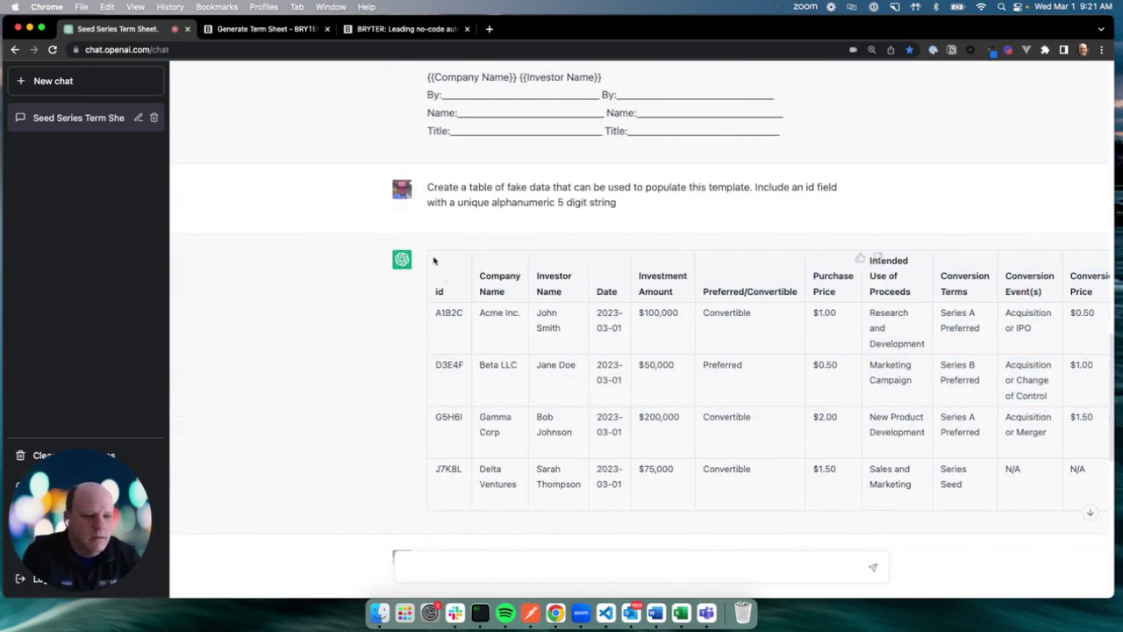
{"action": "left_click_drag", "start_coordinate": [433, 261], "coordinate": [1107, 499]}
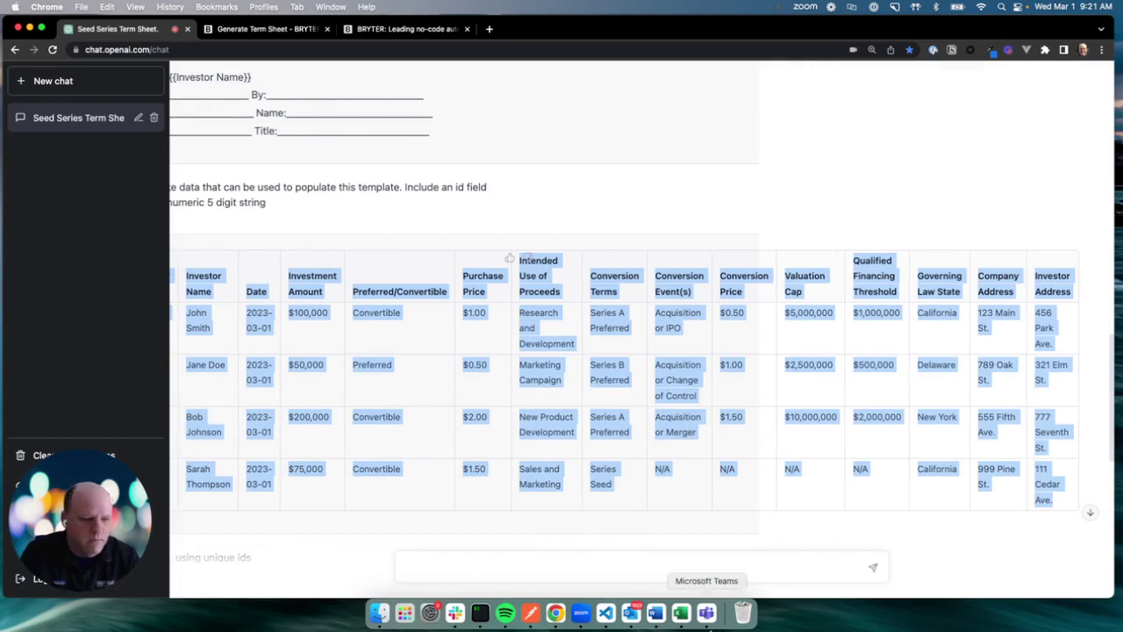
Switch to Excel, close the "sample investment data" workbook and create a blank workbook.
{"action": "left_click", "coordinate": [680, 613]}
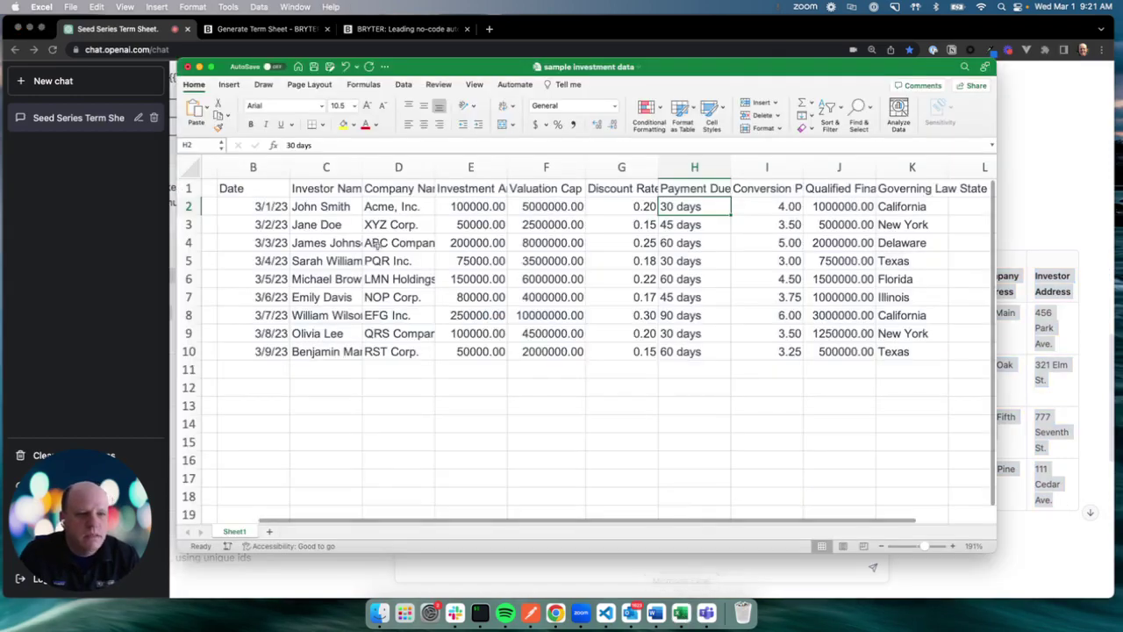
{"action": "left_click", "coordinate": [187, 66]}
{"action": "left_click", "coordinate": [579, 352]}
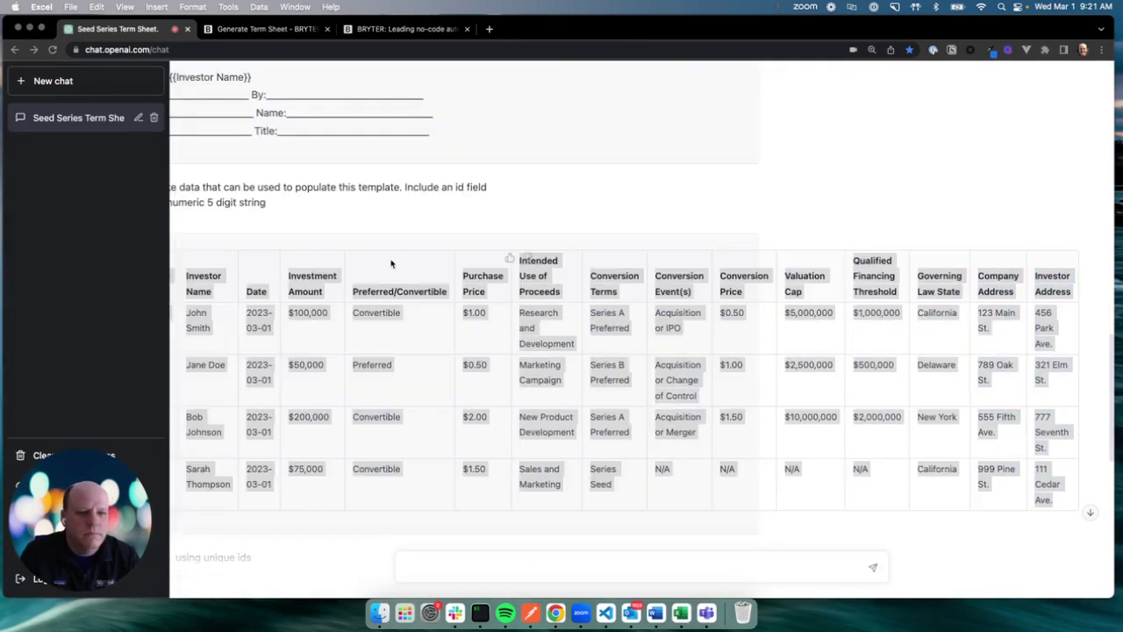
{"action": "left_click", "coordinate": [681, 612]}
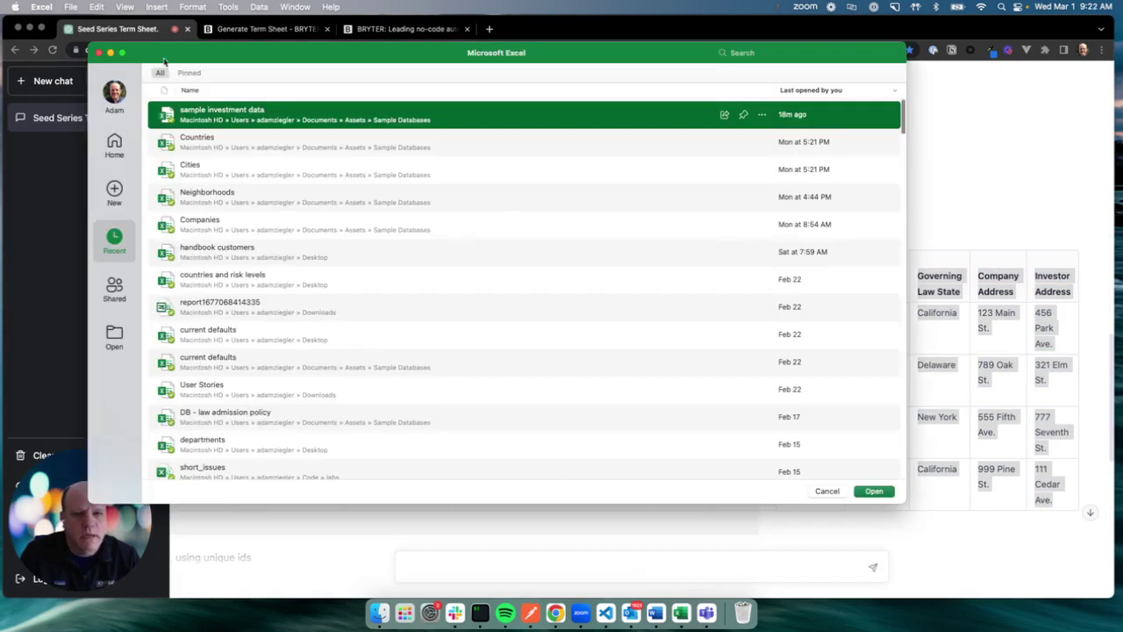
{"action": "left_click", "coordinate": [114, 193]}
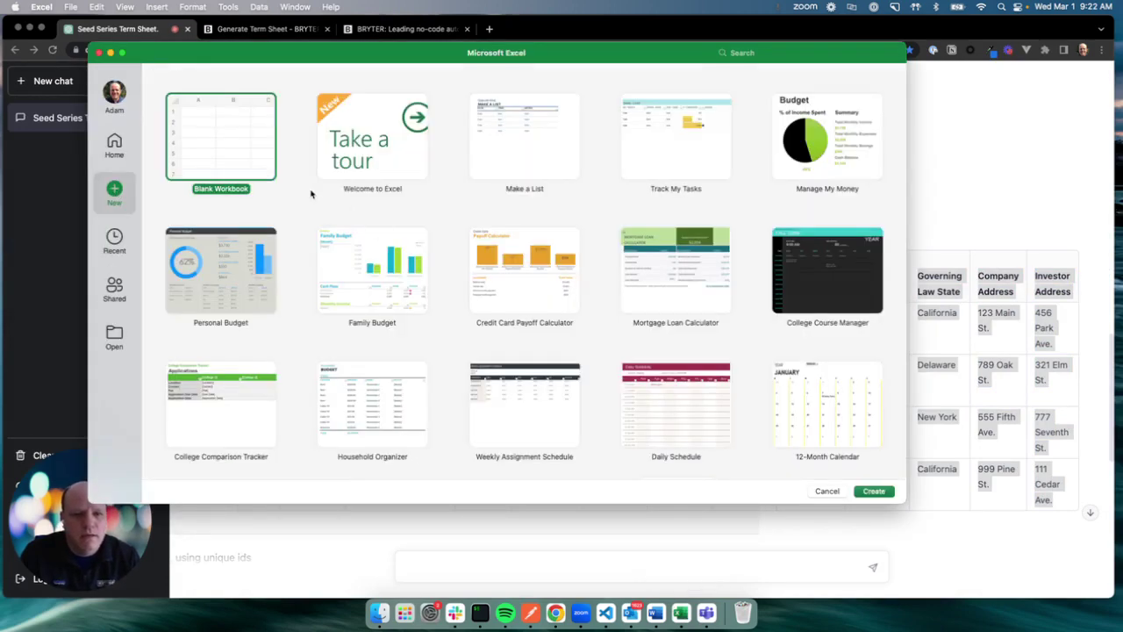
{"action": "key", "text": "Escape"}
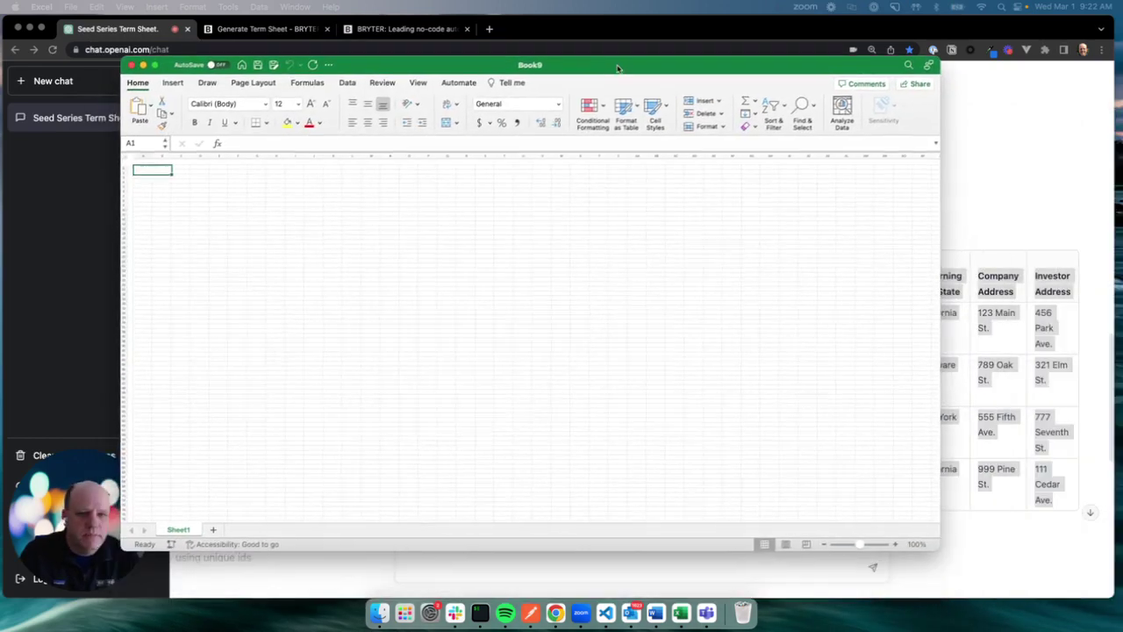
Paste the copied table with its headers into the blank sheet starting at cell A1, with the sheet enlarged for reading.
{"action": "left_click", "coordinate": [870, 545]}
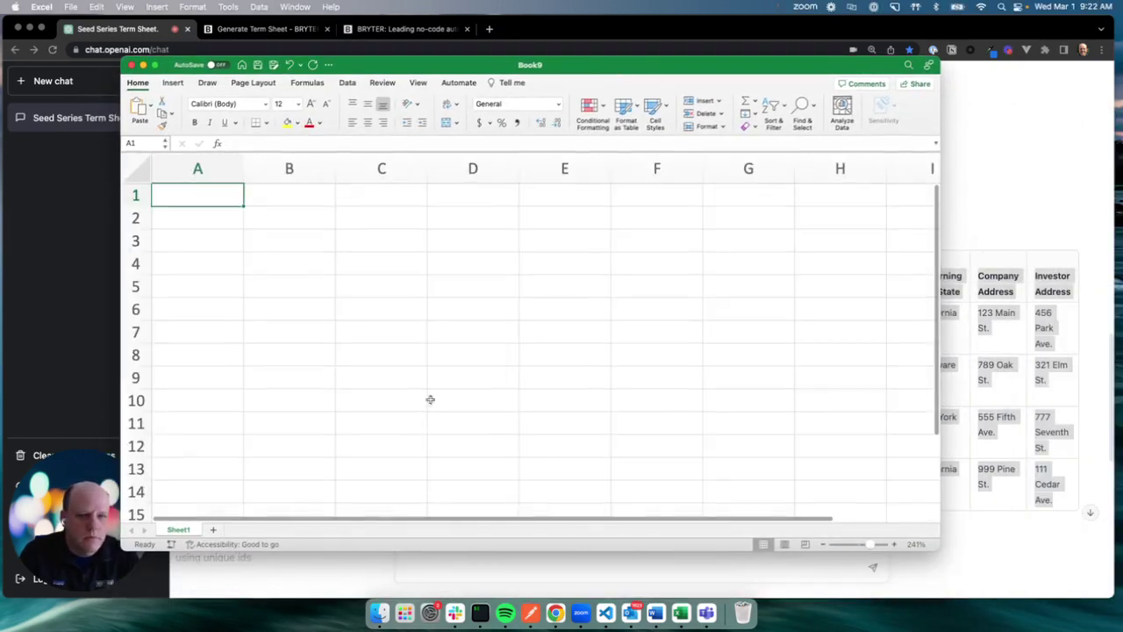
{"action": "key", "text": "super+v"}
{"action": "left_click", "coordinate": [346, 350]}
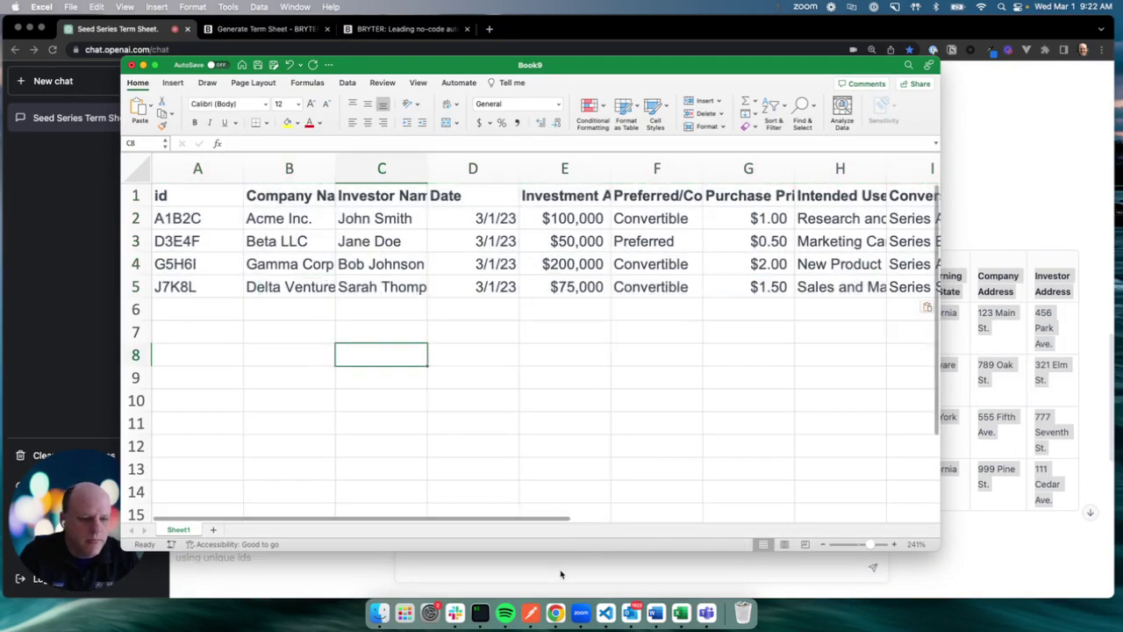
Copy the six additional data rows without their header from the ChatGPT conversation and return to the new Excel workbook.
{"action": "left_click", "coordinate": [556, 613]}
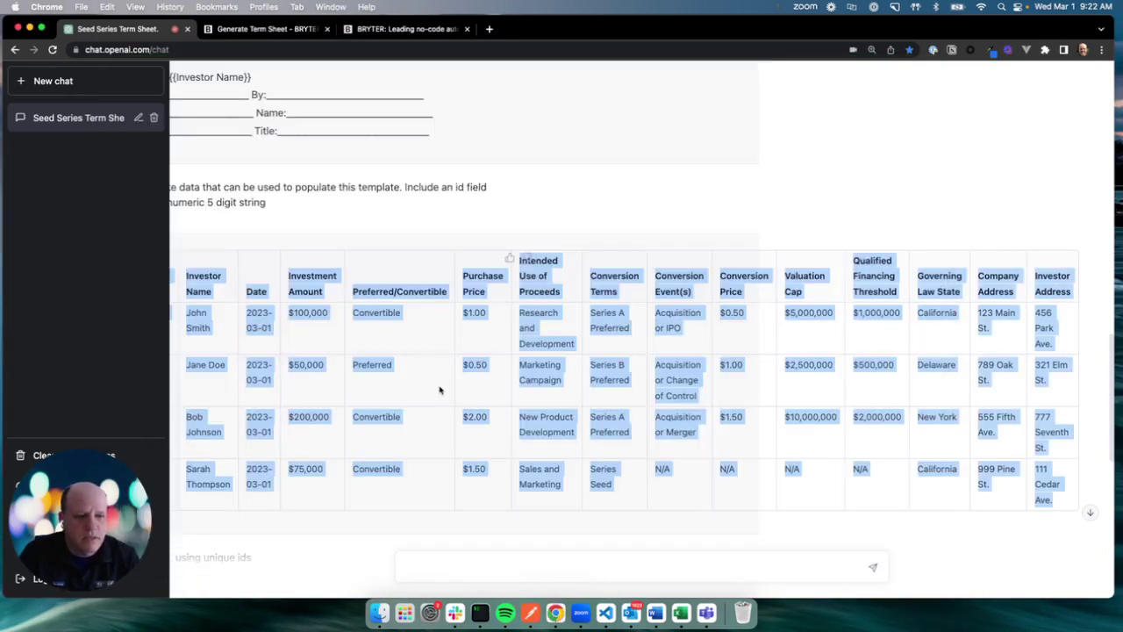
{"action": "scroll", "coordinate": [440, 389], "scroll_direction": "down", "scroll_amount": 10}
{"action": "scroll", "coordinate": [421, 379], "scroll_direction": "left", "scroll_amount": 3}
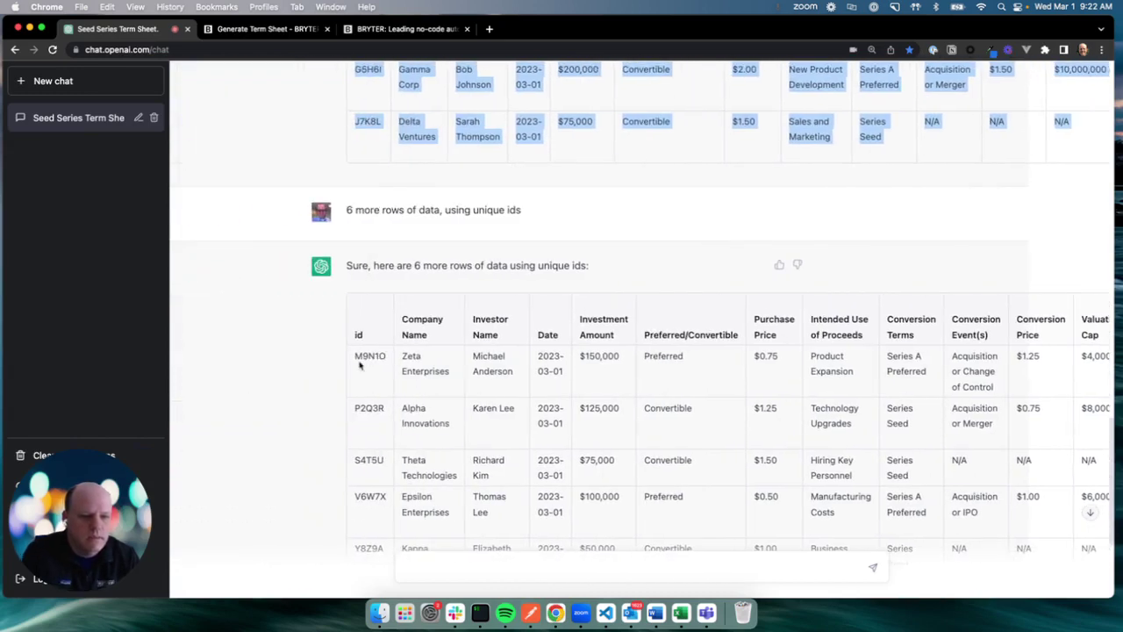
{"action": "left_click", "coordinate": [358, 365]}
{"action": "left_click_drag", "start_coordinate": [356, 358], "coordinate": [1090, 449]}
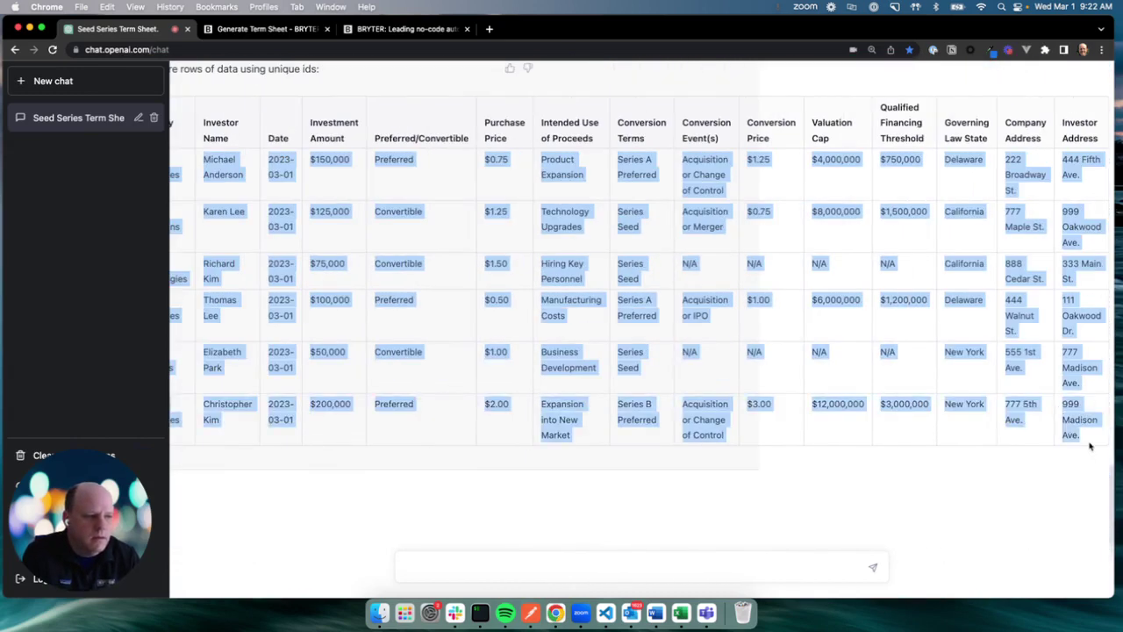
{"action": "left_click", "coordinate": [681, 612]}
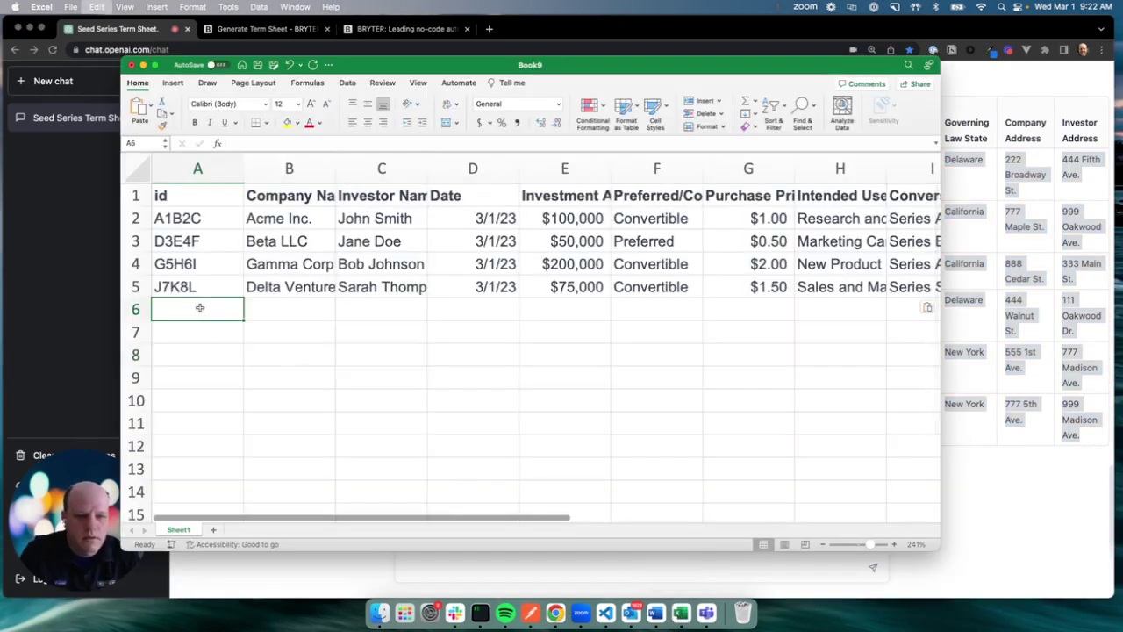
Paste the six copied data rows below the existing records starting at cell A6 and check them across the columns.
{"action": "left_click", "coordinate": [195, 309]}
{"action": "key", "text": "super+v"}
{"action": "left_click", "coordinate": [382, 401]}
{"action": "scroll", "coordinate": [439, 401], "scroll_direction": "right", "scroll_amount": 3}
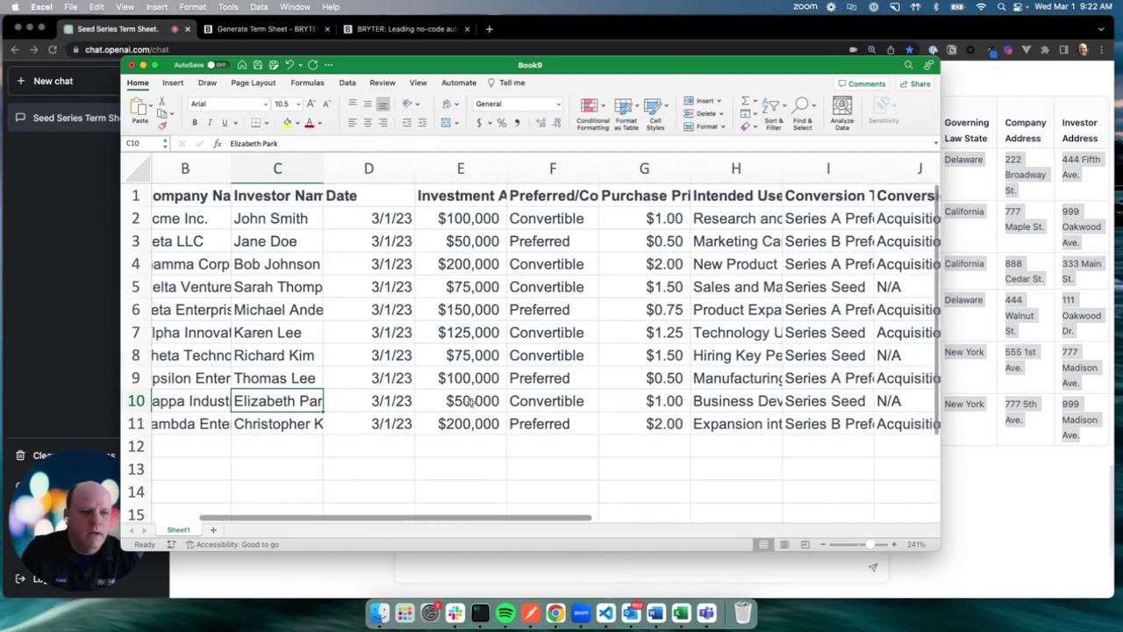
{"action": "scroll", "coordinate": [471, 401], "scroll_direction": "left", "scroll_amount": 3}
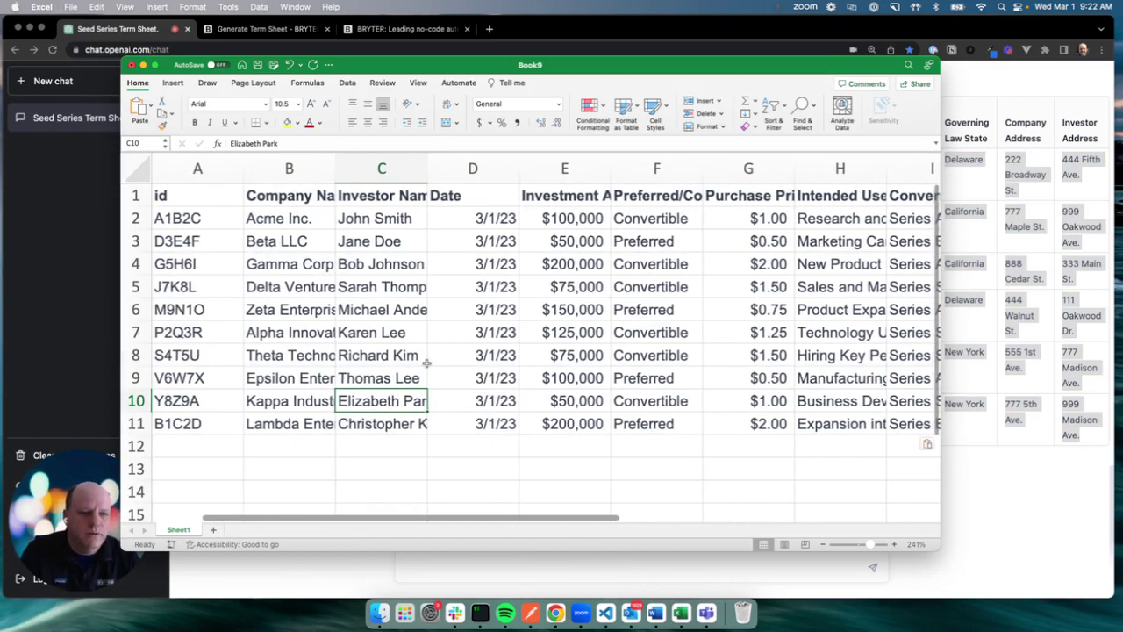
{"action": "scroll", "coordinate": [456, 368], "scroll_direction": "right", "scroll_amount": 2}
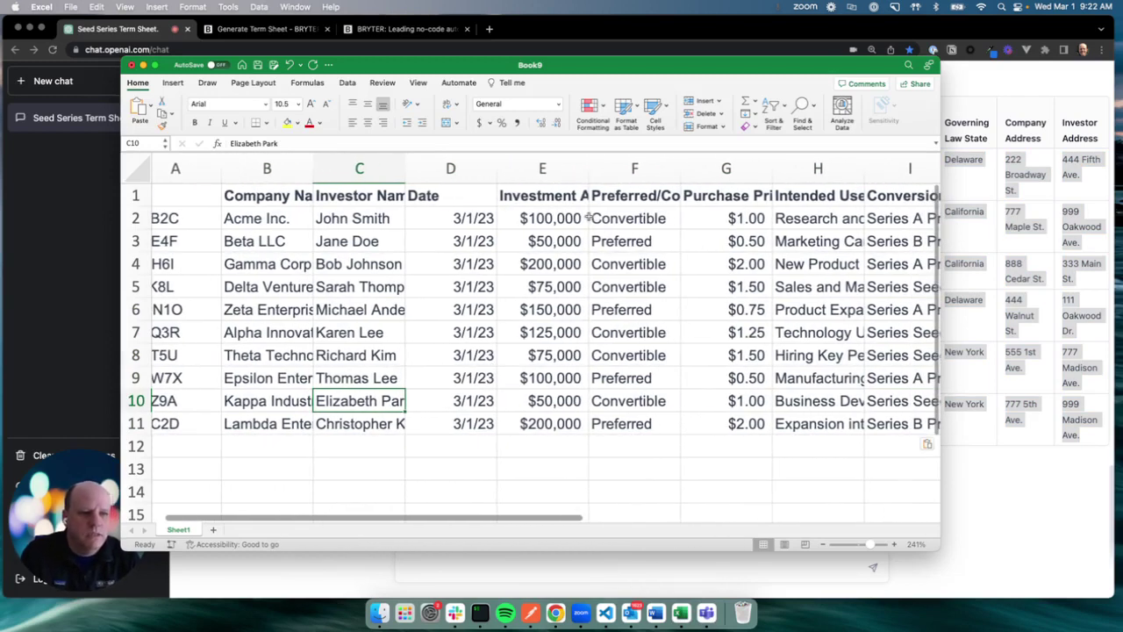
Change the Investment Amount and Purchase Price columns from currency to the Number format.
{"action": "left_click", "coordinate": [560, 169]}
{"action": "left_click", "coordinate": [558, 104]}
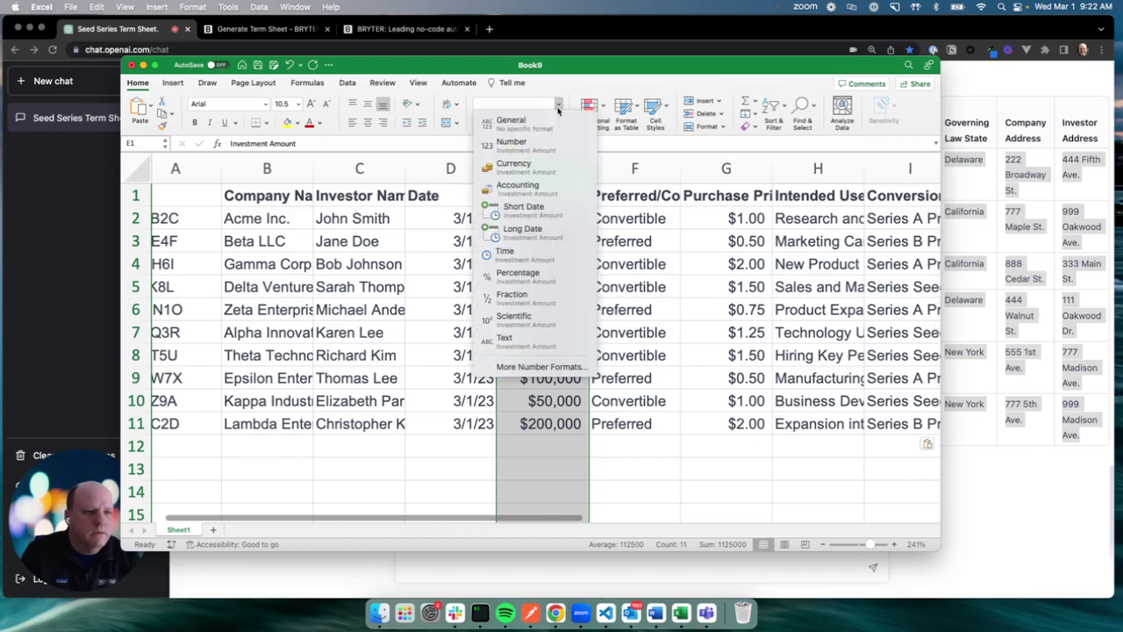
{"action": "left_click", "coordinate": [515, 143]}
{"action": "left_click", "coordinate": [643, 334]}
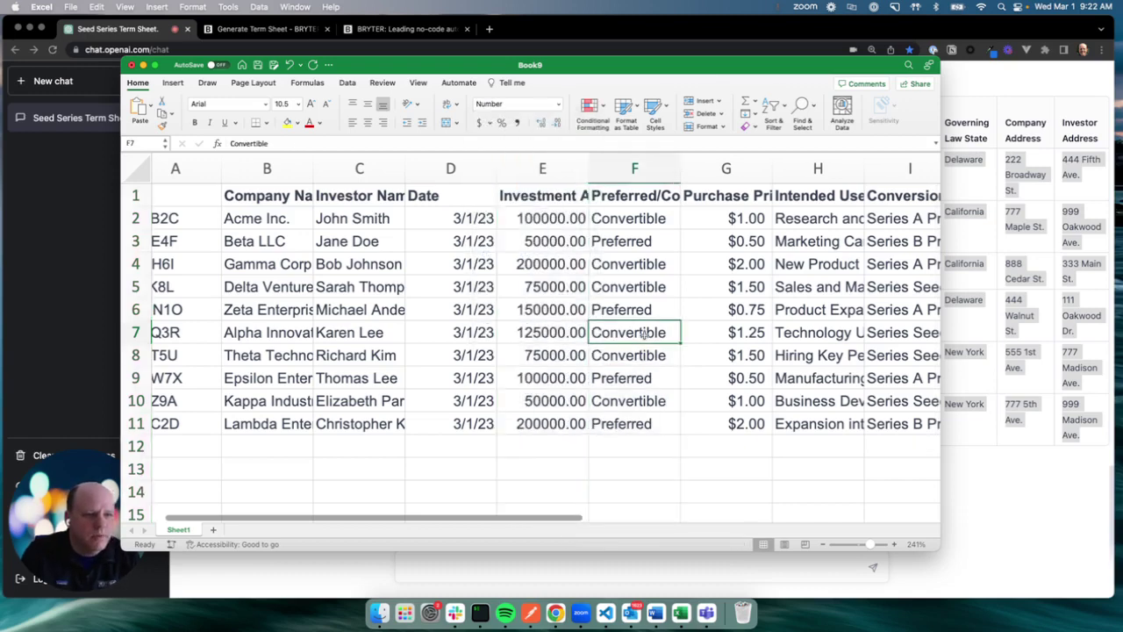
{"action": "scroll", "coordinate": [645, 331], "scroll_direction": "right", "scroll_amount": 3}
{"action": "left_click", "coordinate": [638, 169]}
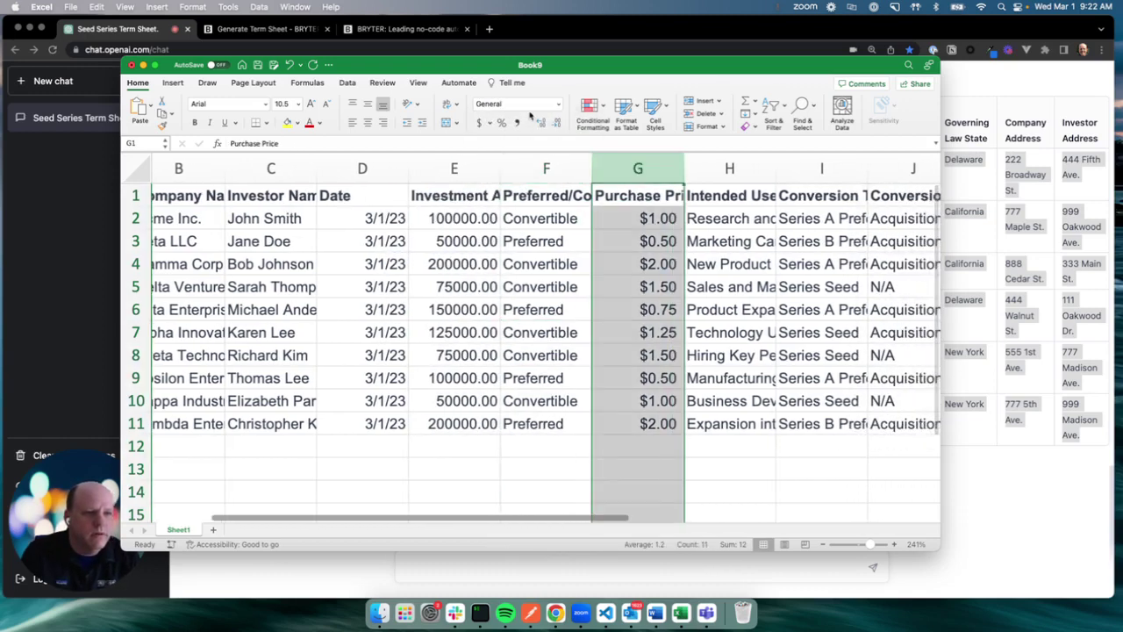
{"action": "left_click", "coordinate": [558, 103]}
{"action": "left_click", "coordinate": [524, 147]}
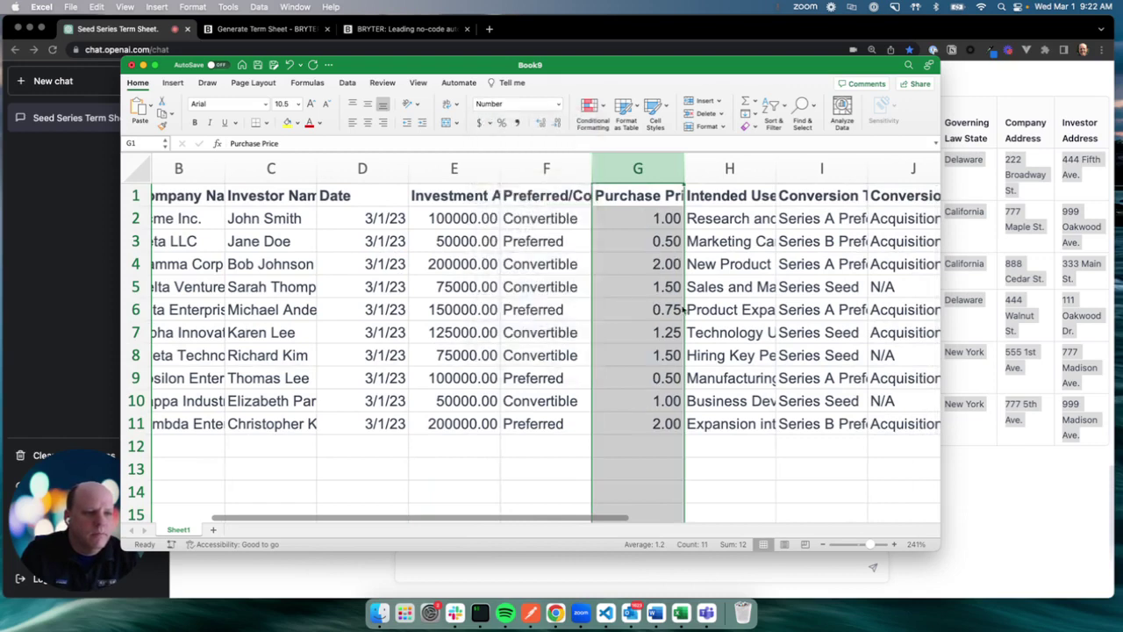
Apply the Number format to the Conversion Price, Valuation Cap and Qualified Financing Threshold columns.
{"action": "scroll", "coordinate": [682, 309], "scroll_direction": "right", "scroll_amount": 5}
{"action": "scroll", "coordinate": [683, 309], "scroll_direction": "right", "scroll_amount": 2}
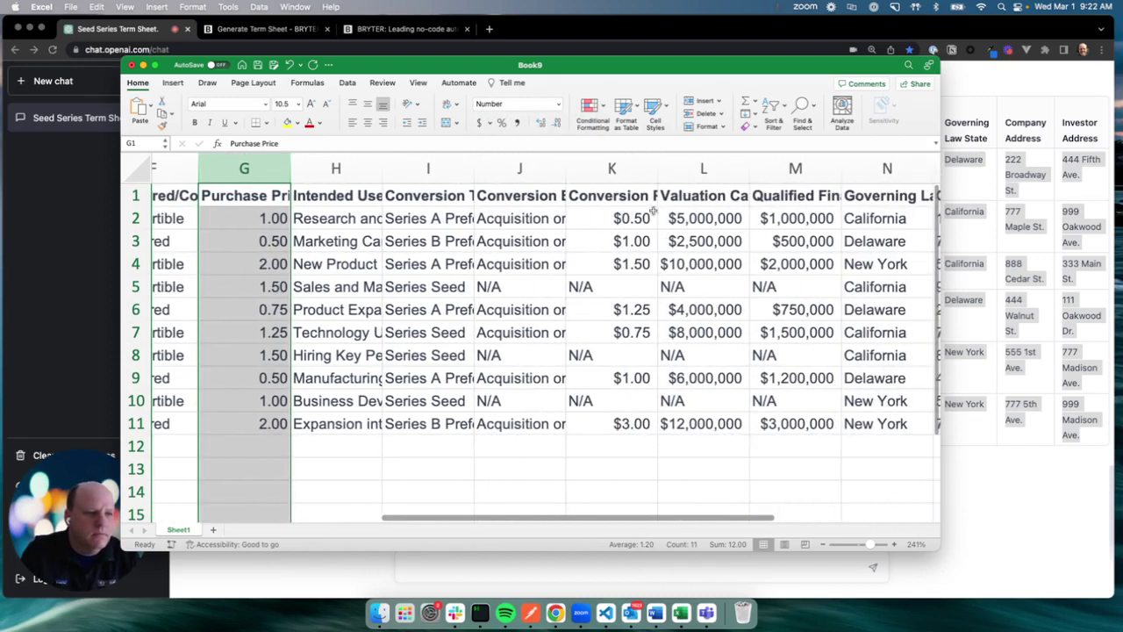
{"action": "left_click_drag", "start_coordinate": [614, 168], "coordinate": [693, 174]}
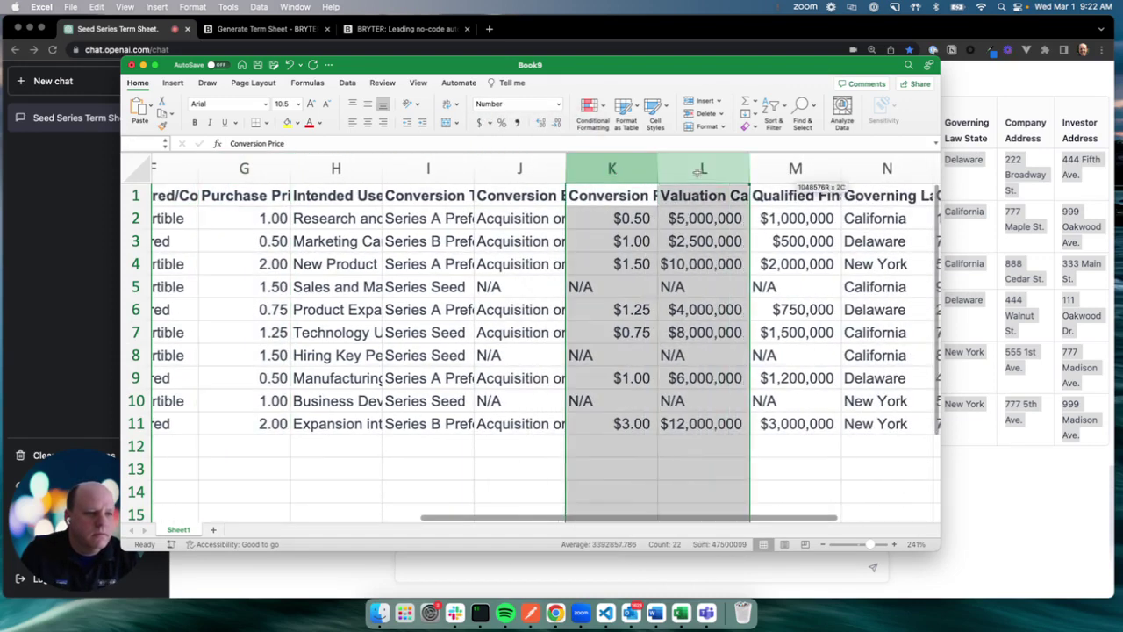
{"action": "left_click", "coordinate": [558, 104]}
{"action": "left_click", "coordinate": [524, 146]}
{"action": "scroll", "coordinate": [648, 310], "scroll_direction": "right", "scroll_amount": 2}
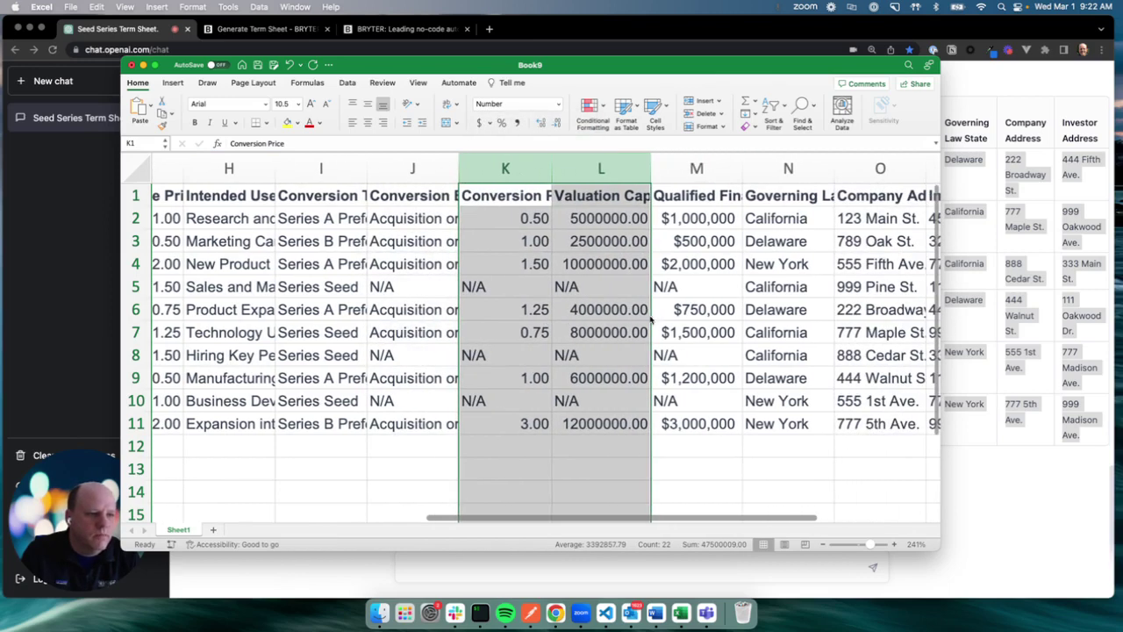
{"action": "left_click", "coordinate": [695, 169]}
{"action": "left_click", "coordinate": [558, 103]}
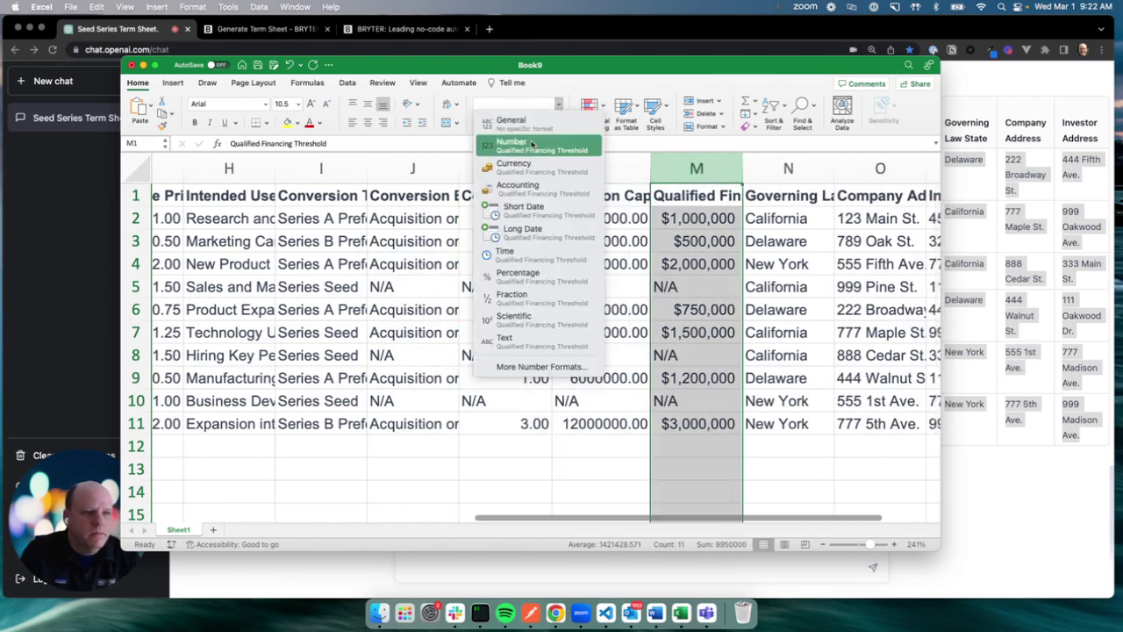
{"action": "left_click", "coordinate": [530, 145]}
Review the reformatted table, save the workbook as "investment data" in the Sample Databases folder and close it.
{"action": "scroll", "coordinate": [650, 302], "scroll_direction": "right", "scroll_amount": 4}
{"action": "scroll", "coordinate": [651, 302], "scroll_direction": "left", "scroll_amount": 2}
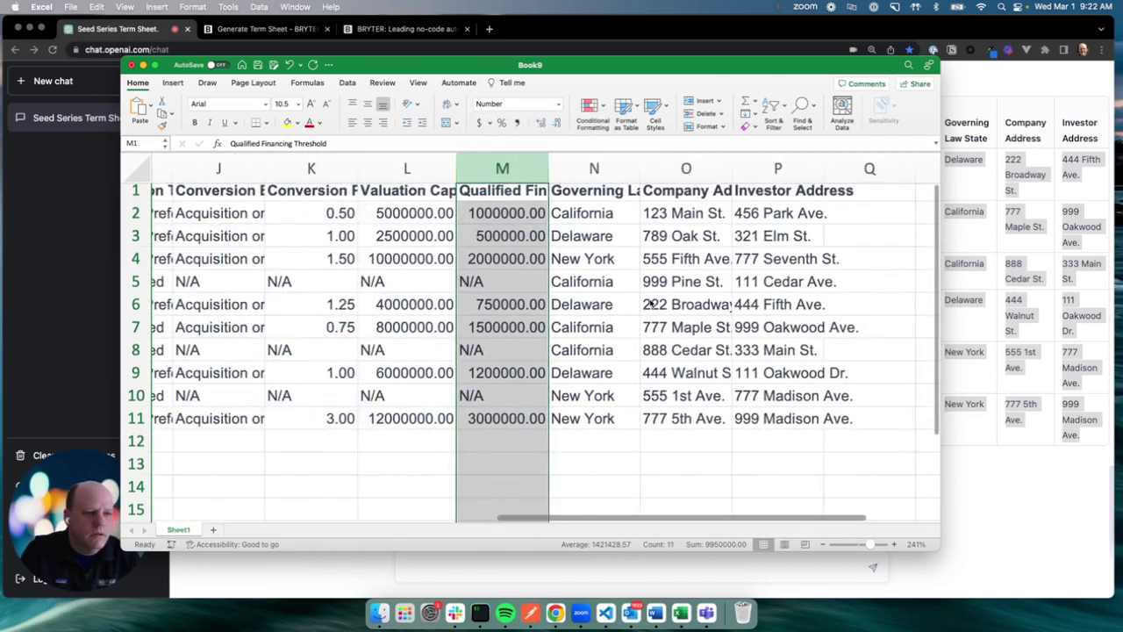
{"action": "scroll", "coordinate": [651, 303], "scroll_direction": "left", "scroll_amount": 3}
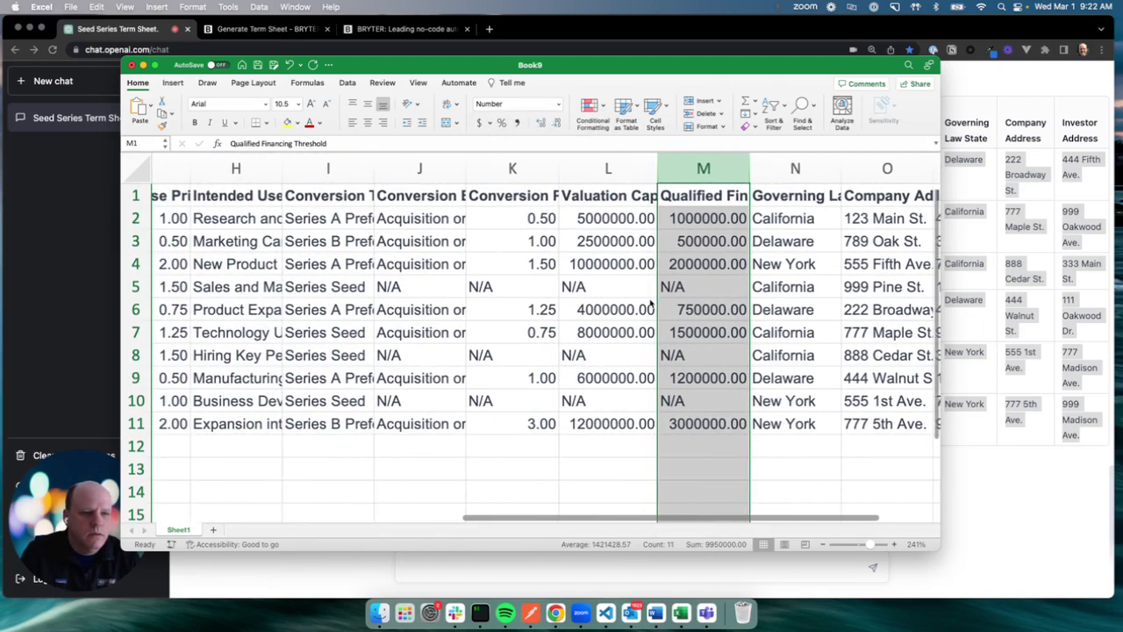
{"action": "scroll", "coordinate": [650, 302], "scroll_direction": "left", "scroll_amount": 5}
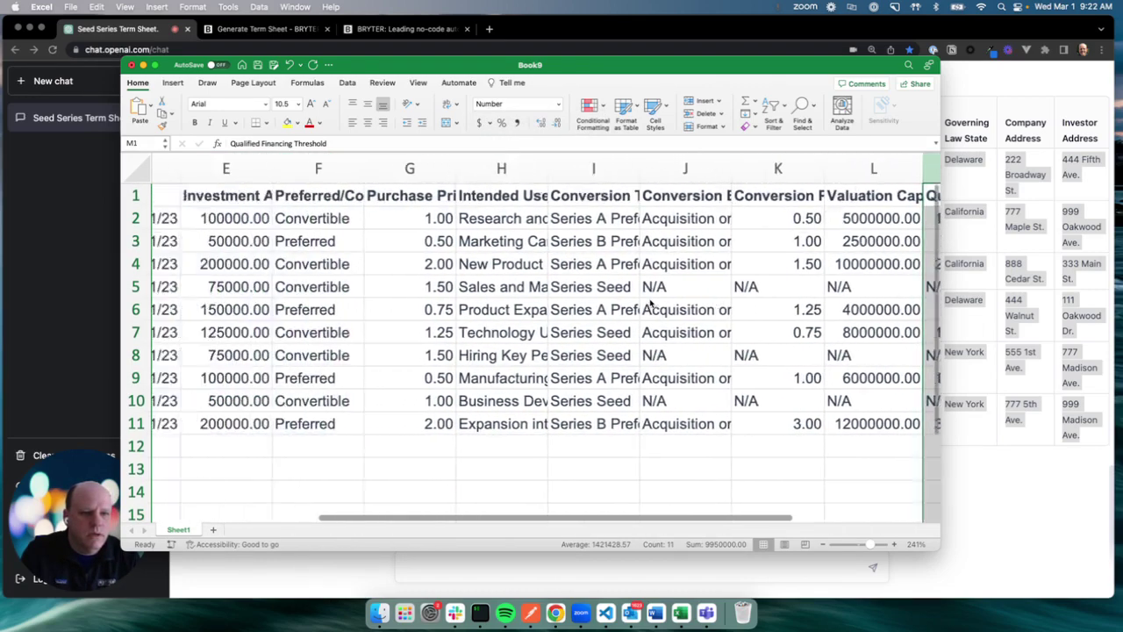
{"action": "scroll", "coordinate": [650, 303], "scroll_direction": "left", "scroll_amount": 5}
{"action": "scroll", "coordinate": [650, 303], "scroll_direction": "right", "scroll_amount": 1}
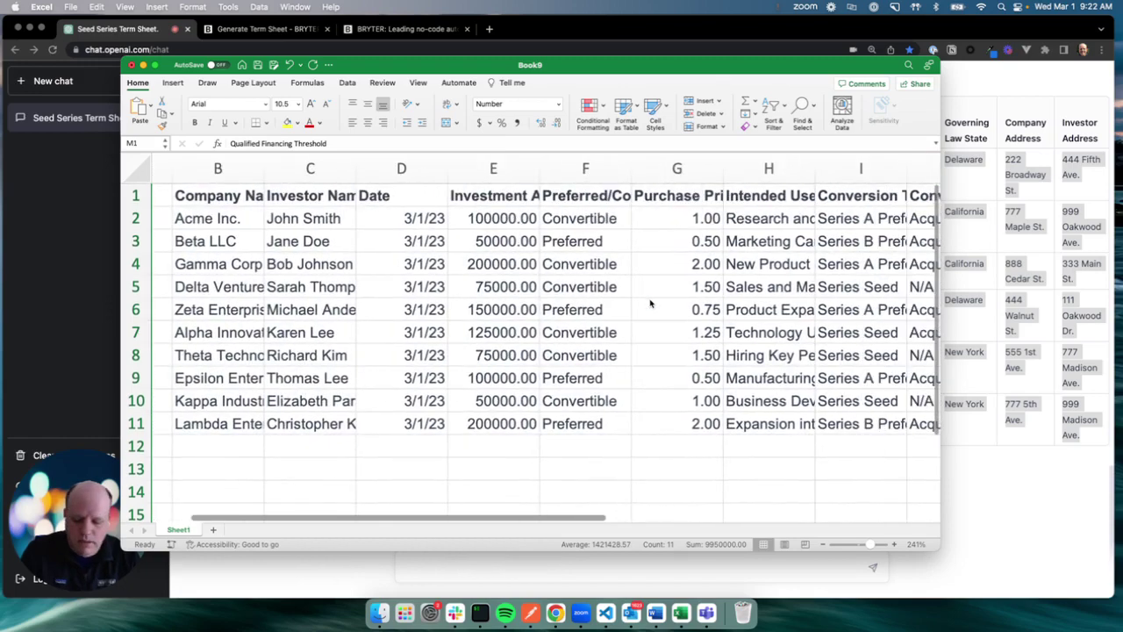
{"action": "key", "text": "super+s"}
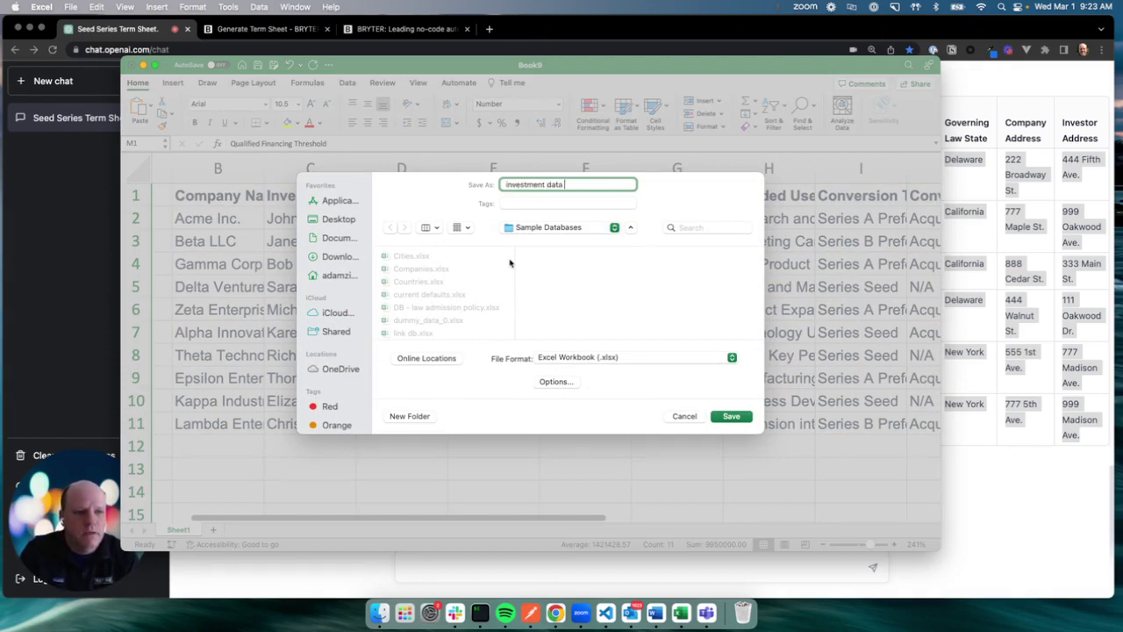
{"action": "key", "text": "Return"}
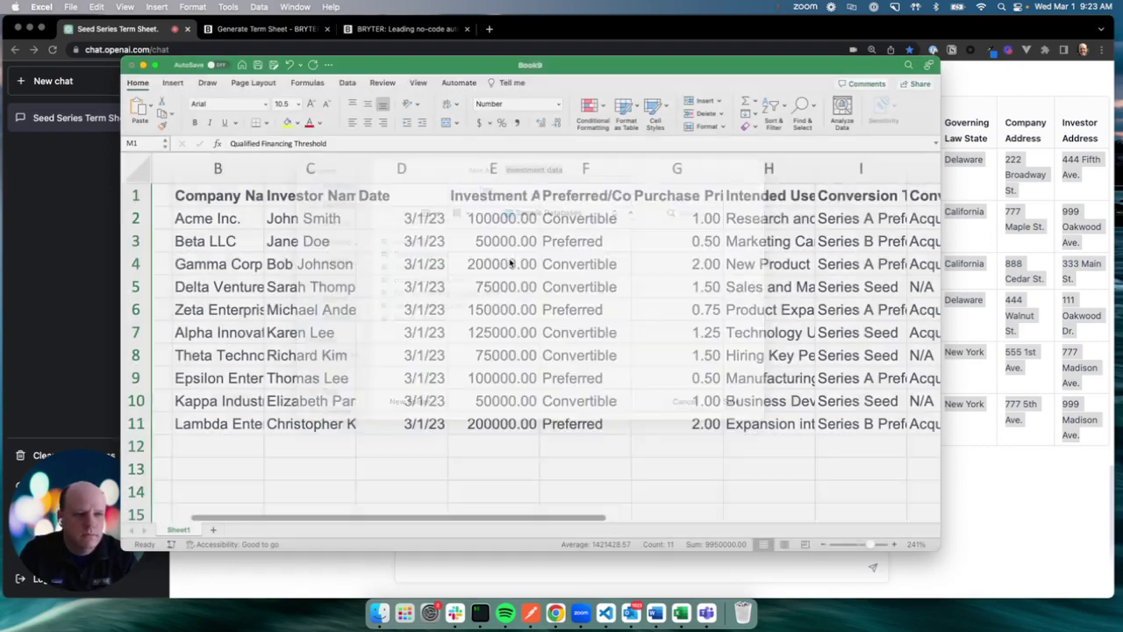
{"action": "left_click", "coordinate": [133, 66]}
Switch to BRYTER and start a new case database named "Investments" in the Prototype application.
{"action": "left_click", "coordinate": [266, 29]}
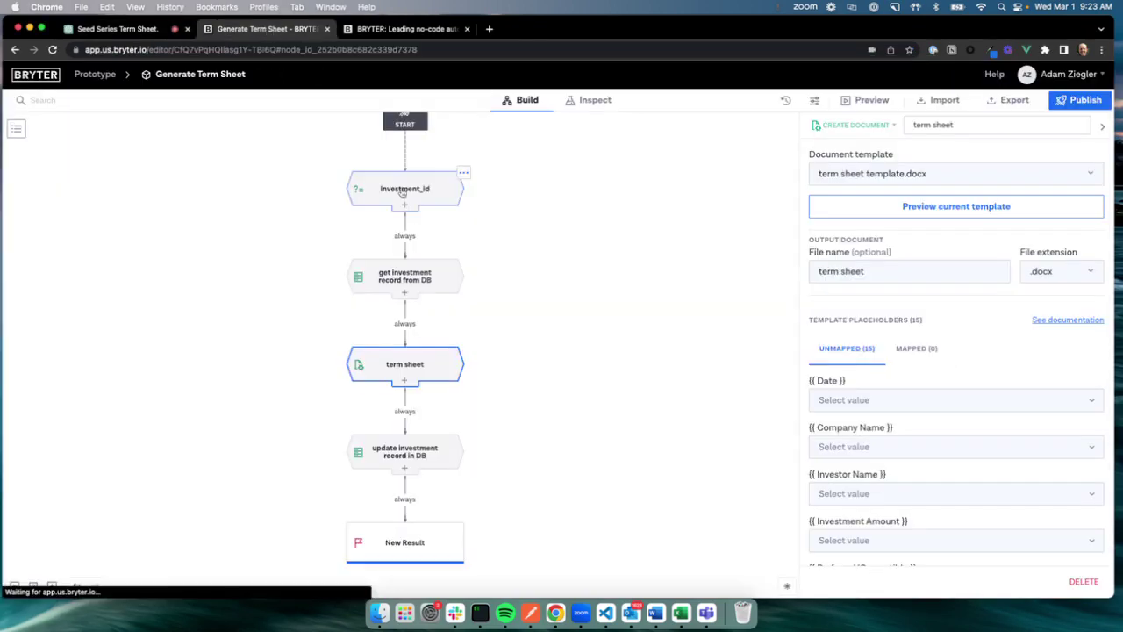
{"action": "left_click", "coordinate": [98, 76]}
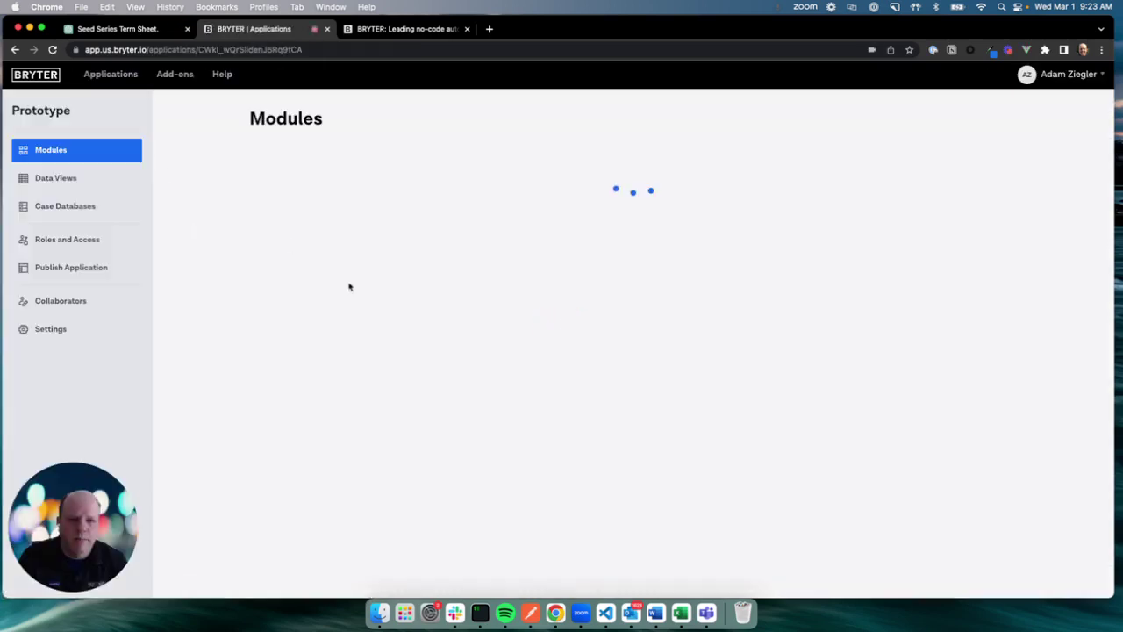
{"action": "left_click", "coordinate": [69, 210]}
{"action": "left_click", "coordinate": [639, 350]}
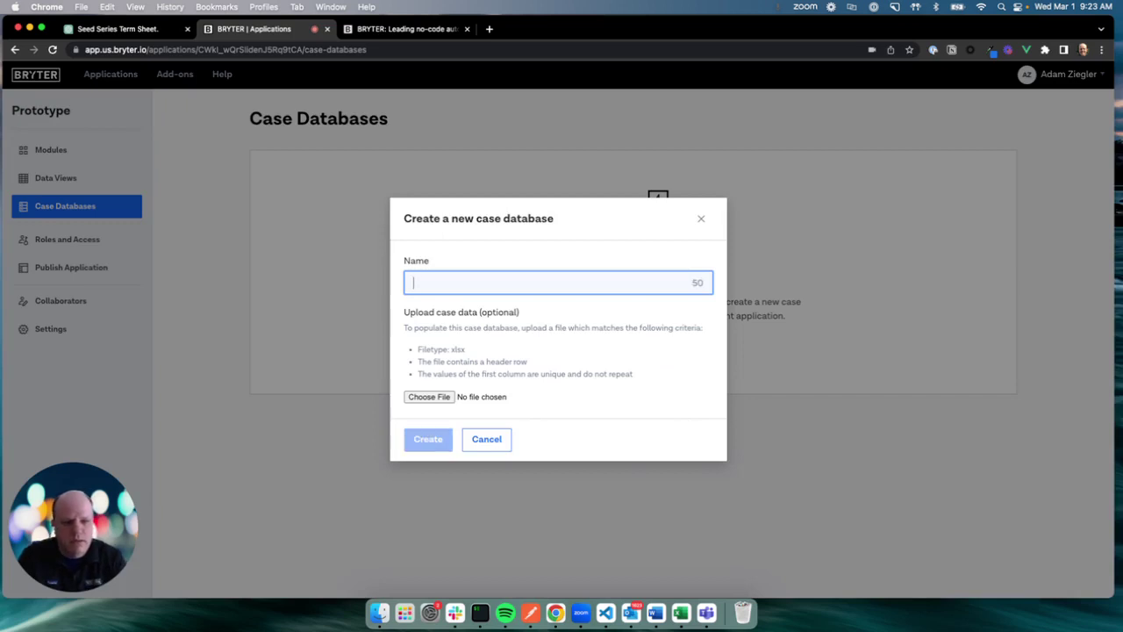
{"action": "type", "text": "Invest"}
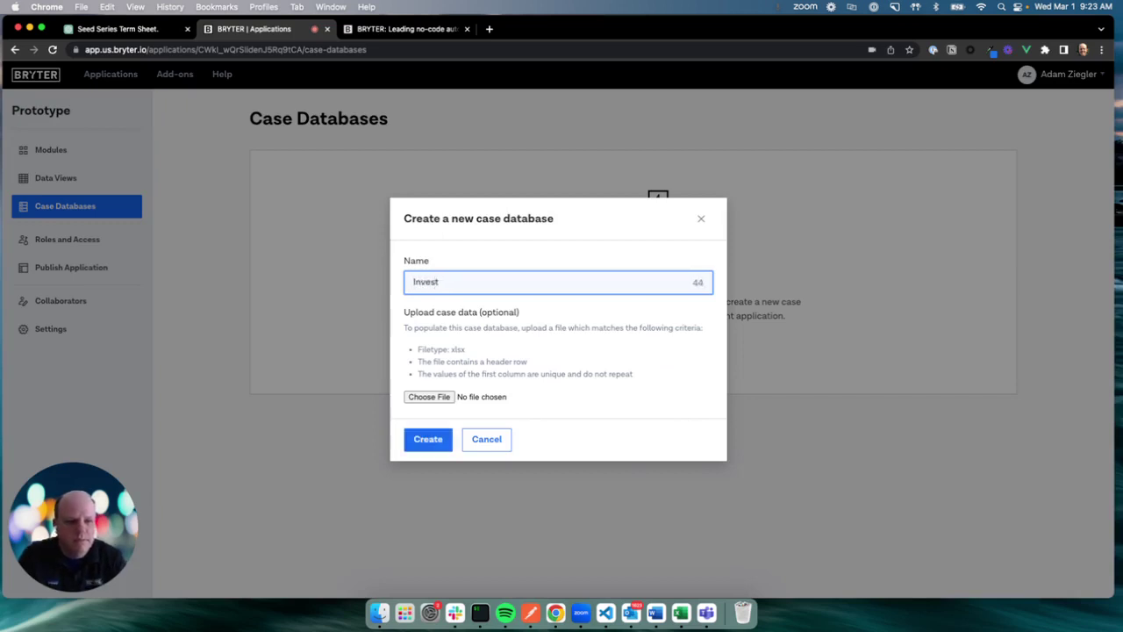
{"action": "type", "text": "ments"}
Choose "investment data.xlsx" from Documents > Assets > Sample Databases as the case data to upload.
{"action": "left_click", "coordinate": [426, 399]}
{"action": "scroll", "coordinate": [329, 340], "scroll_direction": "down", "scroll_amount": 5}
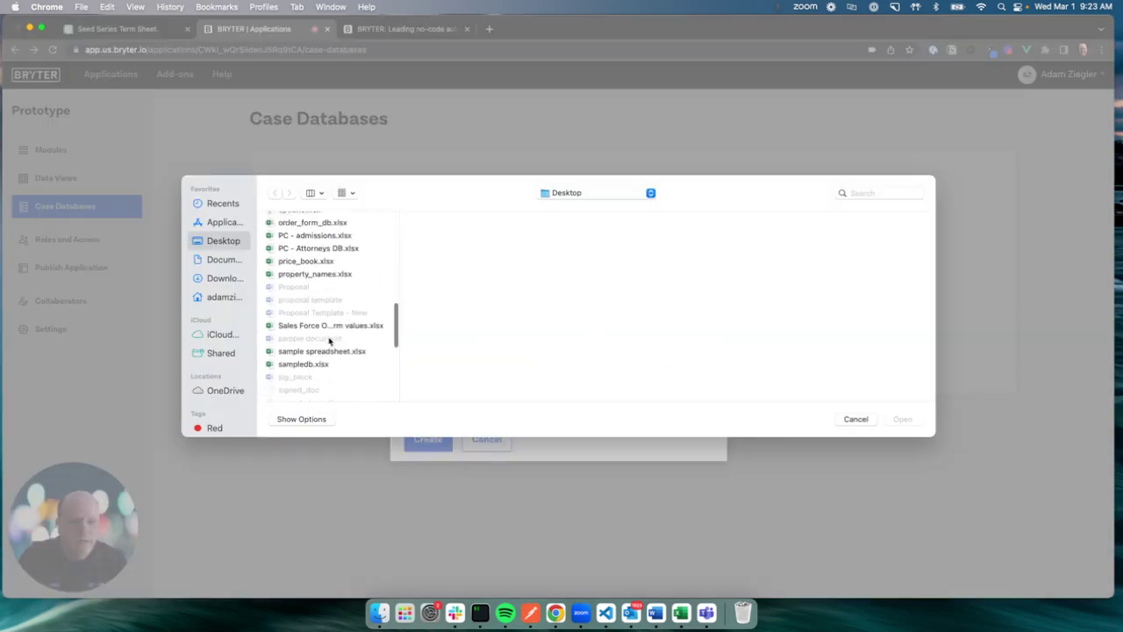
{"action": "left_click", "coordinate": [223, 258]}
{"action": "left_click", "coordinate": [284, 235]}
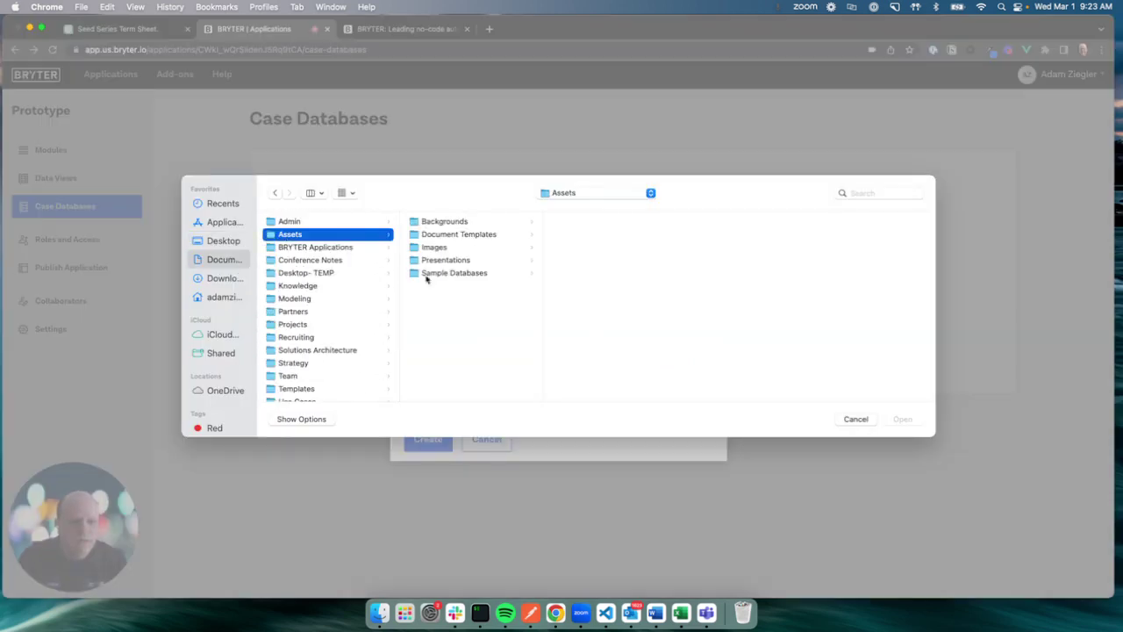
{"action": "left_click", "coordinate": [465, 273]}
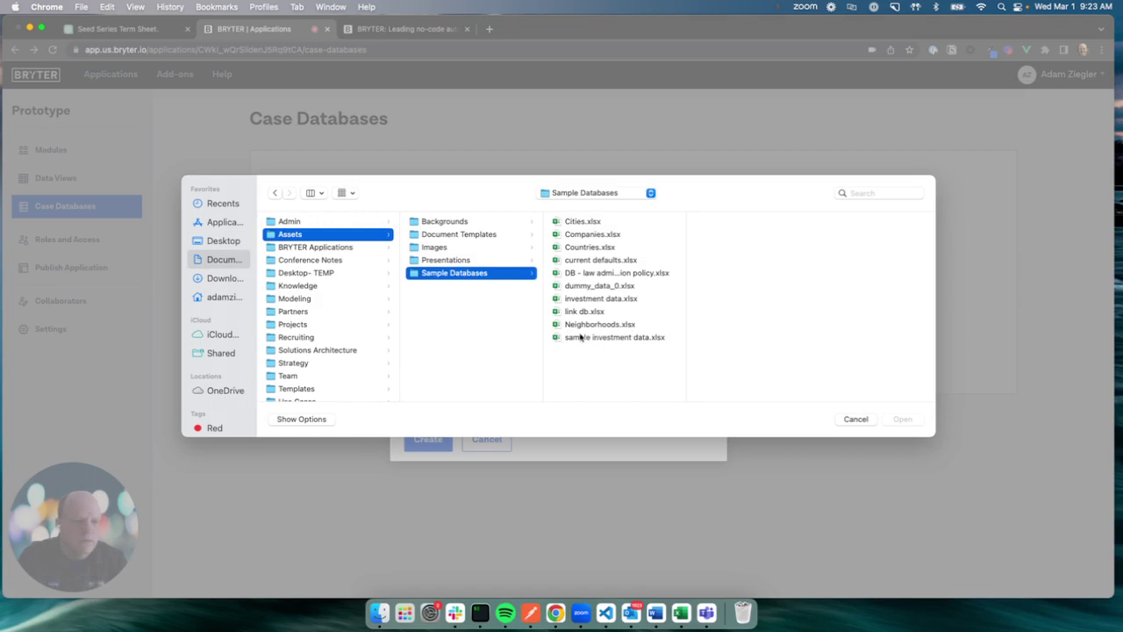
{"action": "left_click", "coordinate": [582, 300]}
{"action": "left_click", "coordinate": [901, 419]}
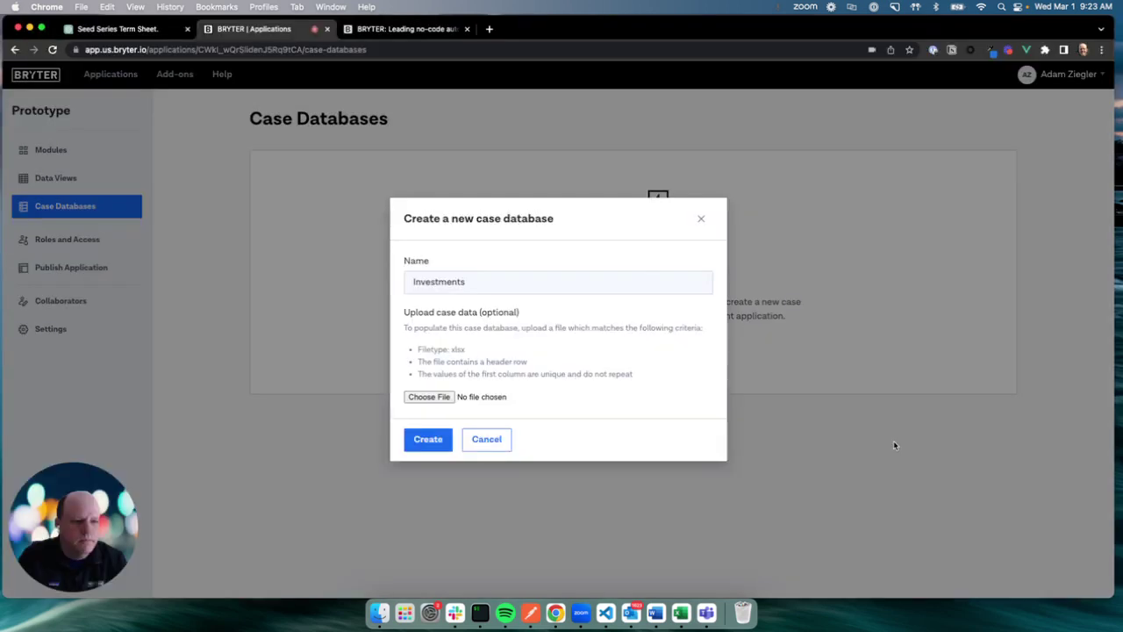
Create the Investments case database with the detected field types, previewing its records before completing the import.
{"action": "left_click", "coordinate": [430, 445]}
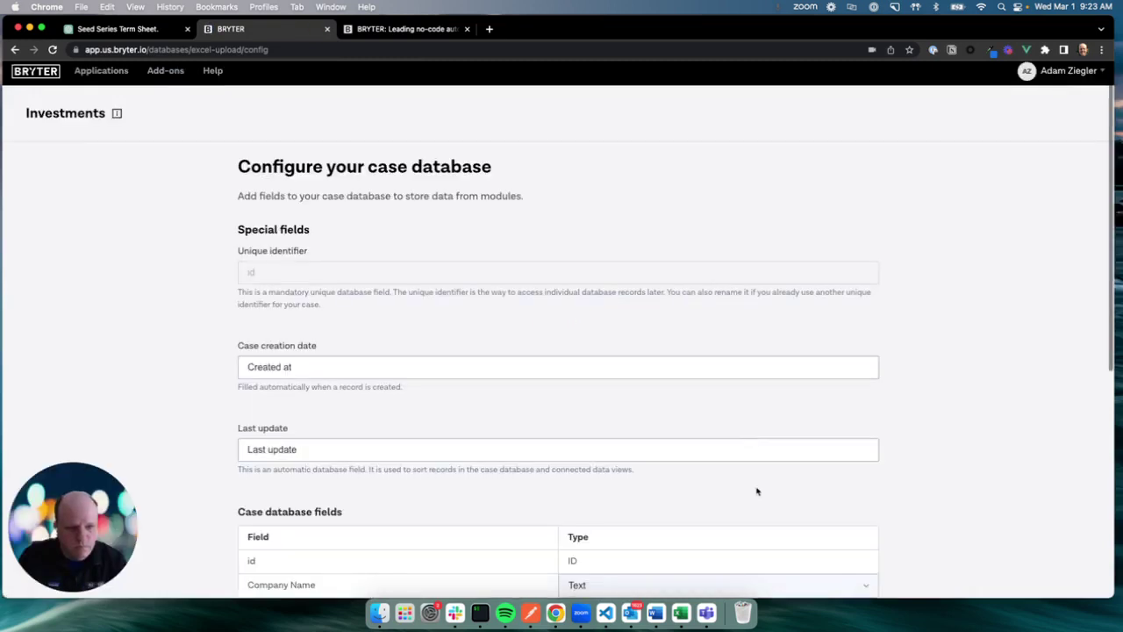
{"action": "scroll", "coordinate": [757, 489], "scroll_direction": "down", "scroll_amount": 5}
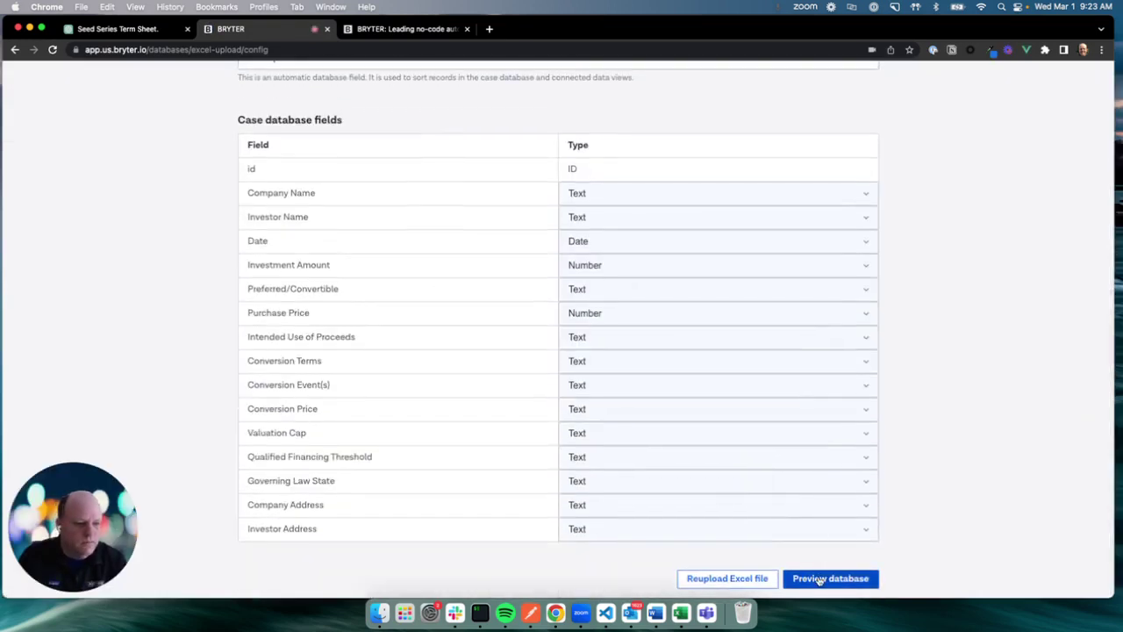
{"action": "left_click", "coordinate": [820, 579]}
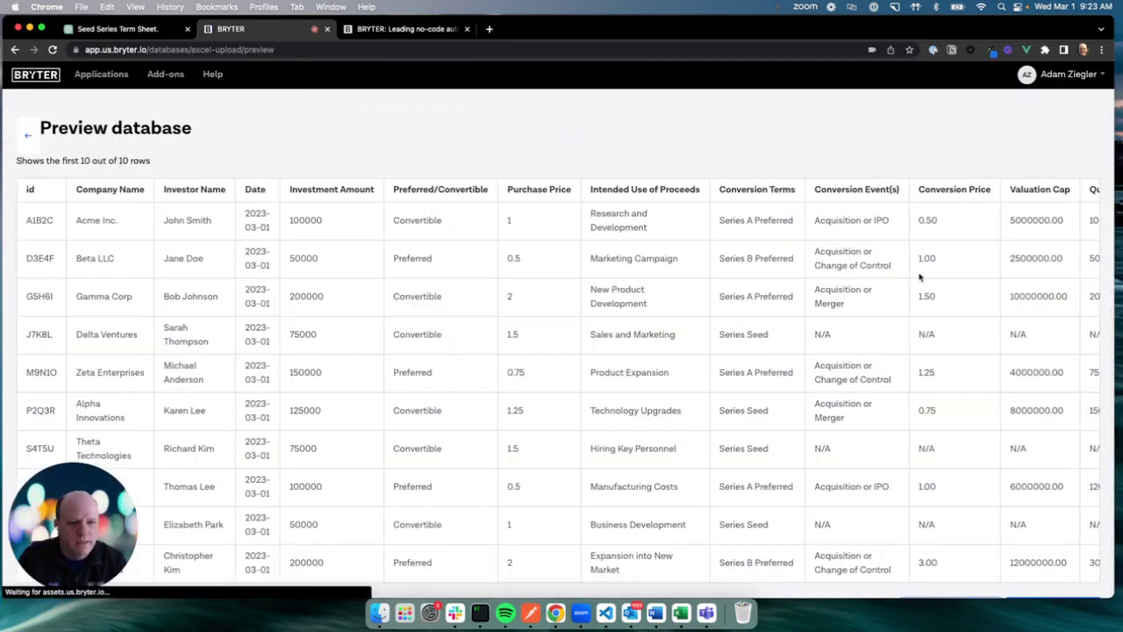
{"action": "scroll", "coordinate": [634, 399], "scroll_direction": "down", "scroll_amount": 1}
{"action": "scroll", "coordinate": [633, 396], "scroll_direction": "up", "scroll_amount": 1}
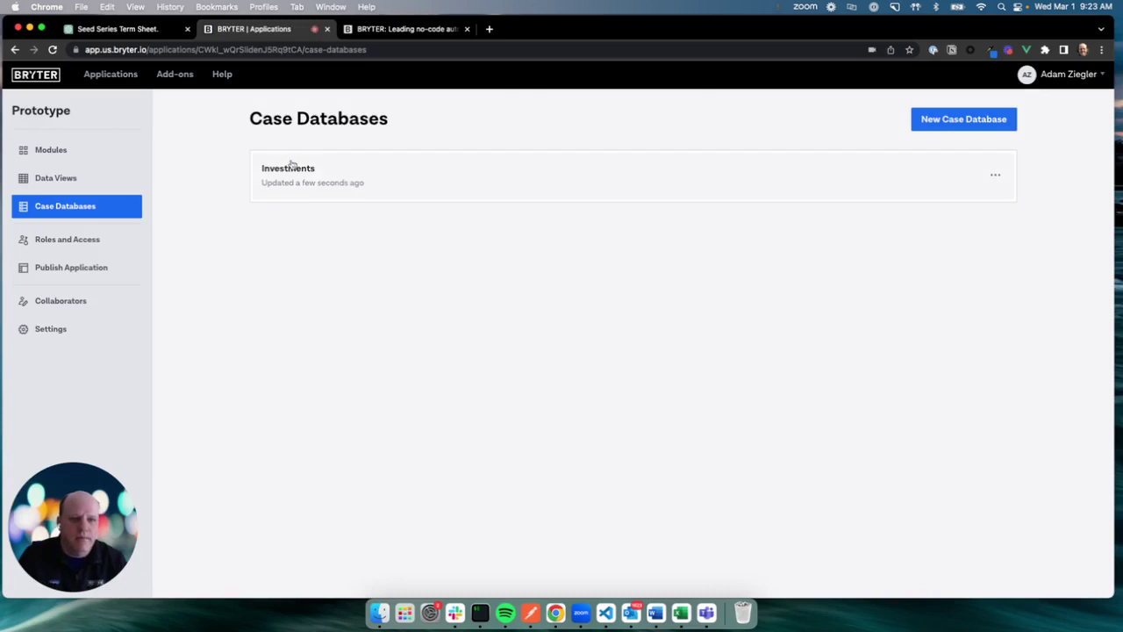
Go back to the Prototype application's modules and open the Generate Term Sheet module.
{"action": "left_click", "coordinate": [109, 28]}
{"action": "left_click", "coordinate": [254, 28]}
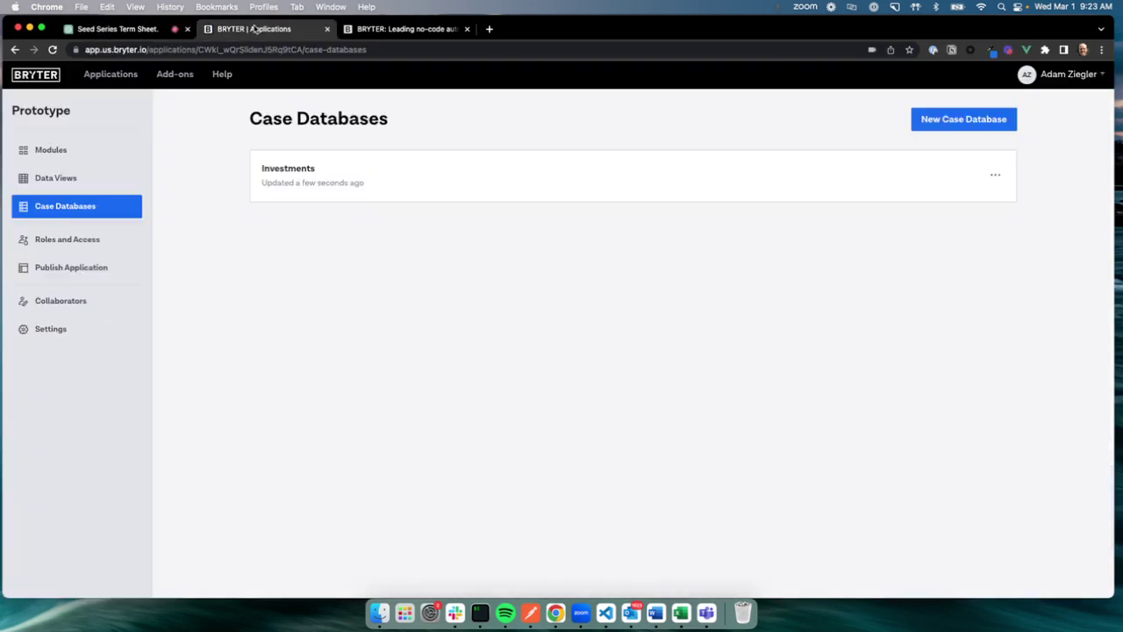
{"action": "left_click", "coordinate": [70, 157]}
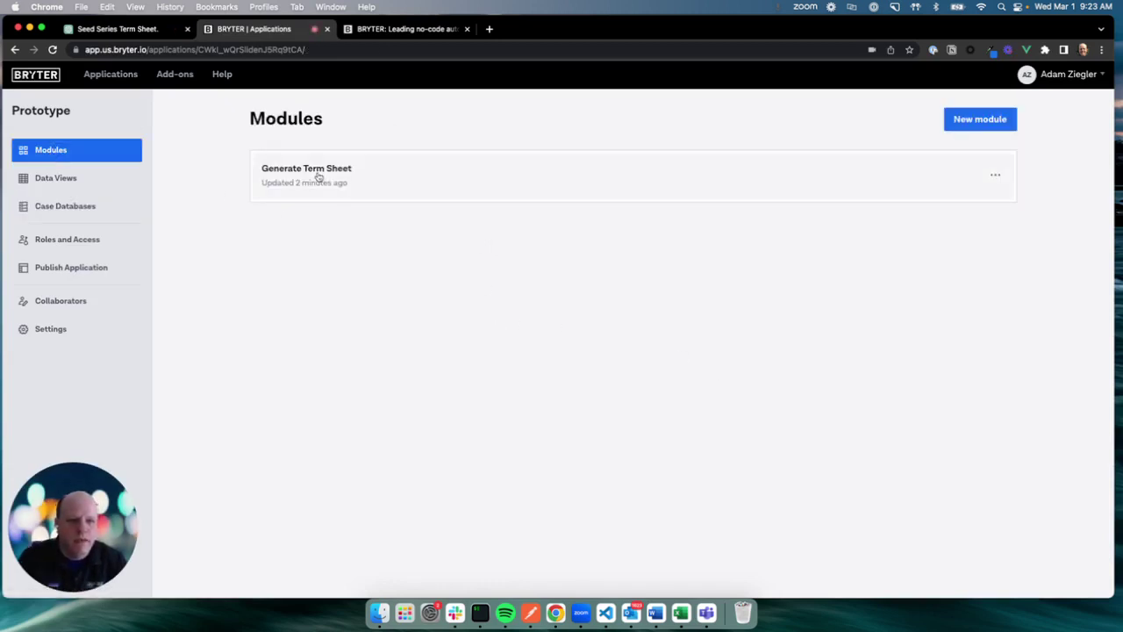
{"action": "left_click", "coordinate": [319, 176]}
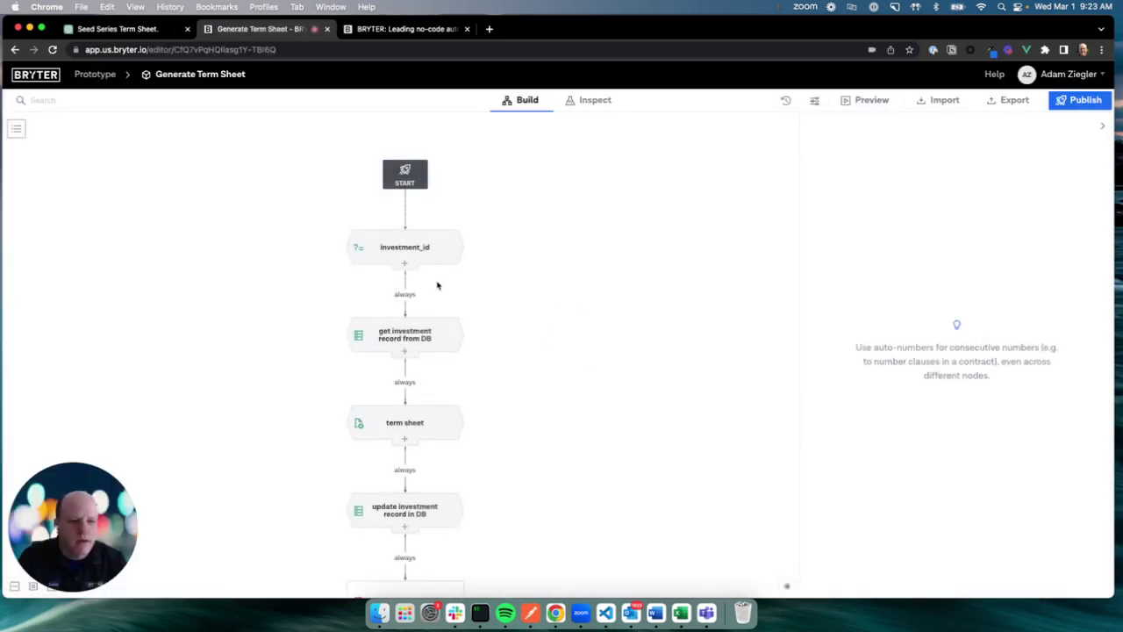
Check the investment_id node and set the "get investment record from DB" node to read from the Investments case database.
{"action": "left_click", "coordinate": [410, 250]}
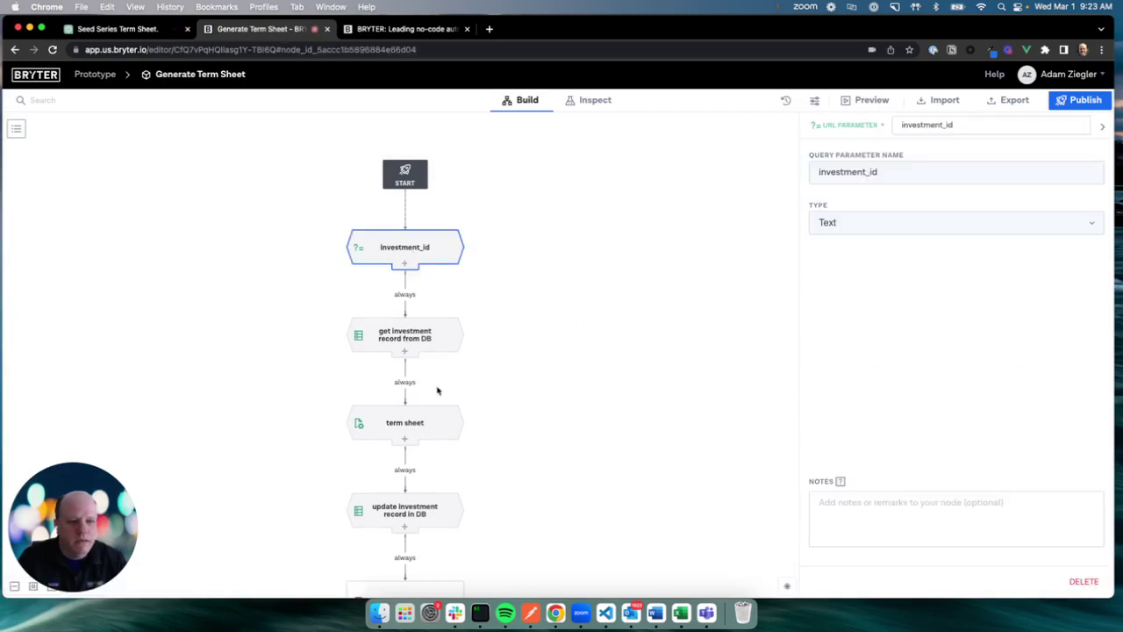
{"action": "left_click", "coordinate": [420, 340]}
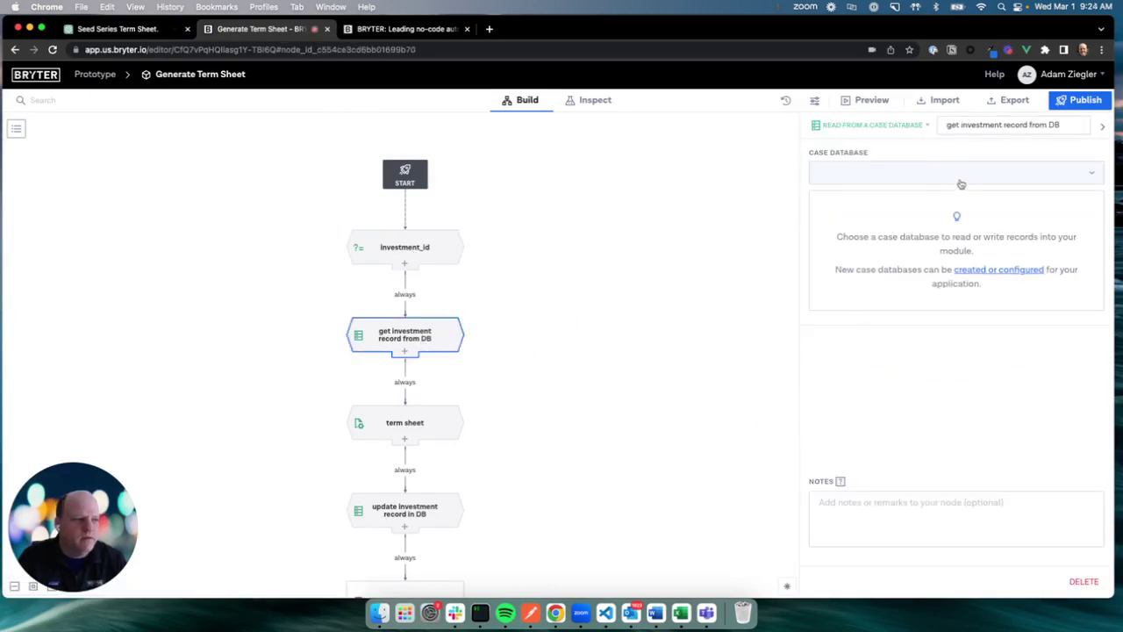
{"action": "left_click", "coordinate": [960, 180]}
{"action": "left_click", "coordinate": [857, 233]}
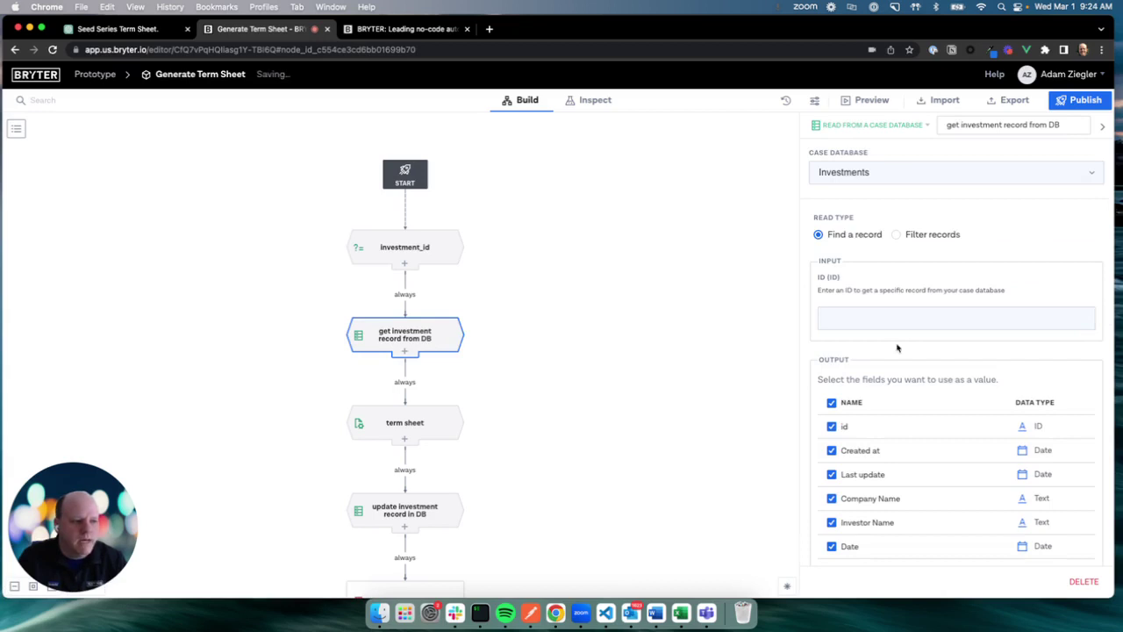
Use the investment_id value as the ID for finding the record in the "get investment record from DB" node.
{"action": "left_click", "coordinate": [862, 316]}
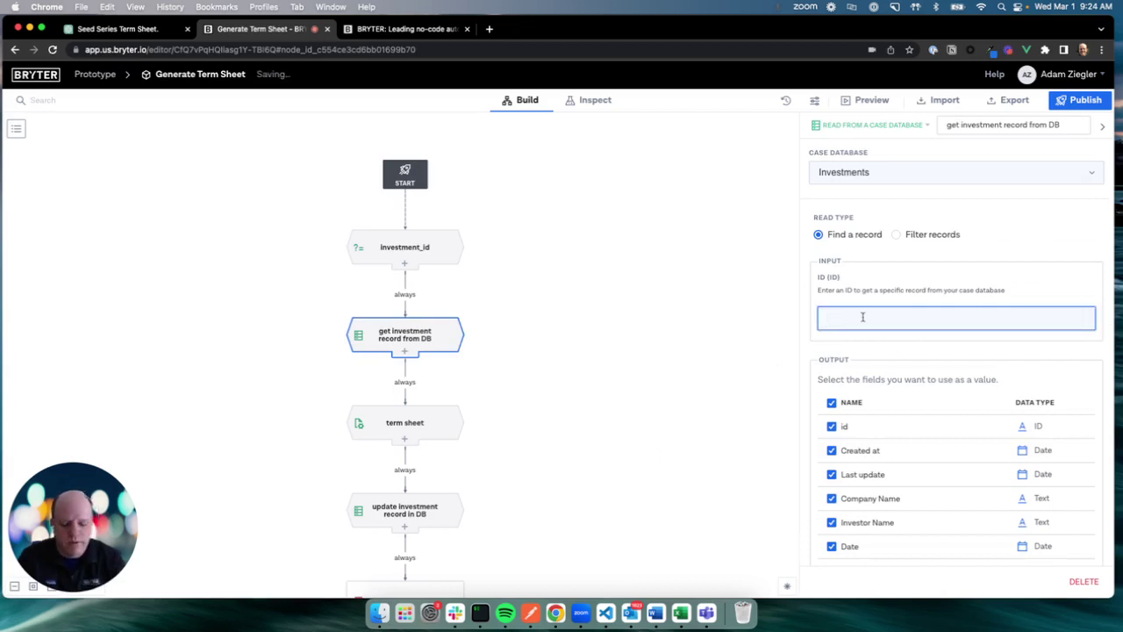
{"action": "type", "text": "@"}
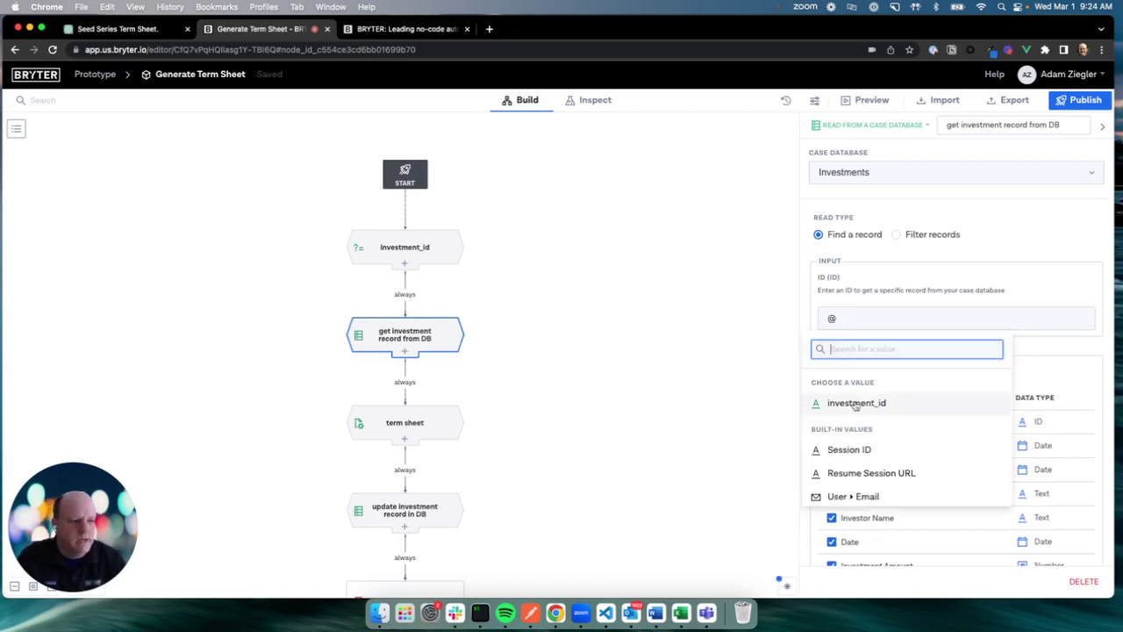
{"action": "left_click", "coordinate": [838, 403]}
Set the "update investment record in DB" node to write to the Investments case database, with investment_id as the record ID.
{"action": "scroll", "coordinate": [645, 409], "scroll_direction": "down", "scroll_amount": 1}
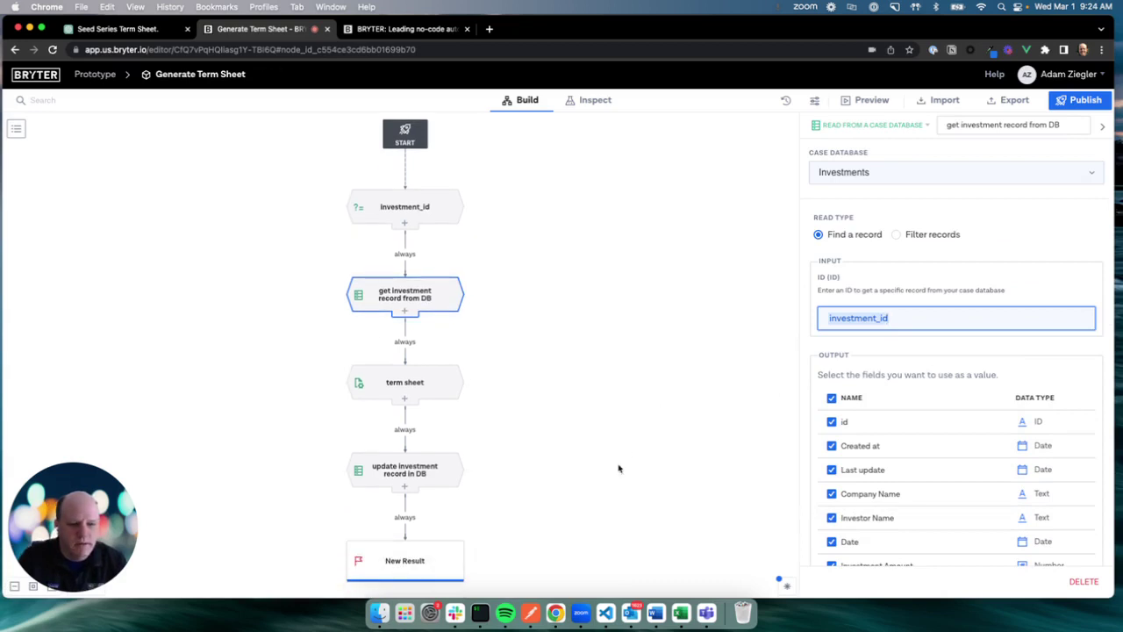
{"action": "scroll", "coordinate": [618, 468], "scroll_direction": "down", "scroll_amount": 1}
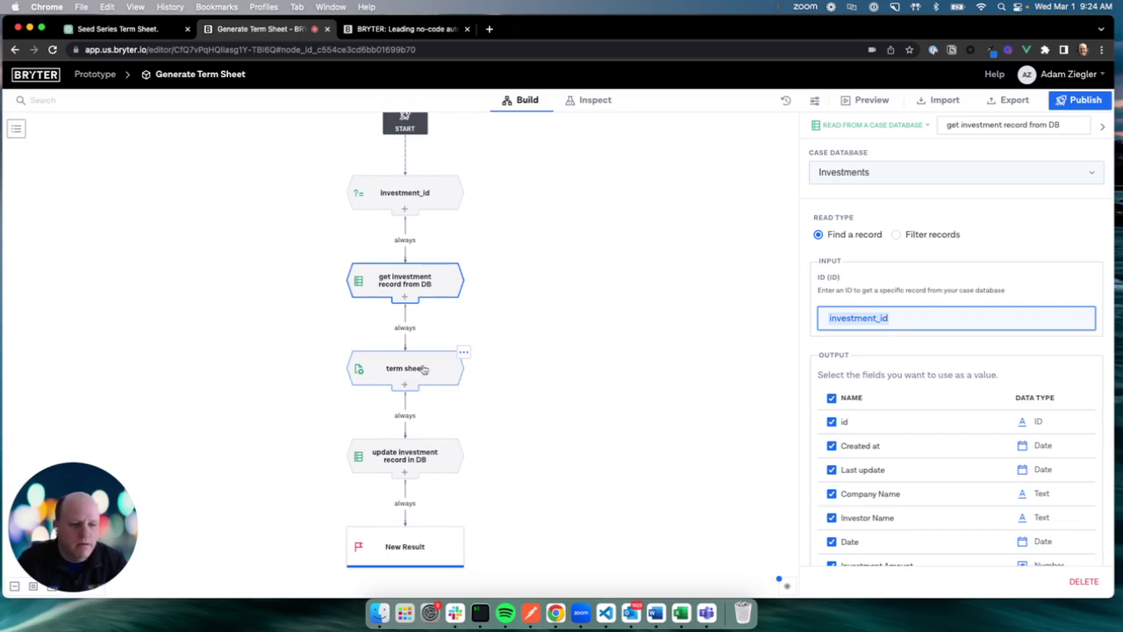
{"action": "left_click", "coordinate": [430, 455]}
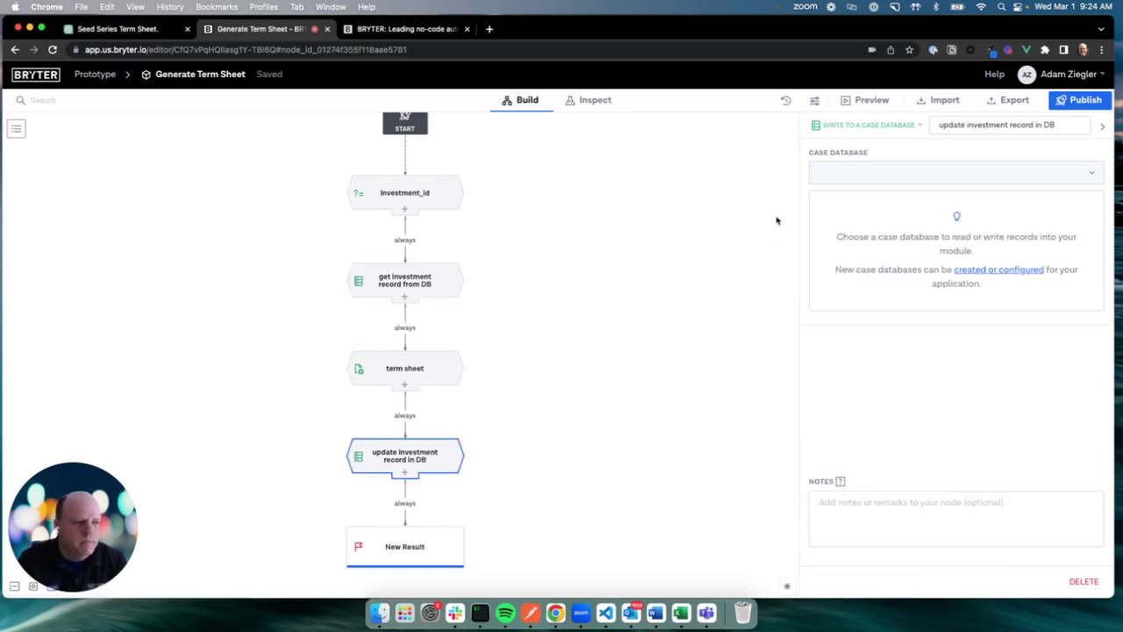
{"action": "left_click", "coordinate": [858, 161]}
{"action": "left_click", "coordinate": [861, 232]}
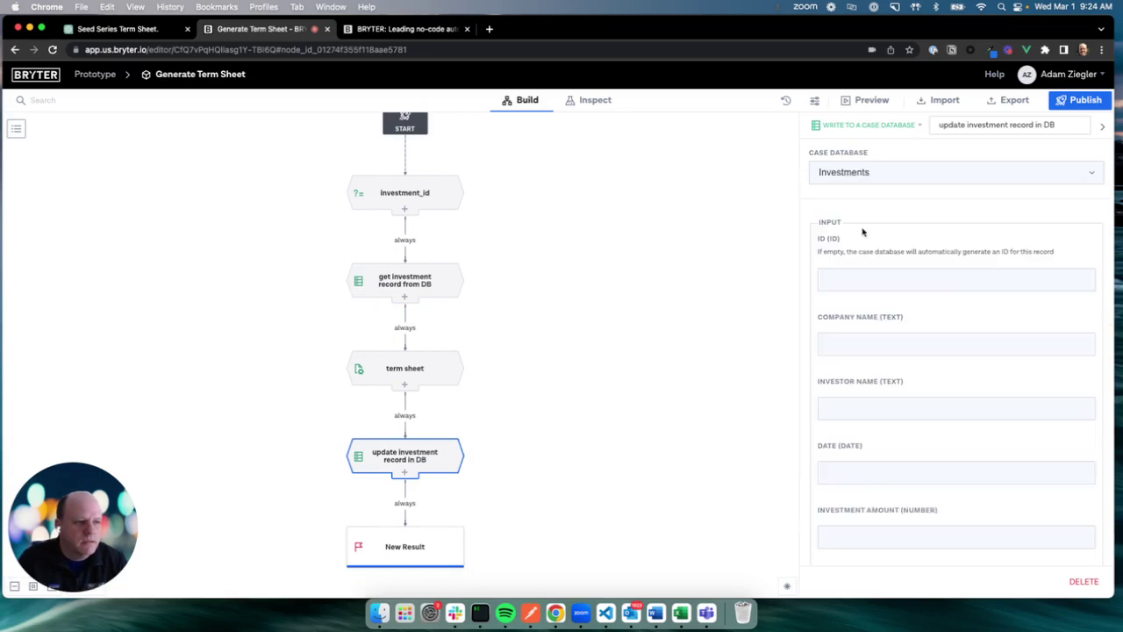
{"action": "left_click", "coordinate": [865, 281]}
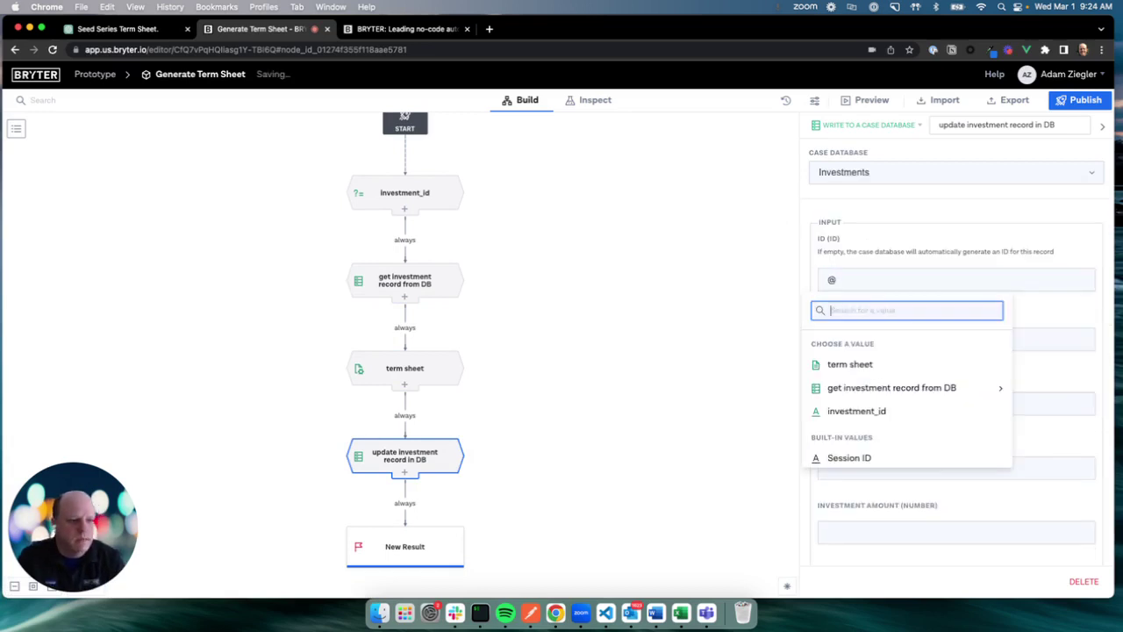
{"action": "left_click", "coordinate": [861, 403]}
{"action": "scroll", "coordinate": [864, 405], "scroll_direction": "down", "scroll_amount": 10}
{"action": "scroll", "coordinate": [873, 412], "scroll_direction": "down", "scroll_amount": 8}
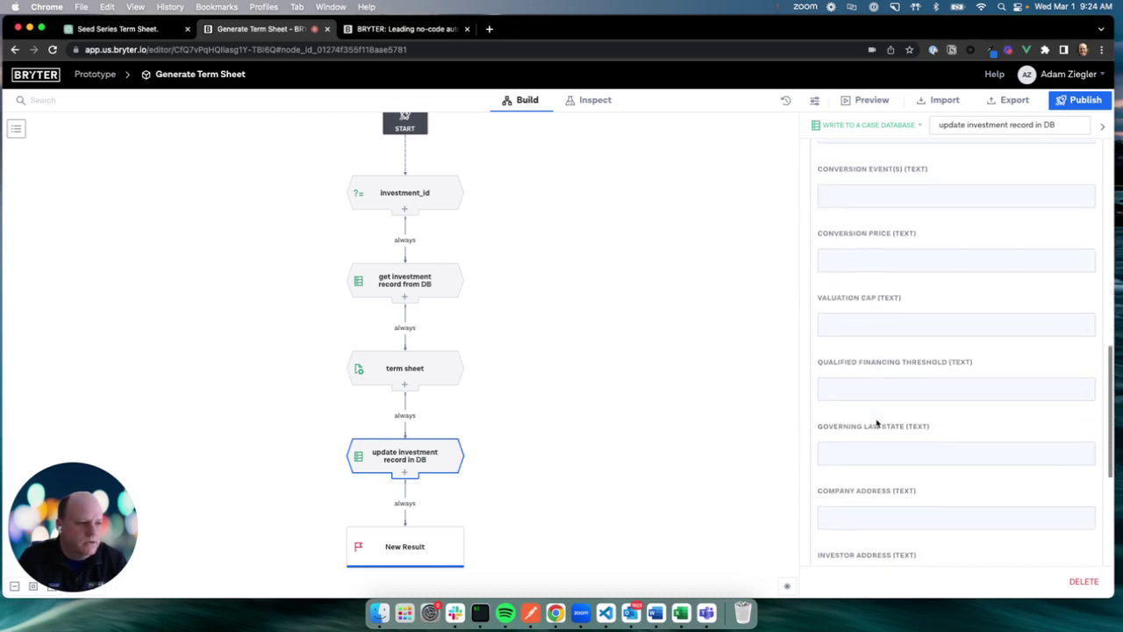
Add a "Term Sheet" field of type File to the Investments case database and save the changes.
{"action": "left_click", "coordinate": [684, 274]}
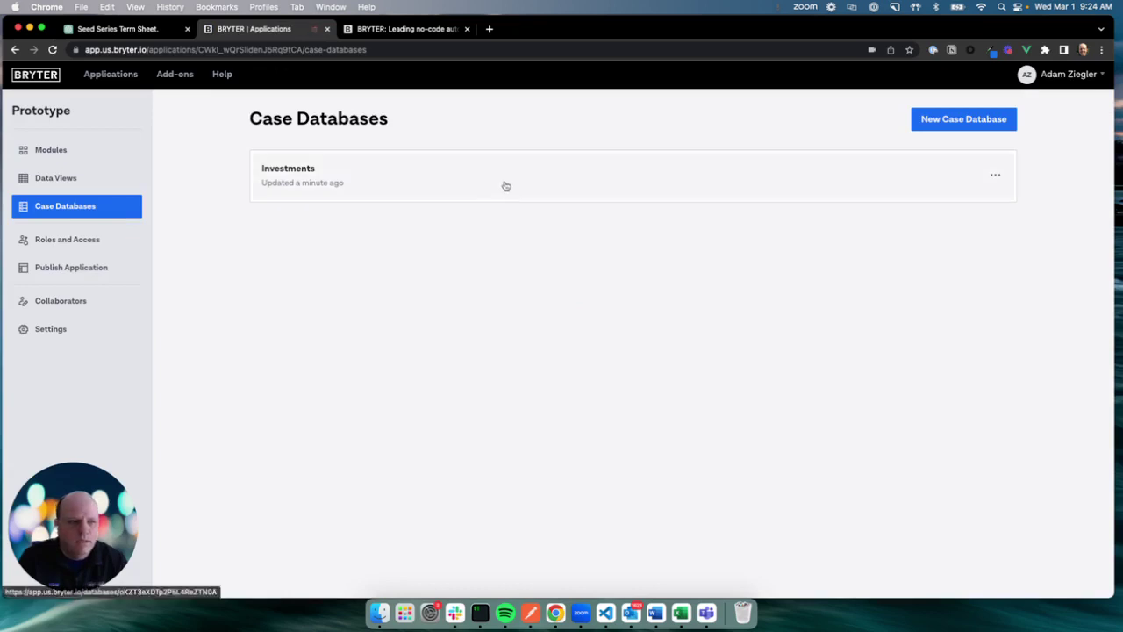
{"action": "left_click", "coordinate": [504, 185]}
{"action": "left_click", "coordinate": [835, 189]}
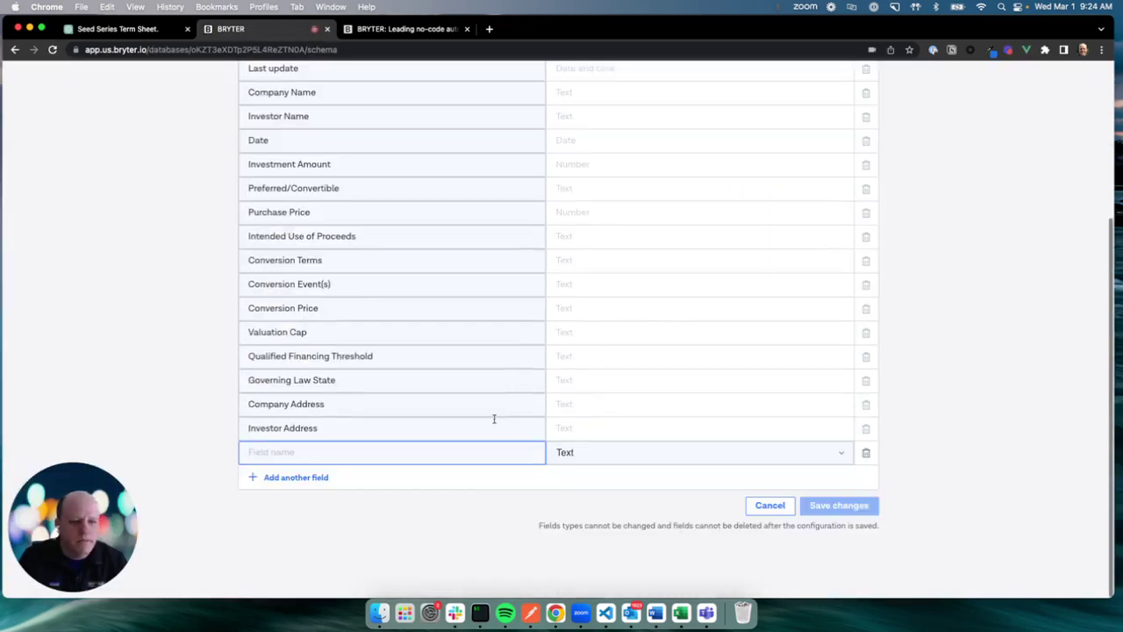
{"action": "type", "text": "Term Sheet"}
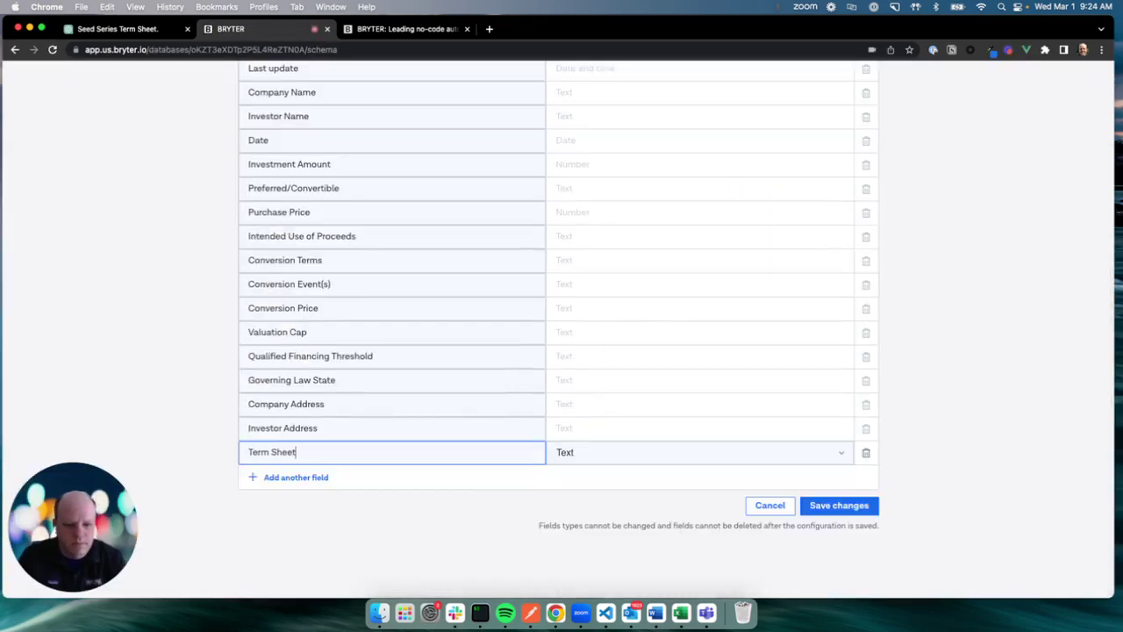
{"action": "left_click", "coordinate": [579, 454]}
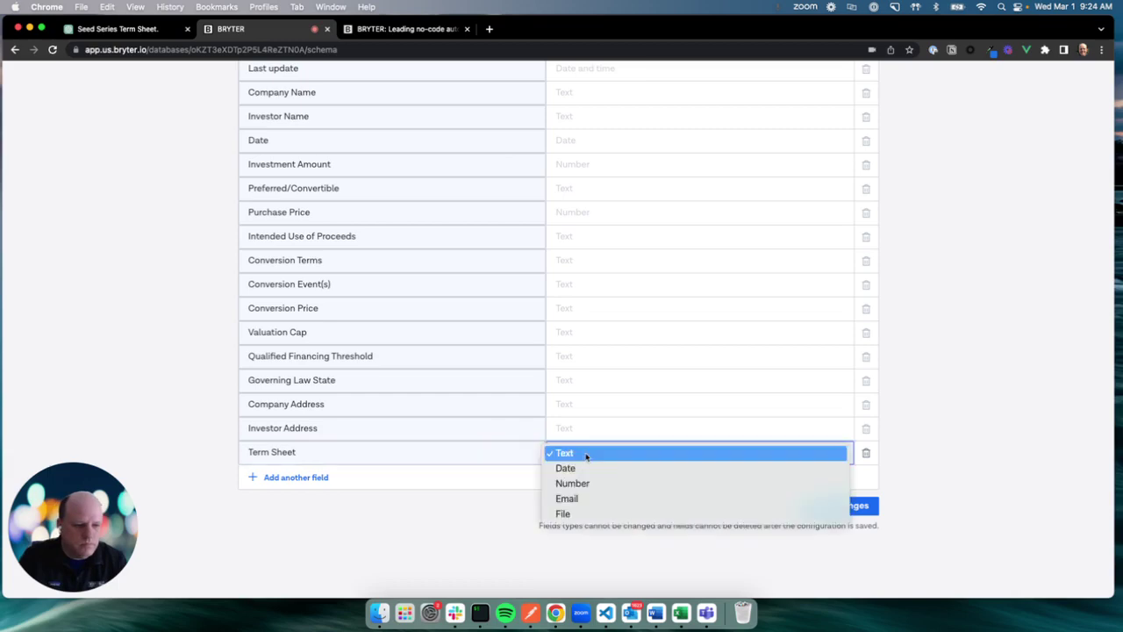
{"action": "left_click", "coordinate": [584, 514]}
{"action": "left_click", "coordinate": [857, 506]}
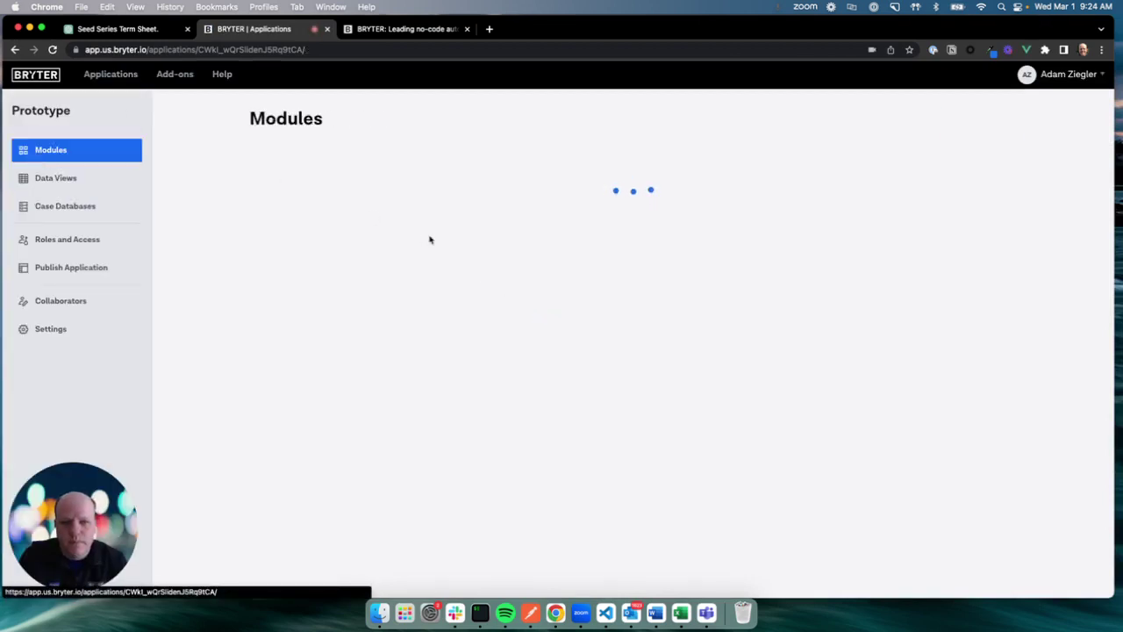
Back in the Generate Term Sheet module, assign the term sheet document to the Term Sheet field of the "update investment record in DB" node.
{"action": "left_click", "coordinate": [328, 174]}
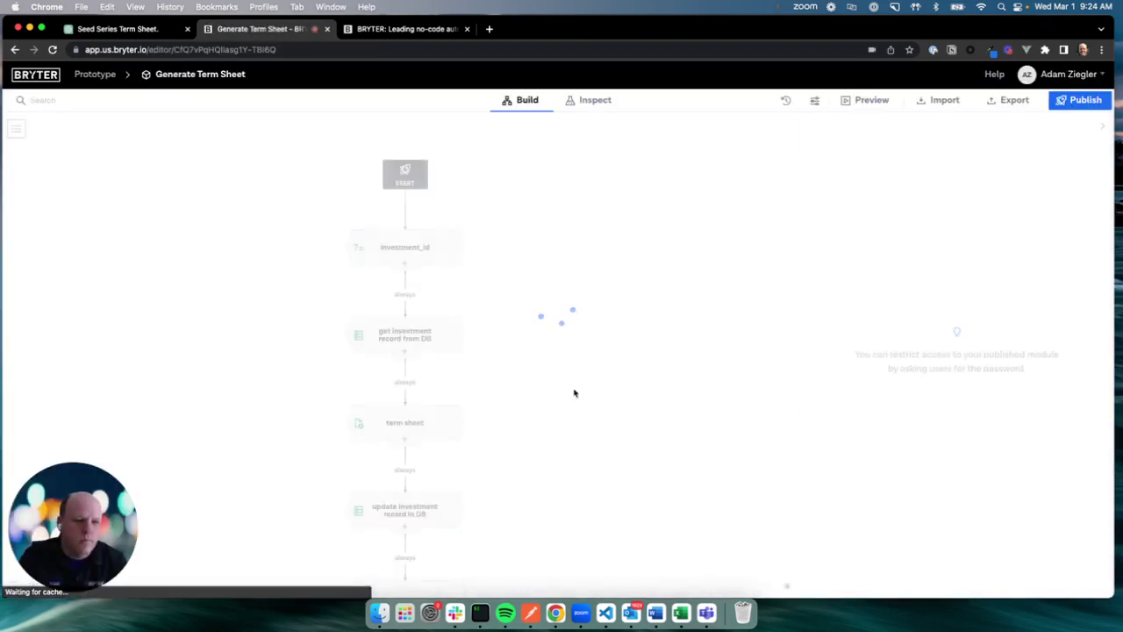
{"action": "scroll", "coordinate": [550, 426], "scroll_direction": "down", "scroll_amount": 3}
{"action": "left_click", "coordinate": [437, 334]}
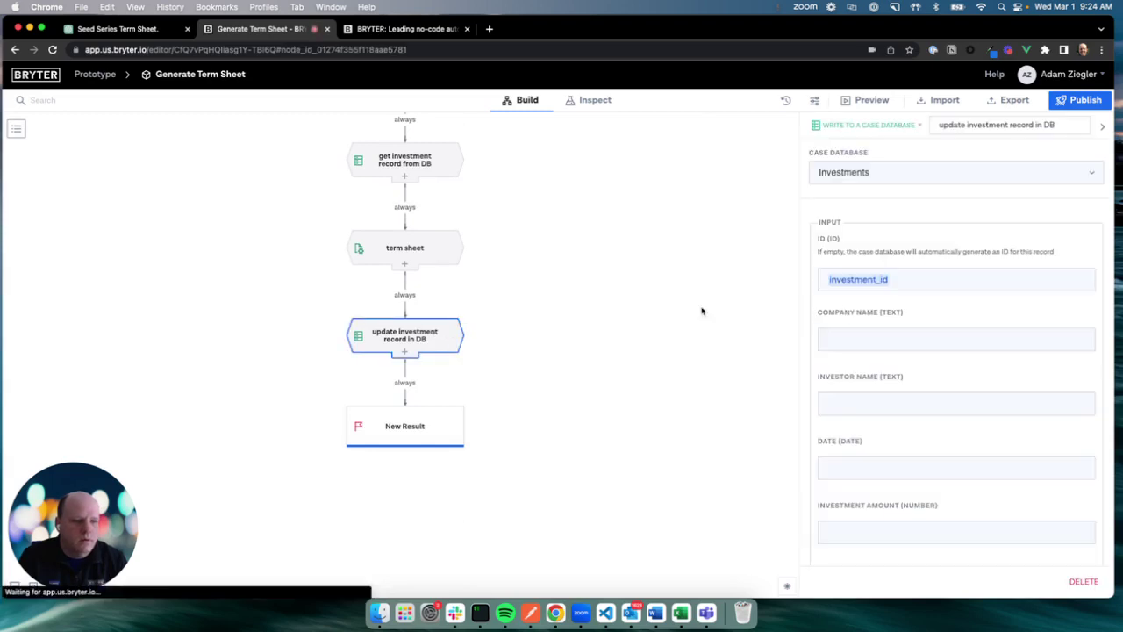
{"action": "scroll", "coordinate": [951, 326], "scroll_direction": "down", "scroll_amount": 10}
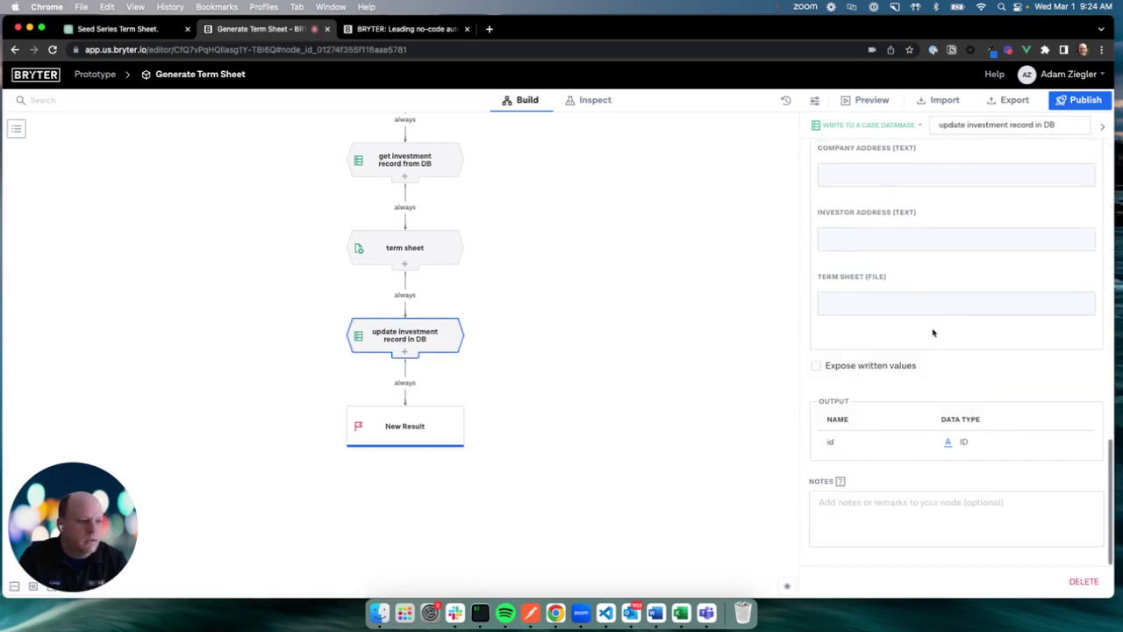
{"action": "left_click", "coordinate": [870, 305]}
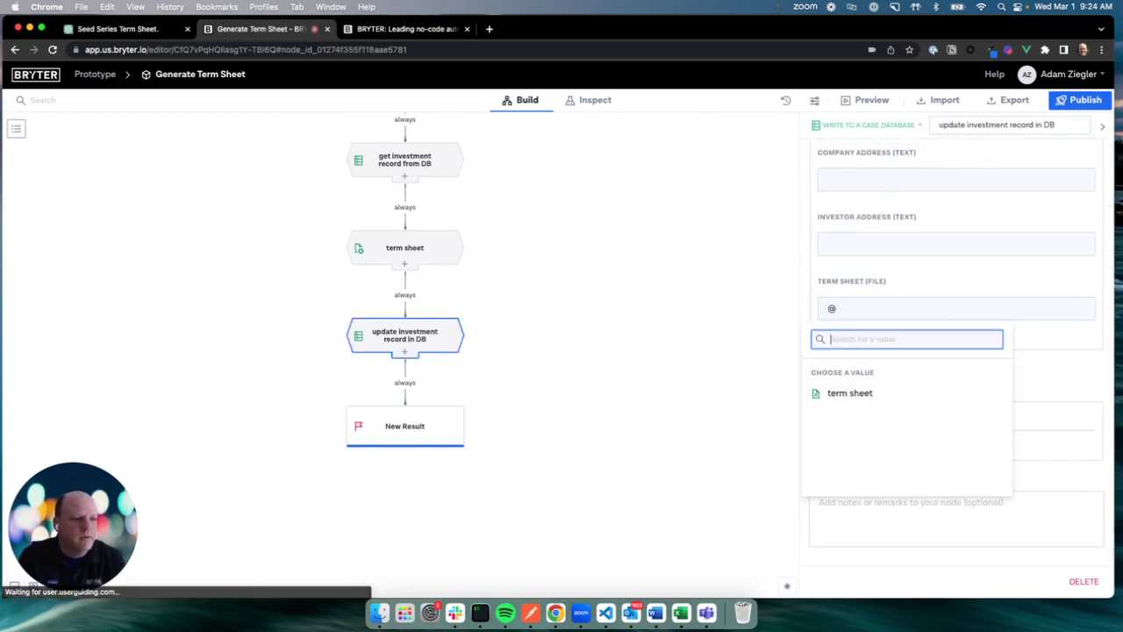
{"action": "left_click", "coordinate": [853, 391]}
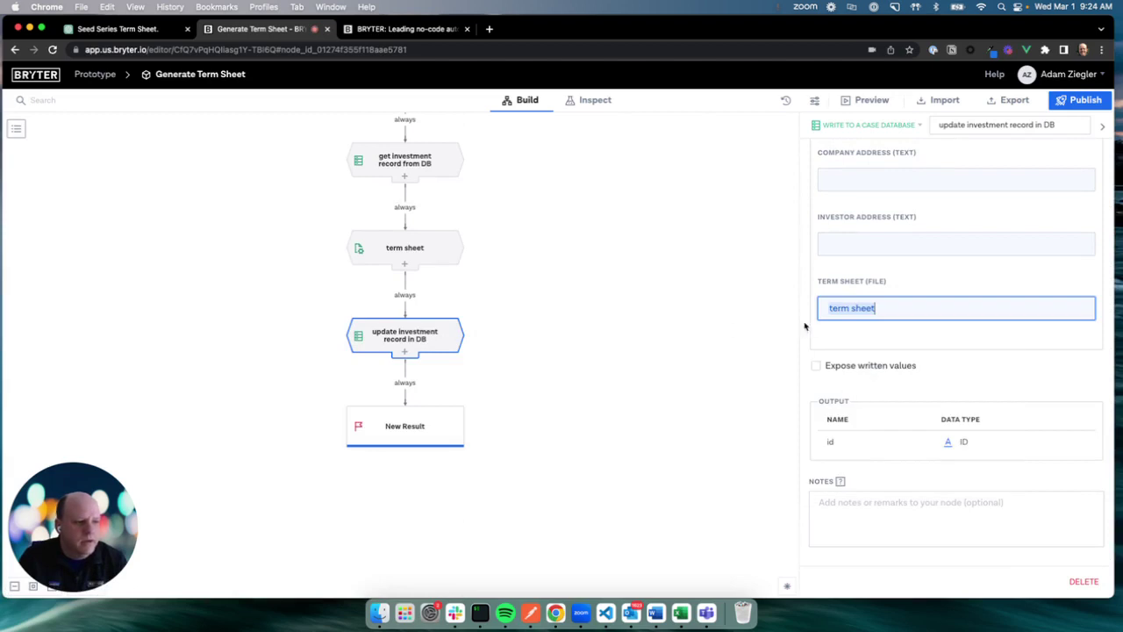
In the term sheet document node, map the Date placeholder to the Date field of the retrieved investment record.
{"action": "scroll", "coordinate": [667, 385], "scroll_direction": "up", "scroll_amount": 5}
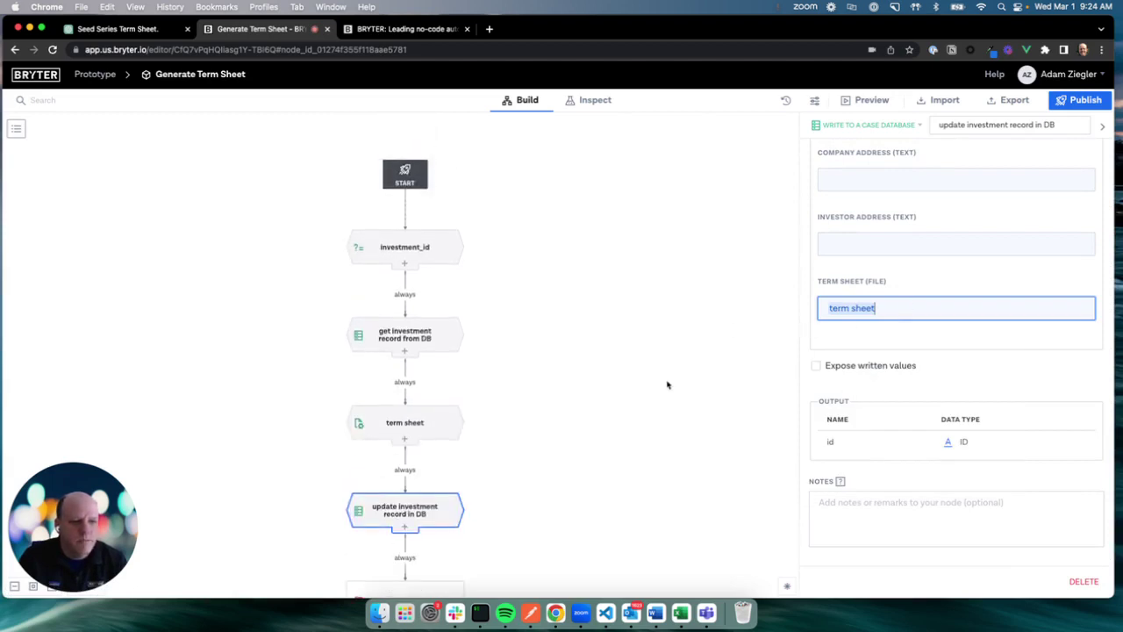
{"action": "scroll", "coordinate": [517, 386], "scroll_direction": "down", "scroll_amount": 2}
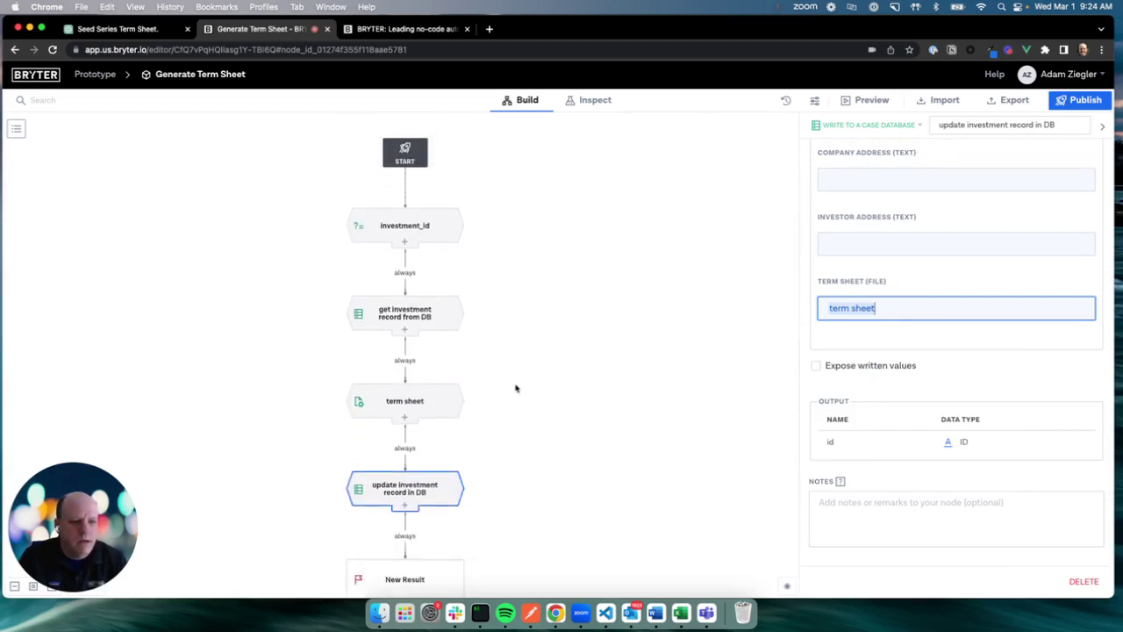
{"action": "left_click", "coordinate": [435, 392]}
{"action": "scroll", "coordinate": [935, 475], "scroll_direction": "down", "scroll_amount": 3}
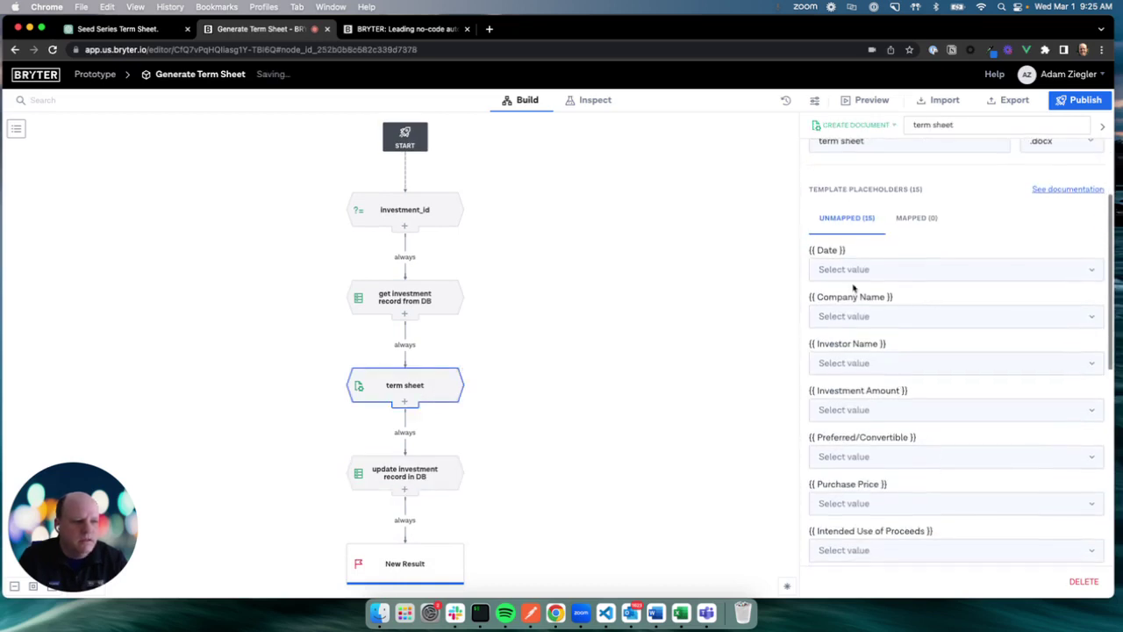
{"action": "scroll", "coordinate": [876, 502], "scroll_direction": "down", "scroll_amount": 8}
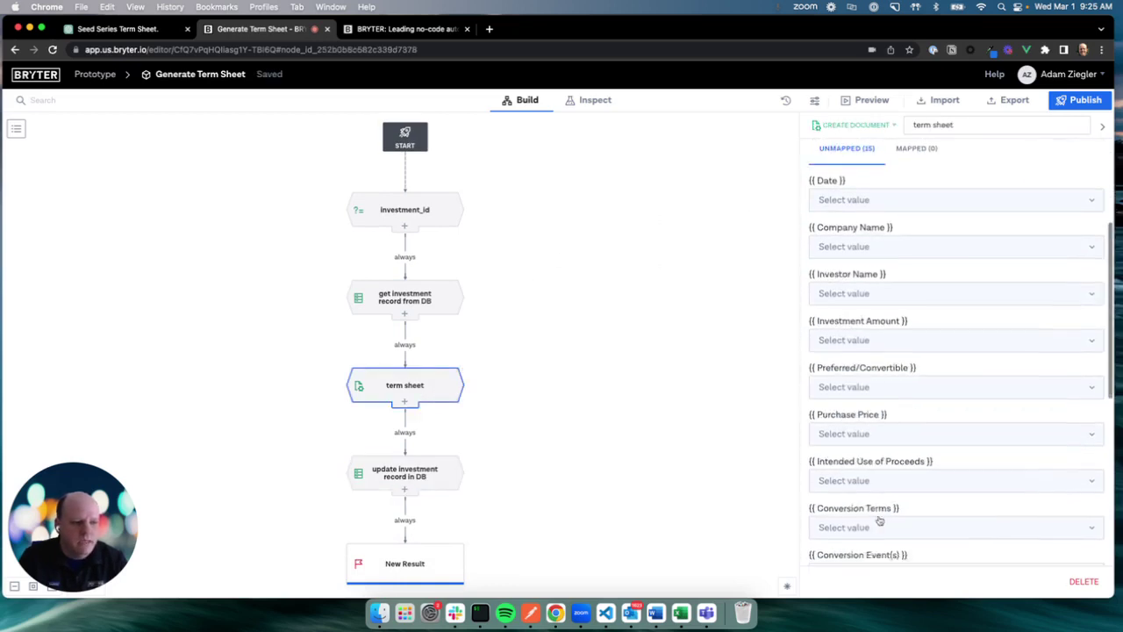
{"action": "scroll", "coordinate": [878, 519], "scroll_direction": "down", "scroll_amount": 2}
{"action": "scroll", "coordinate": [877, 518], "scroll_direction": "up", "scroll_amount": 10}
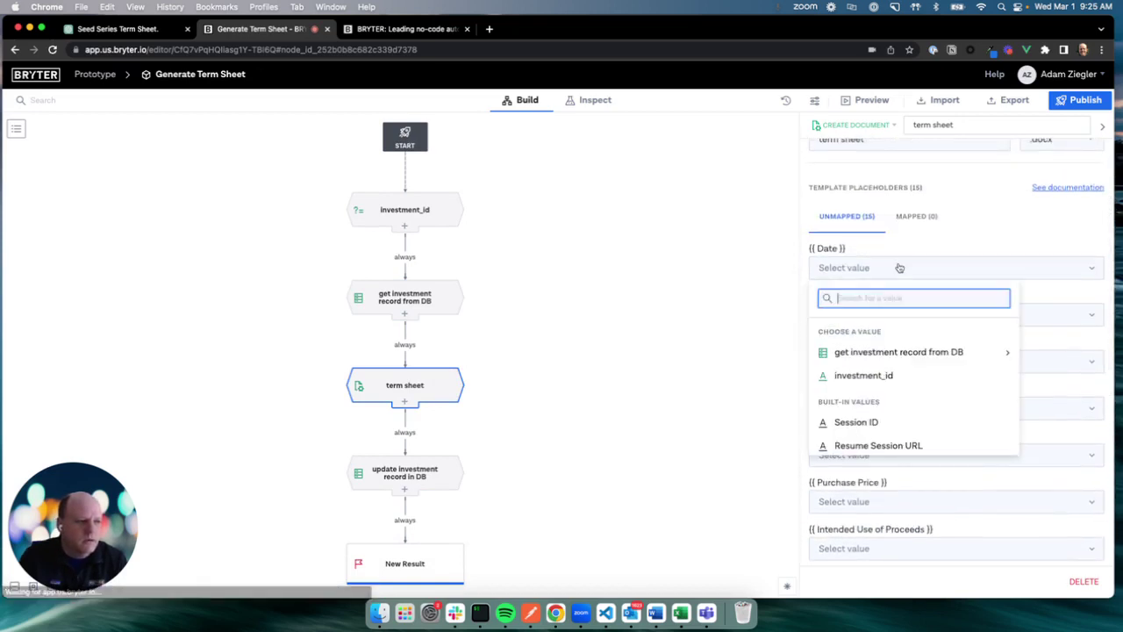
{"action": "left_click", "coordinate": [904, 352]}
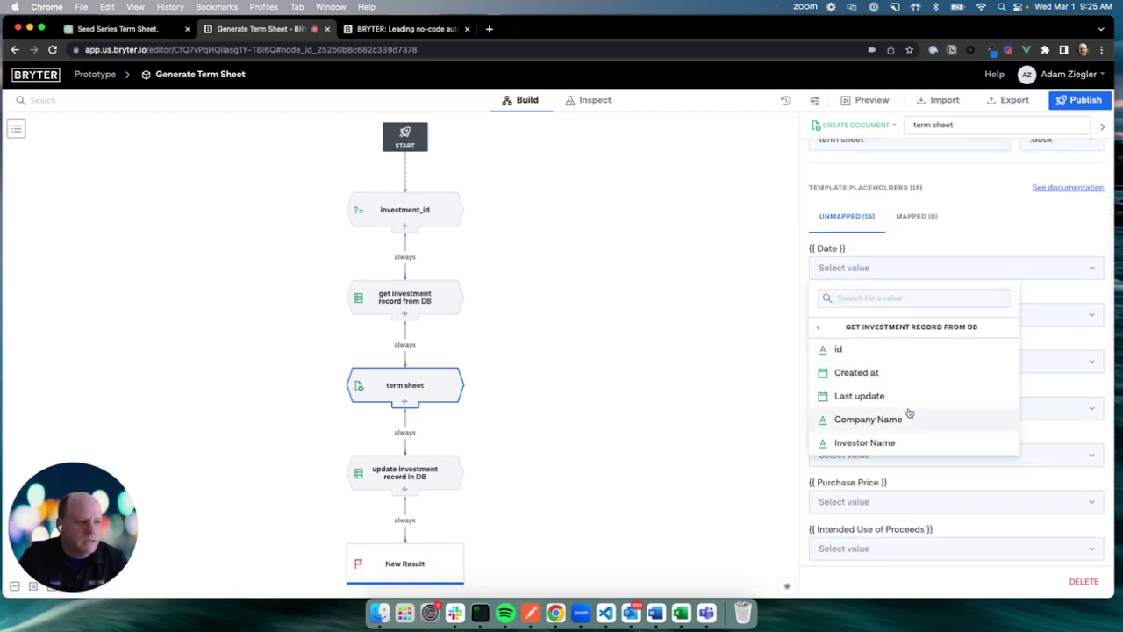
{"action": "scroll", "coordinate": [837, 413], "scroll_direction": "down", "scroll_amount": 5}
{"action": "scroll", "coordinate": [837, 421], "scroll_direction": "up", "scroll_amount": 2}
{"action": "key", "text": "Escape"}
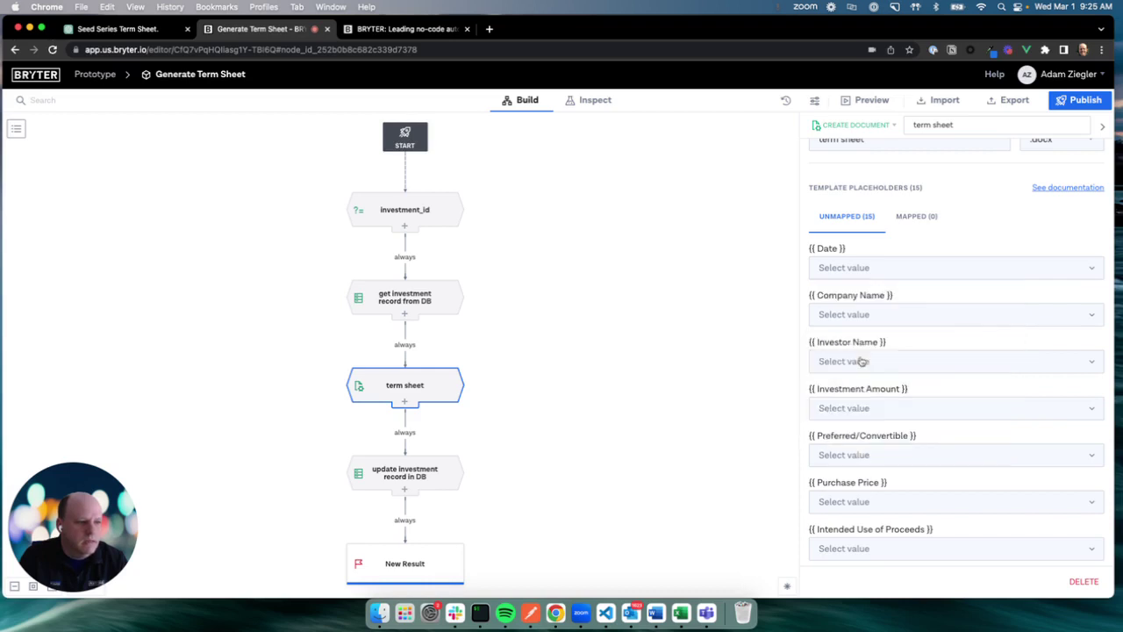
Map the Company Name and Investor Name placeholders to the matching fields of the retrieved investment record.
{"action": "left_click", "coordinate": [868, 270]}
{"action": "left_click", "coordinate": [903, 352]}
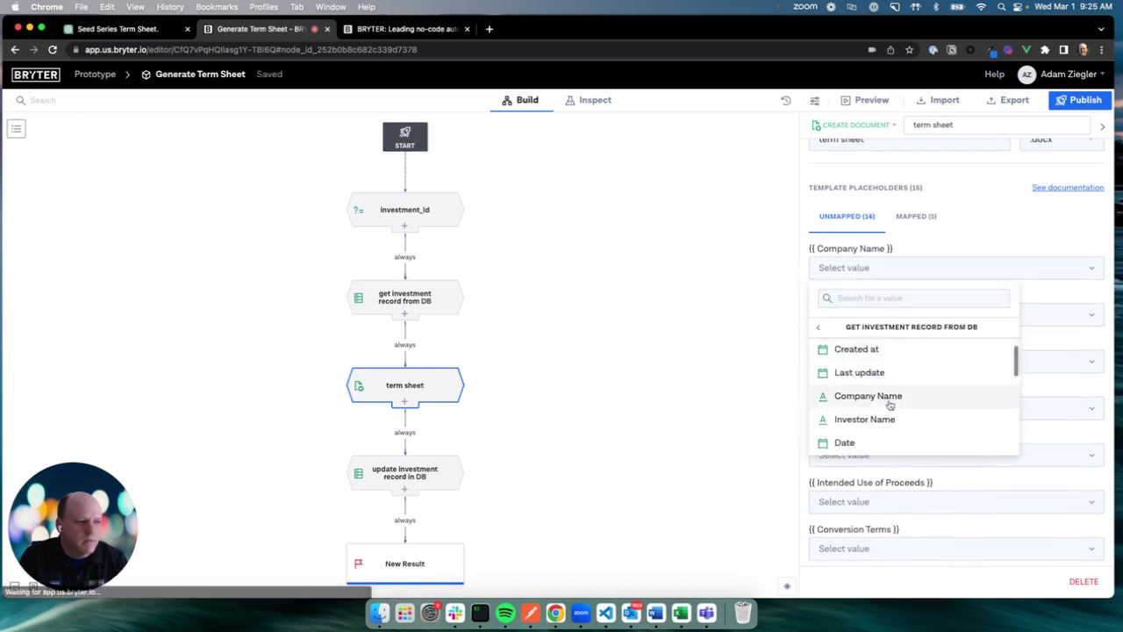
{"action": "scroll", "coordinate": [887, 406], "scroll_direction": "down", "scroll_amount": 2}
{"action": "scroll", "coordinate": [887, 406], "scroll_direction": "up", "scroll_amount": 1}
{"action": "left_click", "coordinate": [887, 375]}
{"action": "left_click", "coordinate": [841, 267]}
{"action": "type", "text": "invest"}
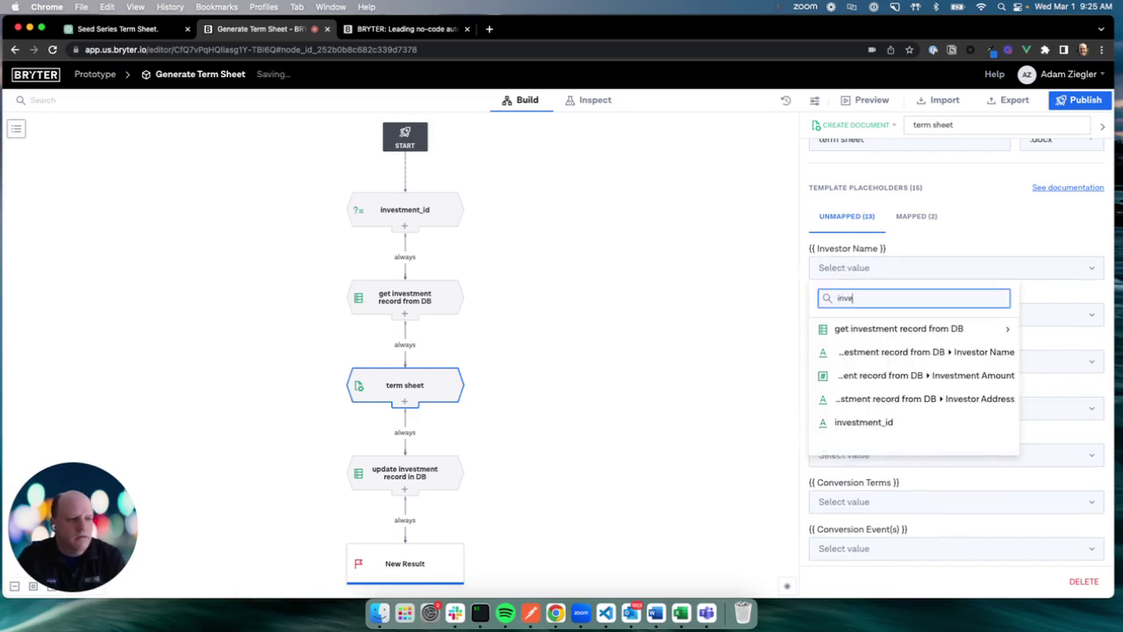
{"action": "left_click", "coordinate": [911, 349]}
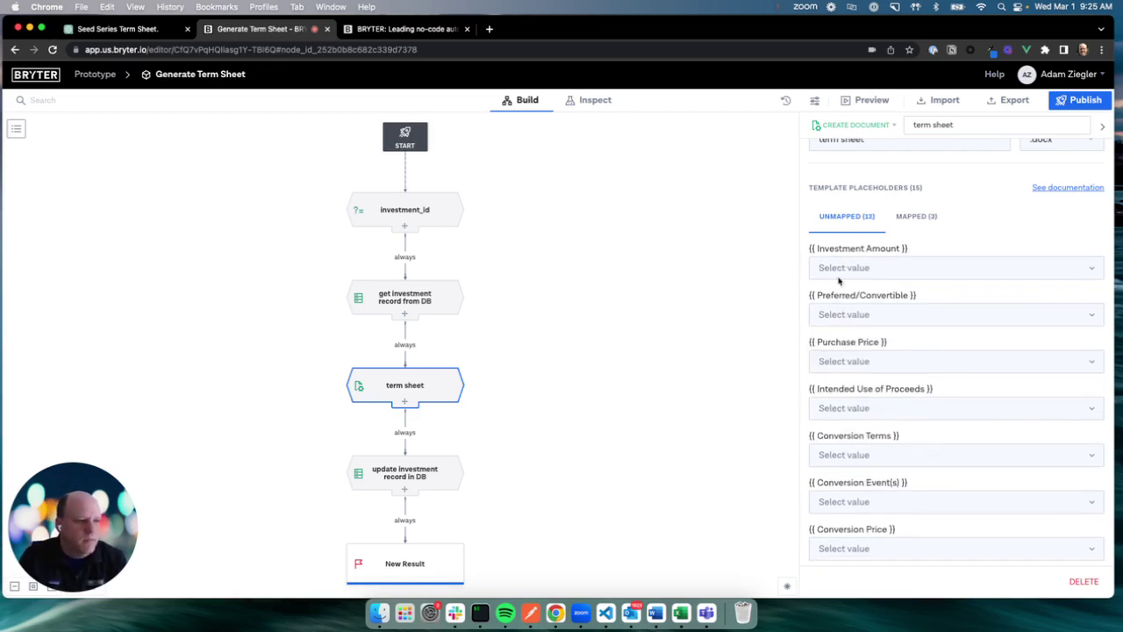
Map the Investment Amount and Preferred/Convertible placeholders to the matching fields of the retrieved investment record.
{"action": "left_click", "coordinate": [843, 268]}
{"action": "type", "text": "am"}
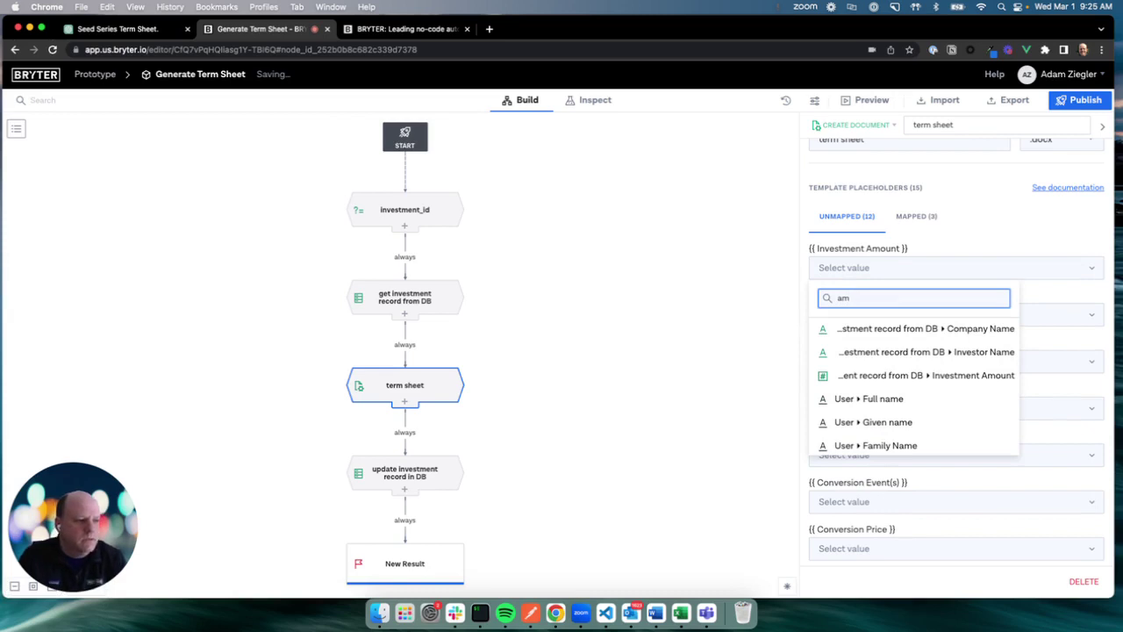
{"action": "left_click", "coordinate": [864, 375]}
{"action": "left_click", "coordinate": [836, 268]}
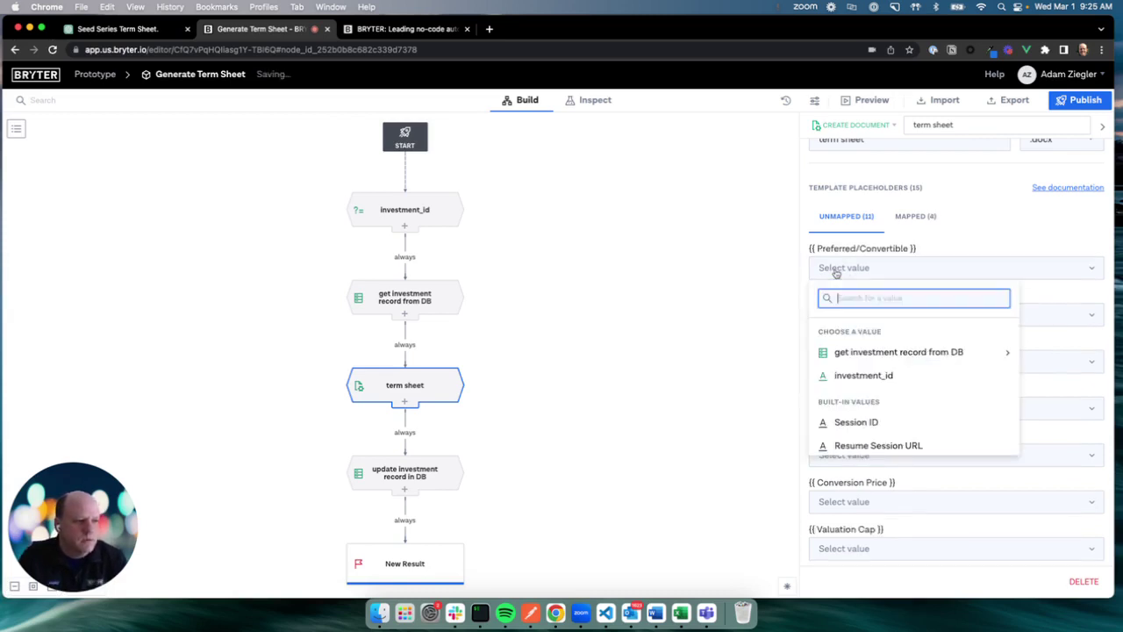
{"action": "type", "text": "pre"}
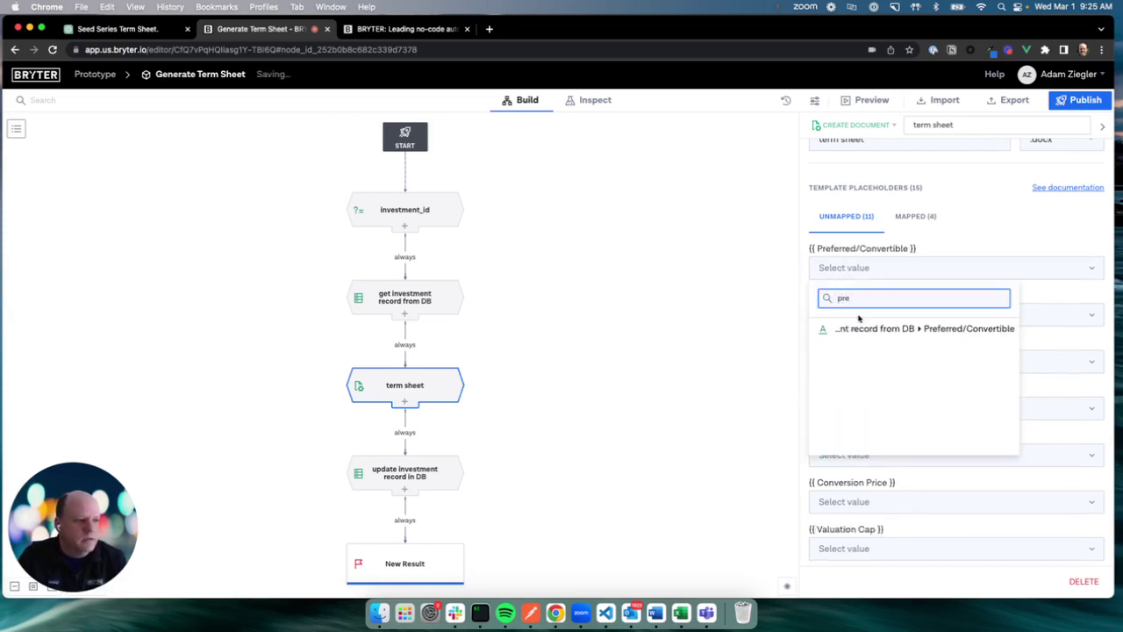
{"action": "left_click", "coordinate": [859, 328]}
Map the Purchase Price and Intended Use of Proceeds placeholders to the matching fields of the retrieved investment record.
{"action": "left_click", "coordinate": [836, 272]}
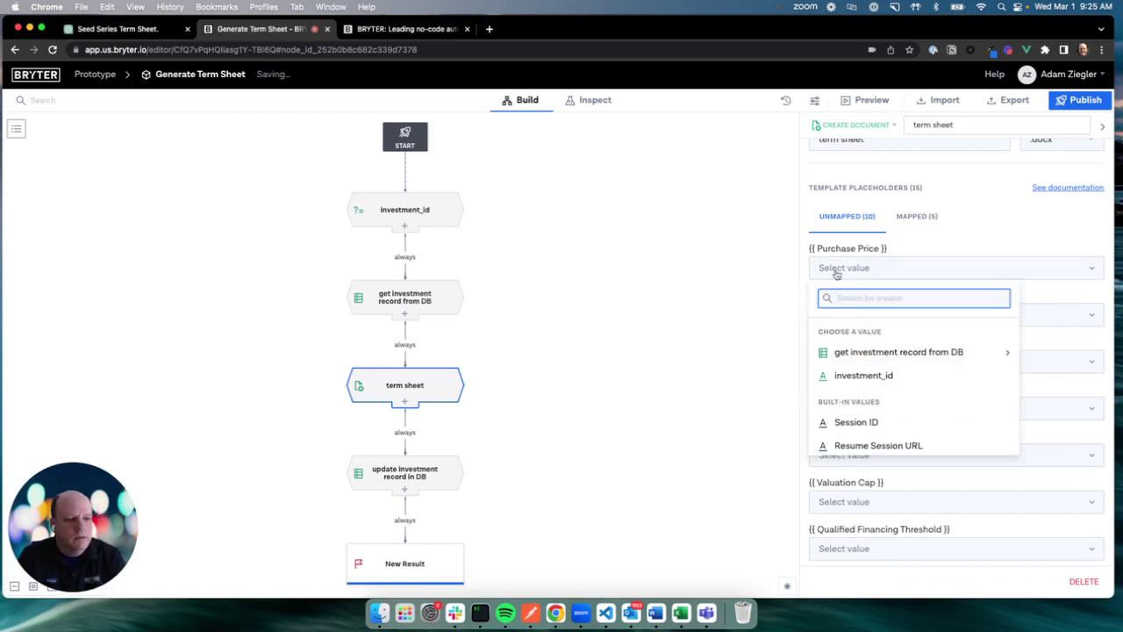
{"action": "type", "text": "pur"}
{"action": "left_click", "coordinate": [864, 326]}
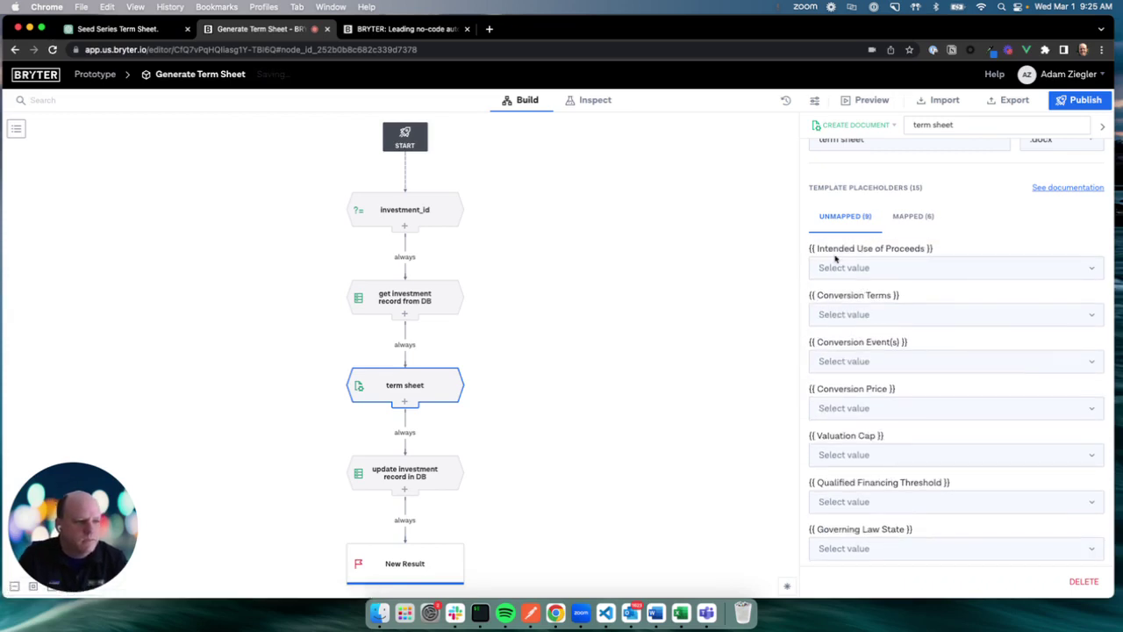
{"action": "left_click", "coordinate": [837, 267]}
{"action": "type", "text": "us"}
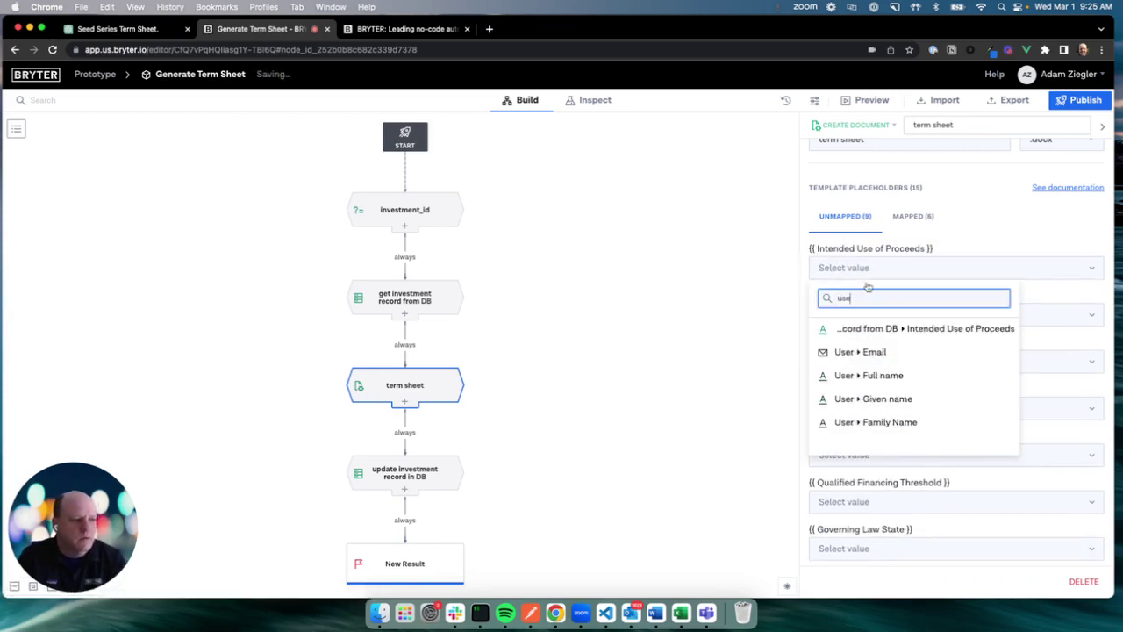
{"action": "type", "text": "e"}
{"action": "left_click", "coordinate": [890, 326]}
Map the Conversion Terms and Conversion Event(s) placeholders to the matching fields of the retrieved investment record.
{"action": "left_click", "coordinate": [828, 273]}
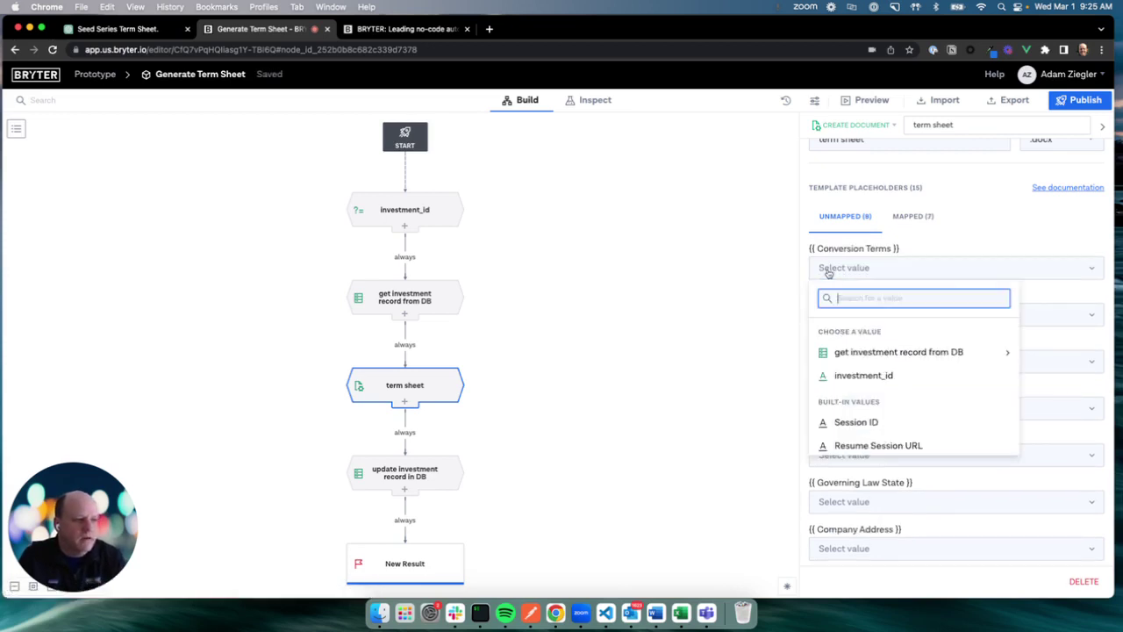
{"action": "type", "text": "con"}
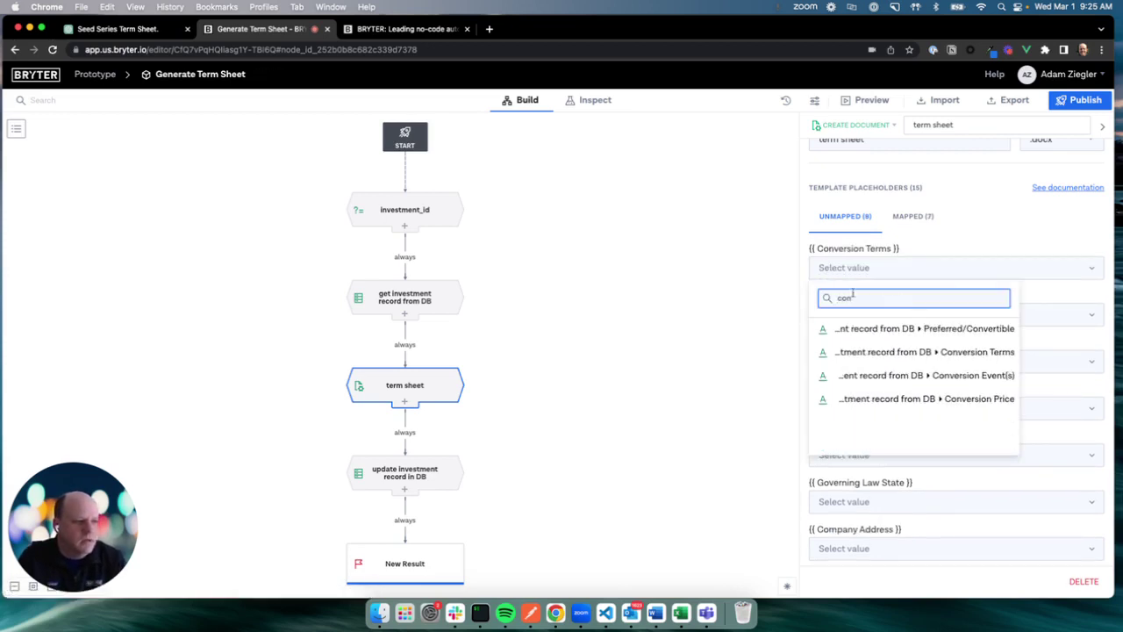
{"action": "left_click", "coordinate": [880, 351]}
{"action": "left_click", "coordinate": [825, 269]}
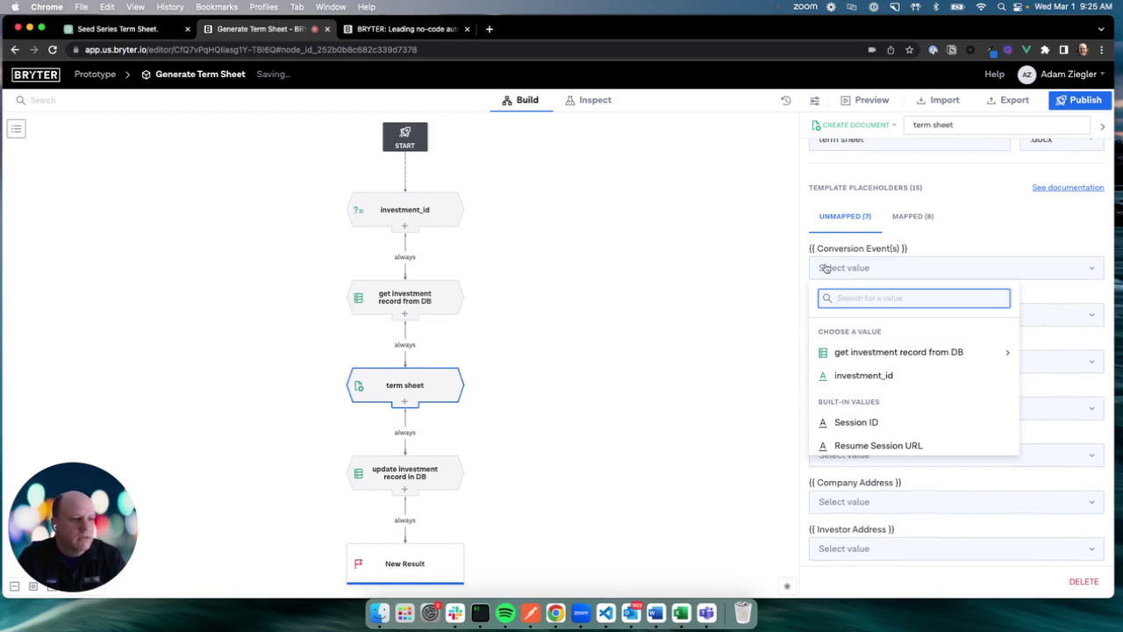
{"action": "type", "text": "ev"}
{"action": "left_click", "coordinate": [890, 328]}
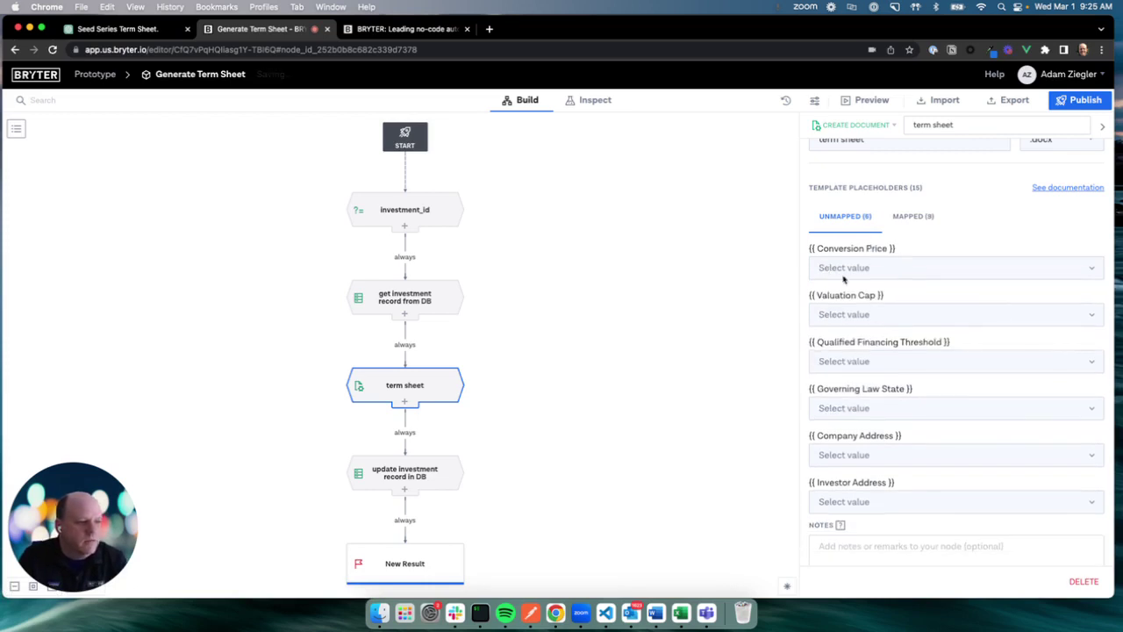
Map the Conversion Price and Valuation Cap placeholders to the matching fields of the retrieved investment record.
{"action": "left_click", "coordinate": [827, 266]}
{"action": "type", "text": "pr"}
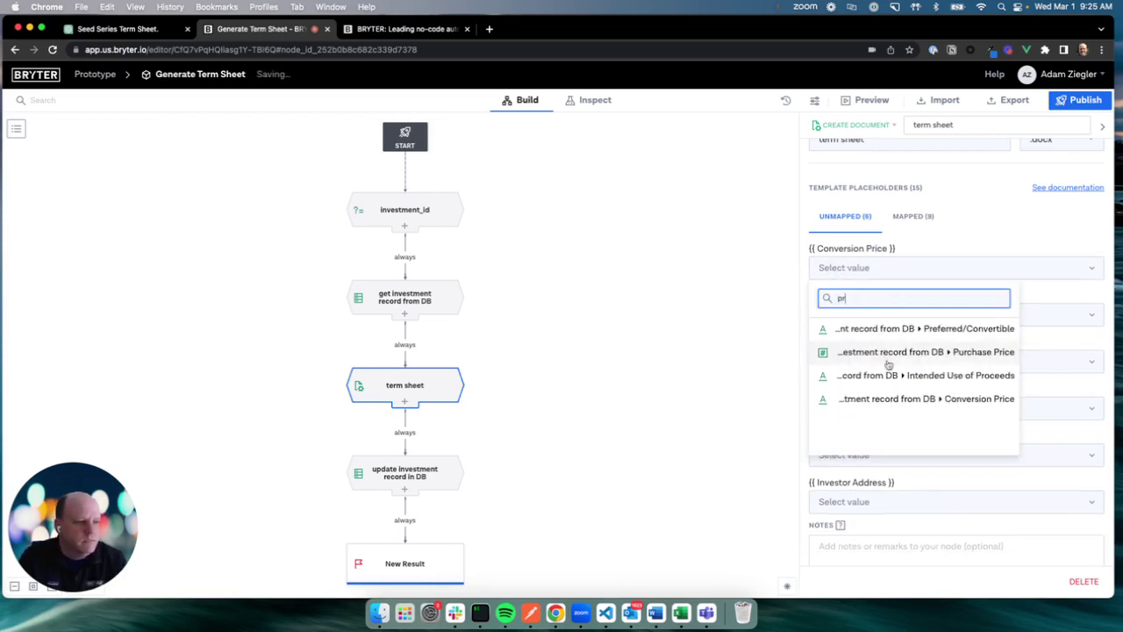
{"action": "left_click", "coordinate": [887, 398]}
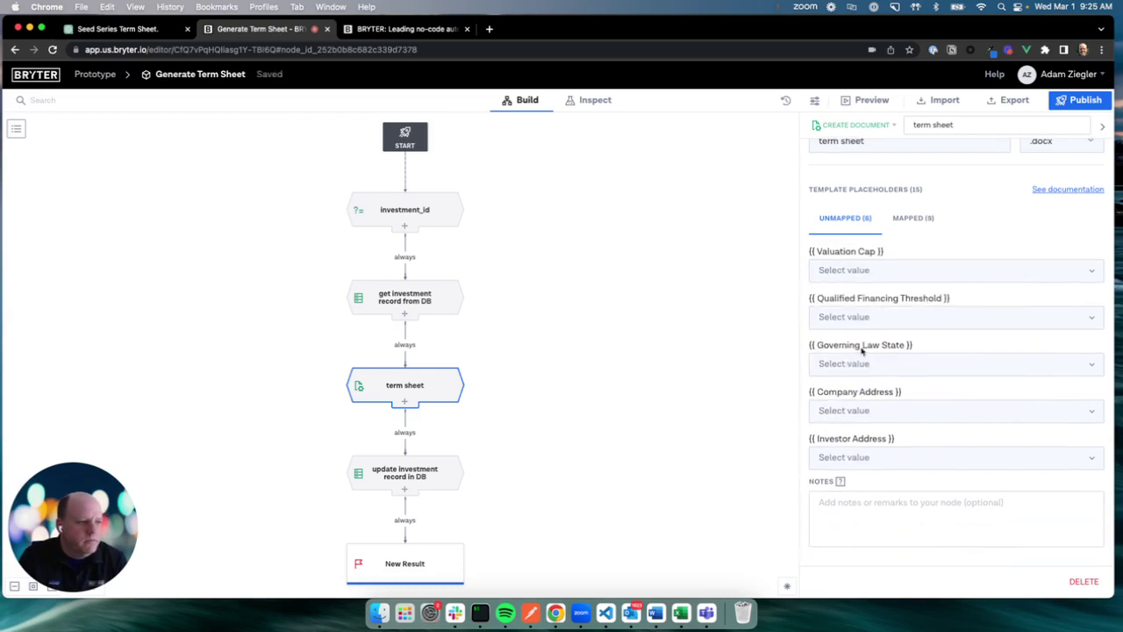
{"action": "left_click", "coordinate": [833, 277]}
{"action": "type", "text": "cap"}
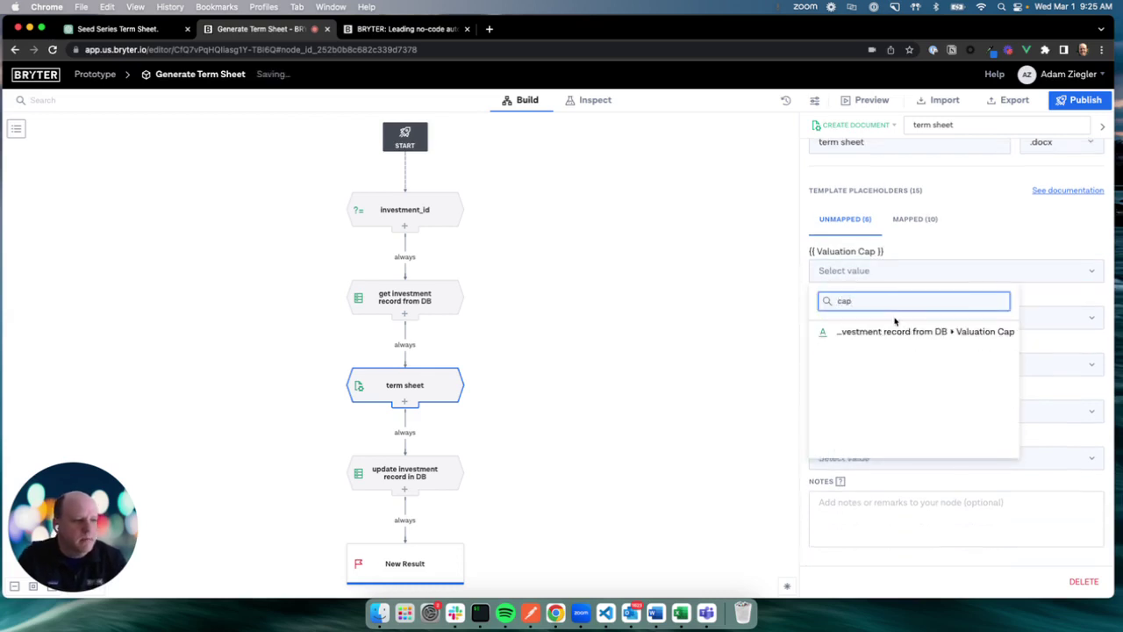
{"action": "left_click", "coordinate": [897, 331]}
Map the Qualified Financing Threshold and Governing Law State placeholders to the matching fields of the retrieved investment record.
{"action": "left_click", "coordinate": [860, 318]}
{"action": "type", "text": "q"}
{"action": "left_click", "coordinate": [880, 378]}
{"action": "left_click", "coordinate": [852, 364]}
{"action": "type", "text": "gov"}
{"action": "left_click", "coordinate": [889, 426]}
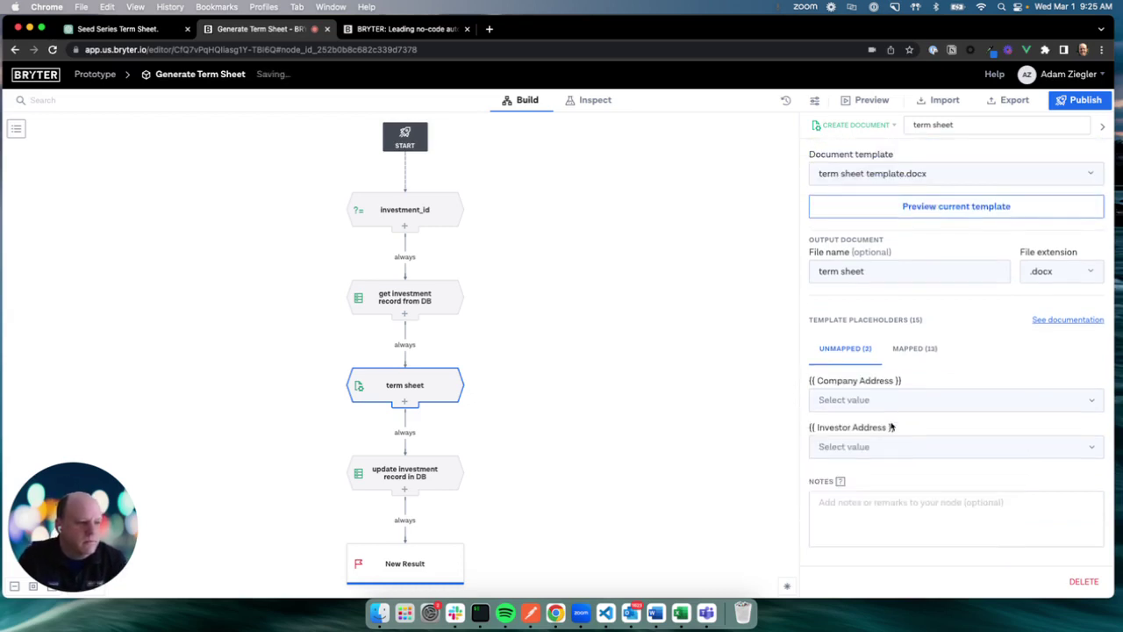
Map the Company Address and Investor Address placeholders to the matching fields of the retrieved investment record.
{"action": "left_click", "coordinate": [864, 400]}
{"action": "type", "text": "add"}
{"action": "left_click", "coordinate": [881, 461]}
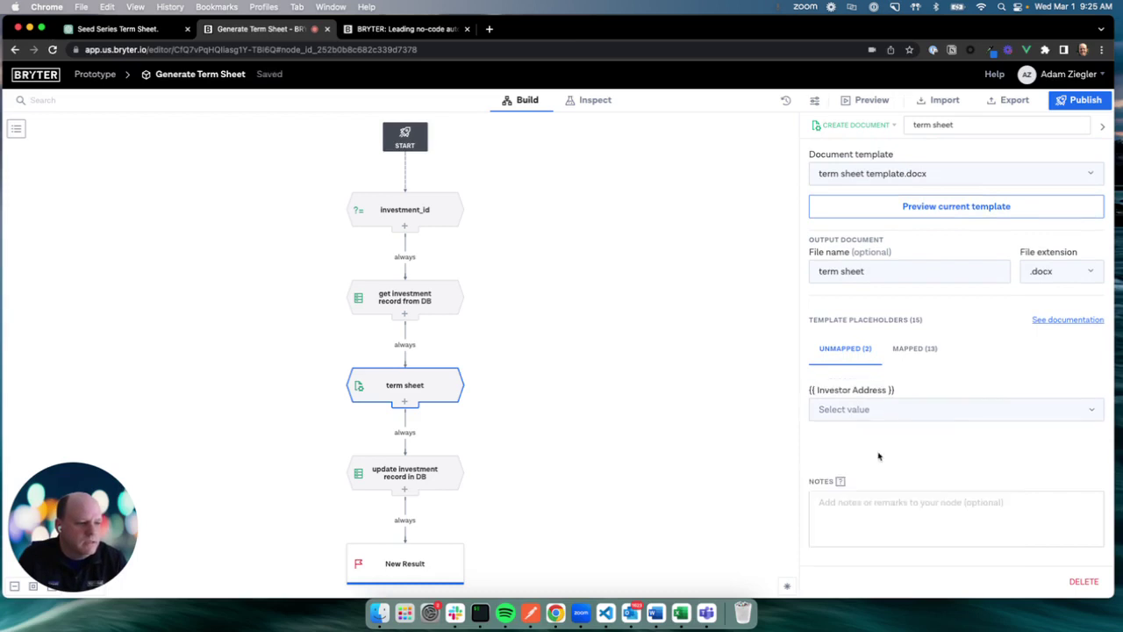
{"action": "left_click", "coordinate": [838, 409]}
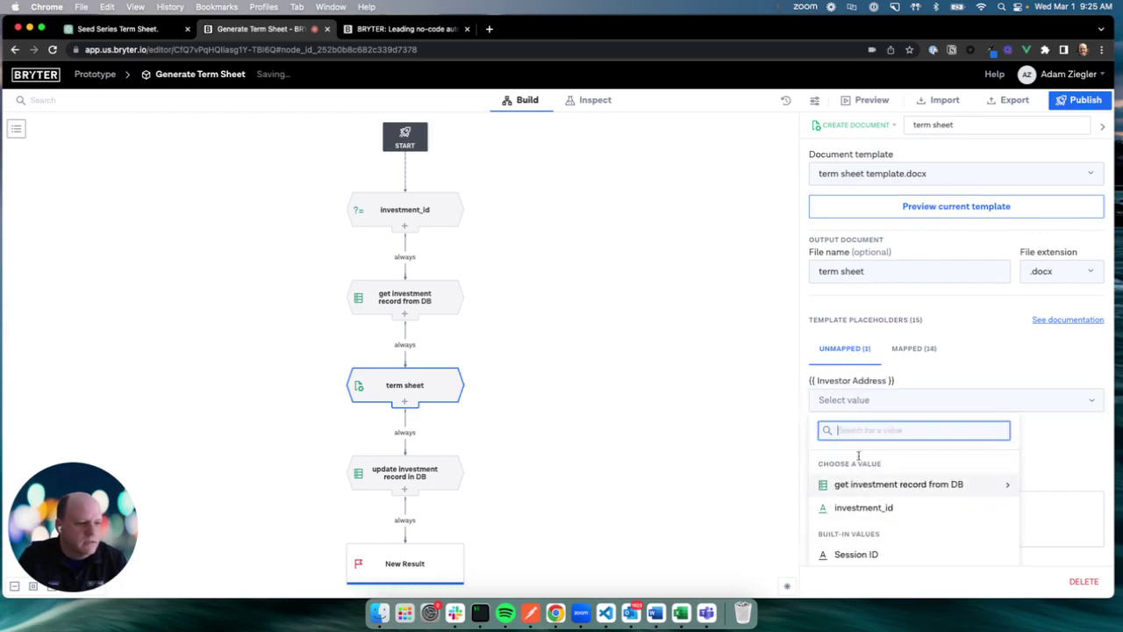
{"action": "type", "text": "add"}
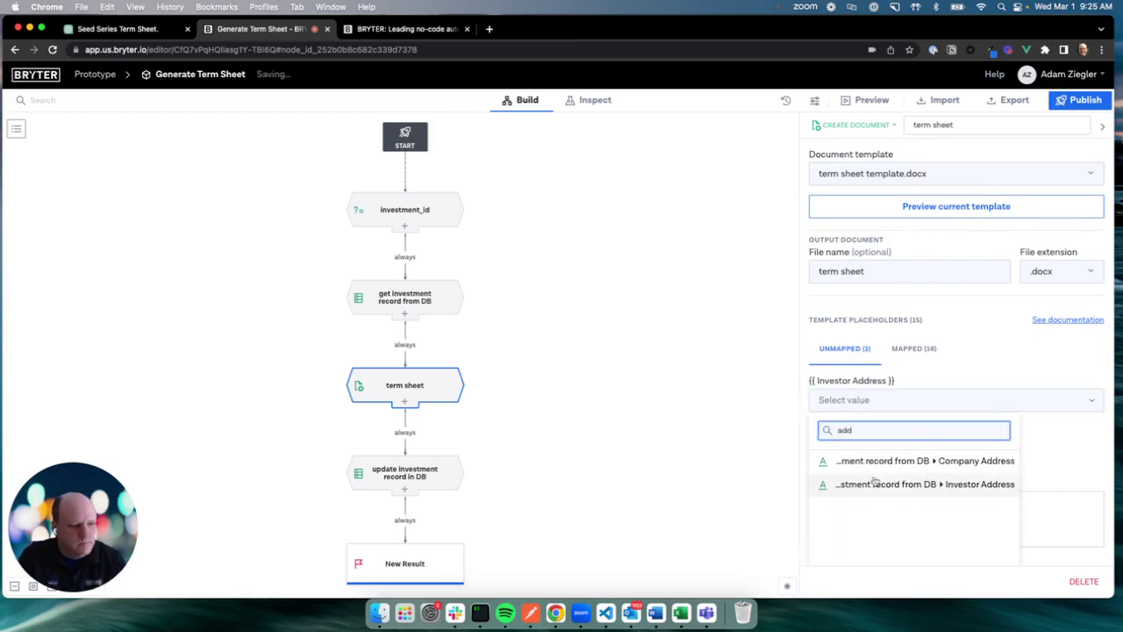
{"action": "left_click", "coordinate": [882, 489]}
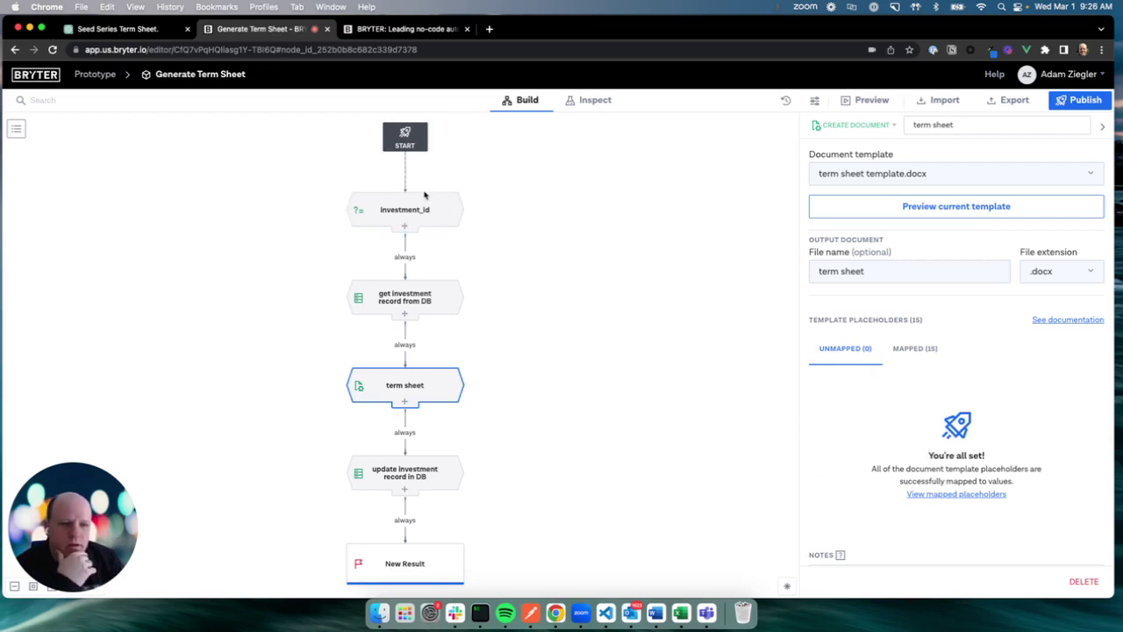
Publish the Generate Term Sheet module to Test with English as default language and the other default settings.
{"action": "scroll", "coordinate": [438, 395], "scroll_direction": "down", "scroll_amount": 2}
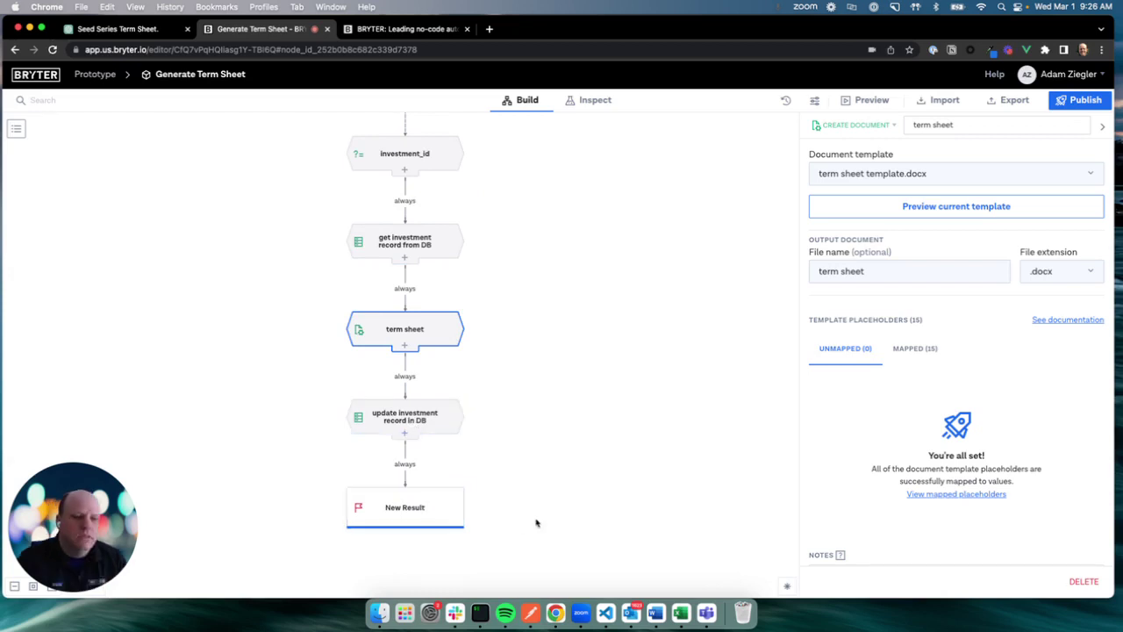
{"action": "scroll", "coordinate": [535, 522], "scroll_direction": "up", "scroll_amount": 2}
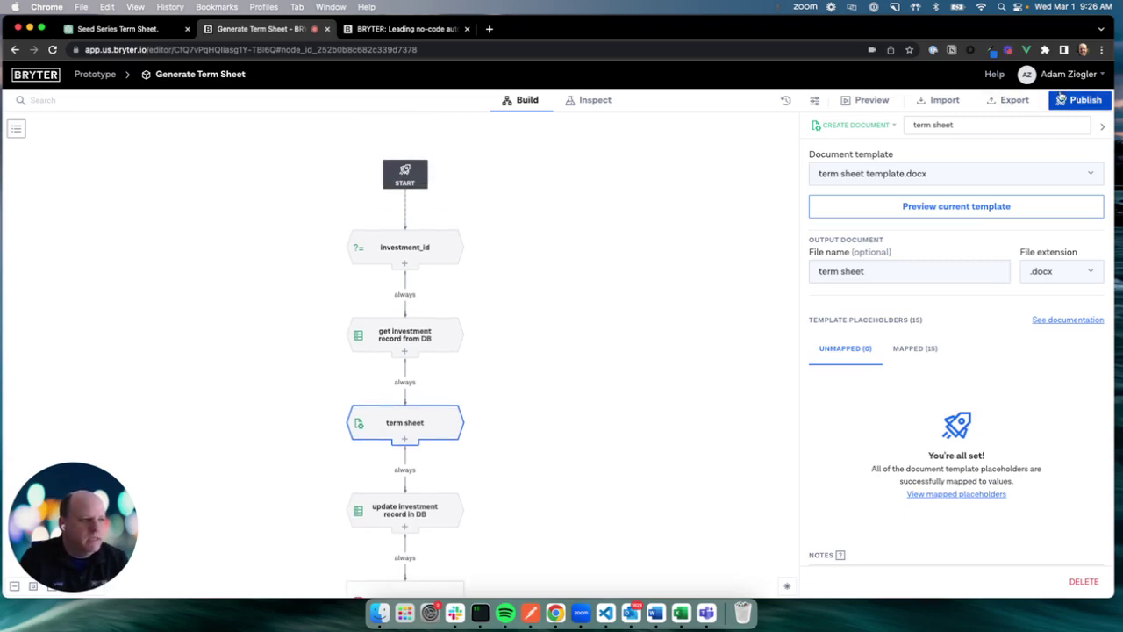
{"action": "left_click", "coordinate": [1085, 99]}
{"action": "left_click", "coordinate": [962, 256]}
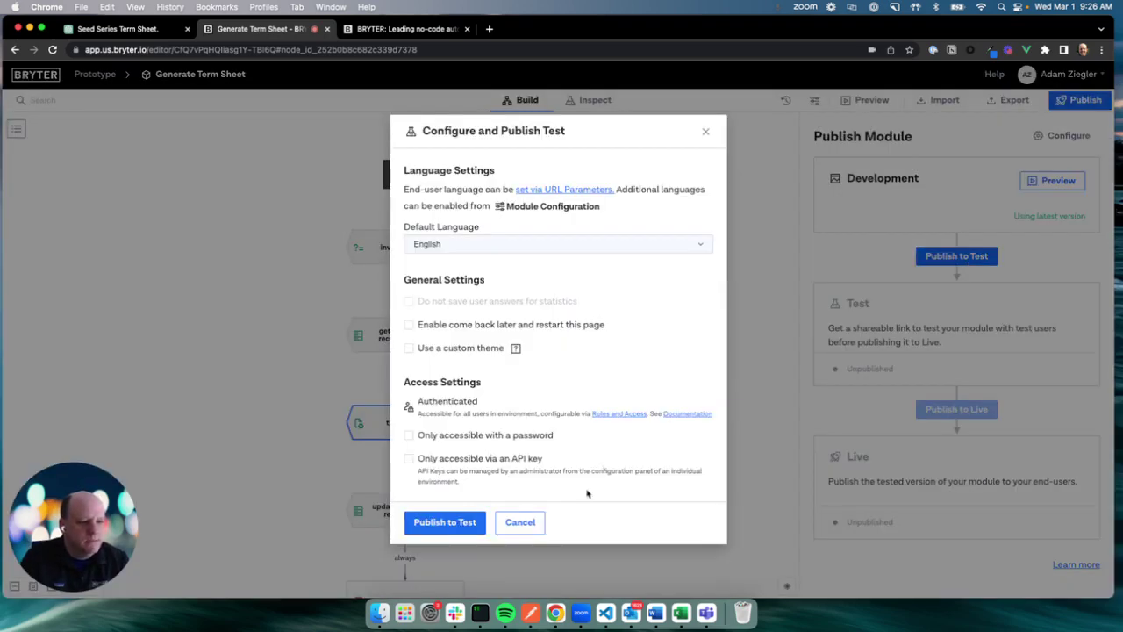
{"action": "left_click", "coordinate": [466, 524]}
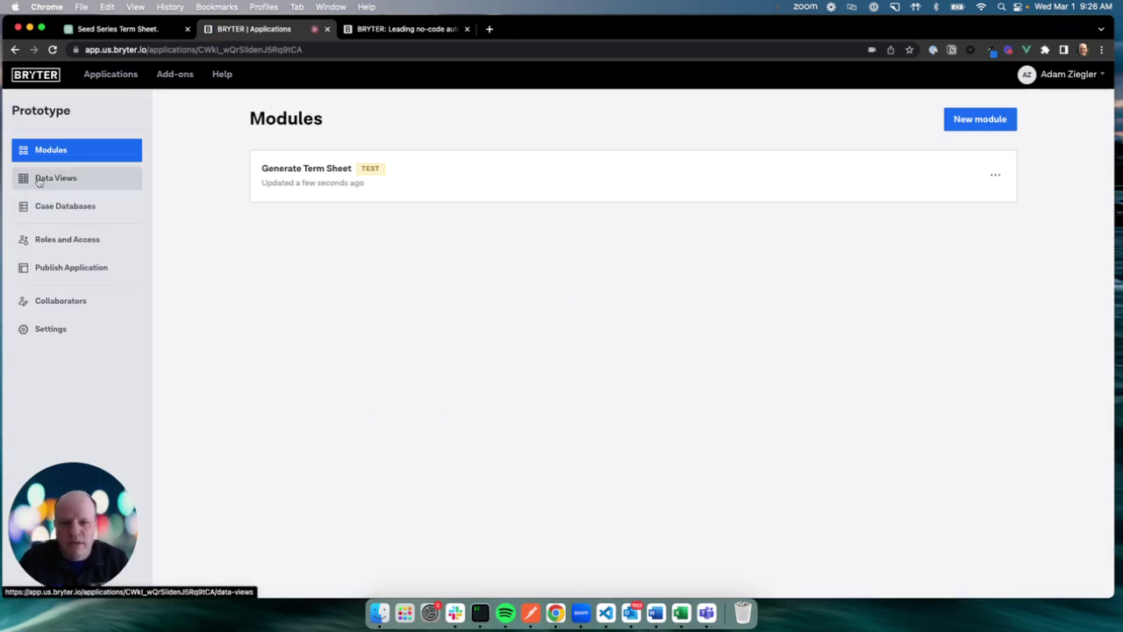
Create a new data view in the Prototype application with Investments as its case database.
{"action": "left_click", "coordinate": [39, 179]}
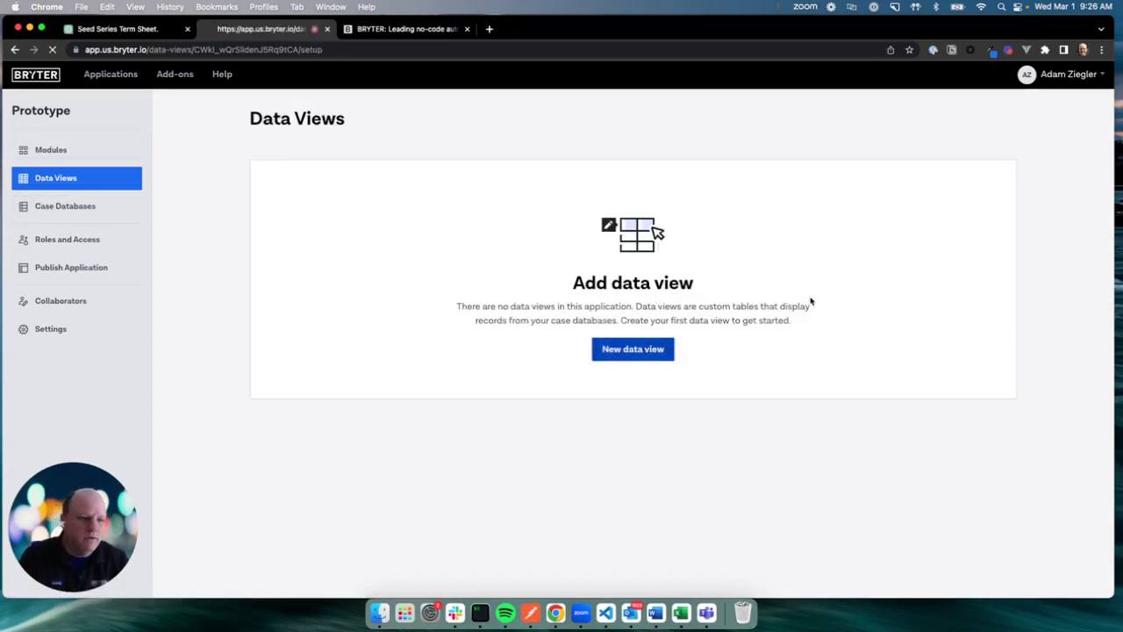
{"action": "left_click", "coordinate": [647, 351]}
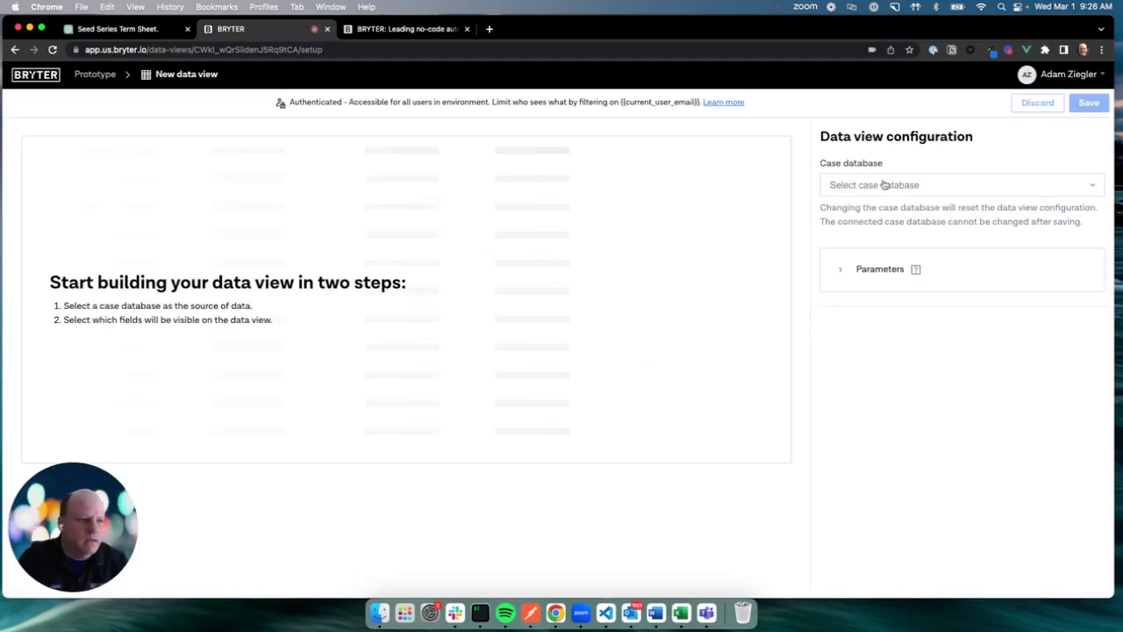
{"action": "left_click", "coordinate": [885, 185]}
{"action": "left_click", "coordinate": [868, 192]}
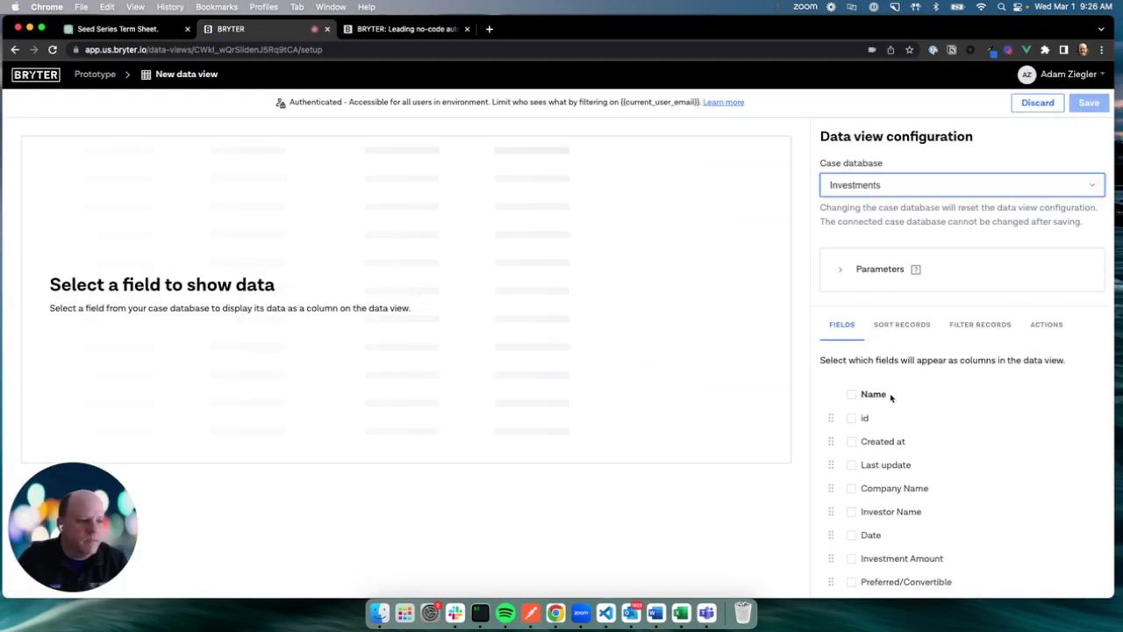
Include all fields as columns in the data view except id, Created at and Last update.
{"action": "left_click", "coordinate": [851, 395]}
{"action": "scroll", "coordinate": [952, 454], "scroll_direction": "down", "scroll_amount": 3}
{"action": "scroll", "coordinate": [953, 453], "scroll_direction": "up", "scroll_amount": 2}
{"action": "left_click", "coordinate": [851, 367]}
{"action": "left_click", "coordinate": [851, 390]}
{"action": "left_click", "coordinate": [851, 413]}
Reorder the data view's fields so that Term Sheet comes directly after Investor Name.
{"action": "scroll", "coordinate": [968, 498], "scroll_direction": "down", "scroll_amount": 1}
{"action": "scroll", "coordinate": [968, 497], "scroll_direction": "down", "scroll_amount": 5}
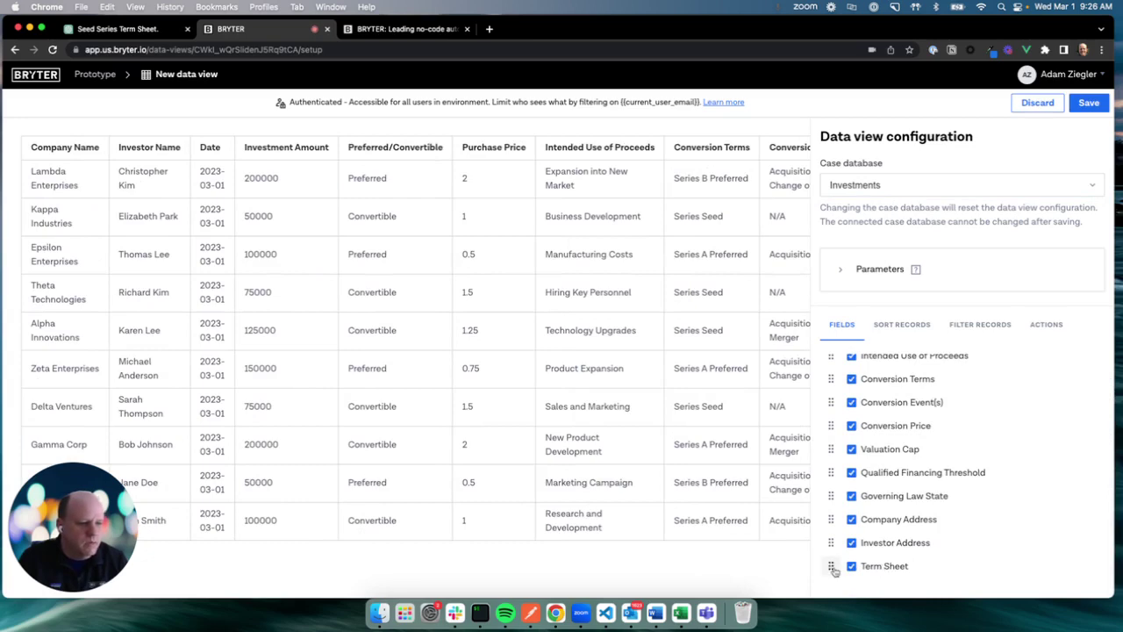
{"action": "left_click_drag", "start_coordinate": [830, 566], "coordinate": [833, 385]}
{"action": "scroll", "coordinate": [835, 482], "scroll_direction": "up", "scroll_amount": 3}
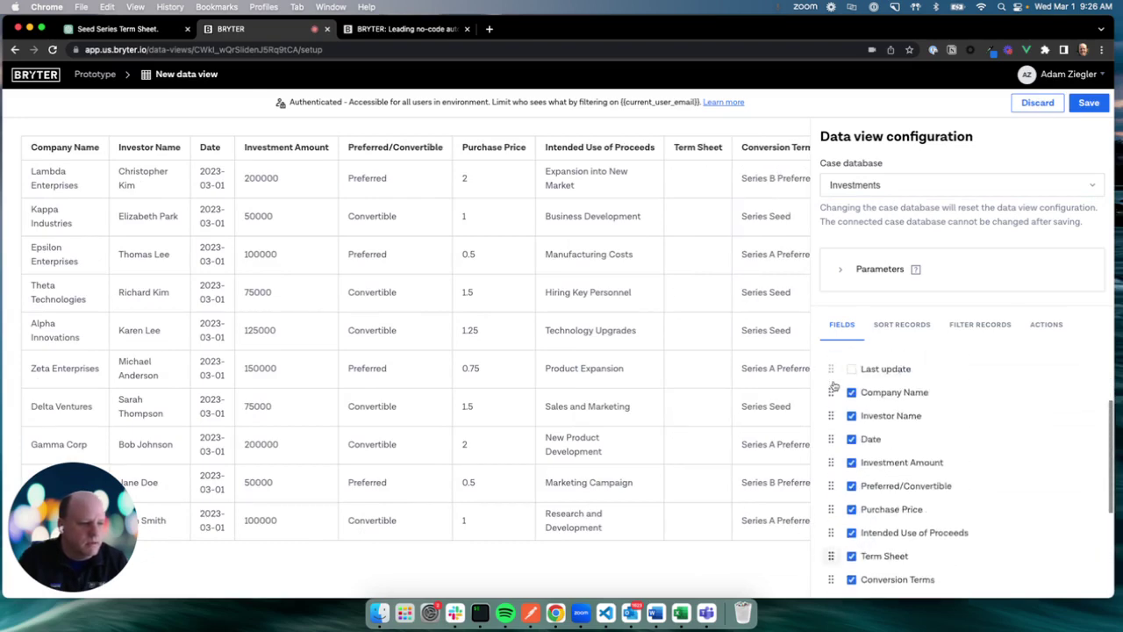
{"action": "left_click_drag", "start_coordinate": [833, 586], "coordinate": [830, 469]}
Hide the Preferred/Convertible, Intended Use of Proceeds, Conversion Terms, Conversion Event(s) and Conversion Price columns from the data view.
{"action": "scroll", "coordinate": [875, 502], "scroll_direction": "down", "scroll_amount": 2}
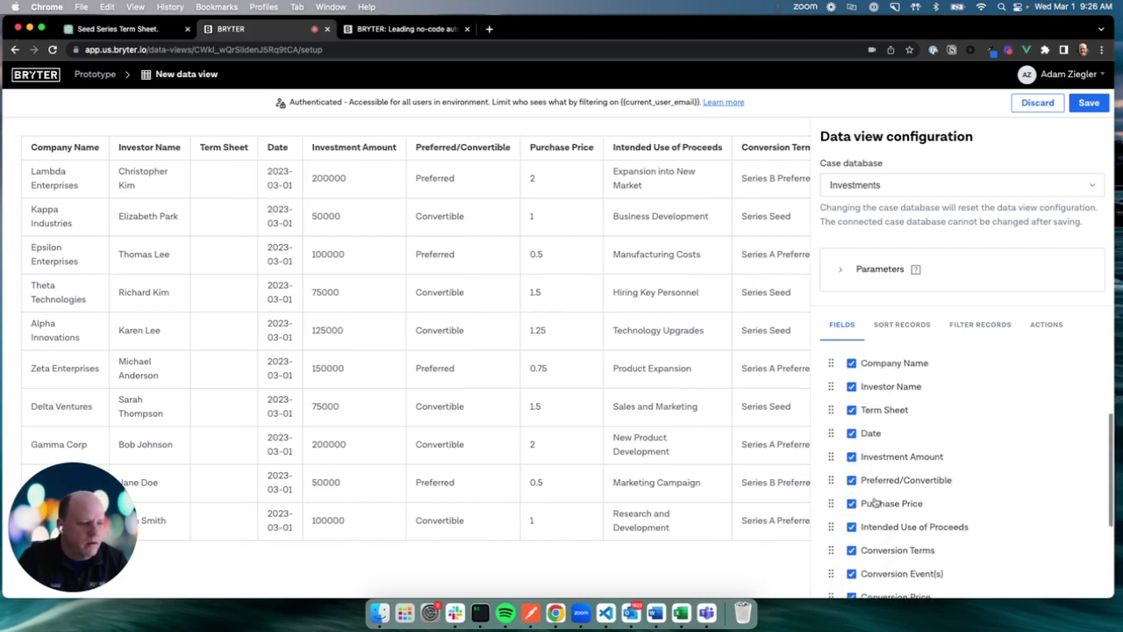
{"action": "scroll", "coordinate": [855, 491], "scroll_direction": "down", "scroll_amount": 3}
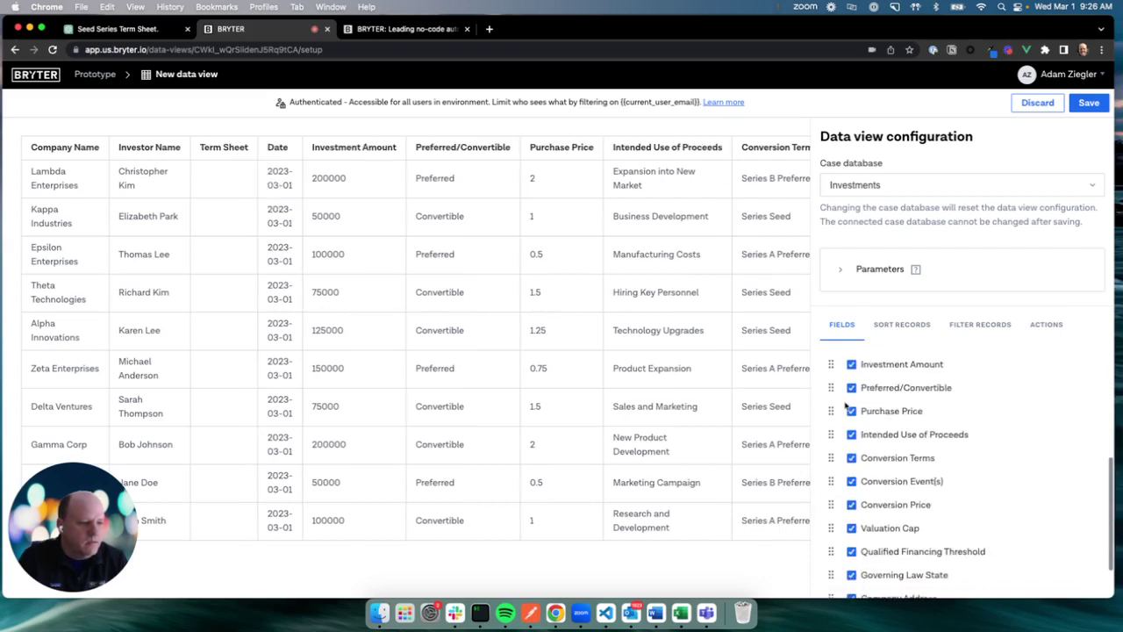
{"action": "left_click", "coordinate": [851, 387]}
{"action": "left_click", "coordinate": [851, 435]}
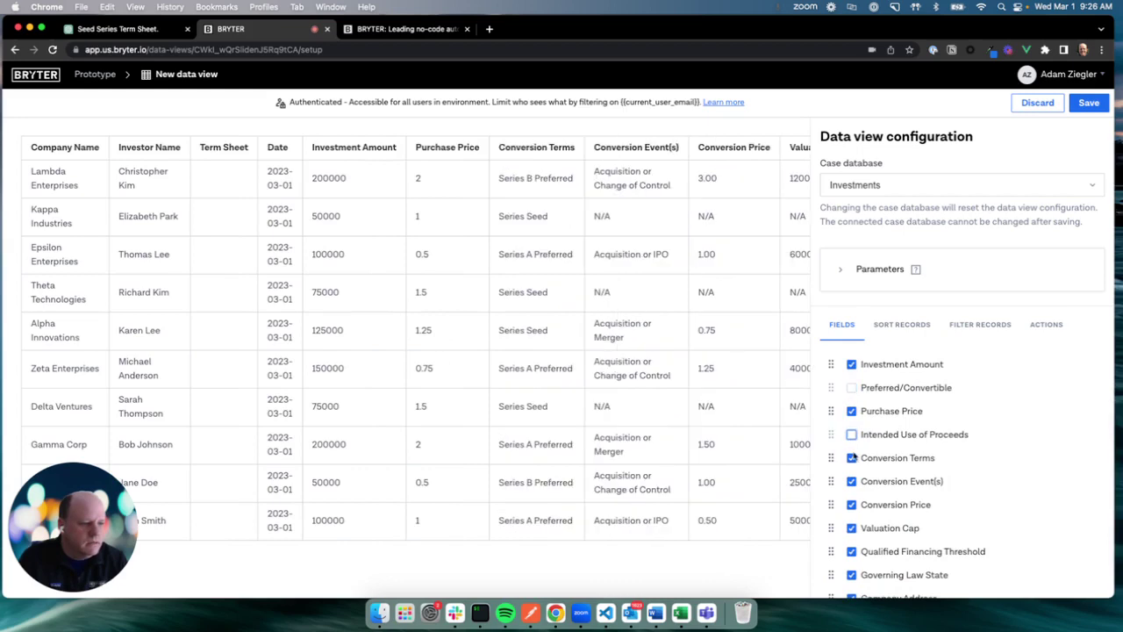
{"action": "left_click", "coordinate": [851, 457]}
{"action": "left_click", "coordinate": [851, 481]}
{"action": "left_click", "coordinate": [851, 504]}
Hide the Qualified Financing Threshold, Company Address and Investor Address columns and save the data view.
{"action": "scroll", "coordinate": [891, 544], "scroll_direction": "down", "scroll_amount": 2}
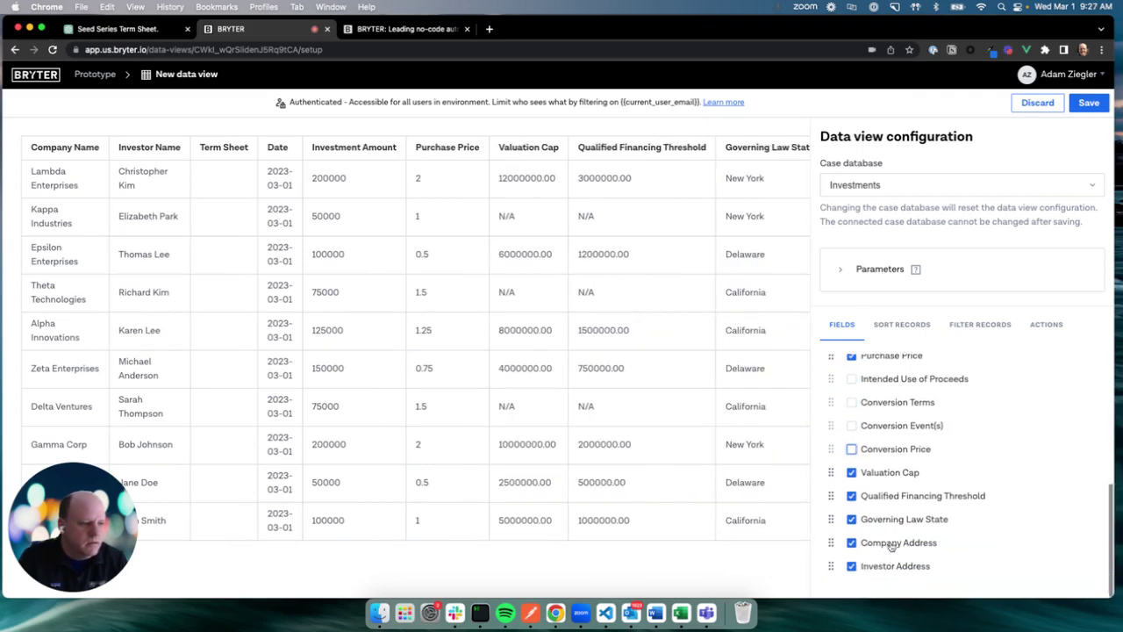
{"action": "left_click", "coordinate": [851, 497]}
{"action": "left_click", "coordinate": [851, 542]}
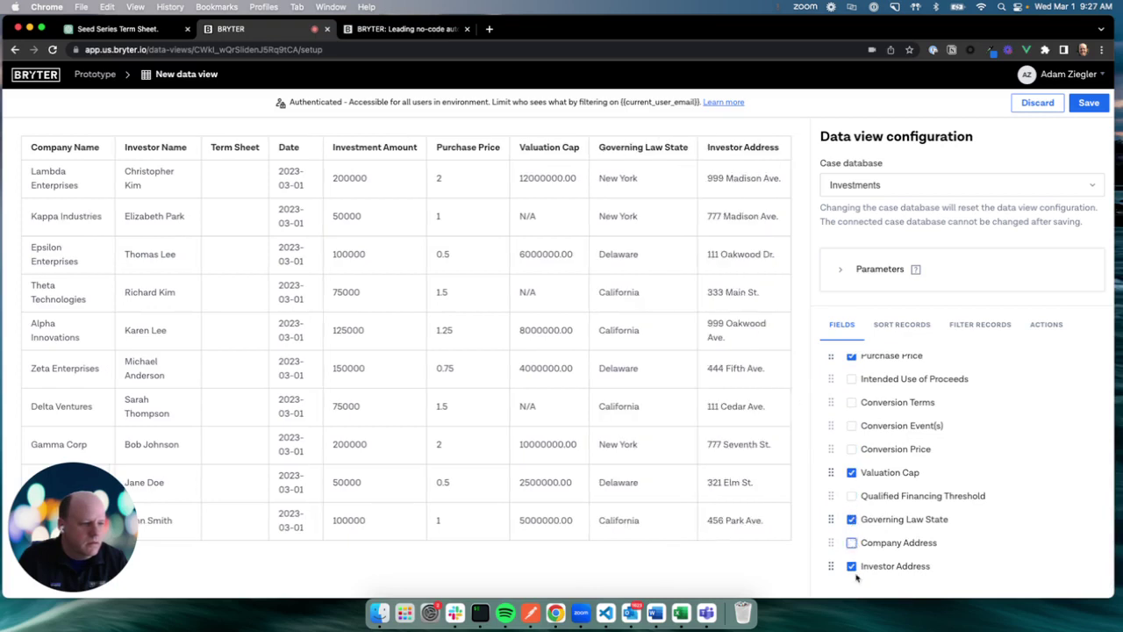
{"action": "left_click", "coordinate": [850, 566]}
{"action": "scroll", "coordinate": [954, 508], "scroll_direction": "up", "scroll_amount": 6}
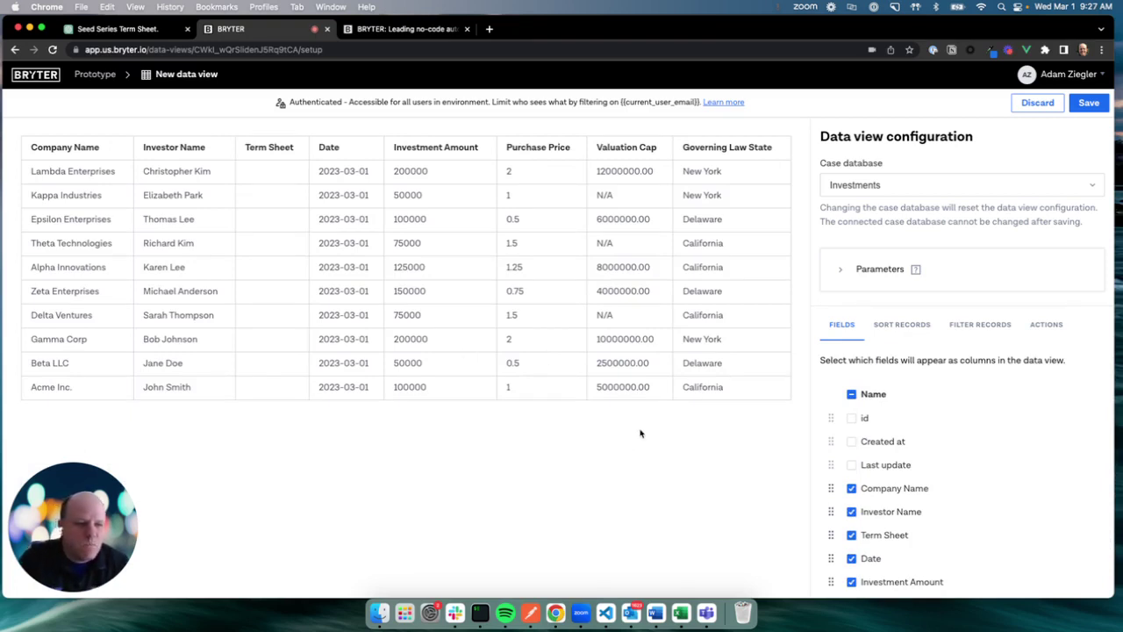
{"action": "left_click", "coordinate": [1088, 103]}
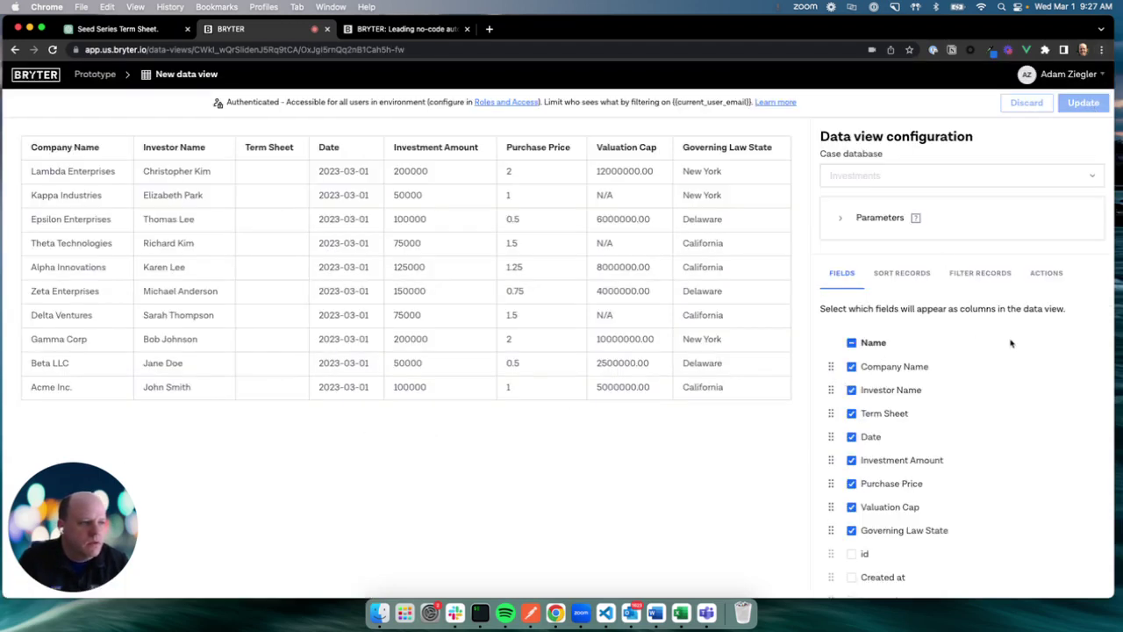
Add a record action named Create Term Sheet to the data view, with the Generate Term Sheet test module as destination.
{"action": "left_click", "coordinate": [1052, 274]}
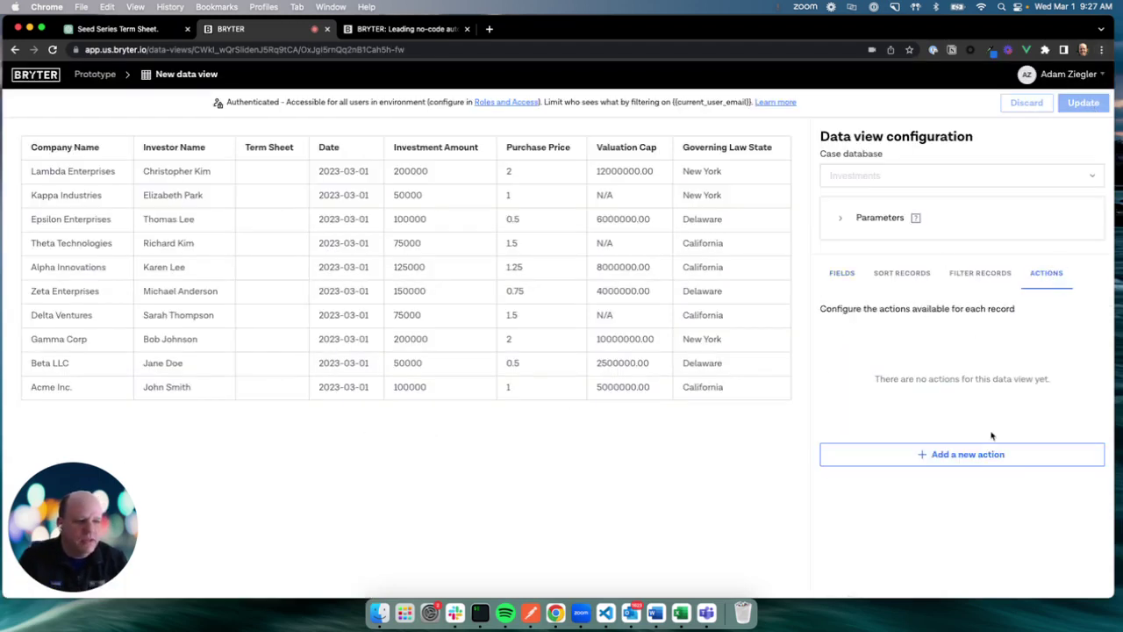
{"action": "left_click", "coordinate": [969, 458]}
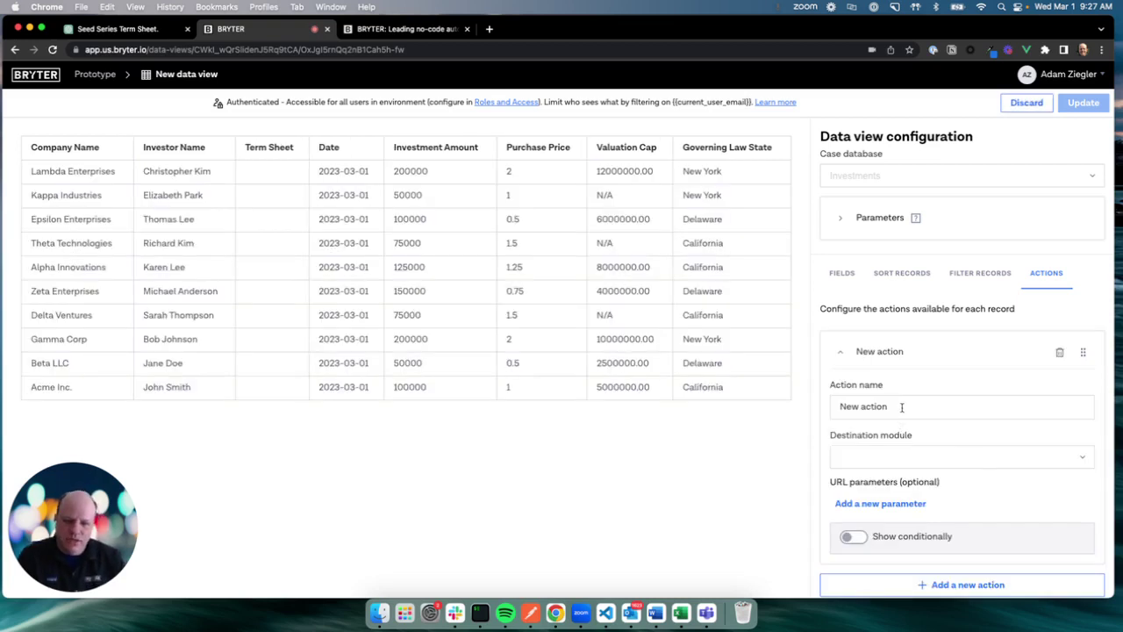
{"action": "left_click", "coordinate": [824, 411]}
{"action": "left_click", "coordinate": [840, 352]}
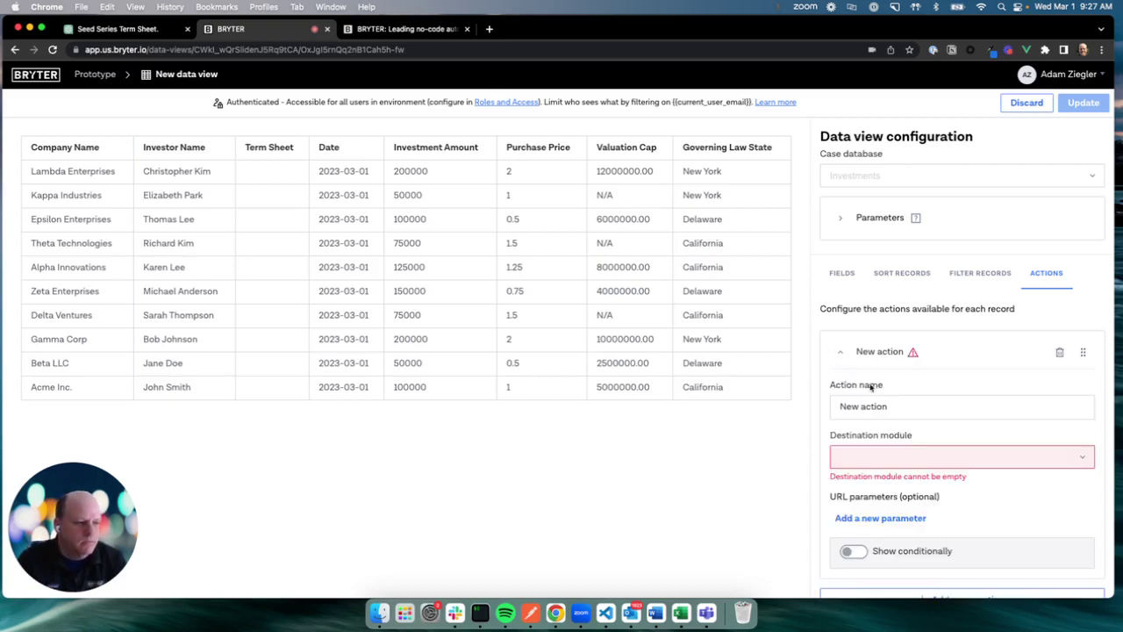
{"action": "left_click_drag", "start_coordinate": [888, 406], "coordinate": [837, 406]}
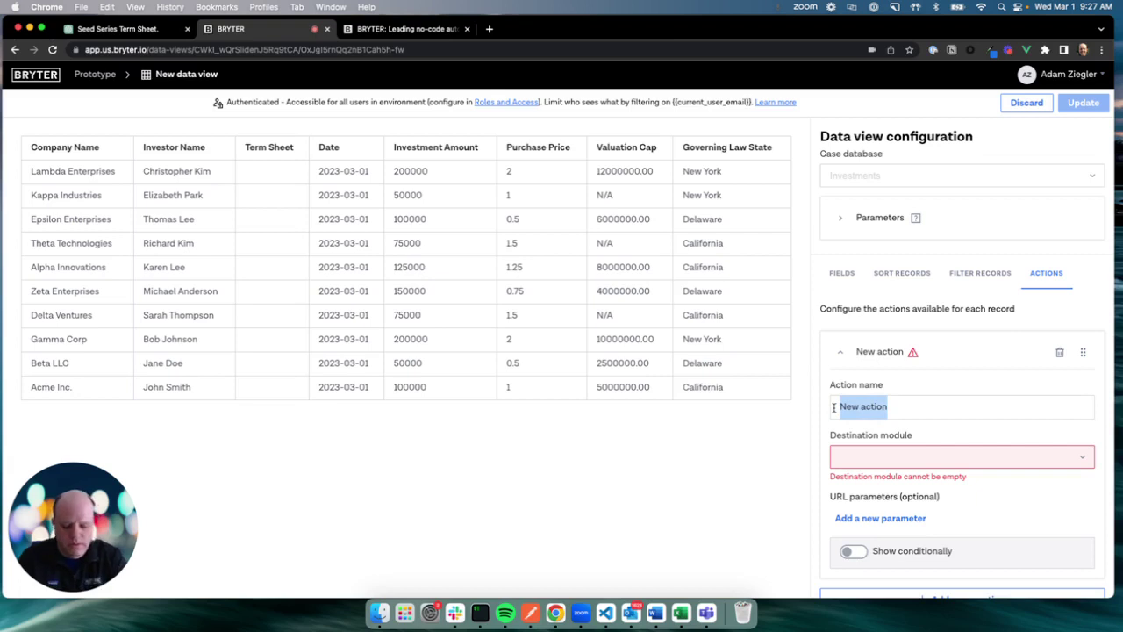
{"action": "type", "text": "Create Term Sheet"}
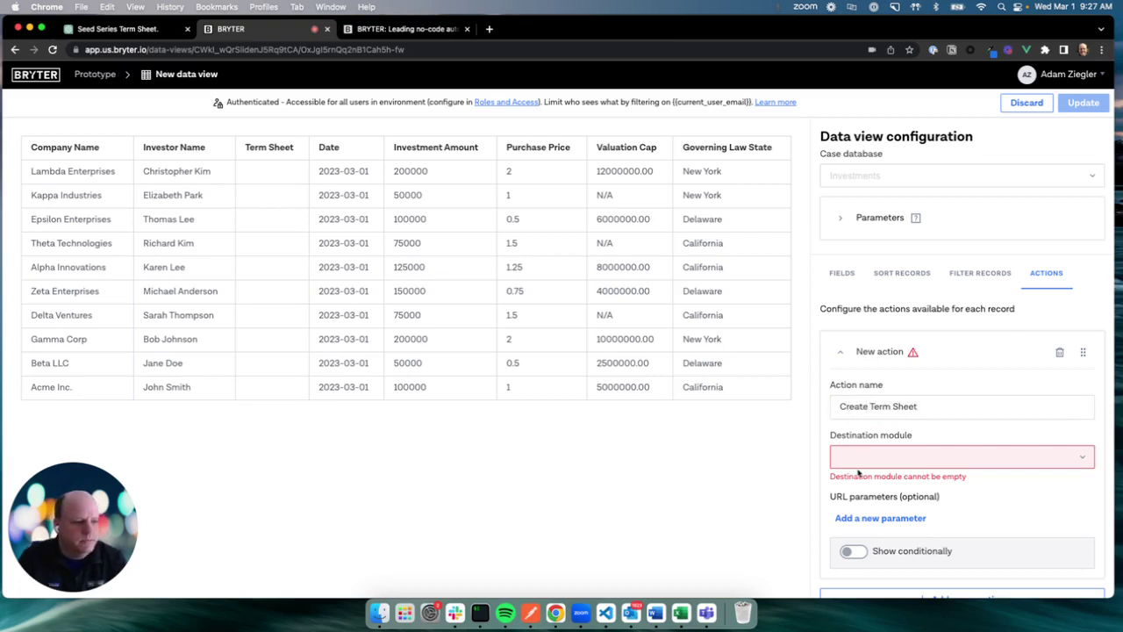
{"action": "left_click", "coordinate": [858, 460]}
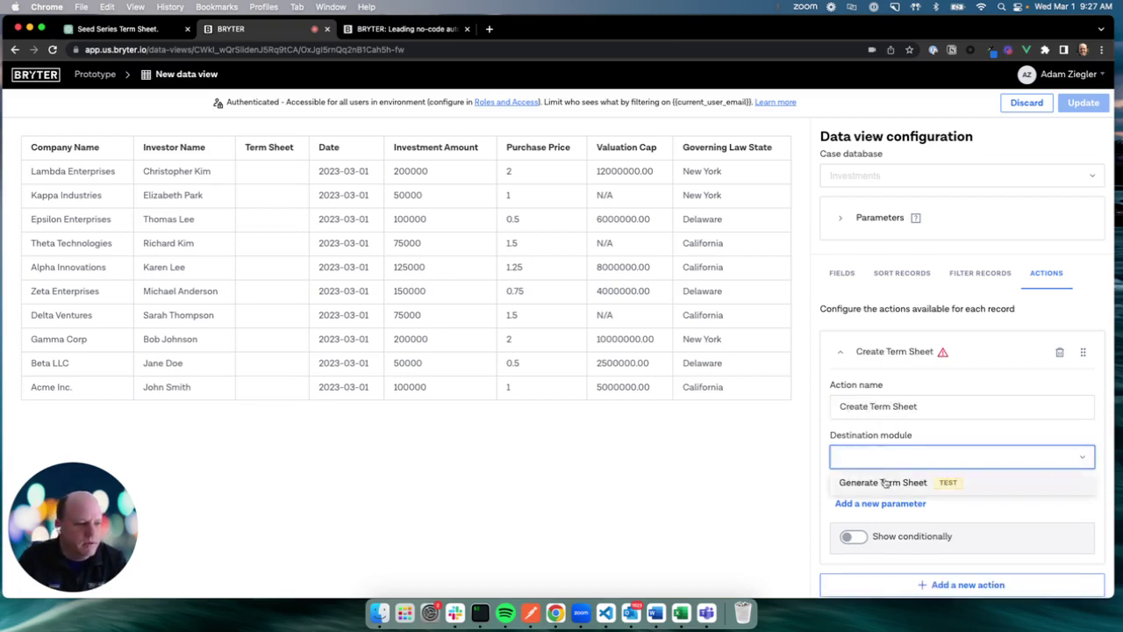
{"action": "left_click", "coordinate": [890, 482]}
{"action": "scroll", "coordinate": [964, 502], "scroll_direction": "down", "scroll_amount": 1}
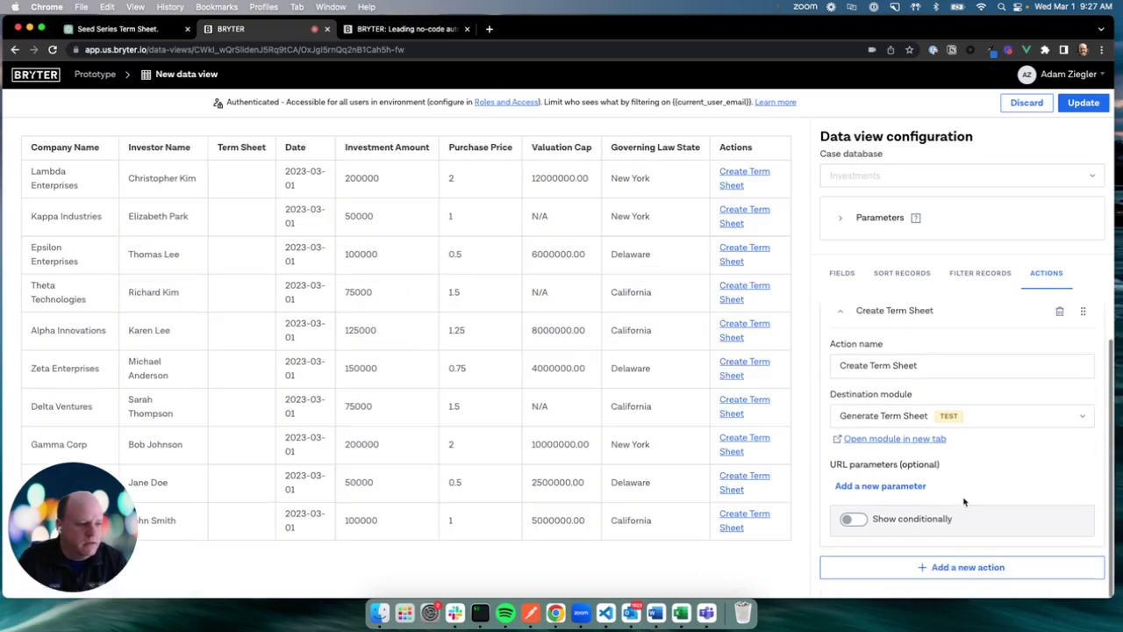
Add a URL parameter with the value id to the Create Term Sheet action.
{"action": "left_click", "coordinate": [893, 490]}
{"action": "left_click_drag", "start_coordinate": [917, 508], "coordinate": [823, 514]}
{"action": "left_click", "coordinate": [823, 514]}
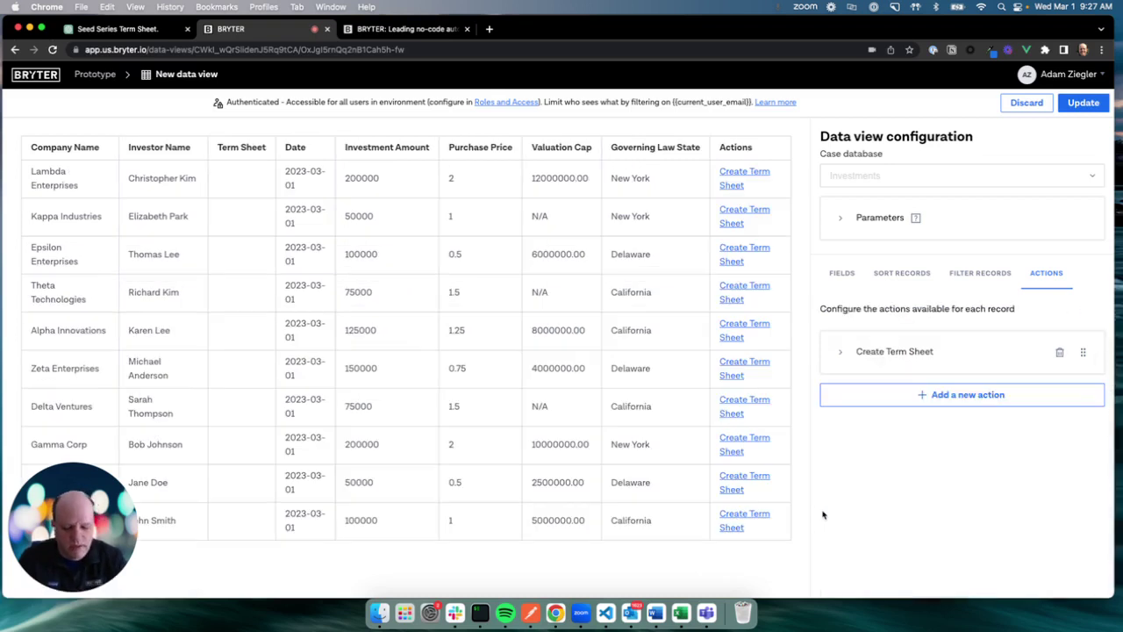
{"action": "left_click", "coordinate": [867, 347]}
{"action": "left_click", "coordinate": [919, 551]}
{"action": "left_click_drag", "start_coordinate": [919, 551], "coordinate": [822, 556]}
{"action": "left_click", "coordinate": [824, 555]}
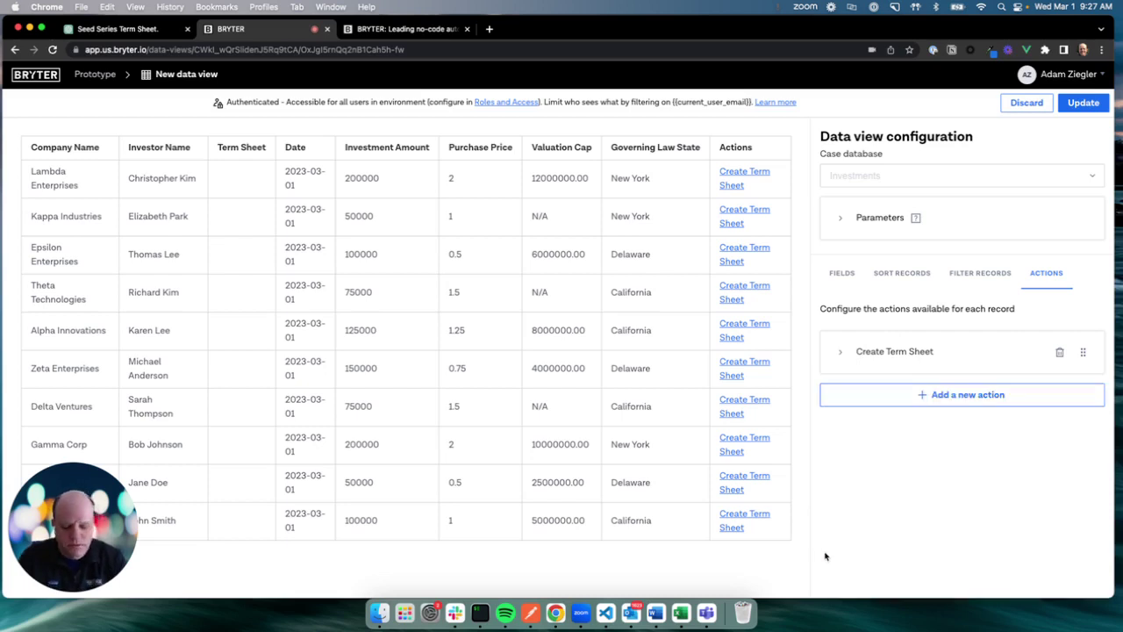
{"action": "left_click", "coordinate": [856, 342]}
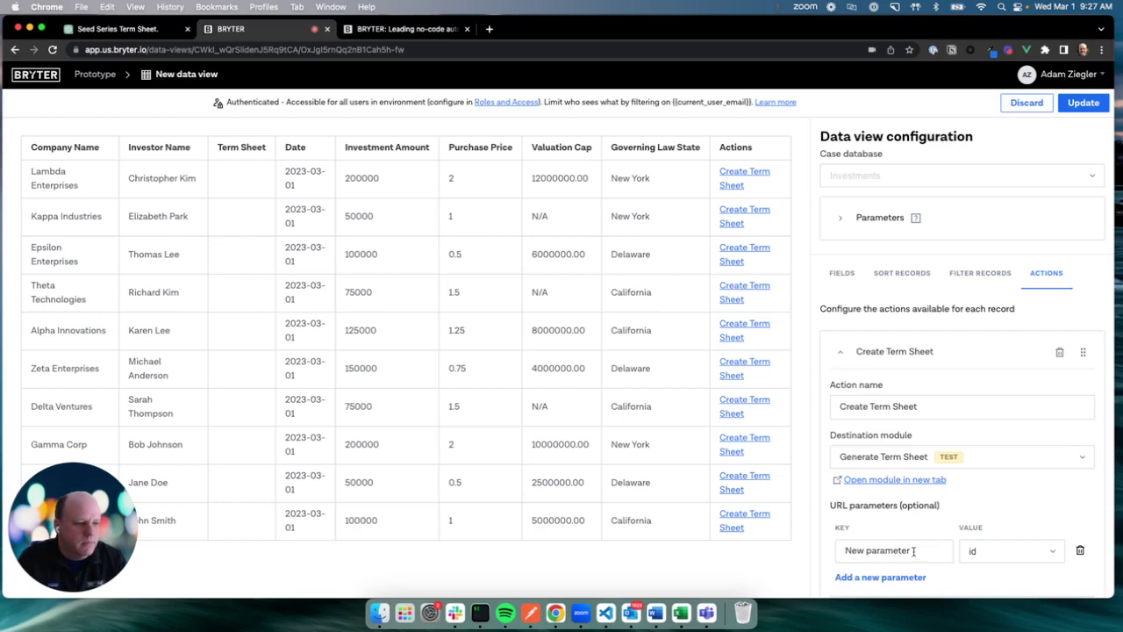
{"action": "left_click_drag", "start_coordinate": [913, 551], "coordinate": [829, 554]}
{"action": "left_click", "coordinate": [829, 553]}
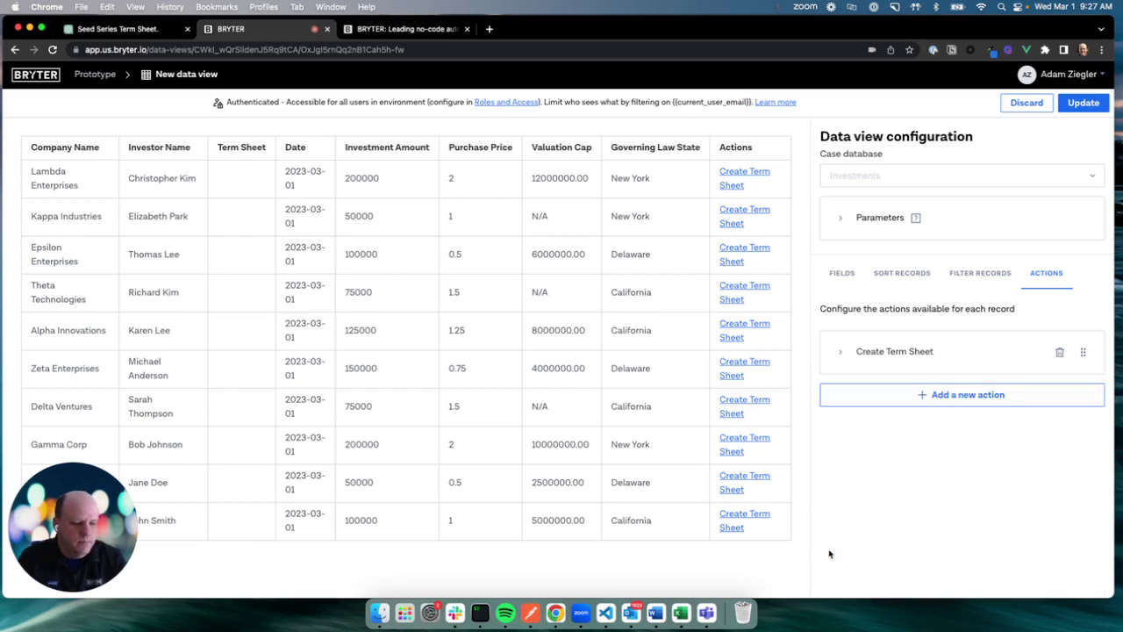
Name the Create Term Sheet action's URL parameter key investment_id and update the data view.
{"action": "left_click", "coordinate": [840, 351]}
{"action": "left_click_drag", "start_coordinate": [922, 550], "coordinate": [838, 549]}
{"action": "key", "text": "BackSpace"}
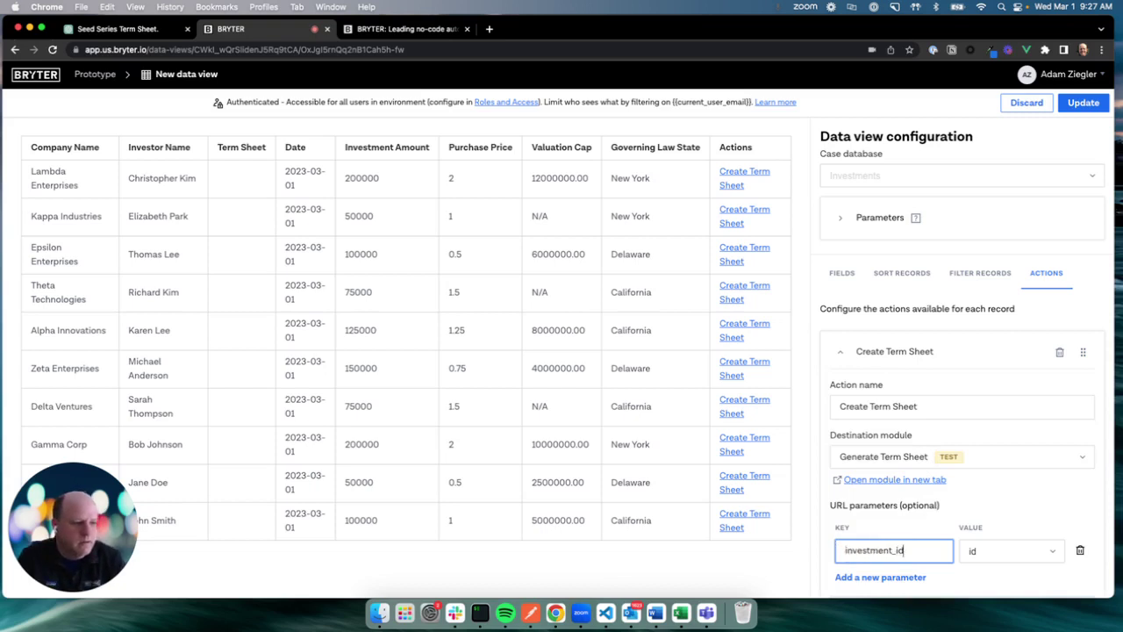
{"action": "scroll", "coordinate": [895, 500], "scroll_direction": "down", "scroll_amount": 1}
{"action": "left_click", "coordinate": [1083, 103]}
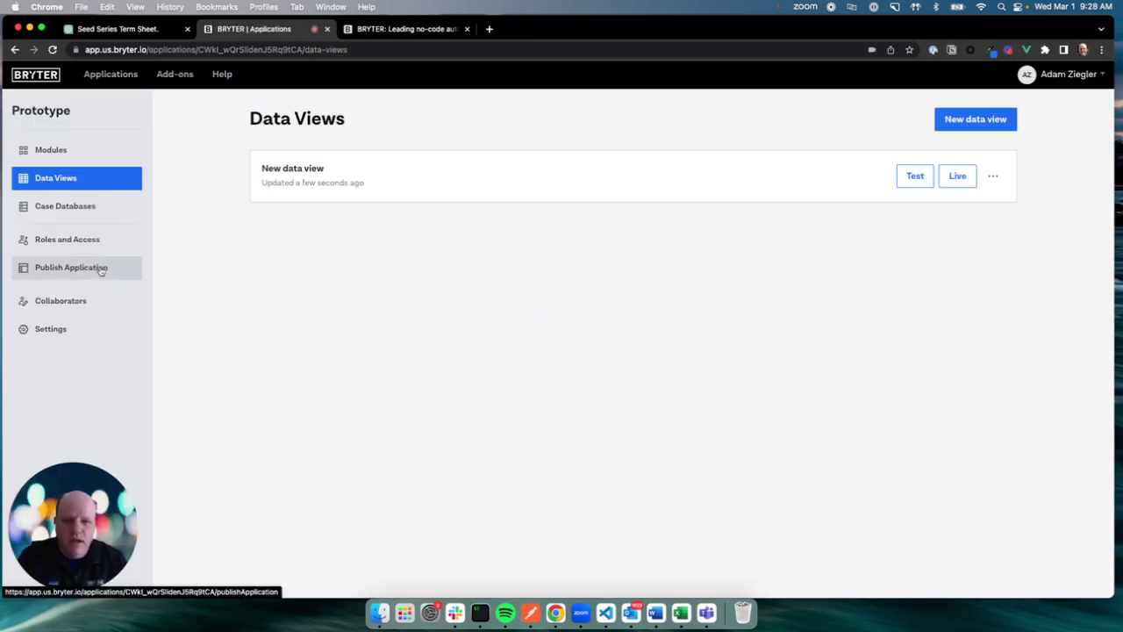
Include the Generate Term Sheet module in the application's sidebar and publish the Prototype application to Test.
{"action": "left_click", "coordinate": [100, 271]}
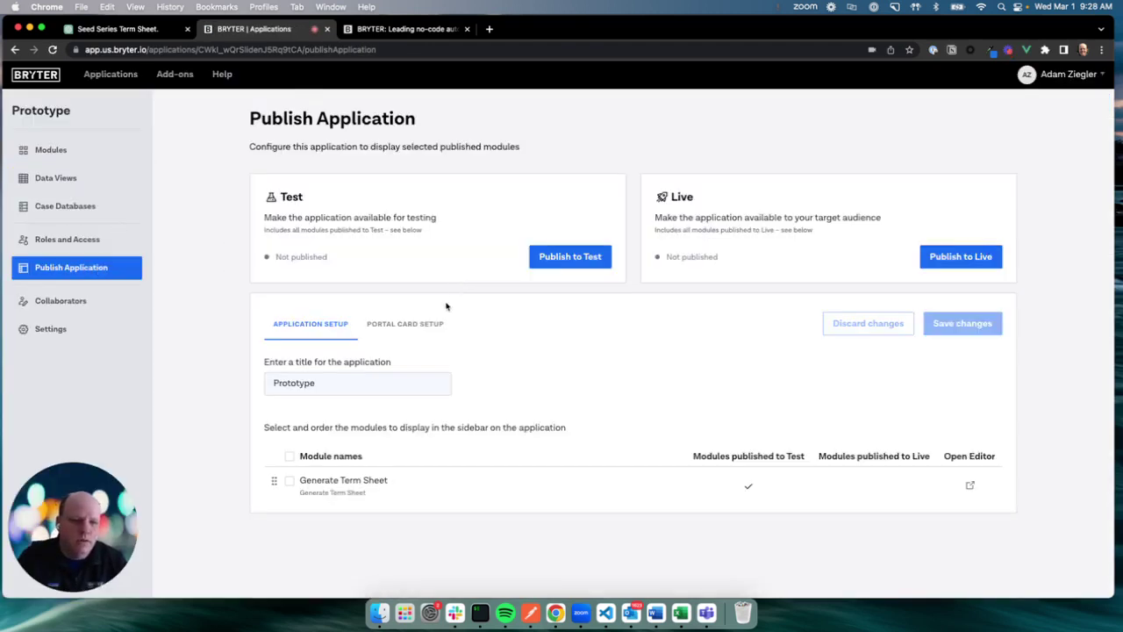
{"action": "left_click", "coordinate": [289, 481]}
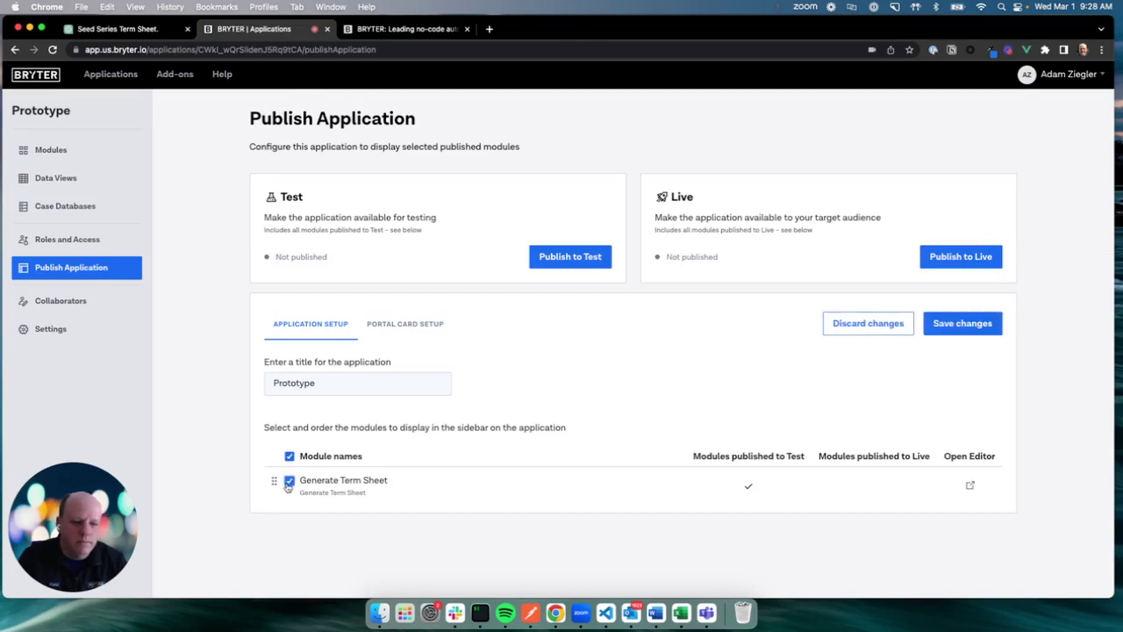
{"action": "left_click", "coordinate": [582, 256]}
{"action": "left_click", "coordinate": [409, 398]}
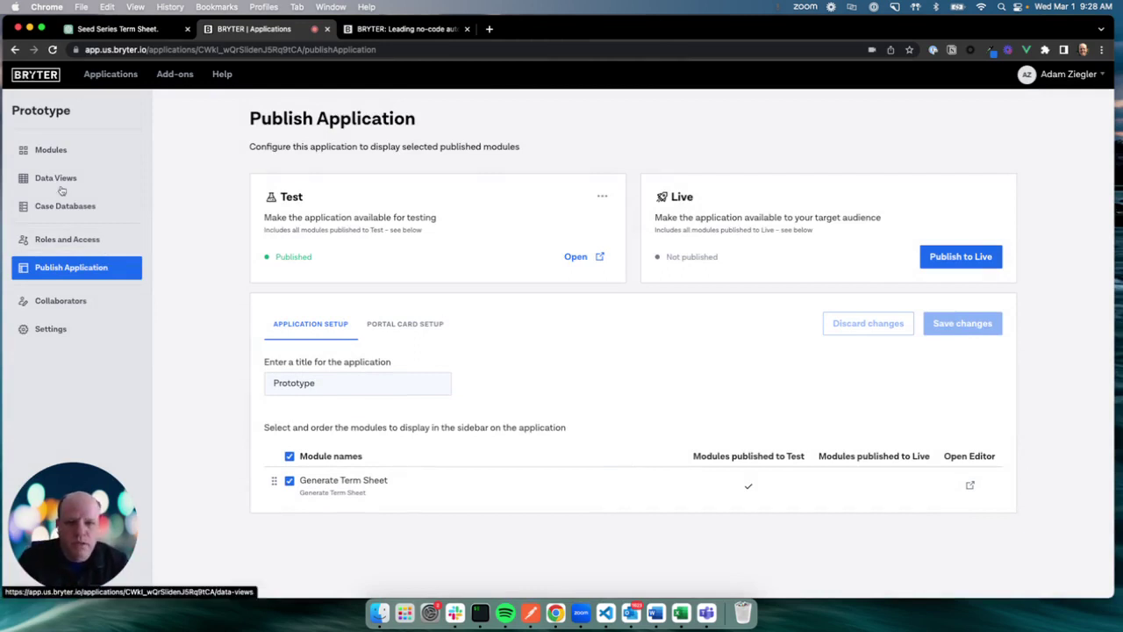
Create a new module in the Prototype application and replace its default input node with a result node.
{"action": "left_click", "coordinate": [50, 152]}
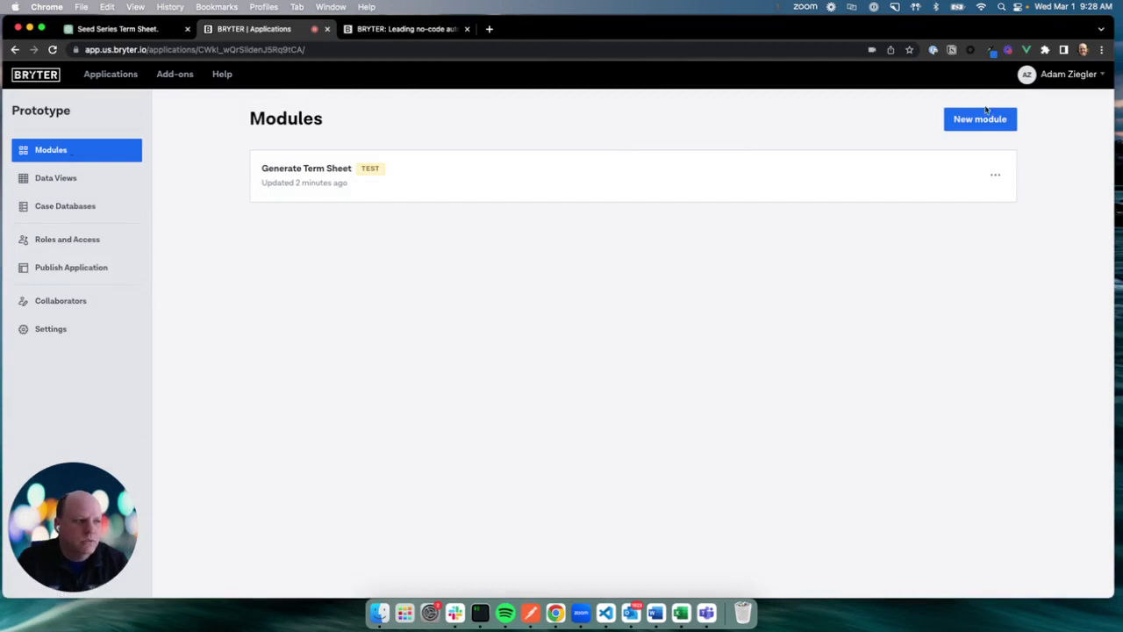
{"action": "left_click", "coordinate": [977, 119]}
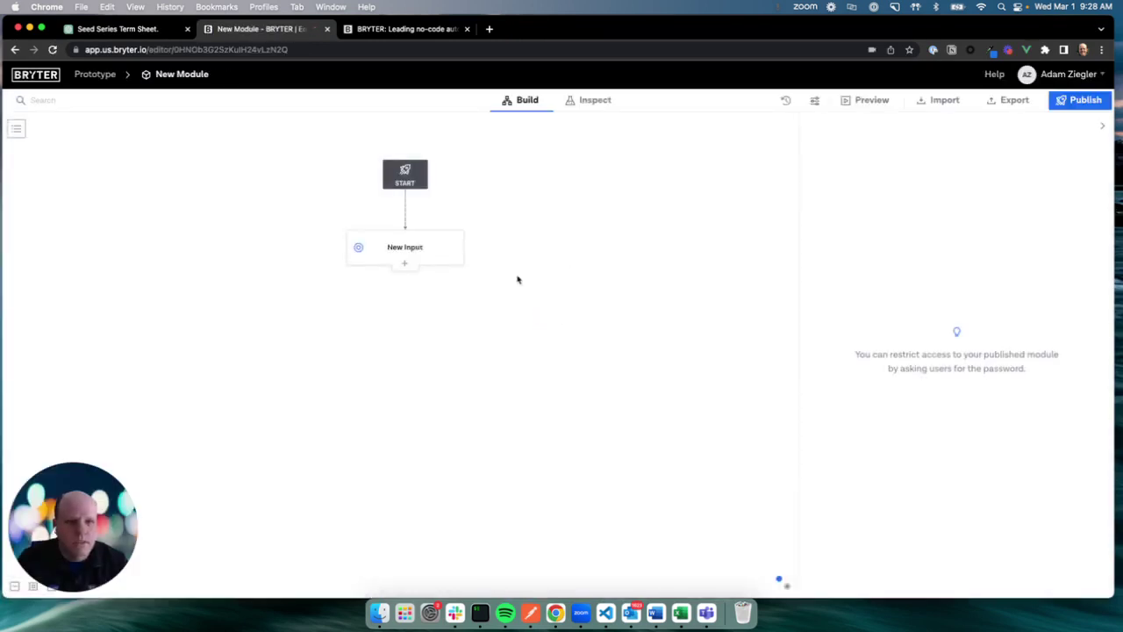
{"action": "left_click", "coordinate": [408, 257]}
{"action": "left_click", "coordinate": [406, 270]}
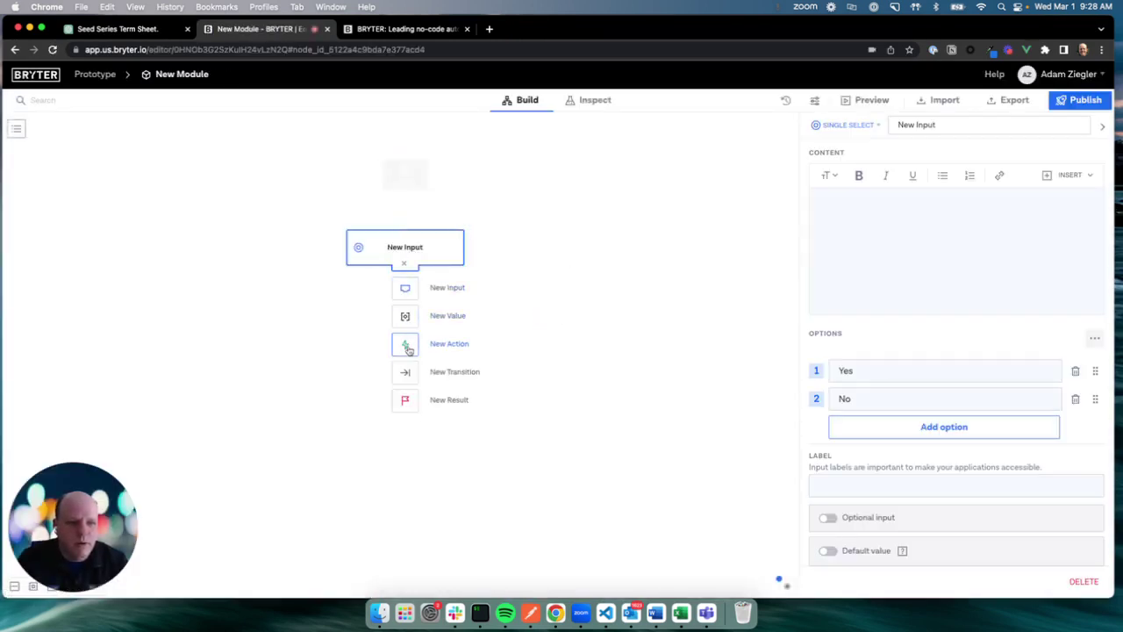
{"action": "left_click", "coordinate": [404, 399]}
{"action": "left_click", "coordinate": [416, 250]}
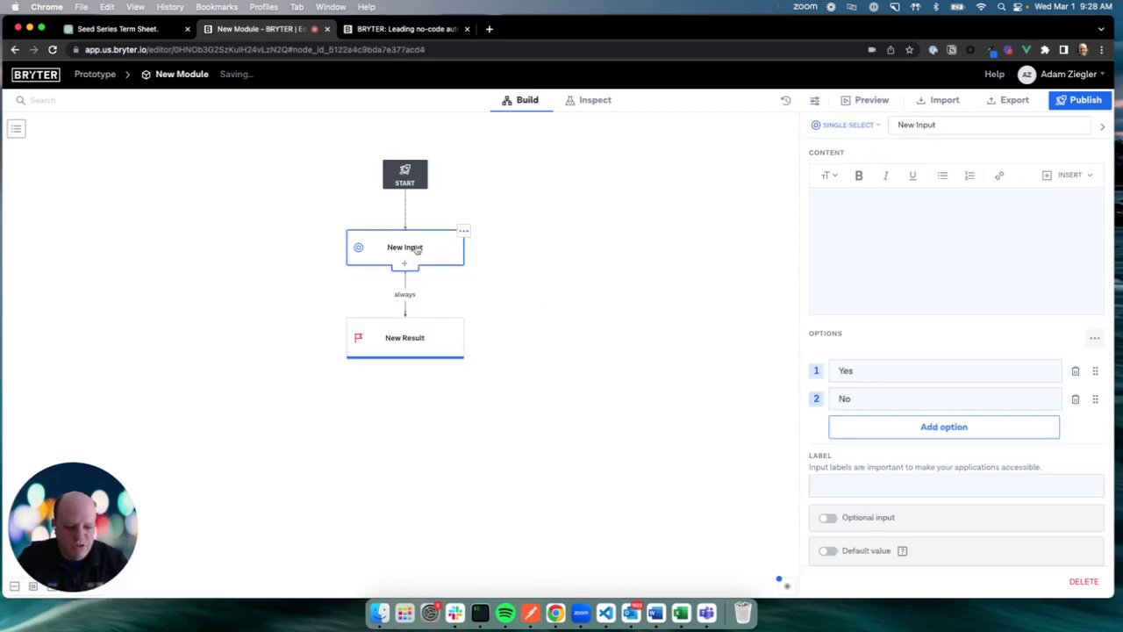
{"action": "key", "text": "Delete"}
{"action": "left_click", "coordinate": [416, 250]}
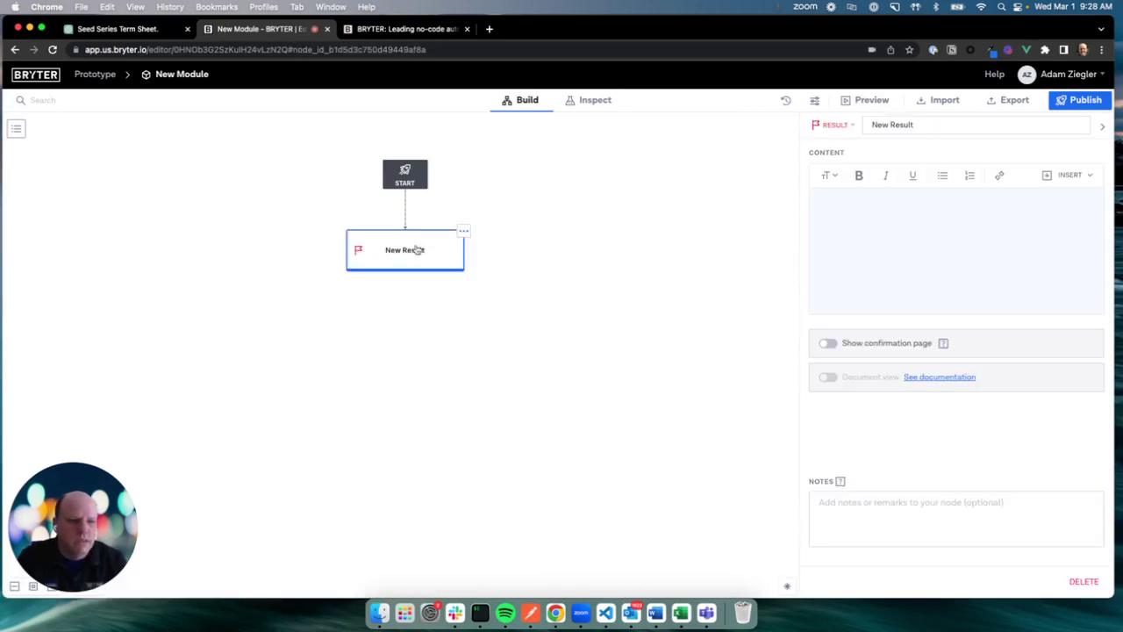
Convert the new module's result node into a redirect to the data view named New data view.
{"action": "left_click", "coordinate": [847, 124]}
{"action": "left_click", "coordinate": [858, 182]}
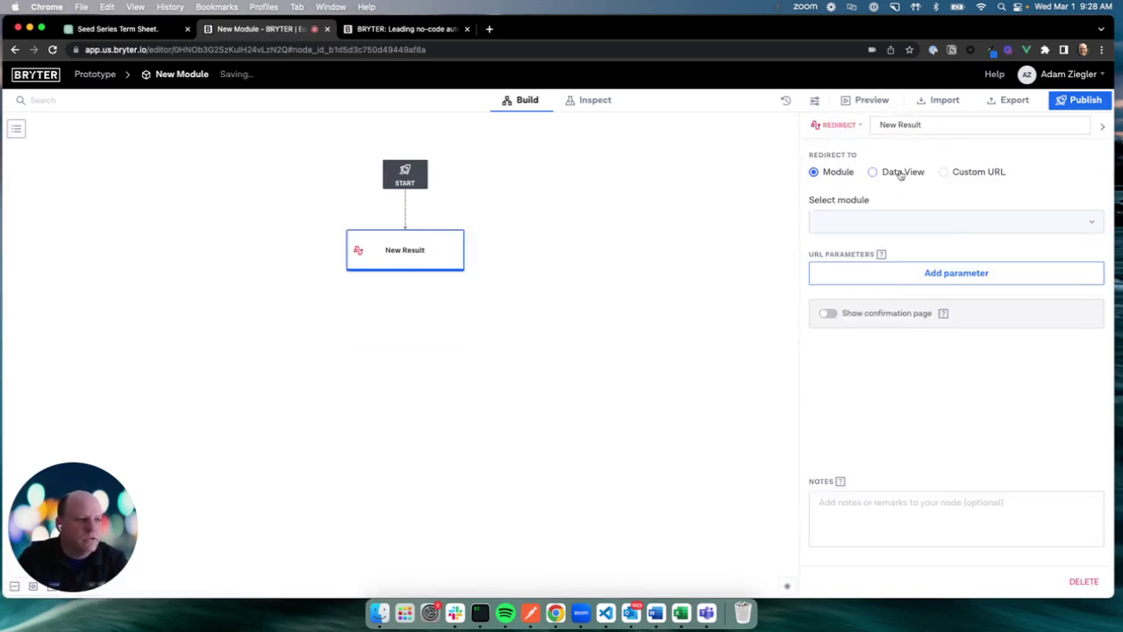
{"action": "left_click", "coordinate": [900, 173]}
{"action": "left_click", "coordinate": [888, 223]}
{"action": "left_click", "coordinate": [877, 286]}
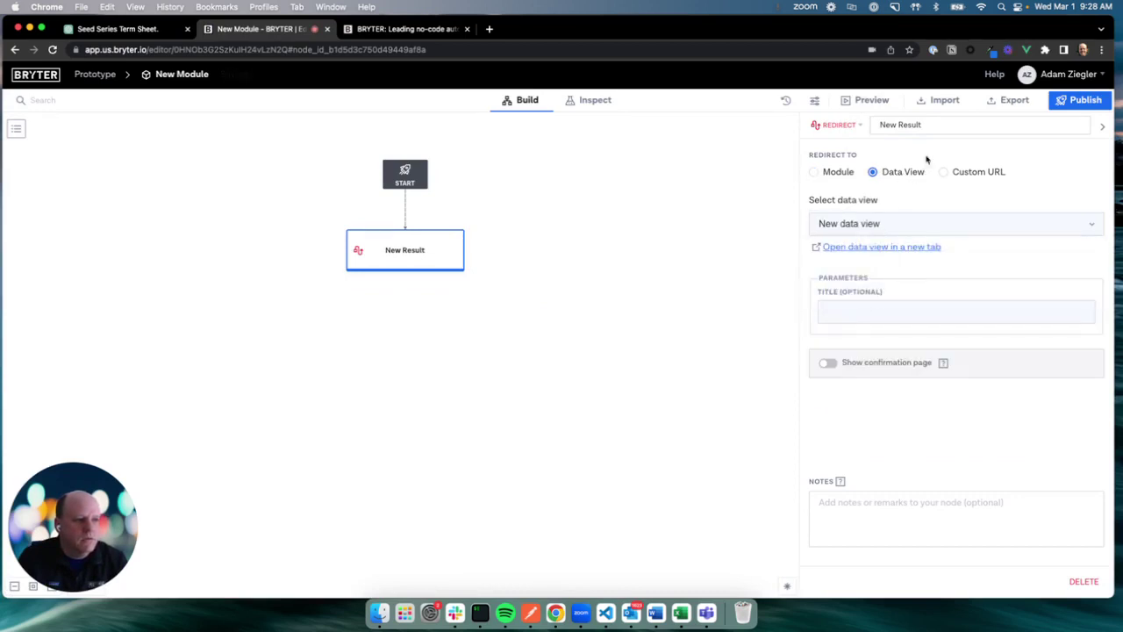
Rename the redirect node to "redirect to dataview" and set the data view's title parameter to Investments.
{"action": "left_click", "coordinate": [870, 128]}
{"action": "type", "text": "red"}
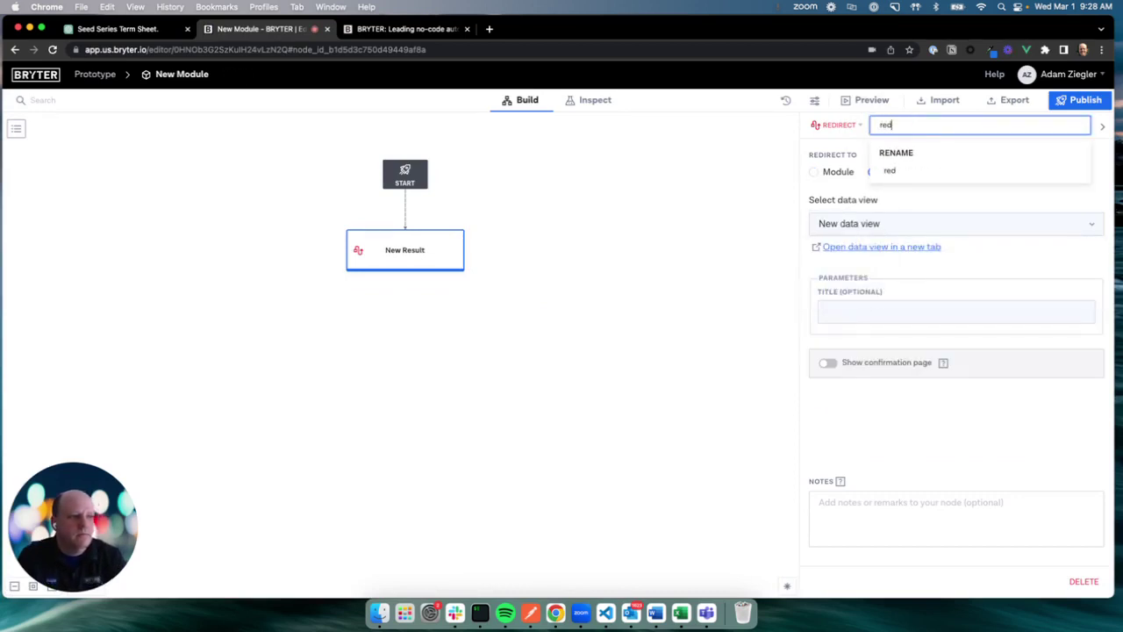
{"action": "type", "text": "irect to dataview"}
{"action": "left_click", "coordinate": [864, 312]}
{"action": "type", "text": "Investments"}
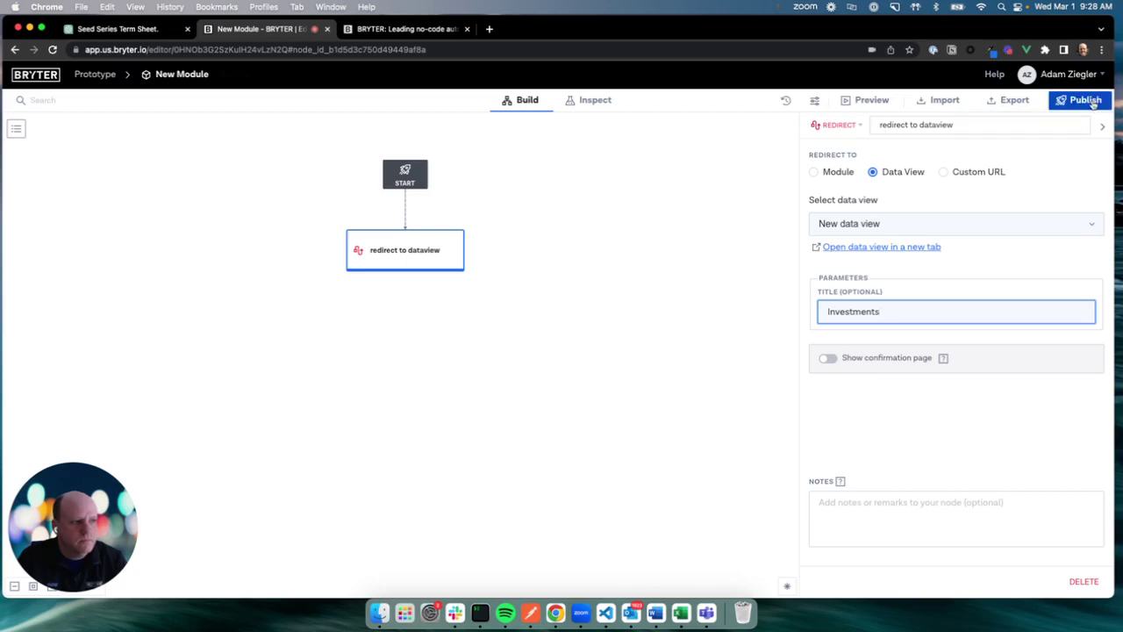
Publish the new module to Test with the default settings.
{"action": "left_click", "coordinate": [1093, 104]}
{"action": "left_click", "coordinate": [948, 256]}
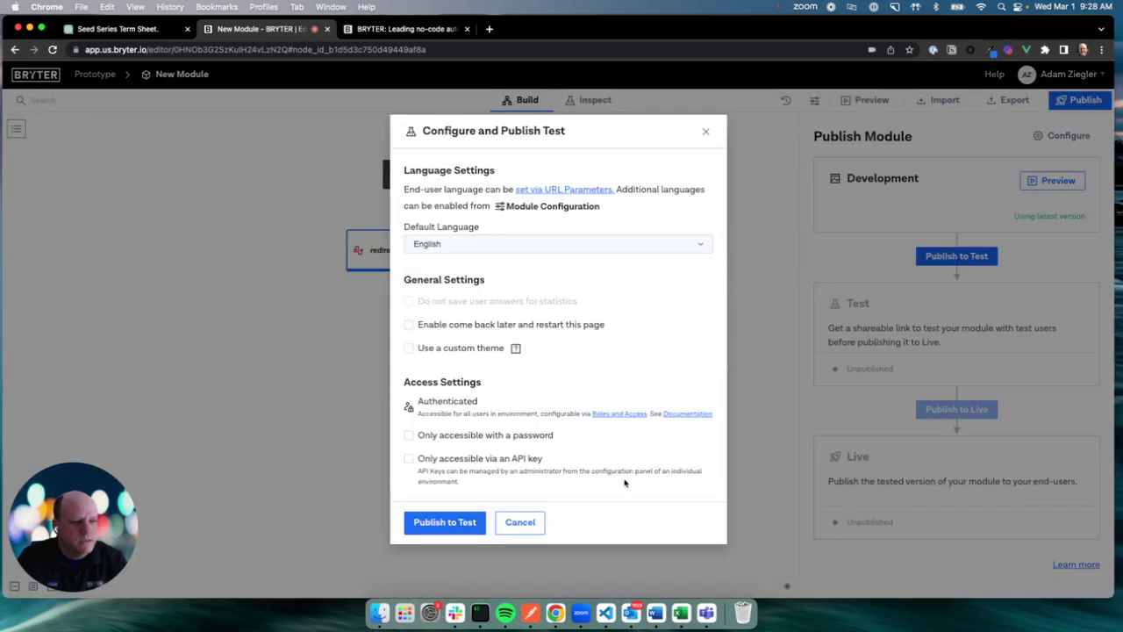
{"action": "left_click", "coordinate": [465, 530]}
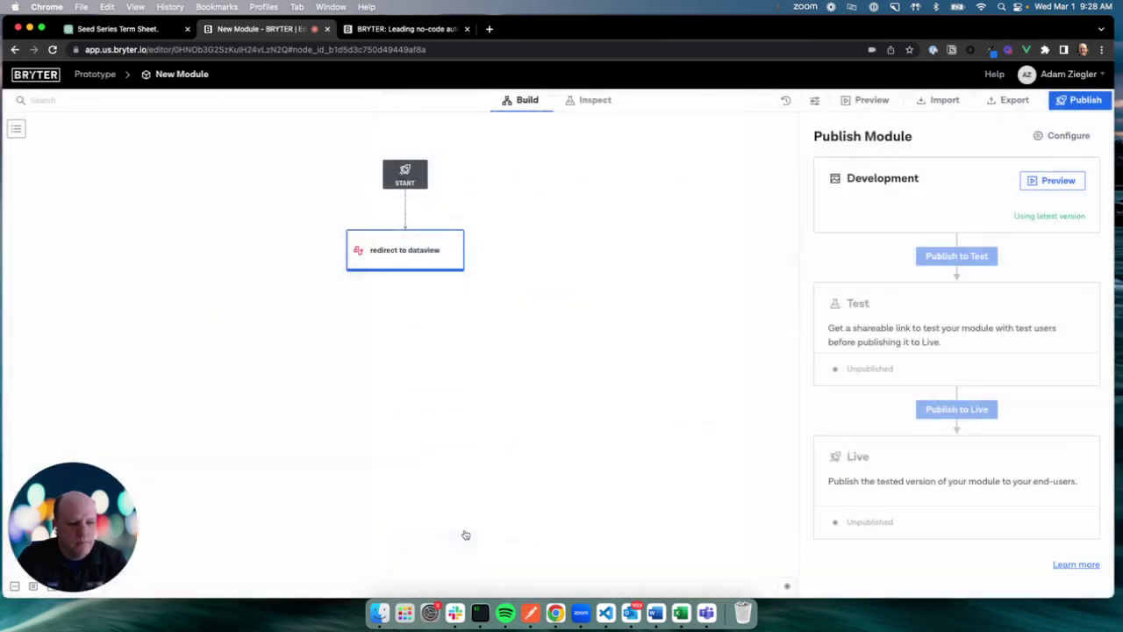
Replace Generate Term Sheet with New Module in the published application's sidebar, display it as Investments, and save the changes.
{"action": "left_click", "coordinate": [92, 75]}
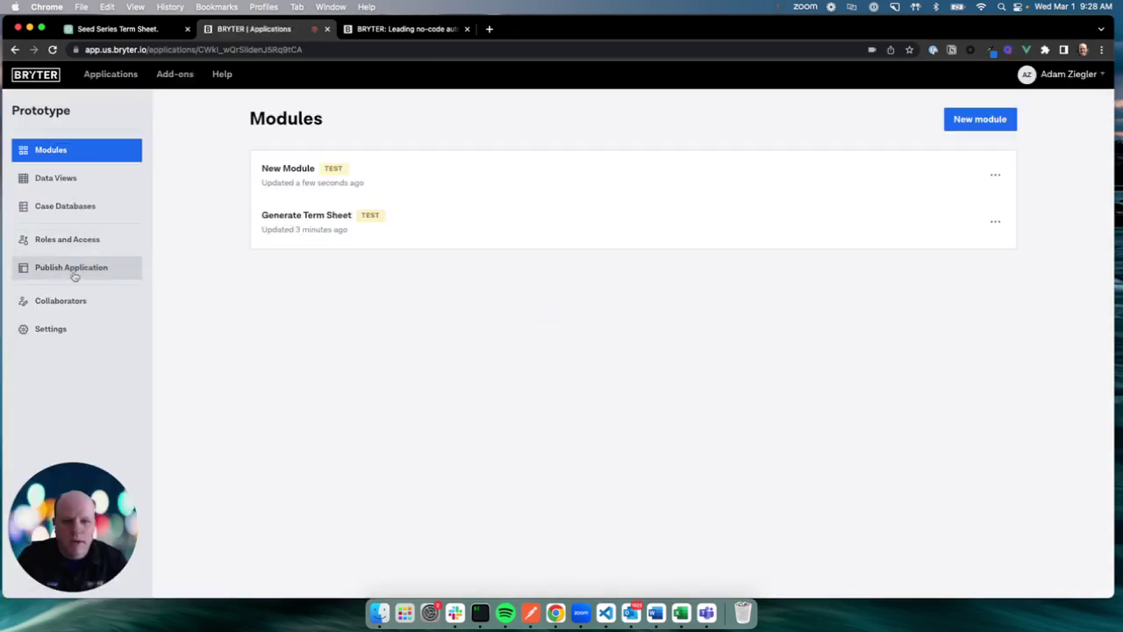
{"action": "left_click", "coordinate": [78, 271]}
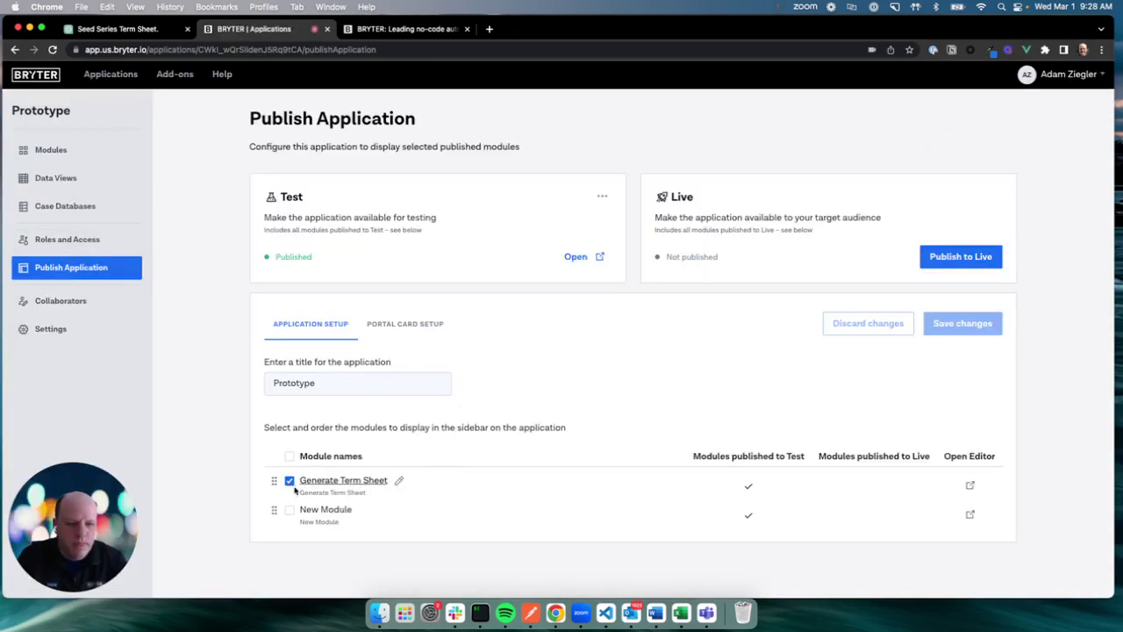
{"action": "left_click", "coordinate": [290, 482]}
{"action": "left_click", "coordinate": [290, 510]}
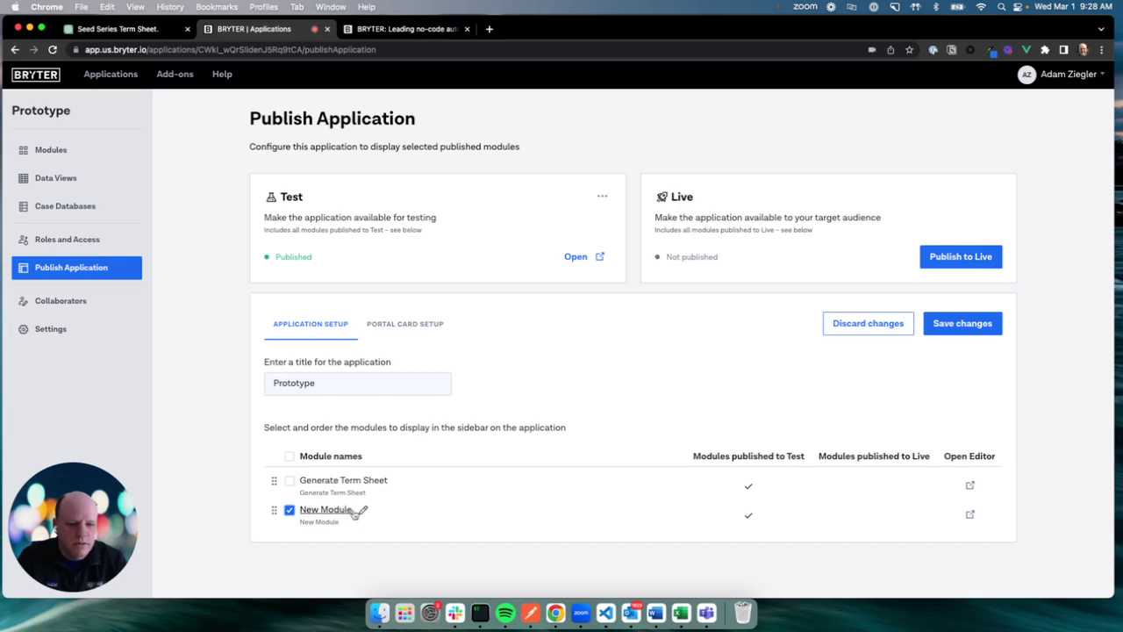
{"action": "left_click_drag", "start_coordinate": [353, 509], "coordinate": [285, 515]}
{"action": "type", "text": "Investments"}
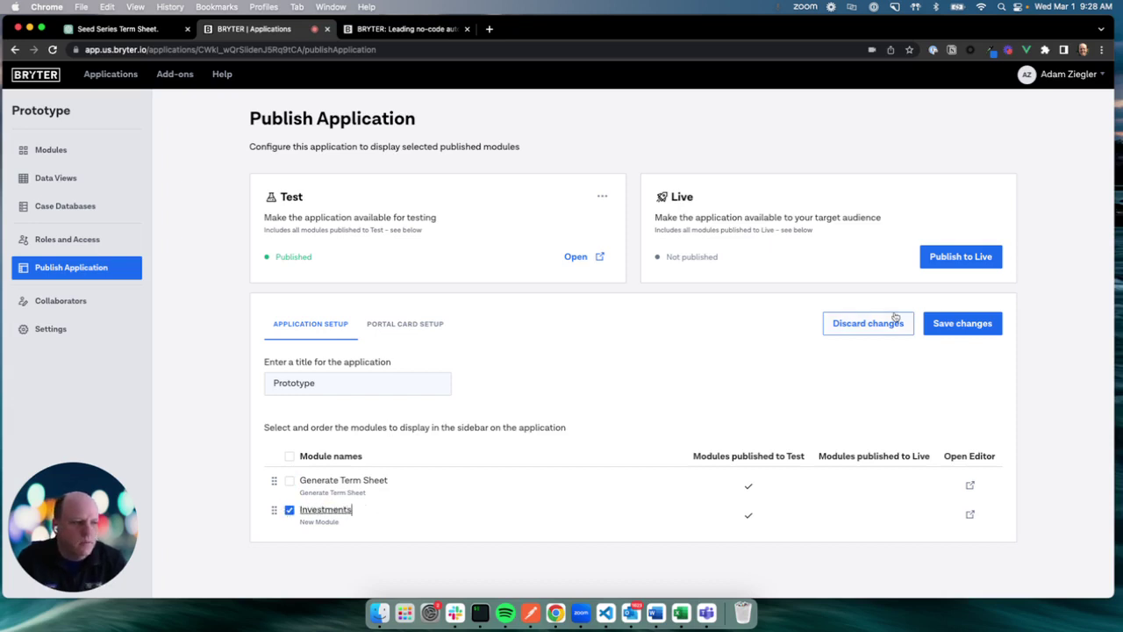
{"action": "left_click", "coordinate": [937, 320]}
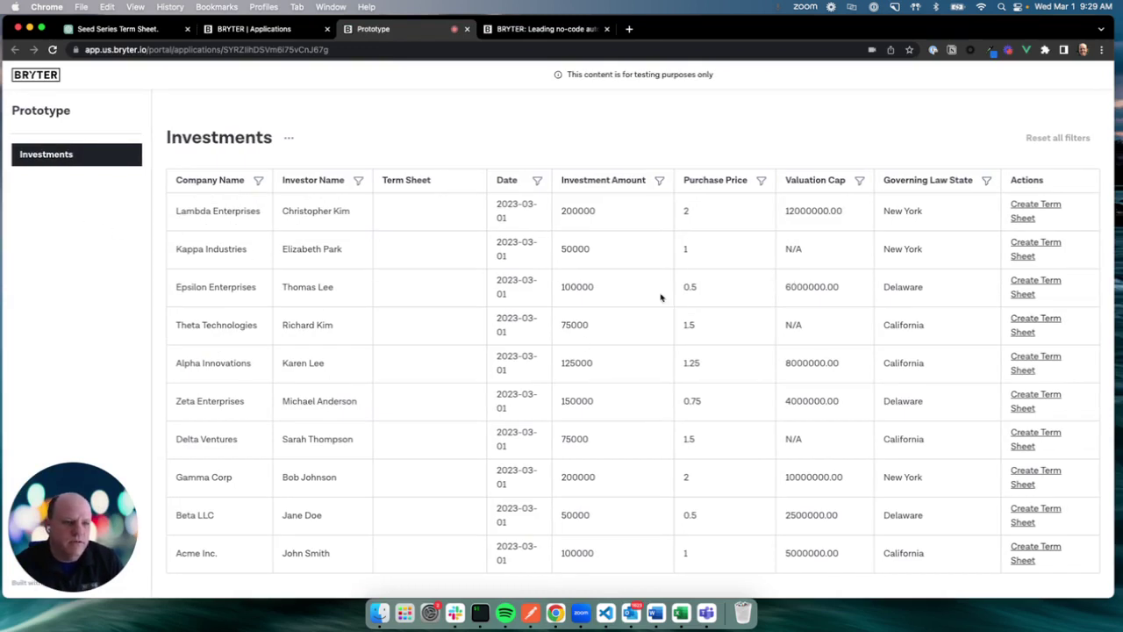
{"action": "scroll", "coordinate": [427, 500], "scroll_direction": "down", "scroll_amount": 2}
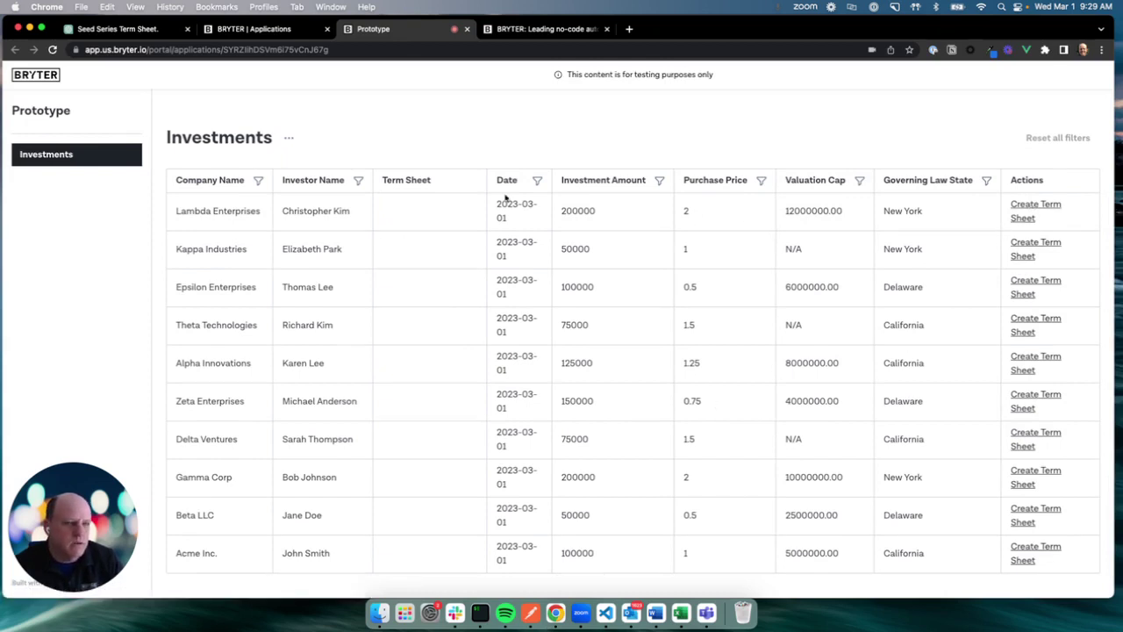
Change the final result node of the Generate Term Sheet module into a redirect to New Module.
{"action": "left_click", "coordinate": [261, 30]}
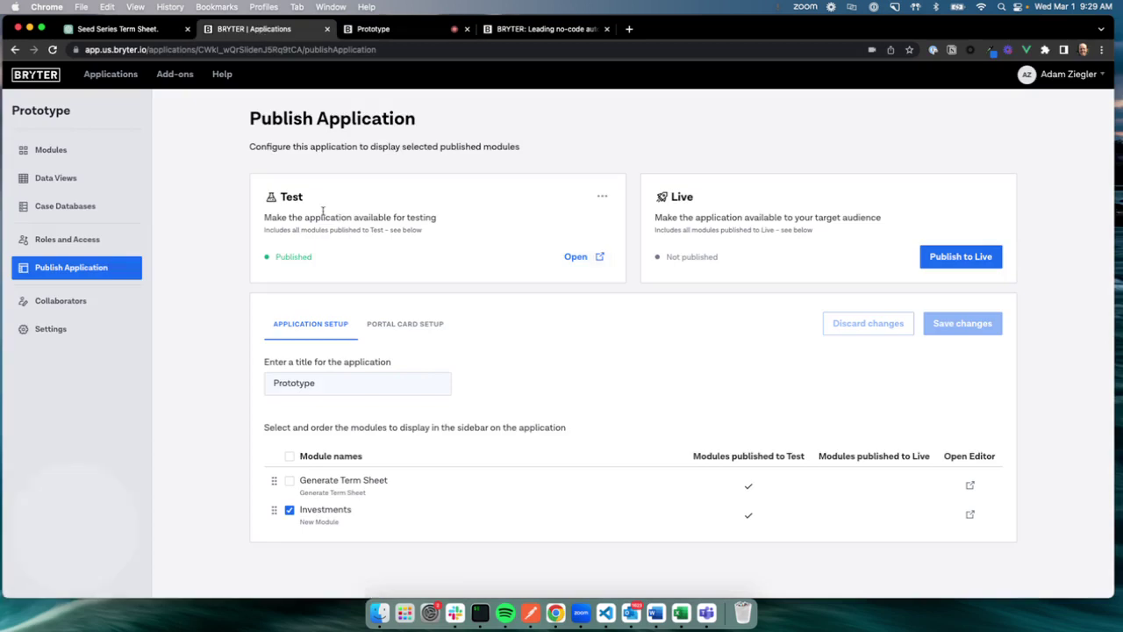
{"action": "left_click", "coordinate": [51, 149]}
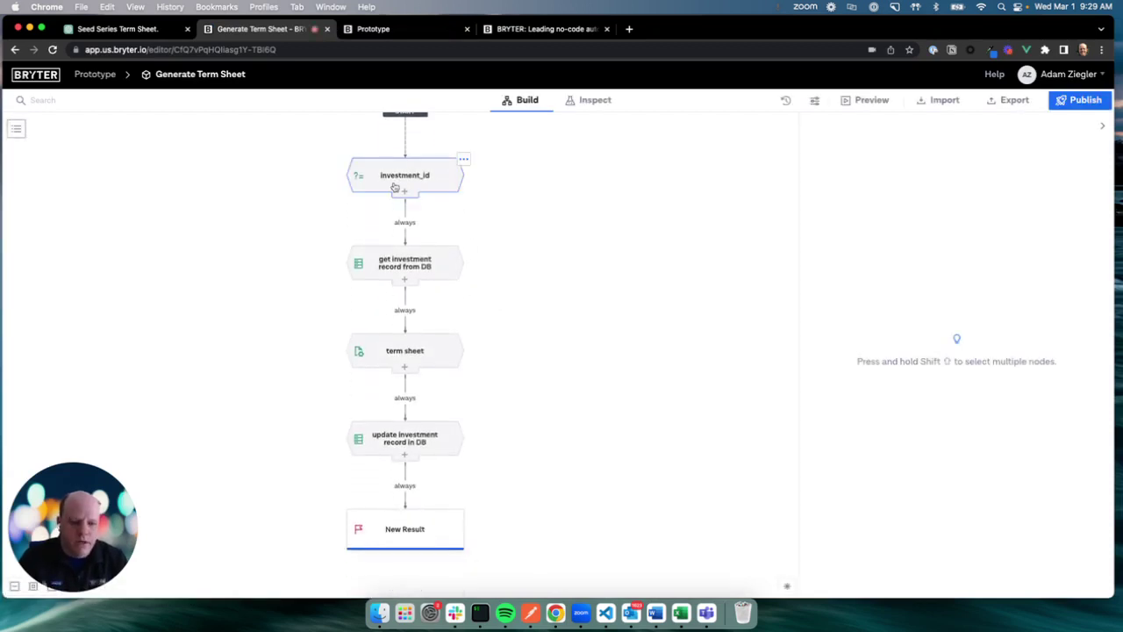
{"action": "left_click", "coordinate": [416, 526]}
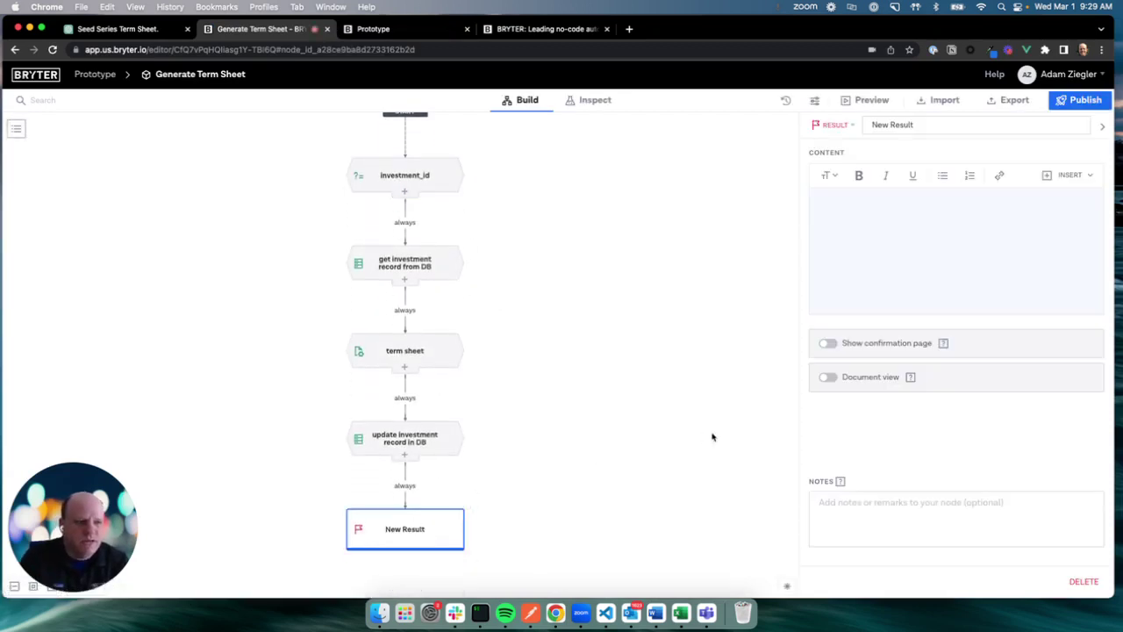
{"action": "left_click", "coordinate": [835, 125]}
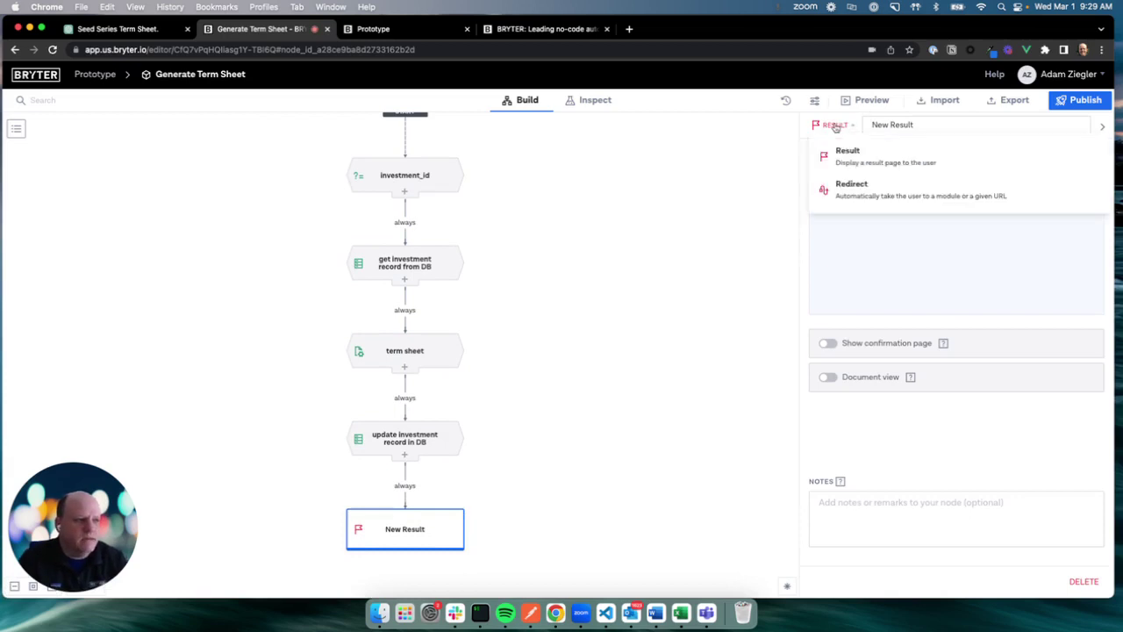
{"action": "left_click", "coordinate": [861, 188]}
{"action": "left_click", "coordinate": [860, 225]}
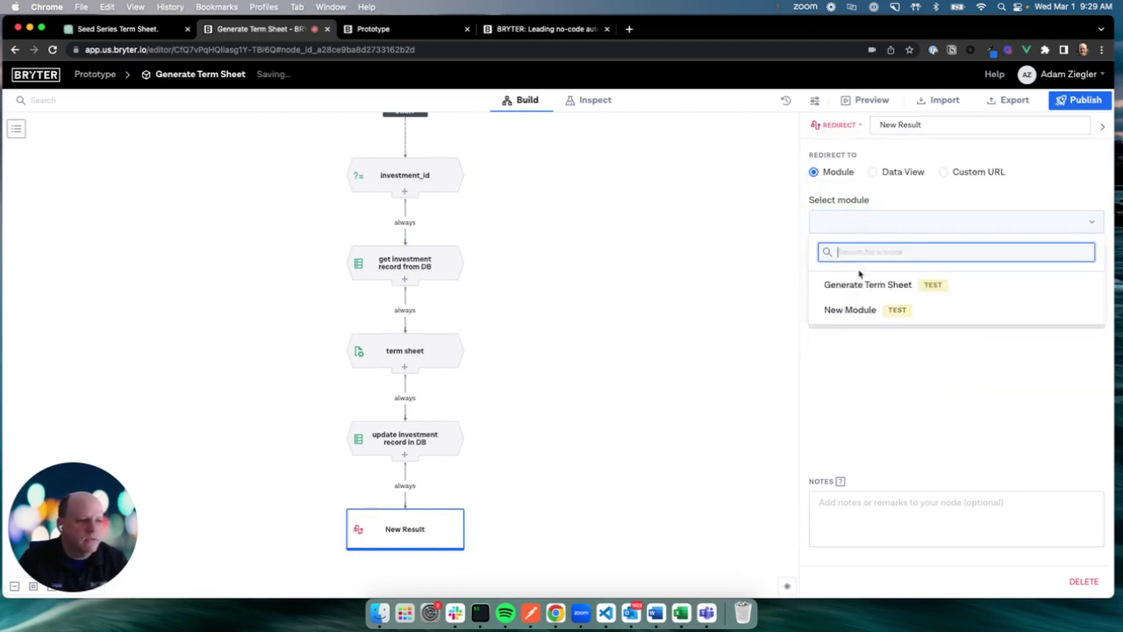
{"action": "left_click", "coordinate": [859, 310]}
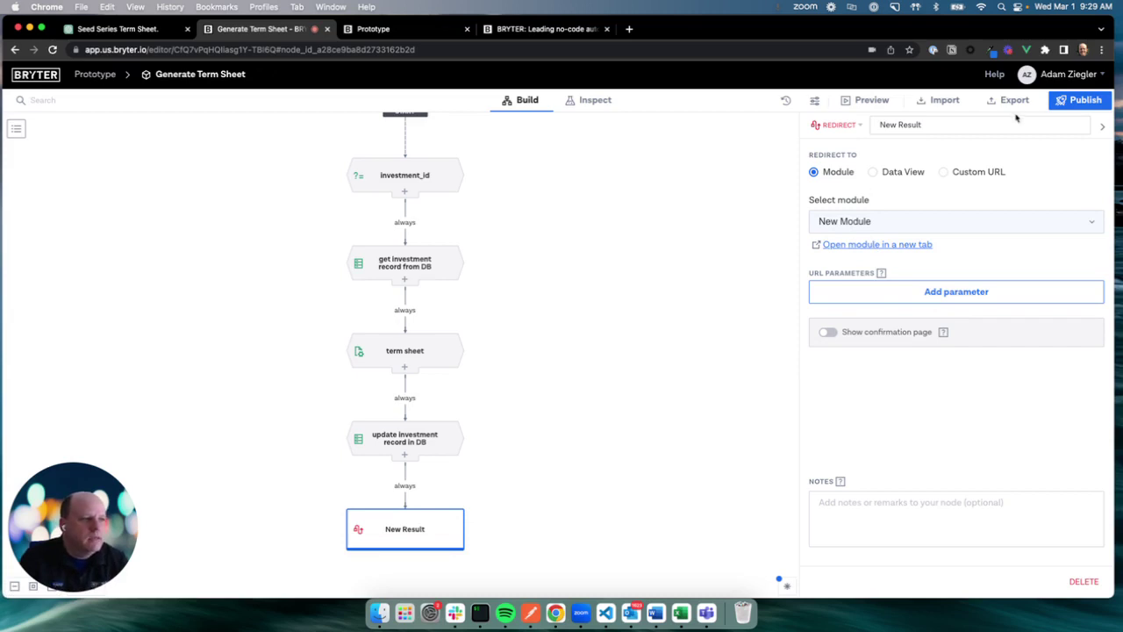
Publish the updated Generate Term Sheet module to Test and look into its reported errors.
{"action": "left_click", "coordinate": [1081, 100]}
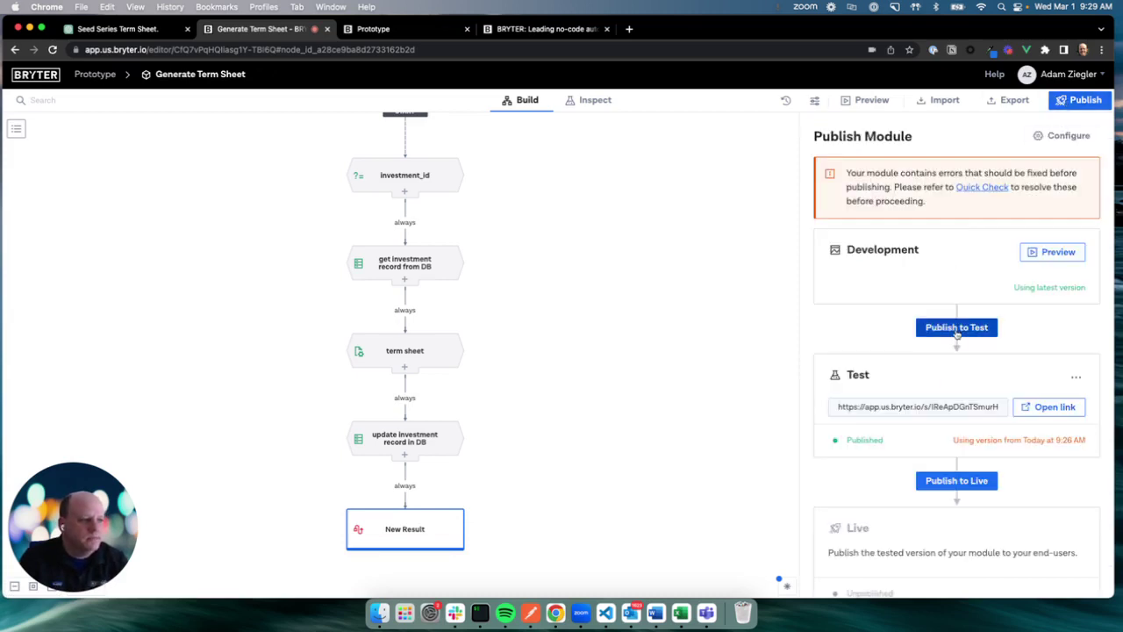
{"action": "left_click", "coordinate": [956, 330]}
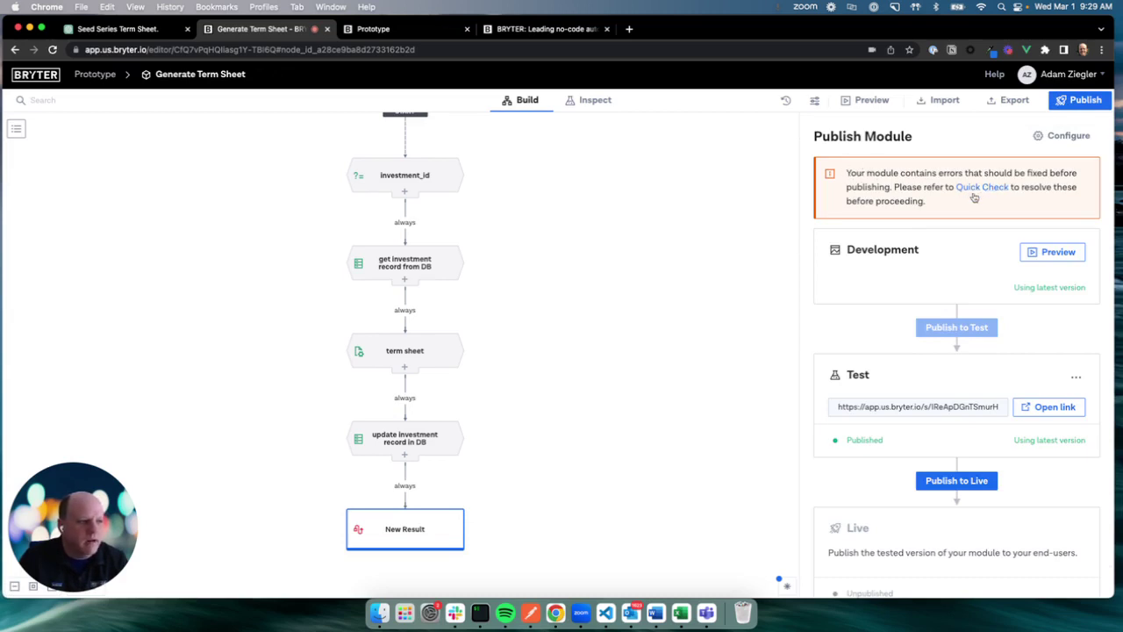
{"action": "left_click", "coordinate": [786, 586]}
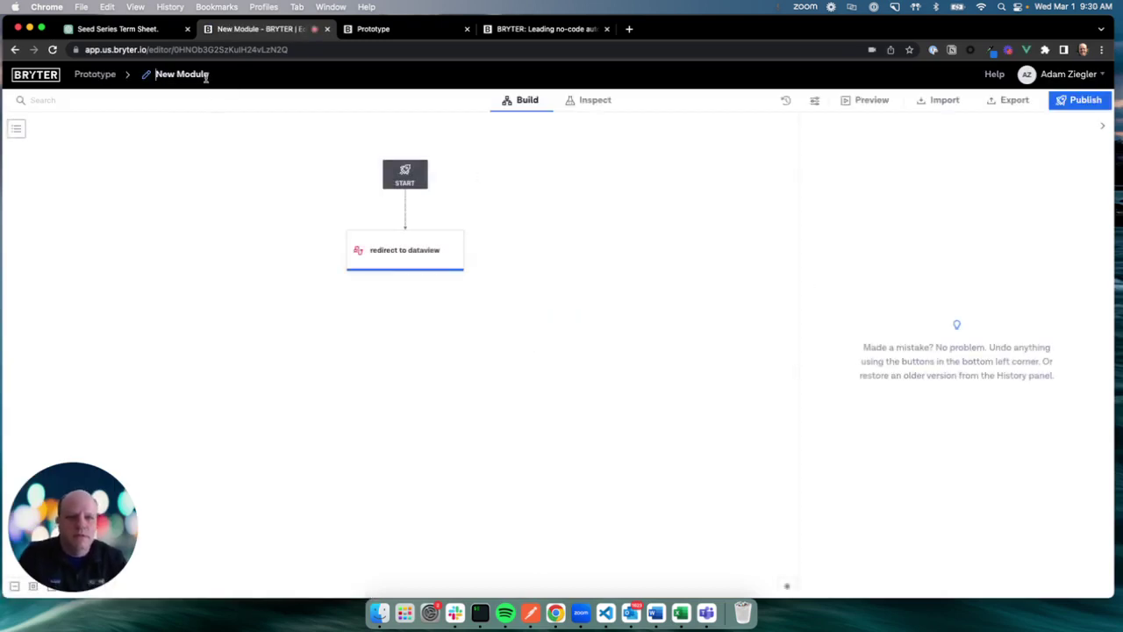
Rename the new module as Redirect to Dataview and publish it to Test.
{"action": "left_click", "coordinate": [143, 76]}
{"action": "key", "text": "BackSpace"}
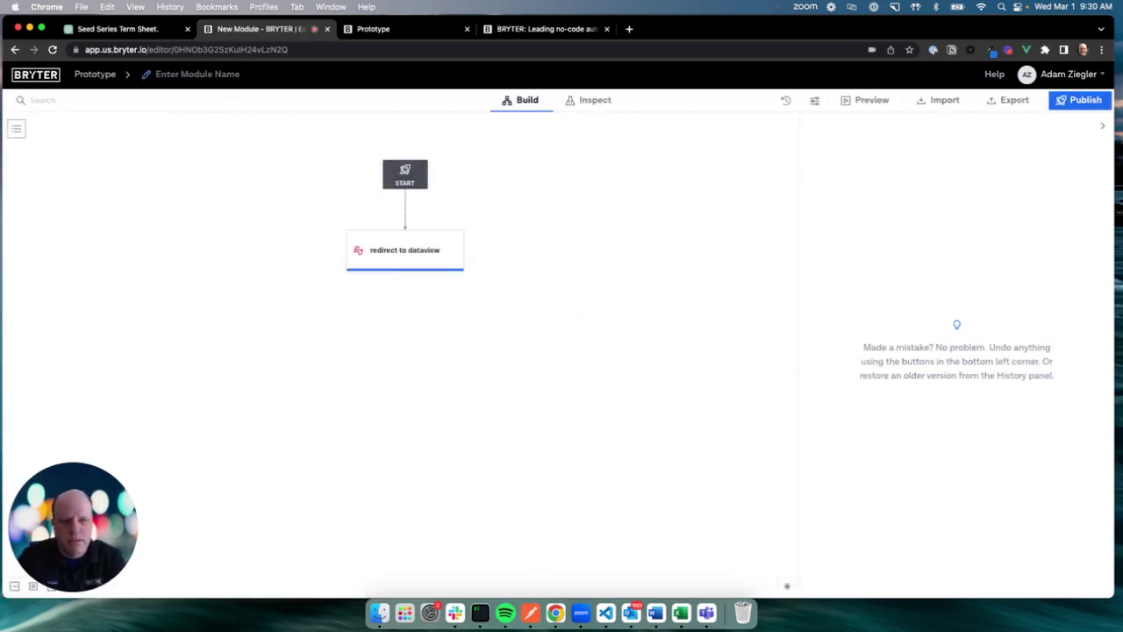
{"action": "type", "text": "Redirect to Dataview"}
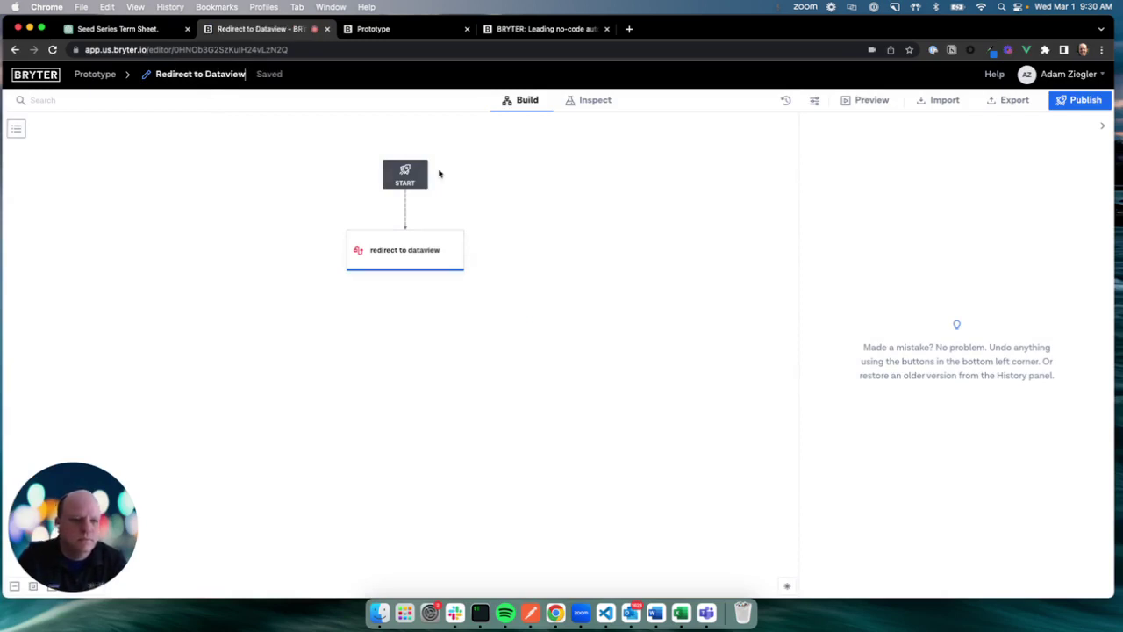
{"action": "left_click", "coordinate": [1084, 99]}
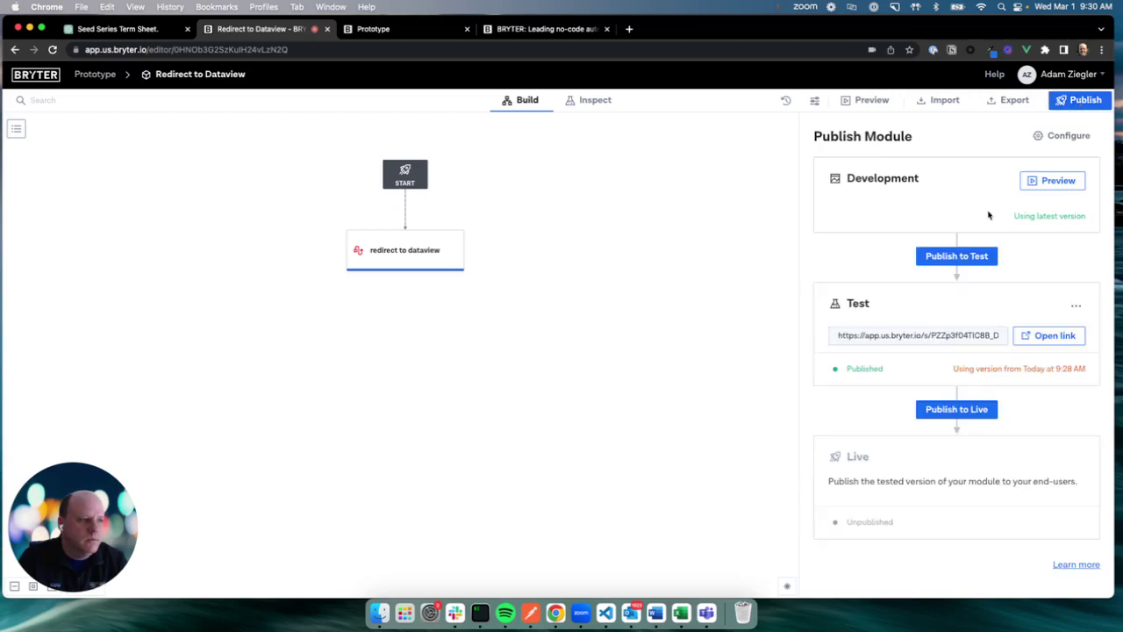
{"action": "left_click", "coordinate": [958, 259]}
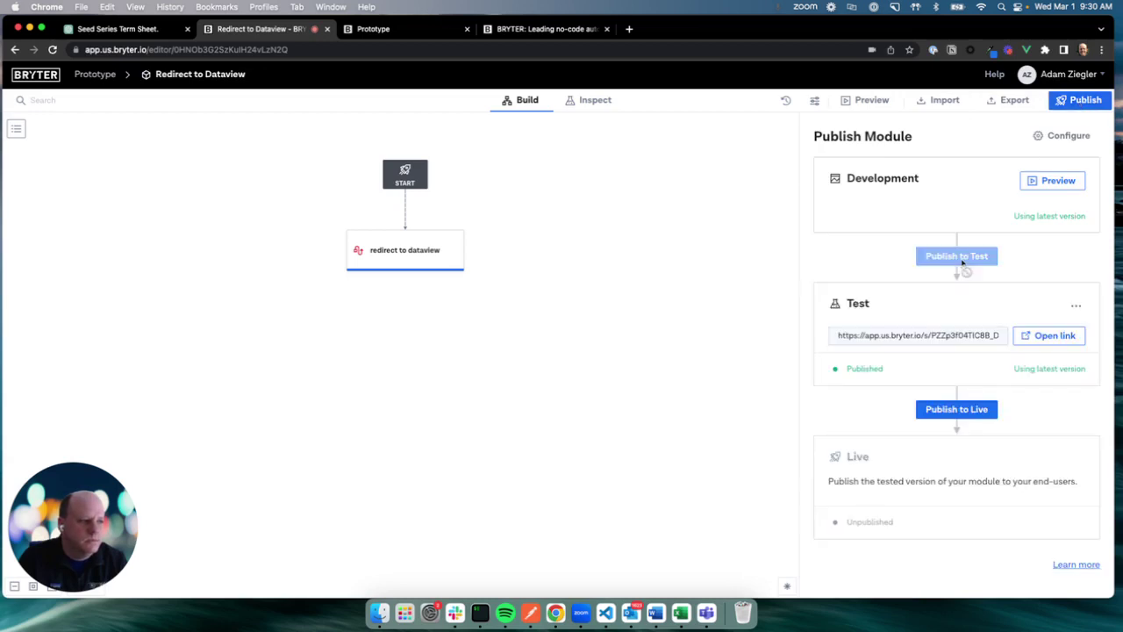
Create the term sheet for Lambda Enterprises from the published Investments list and read through the generated document in Word.
{"action": "left_click", "coordinate": [95, 73]}
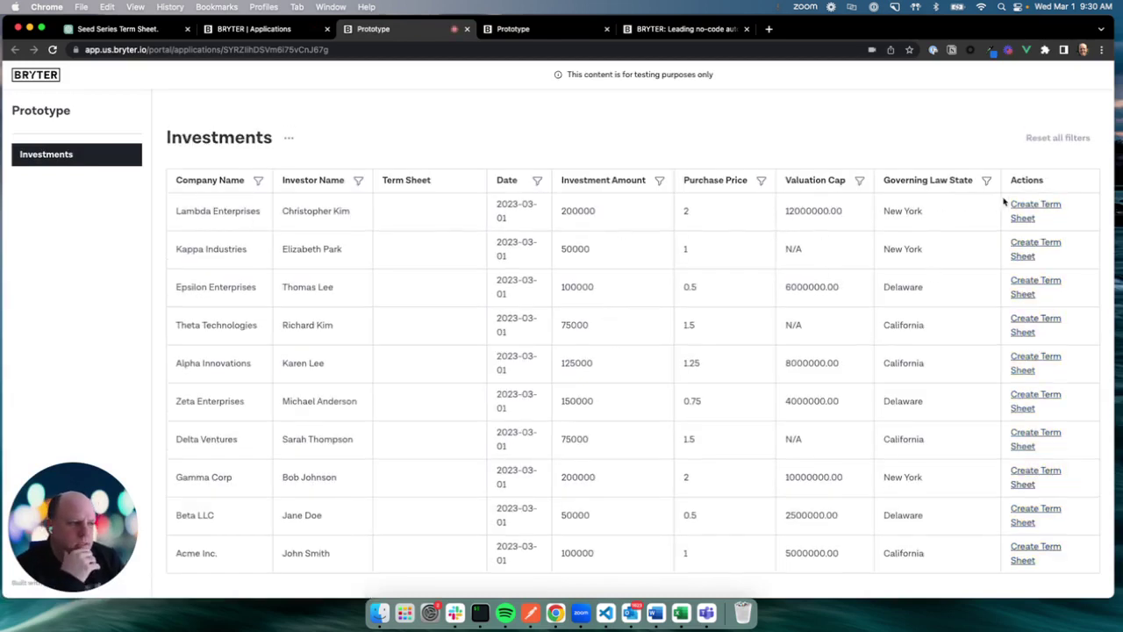
{"action": "left_click", "coordinate": [1032, 205]}
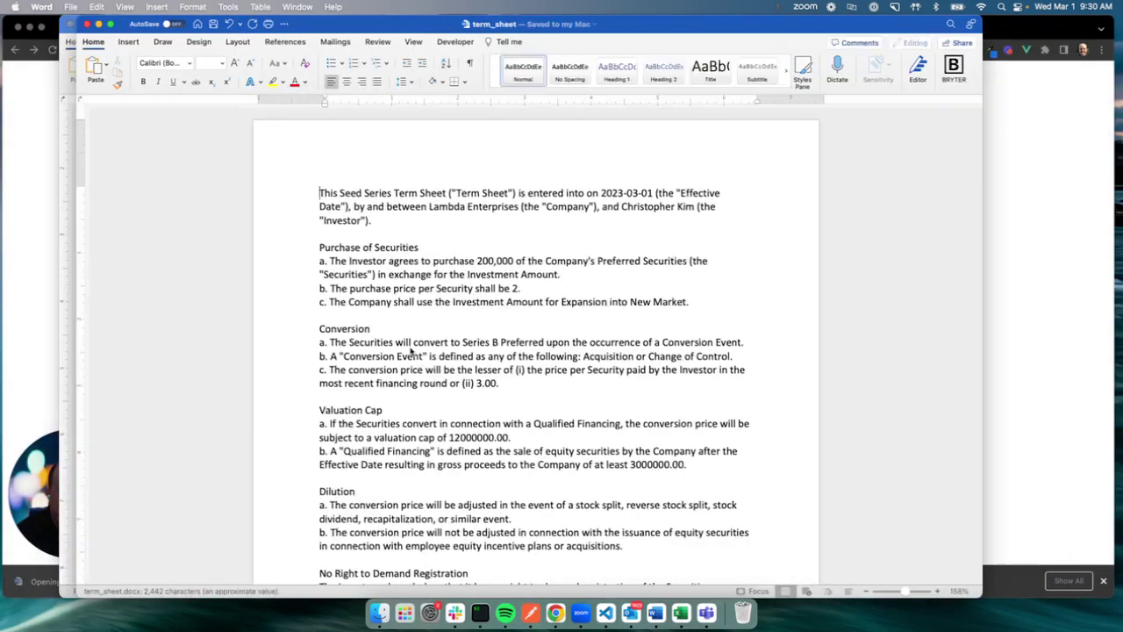
{"action": "scroll", "coordinate": [429, 211], "scroll_direction": "down", "scroll_amount": 10}
{"action": "scroll", "coordinate": [663, 294], "scroll_direction": "down", "scroll_amount": 5}
{"action": "scroll", "coordinate": [664, 294], "scroll_direction": "up", "scroll_amount": 9}
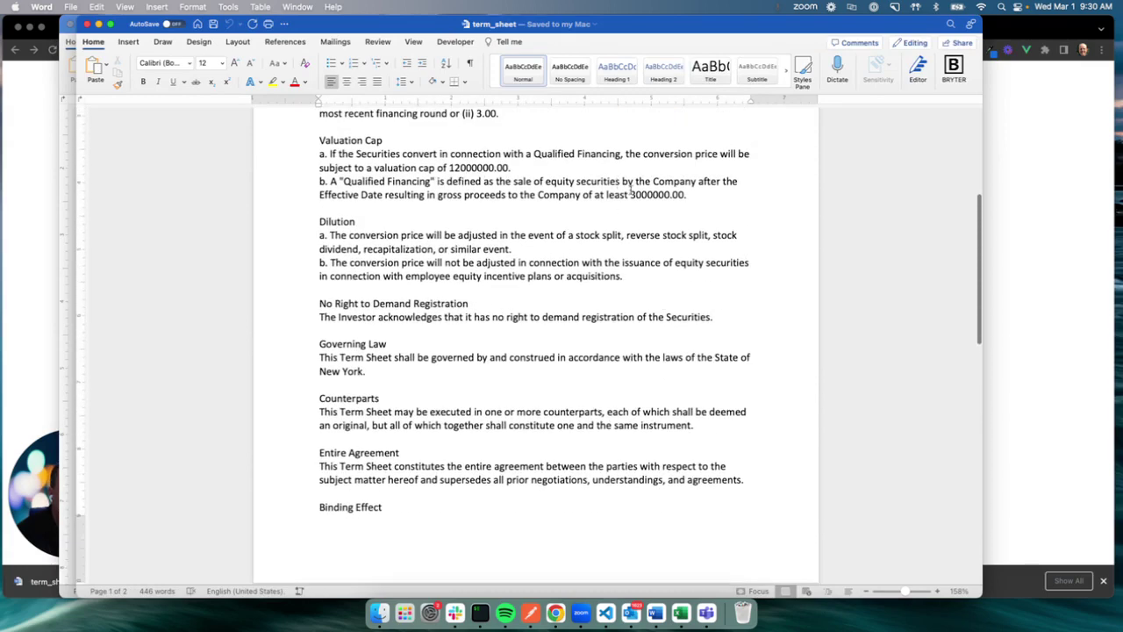
Check the Qualified Financing amount, conversion price and effective date in the term sheet, and close the document.
{"action": "left_click_drag", "start_coordinate": [630, 192], "coordinate": [687, 193]}
{"action": "scroll", "coordinate": [685, 191], "scroll_direction": "up", "scroll_amount": 3}
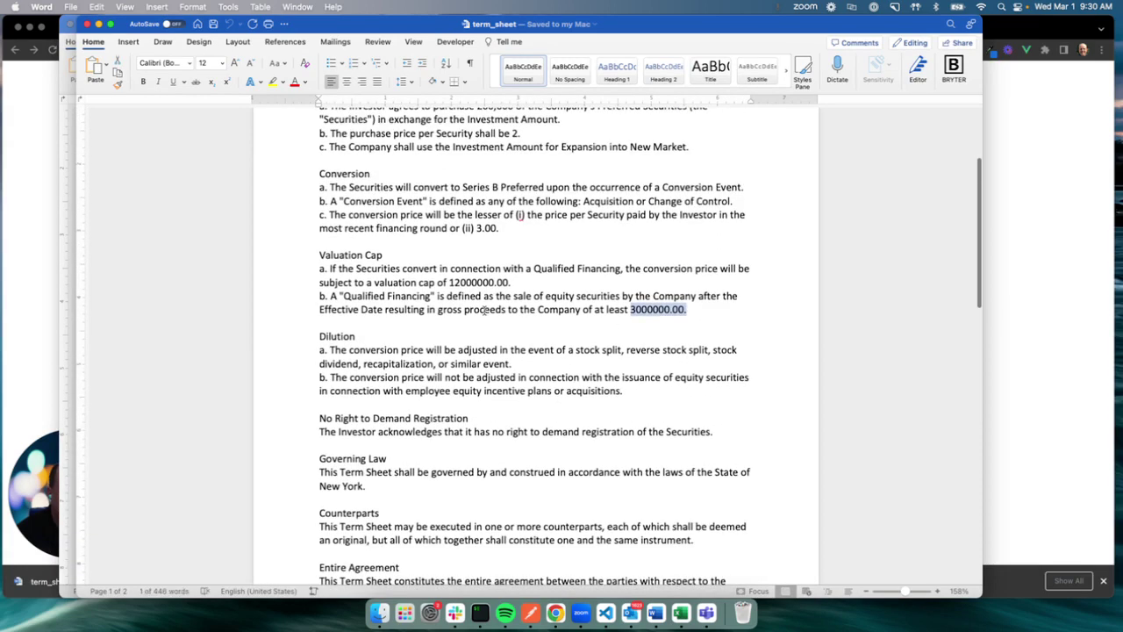
{"action": "left_click_drag", "start_coordinate": [475, 228], "coordinate": [502, 227]}
{"action": "scroll", "coordinate": [509, 272], "scroll_direction": "up", "scroll_amount": 3}
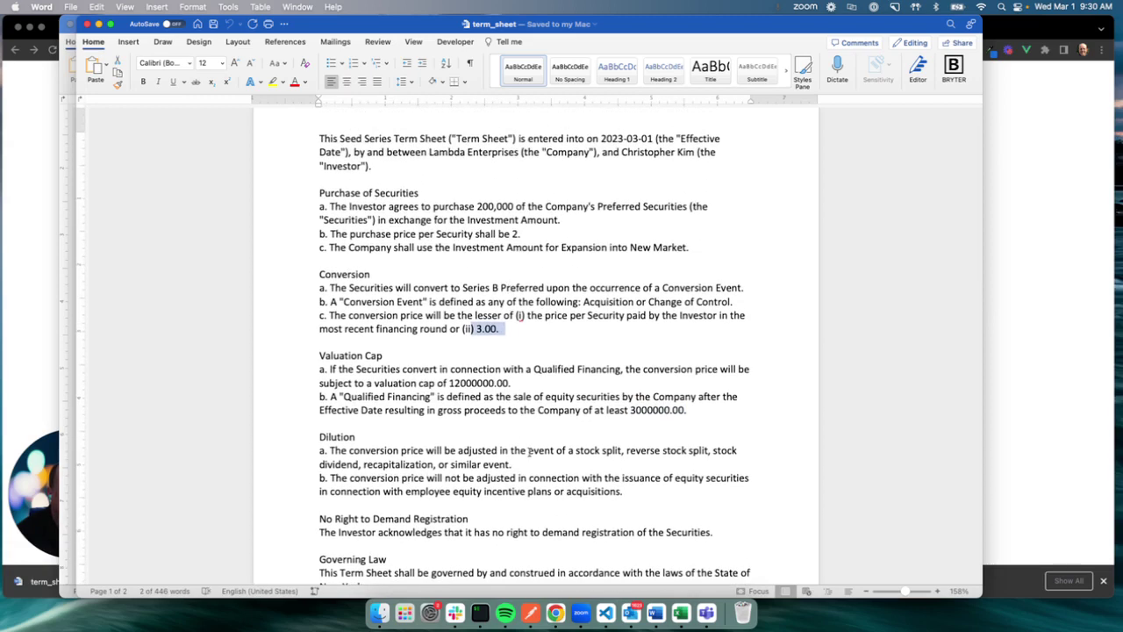
{"action": "scroll", "coordinate": [619, 432], "scroll_direction": "up", "scroll_amount": 2}
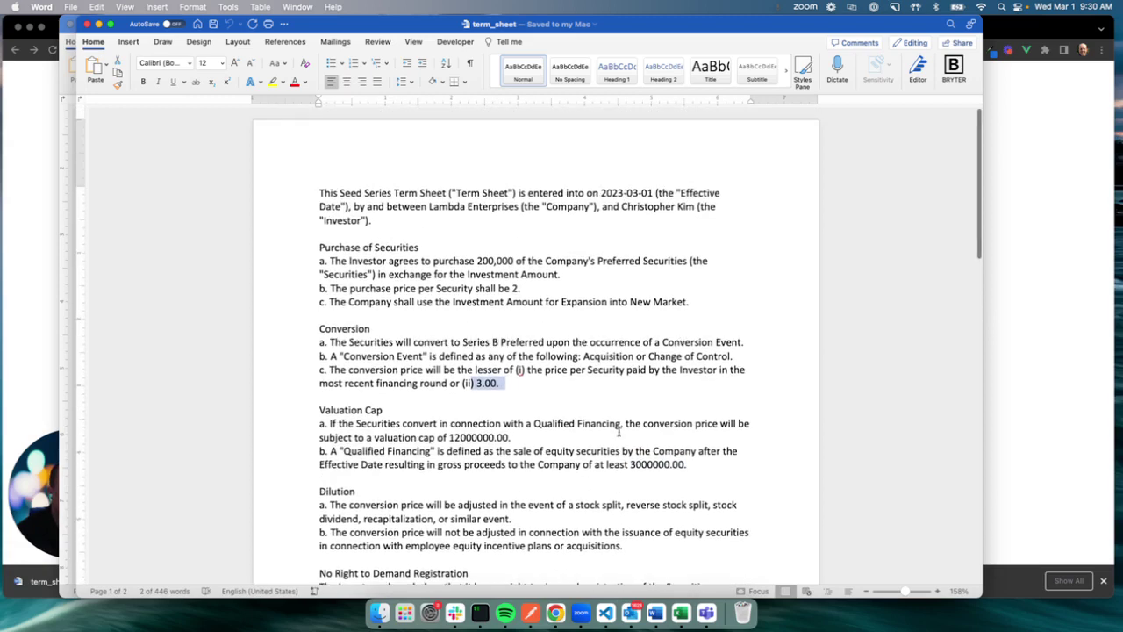
{"action": "left_click_drag", "start_coordinate": [599, 193], "coordinate": [675, 193]}
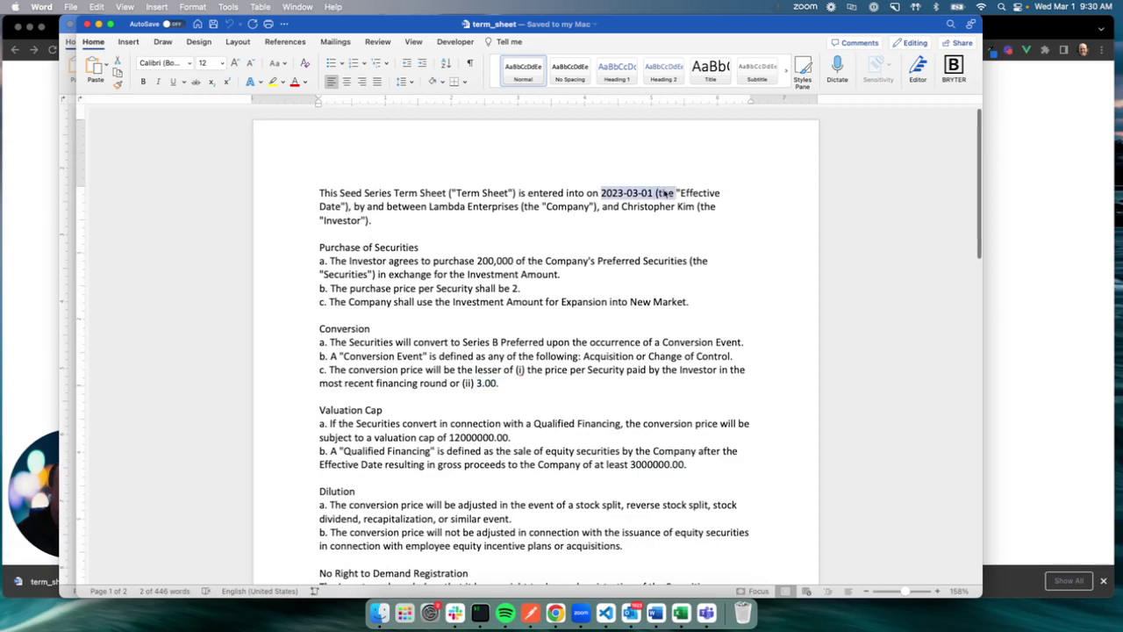
{"action": "left_click", "coordinate": [88, 23]}
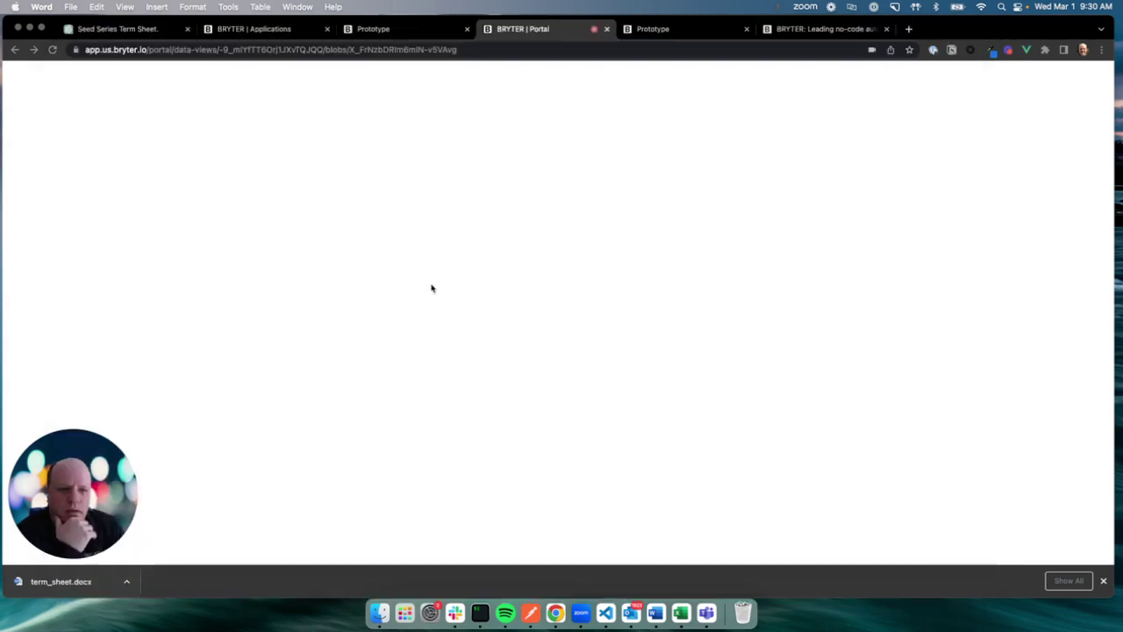
{"action": "left_click", "coordinate": [70, 24]}
Add a Content only input node between update investment record in DB and the final result of the Generate Term Sheet module.
{"action": "left_click", "coordinate": [239, 29]}
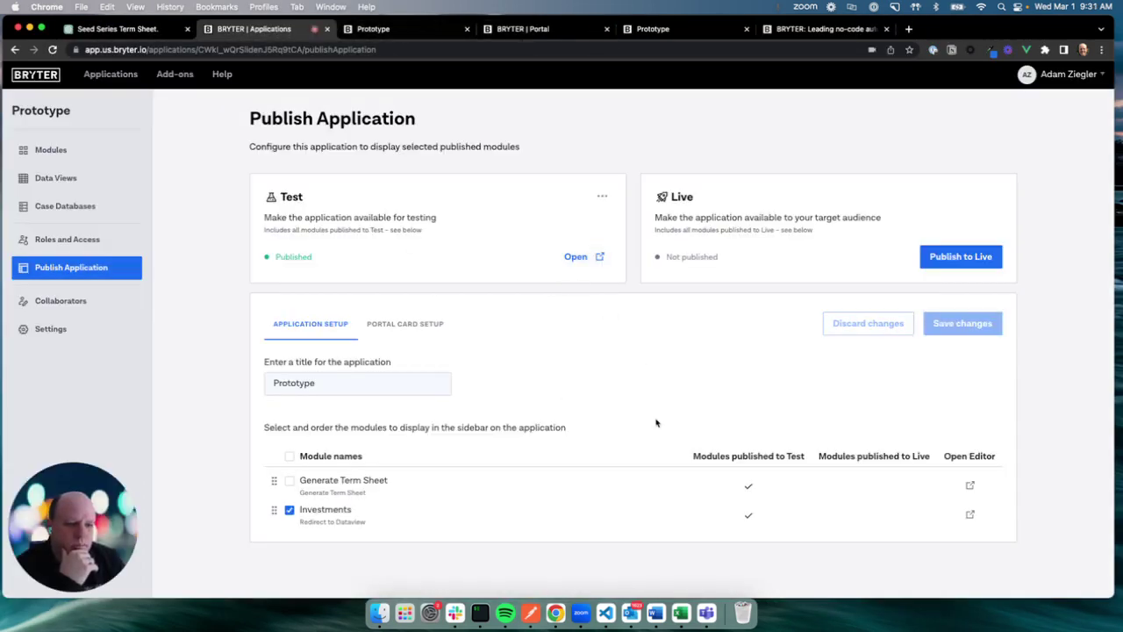
{"action": "left_click", "coordinate": [50, 150]}
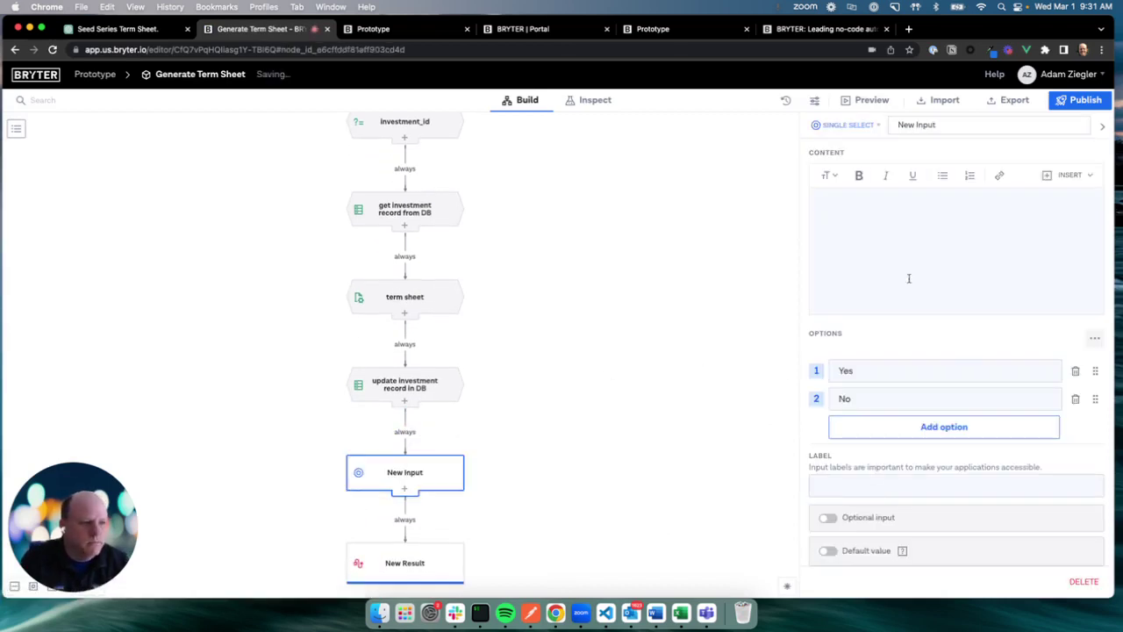
{"action": "left_click", "coordinate": [847, 124]}
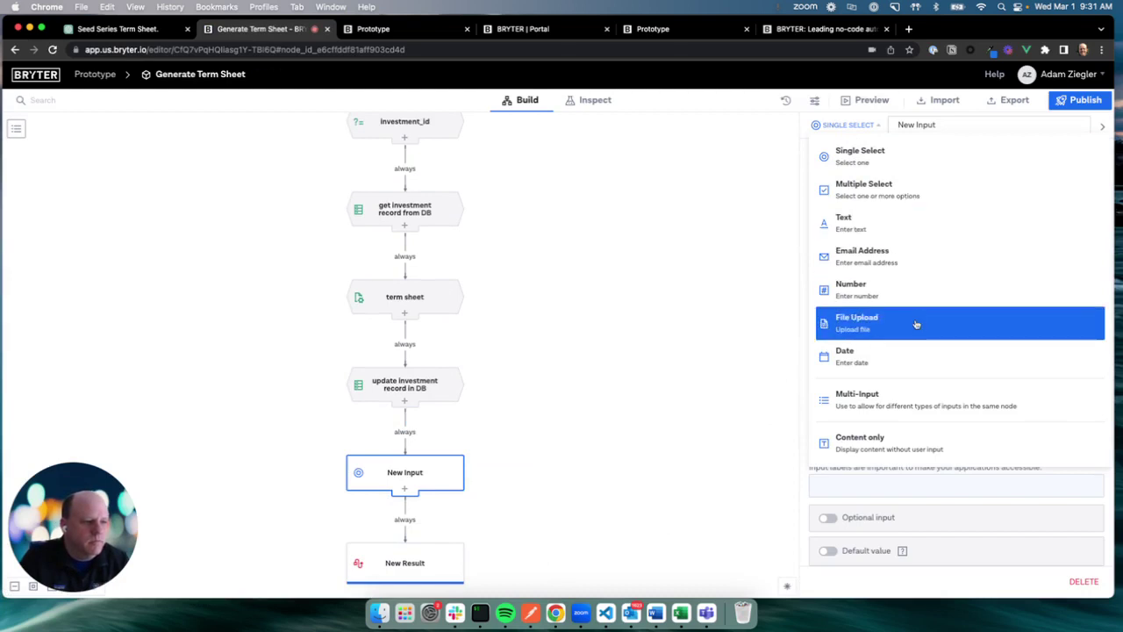
{"action": "left_click", "coordinate": [882, 442]}
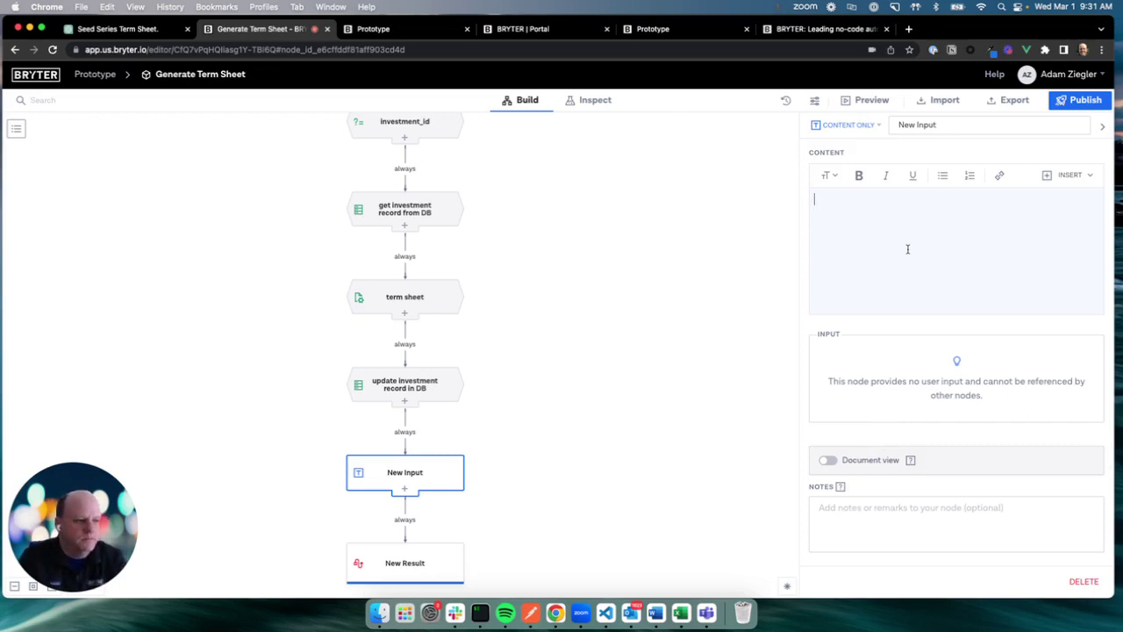
Give the content node the large heading "Here is the Term Sheet" and enable its document view for the term sheet document.
{"action": "left_click", "coordinate": [828, 175]}
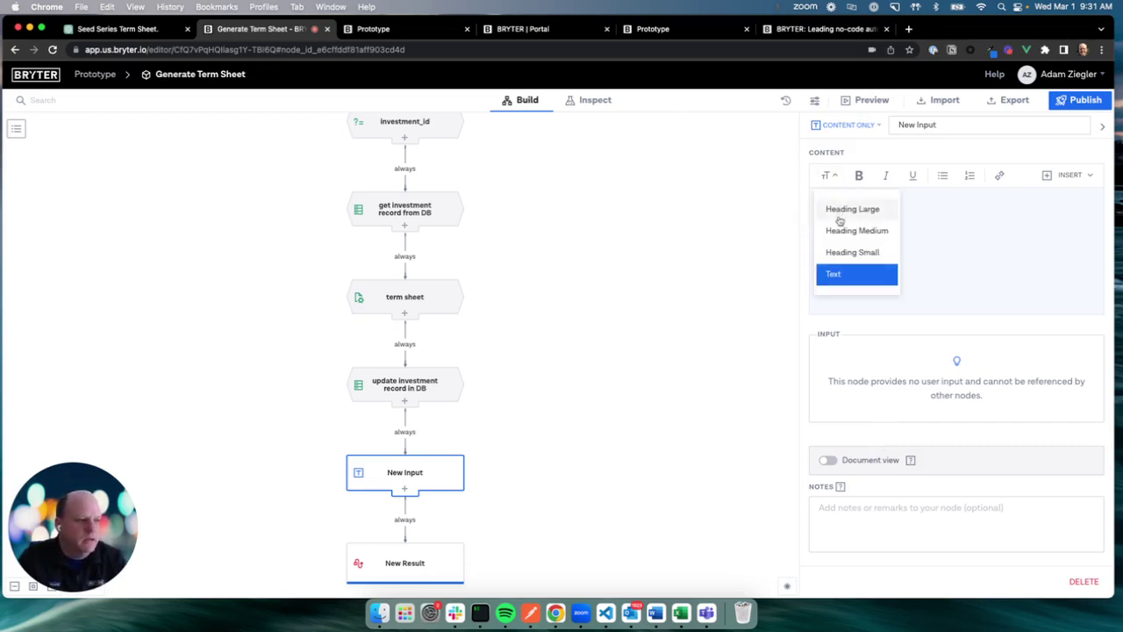
{"action": "left_click", "coordinate": [839, 214]}
{"action": "type", "text": "Here is th"}
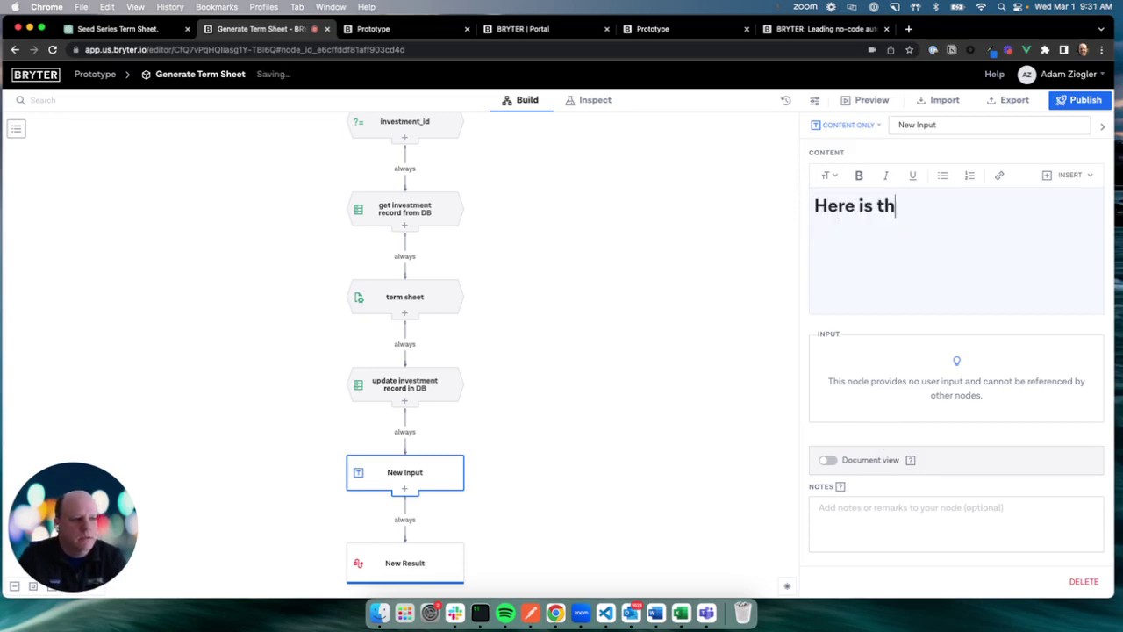
{"action": "type", "text": "e Term Sheet"}
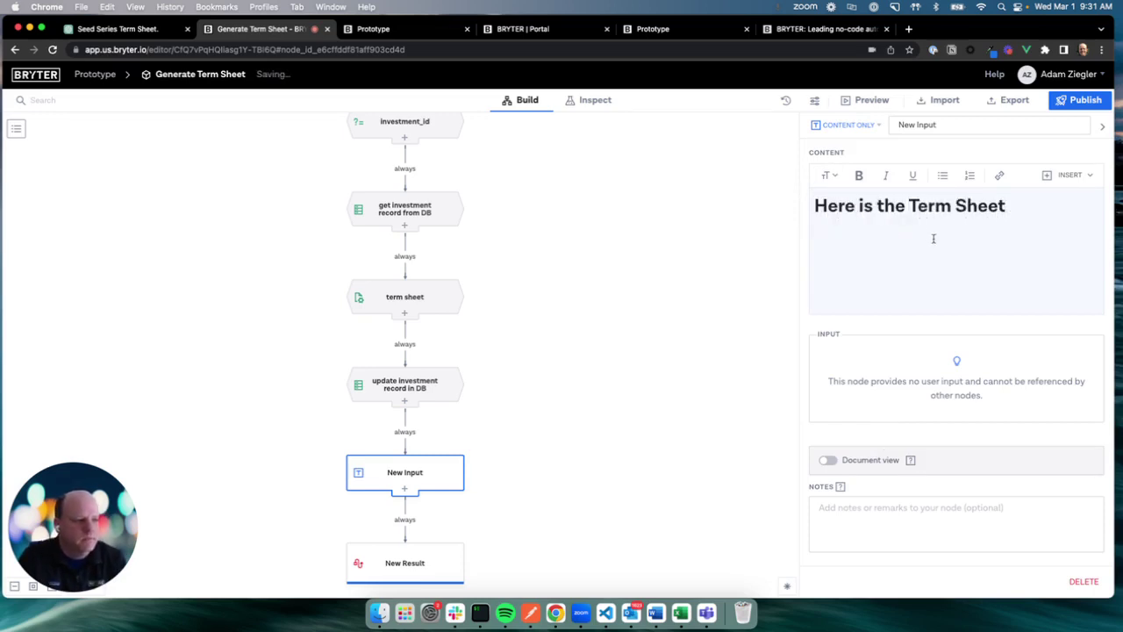
{"action": "left_click", "coordinate": [828, 460]}
{"action": "scroll", "coordinate": [992, 491], "scroll_direction": "down", "scroll_amount": 1}
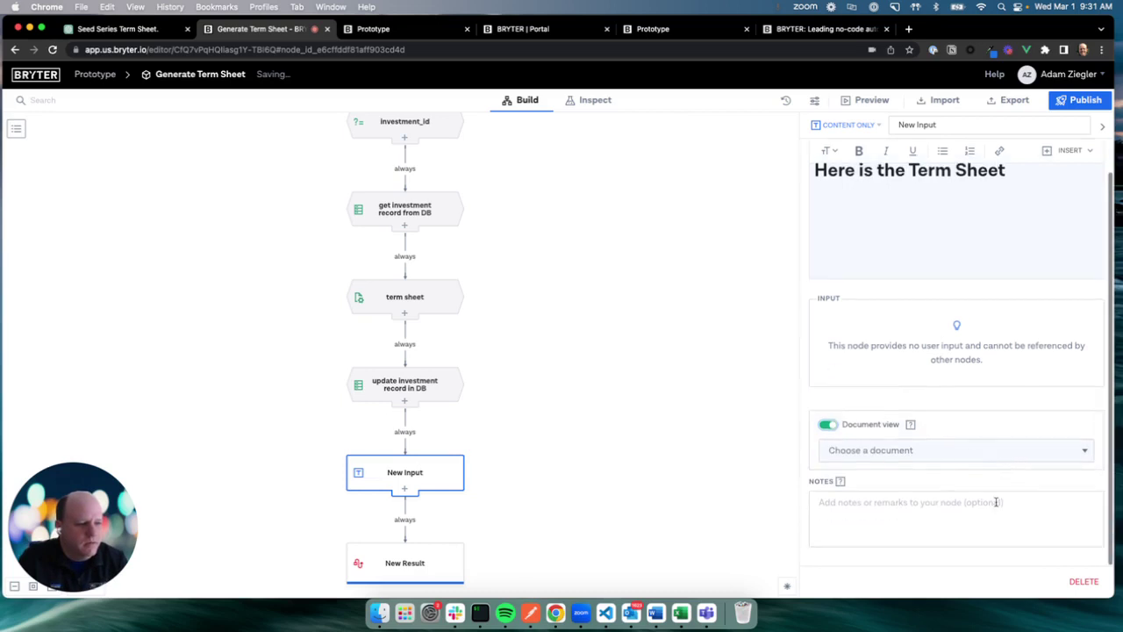
{"action": "left_click", "coordinate": [966, 451]}
{"action": "left_click", "coordinate": [855, 537]}
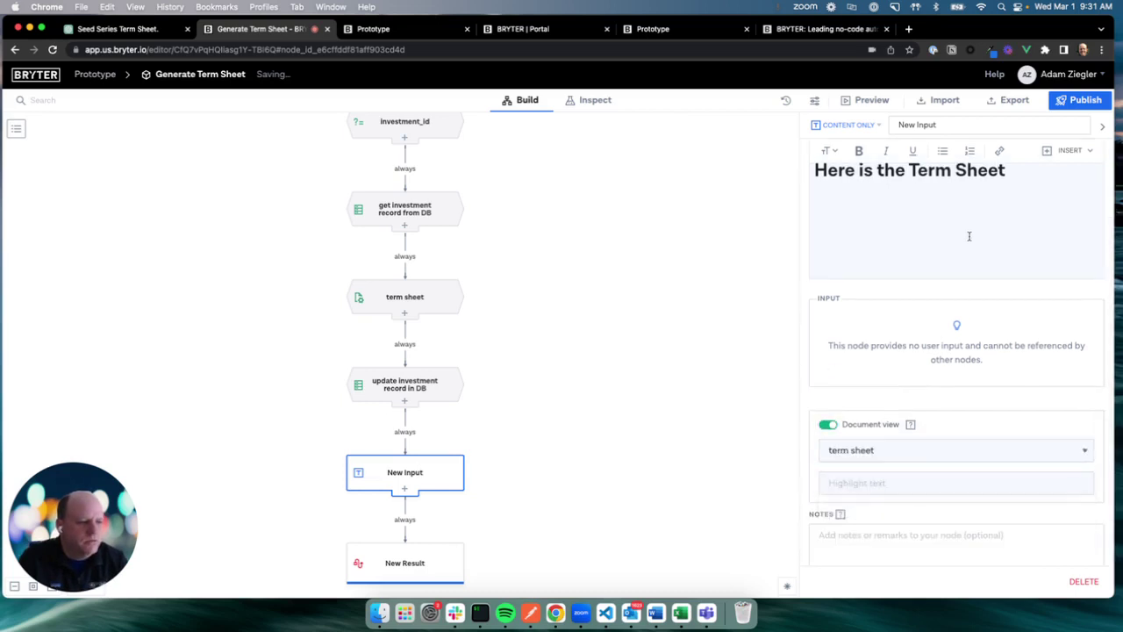
Publish the Generate Term Sheet module with its new content node to Test.
{"action": "scroll", "coordinate": [969, 236], "scroll_direction": "up", "scroll_amount": 1}
{"action": "left_click", "coordinate": [1082, 100]}
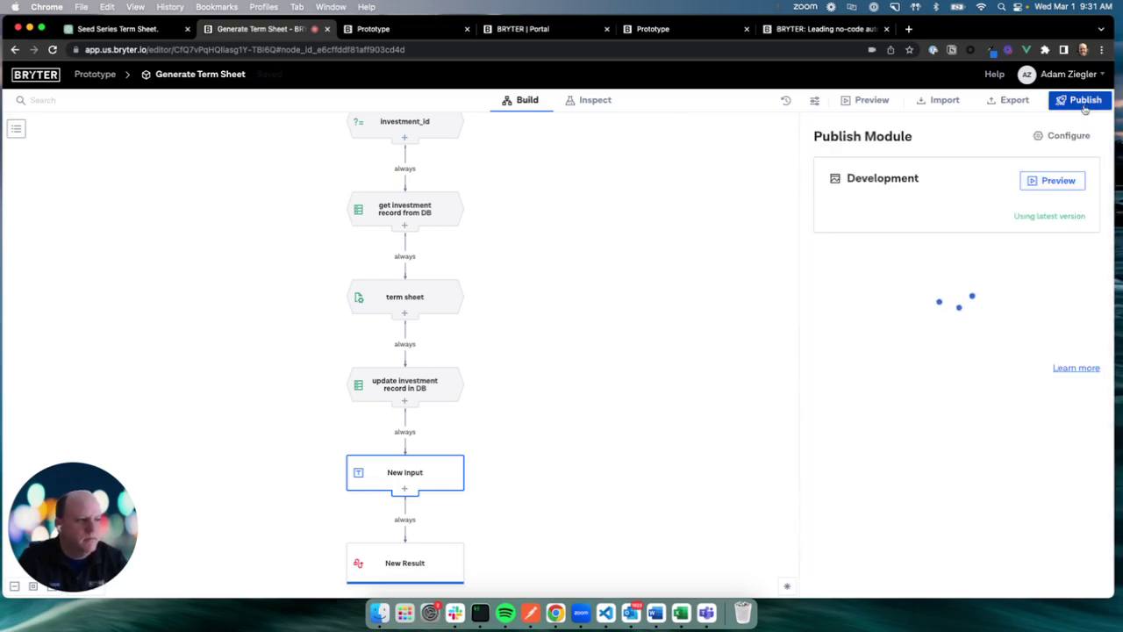
{"action": "left_click", "coordinate": [979, 255]}
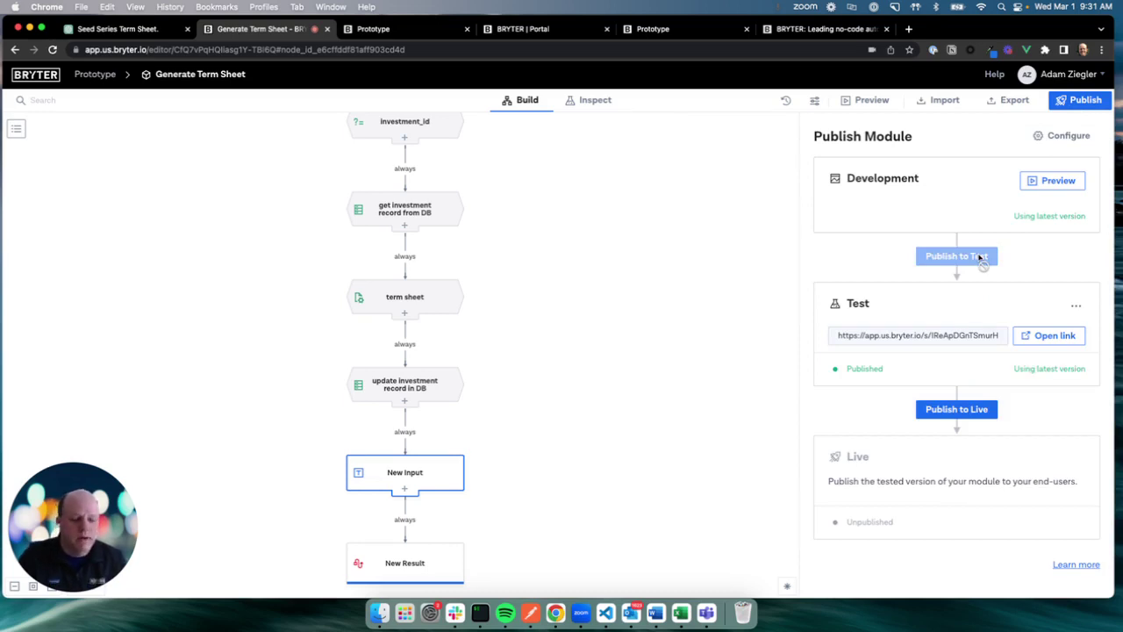
Rename the content node as show term sheet and publish the module to Test again.
{"action": "left_click", "coordinate": [451, 481]}
{"action": "left_click", "coordinate": [941, 126]}
{"action": "type", "text": "show term s"}
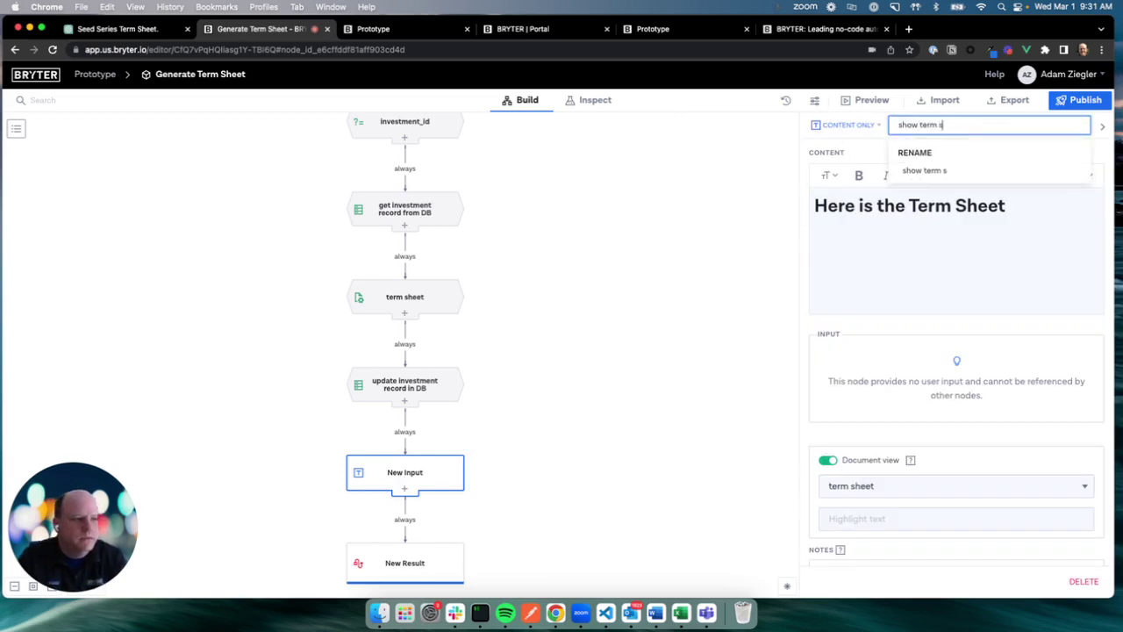
{"action": "type", "text": "heet"}
{"action": "key", "text": "Return"}
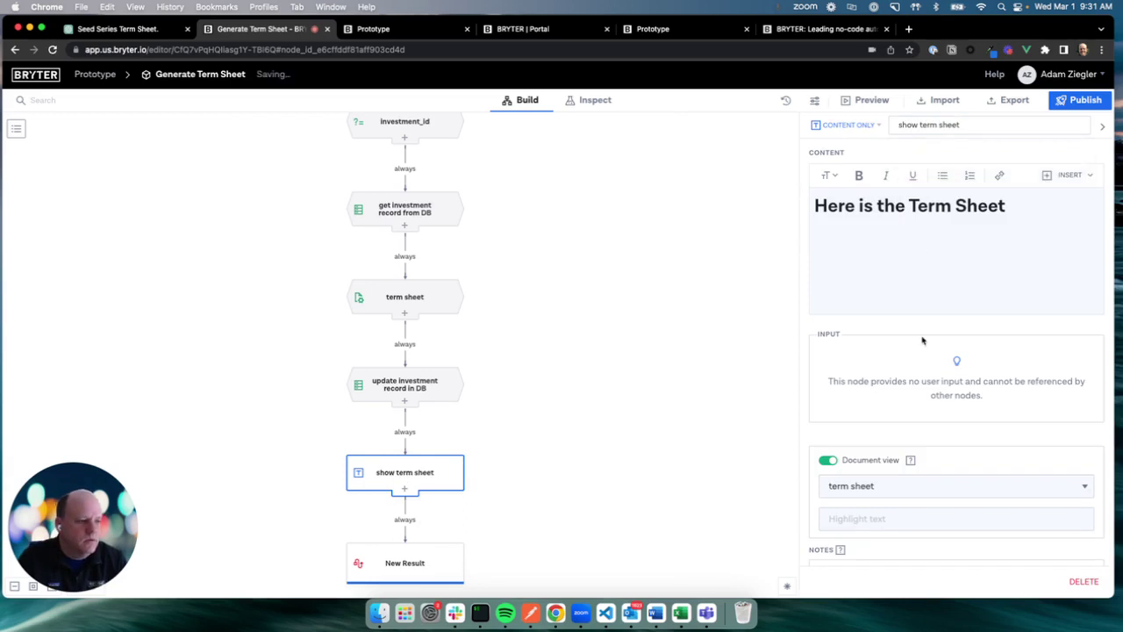
{"action": "left_click", "coordinate": [1076, 103]}
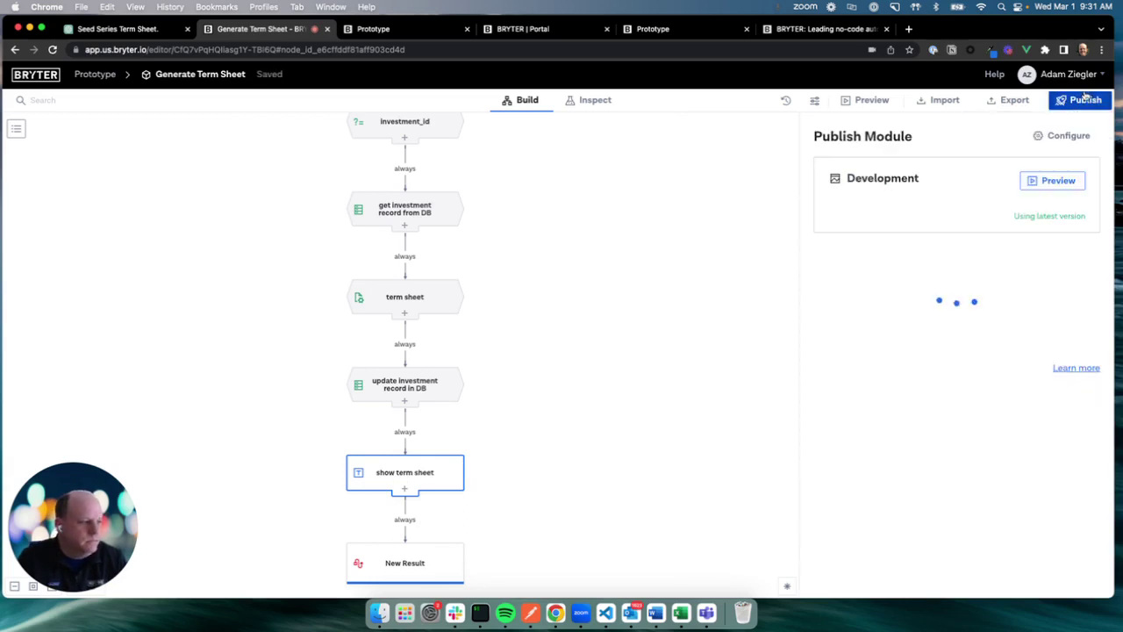
{"action": "left_click", "coordinate": [965, 261]}
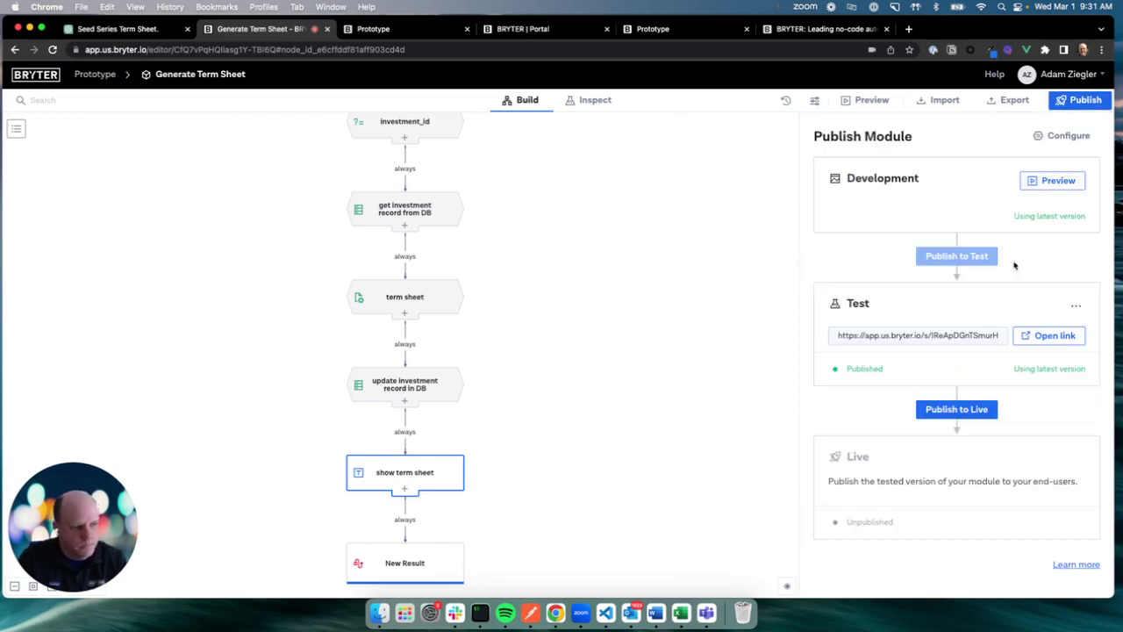
Create the term sheet for Kappa Industries from the refreshed Investments list, review its preview, and continue back to the list.
{"action": "left_click", "coordinate": [377, 30]}
{"action": "left_click", "coordinate": [78, 161]}
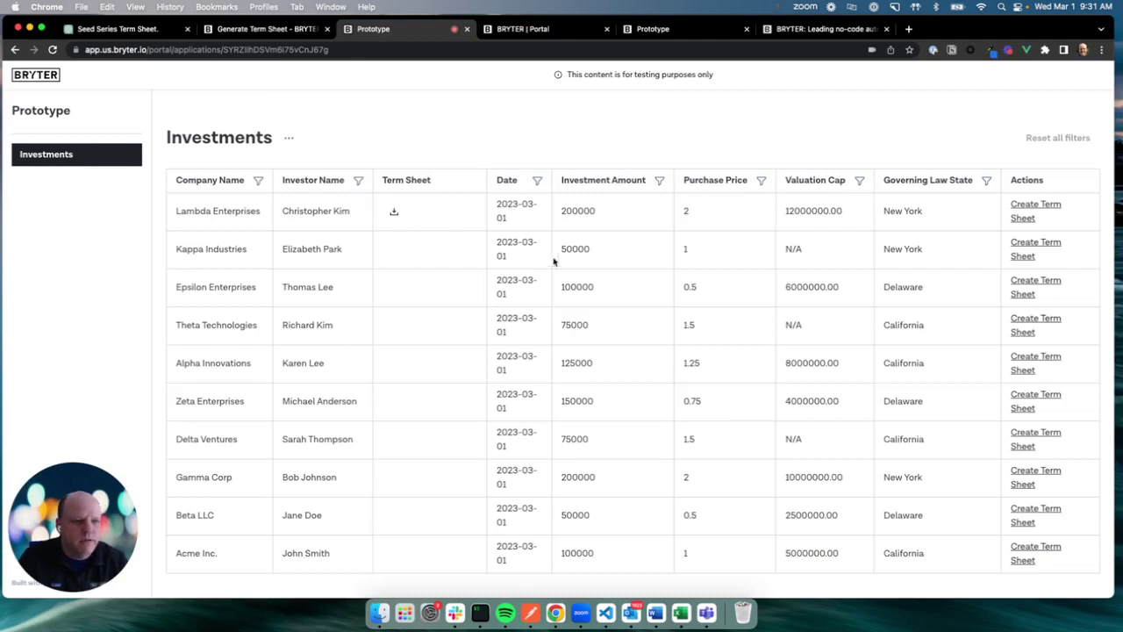
{"action": "left_click", "coordinate": [1035, 246]}
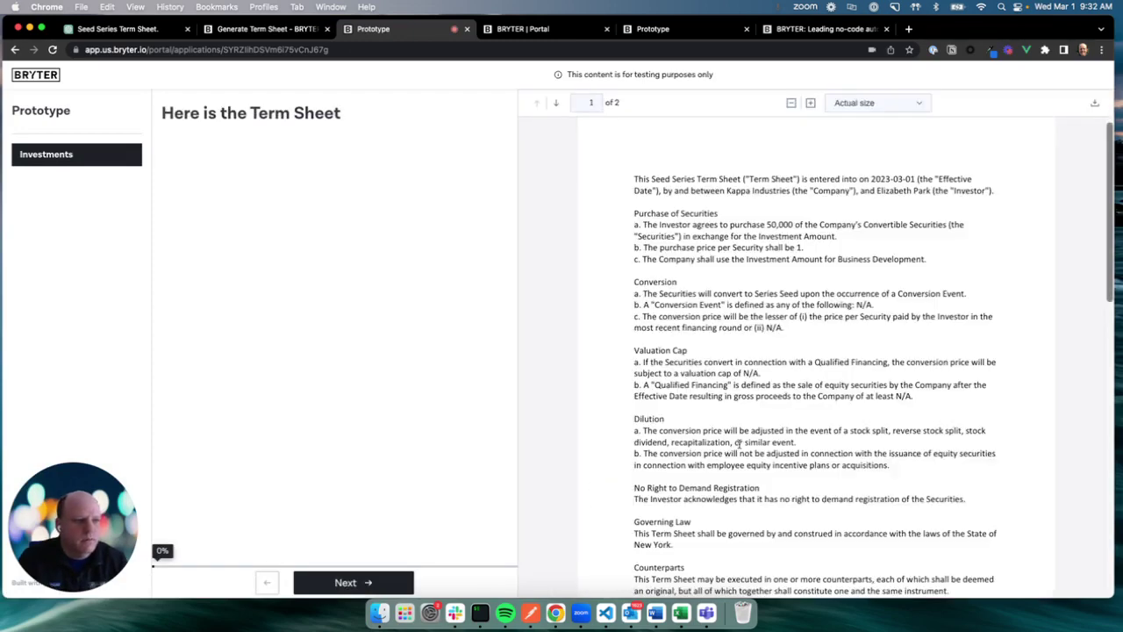
{"action": "scroll", "coordinate": [739, 444], "scroll_direction": "down", "scroll_amount": 5}
{"action": "scroll", "coordinate": [739, 444], "scroll_direction": "down", "scroll_amount": 5}
{"action": "scroll", "coordinate": [739, 444], "scroll_direction": "up", "scroll_amount": 15}
{"action": "left_click", "coordinate": [367, 580]}
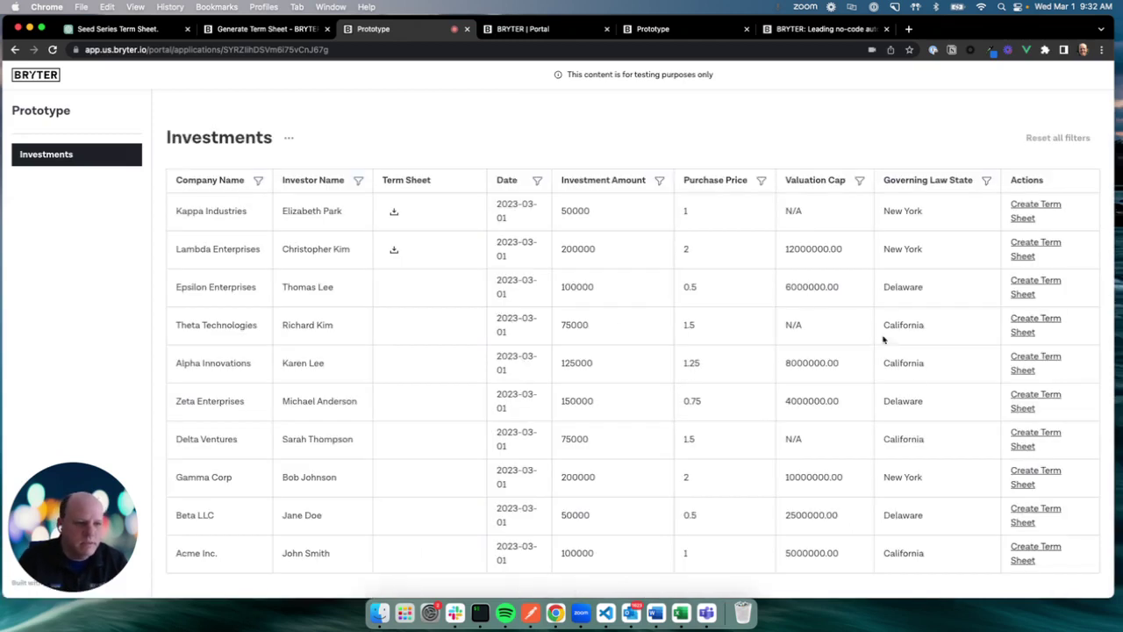
Create the term sheet for Epsilon Enterprises and review both pages of its preview.
{"action": "left_click", "coordinate": [1033, 294]}
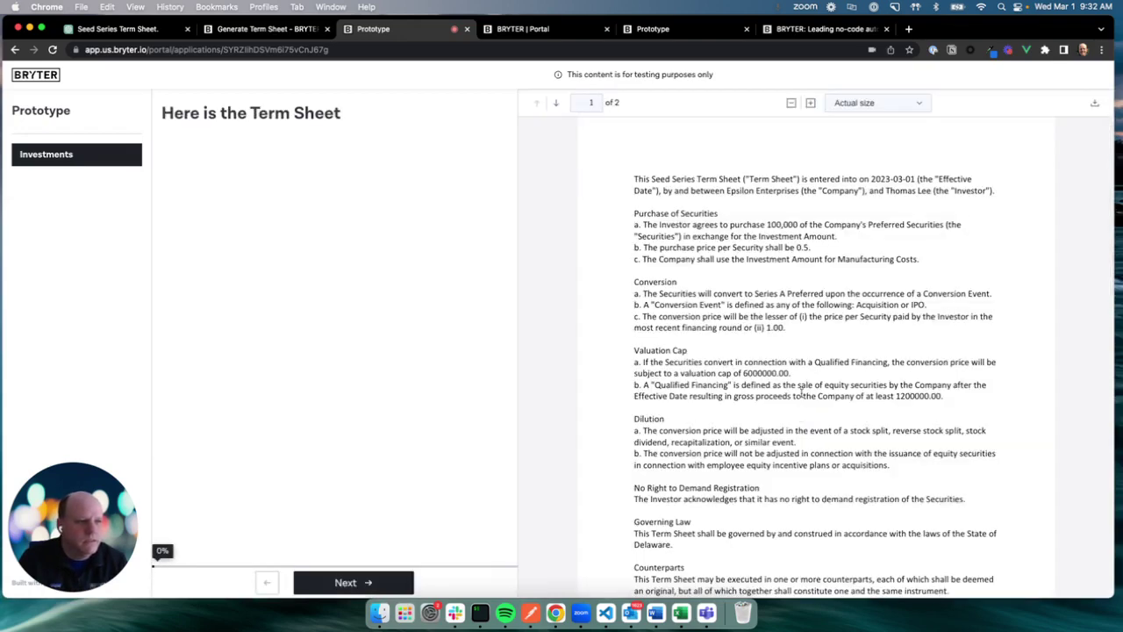
{"action": "scroll", "coordinate": [801, 395], "scroll_direction": "down", "scroll_amount": 15}
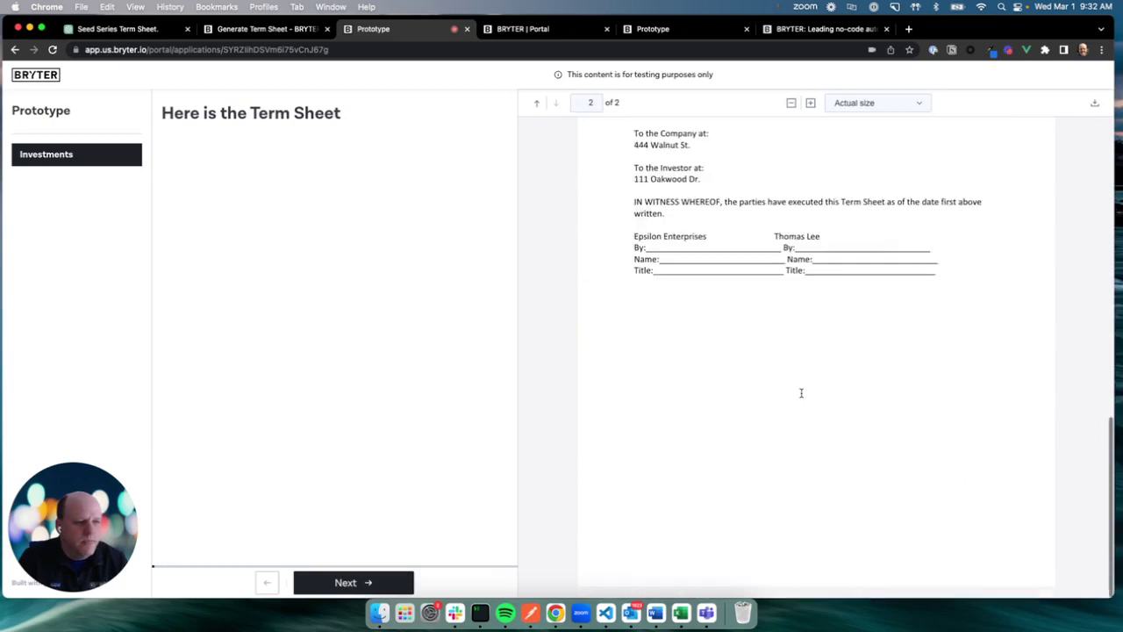
{"action": "scroll", "coordinate": [800, 394], "scroll_direction": "up", "scroll_amount": 15}
{"action": "scroll", "coordinate": [801, 396], "scroll_direction": "up", "scroll_amount": 1}
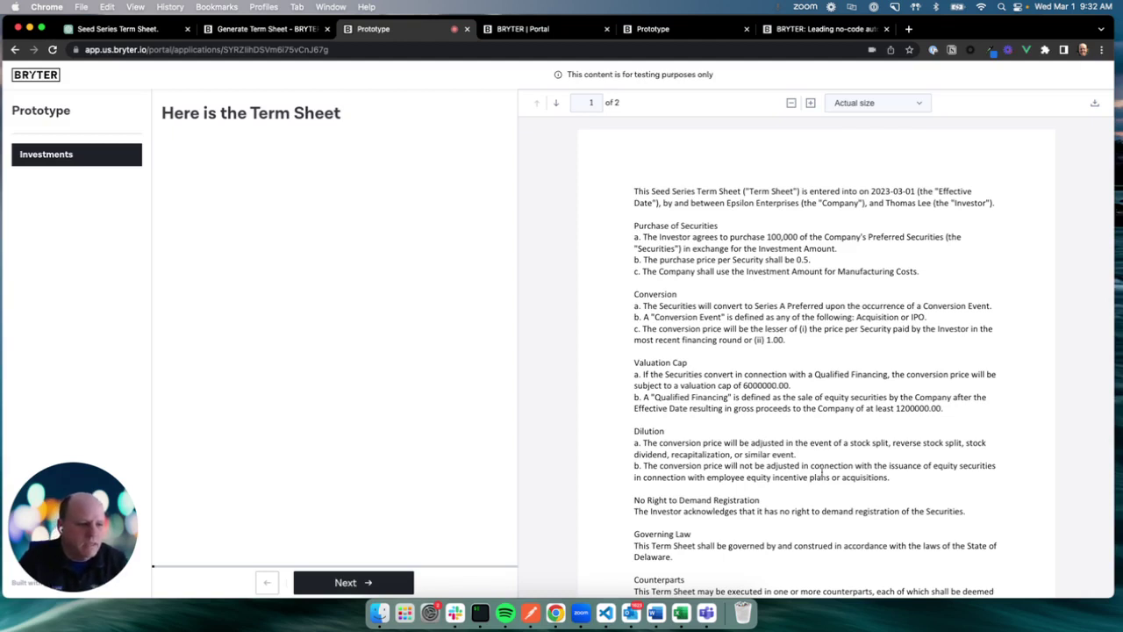
{"action": "scroll", "coordinate": [822, 474], "scroll_direction": "down", "scroll_amount": 1}
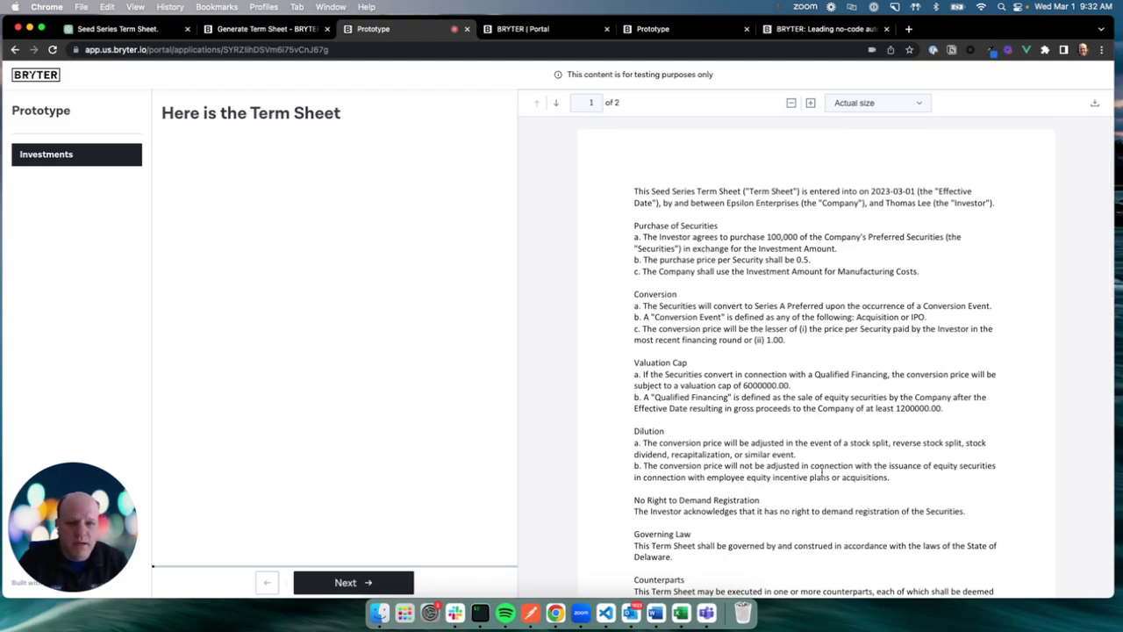